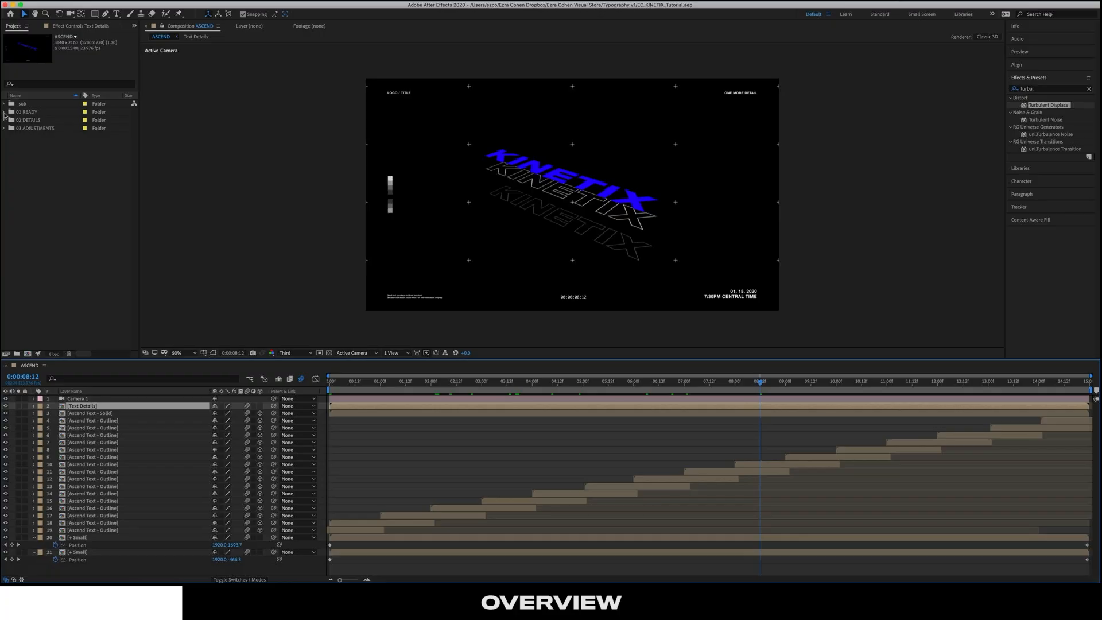
Open BORDERS 01, CUBE, CYLINDER 01, ECHO, FLICKER and HOLLOW from 01 READY, then expand 02 DETAILS
click(4, 112)
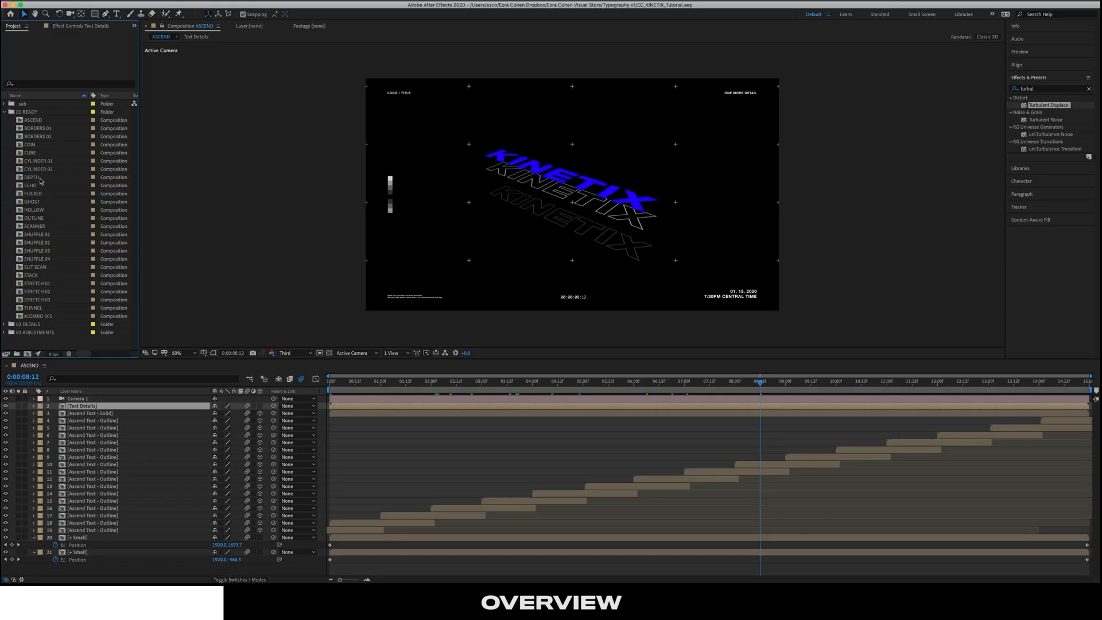
double_click(20, 129)
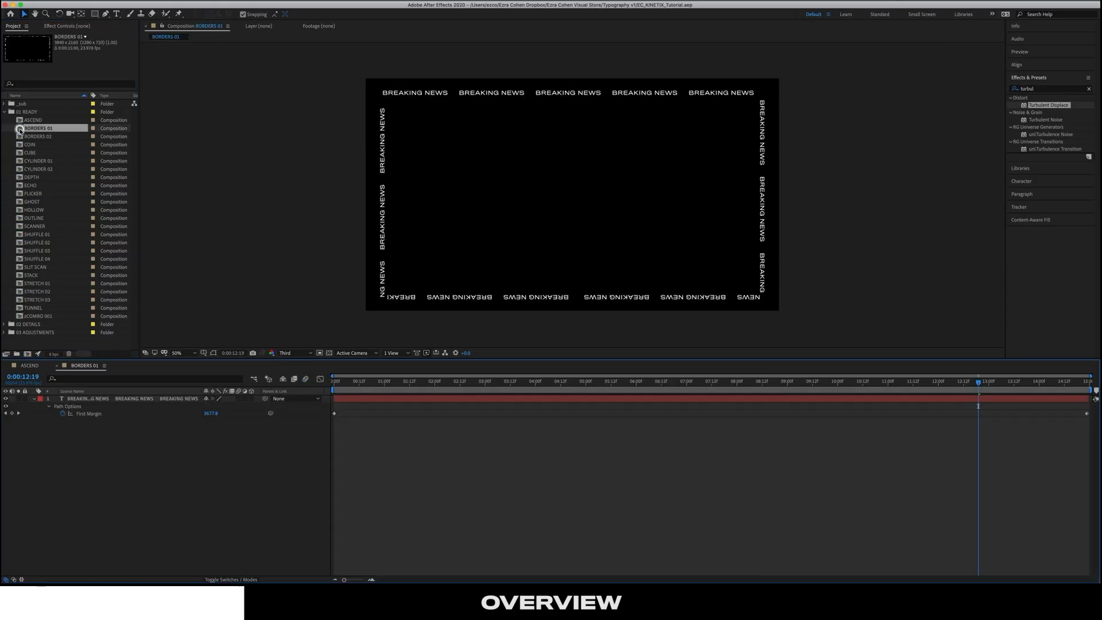
double_click(19, 153)
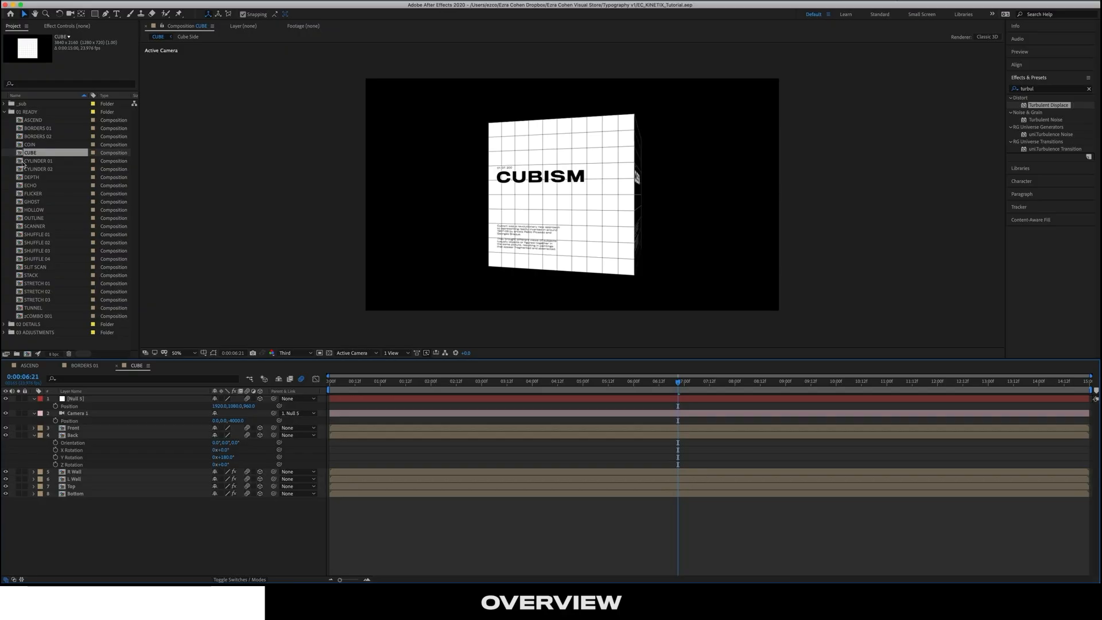
double_click(20, 161)
double_click(24, 185)
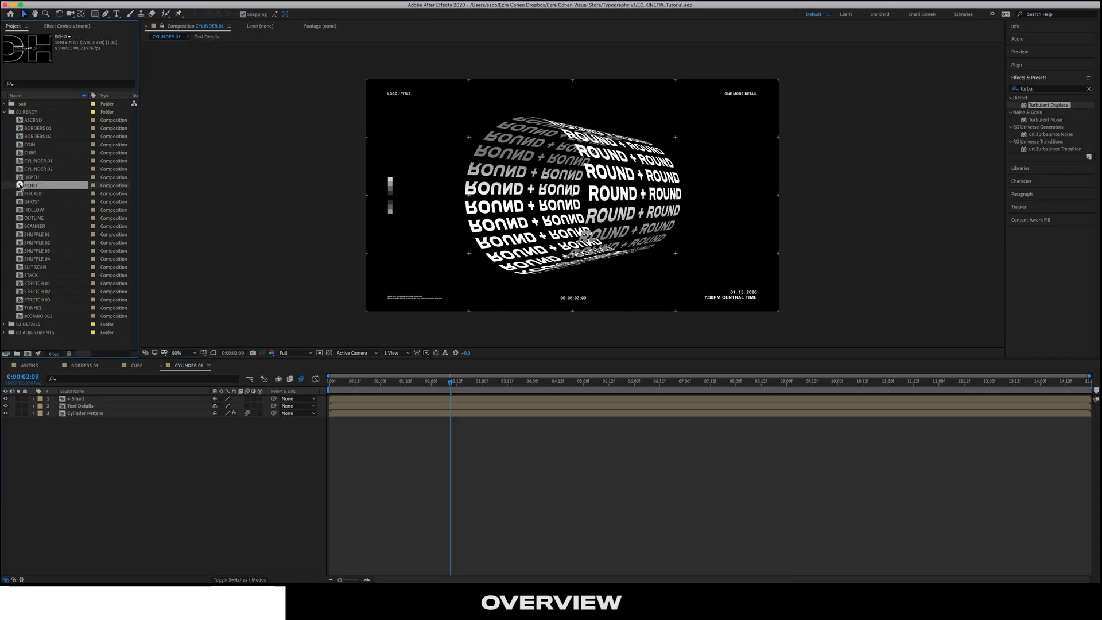
double_click(23, 194)
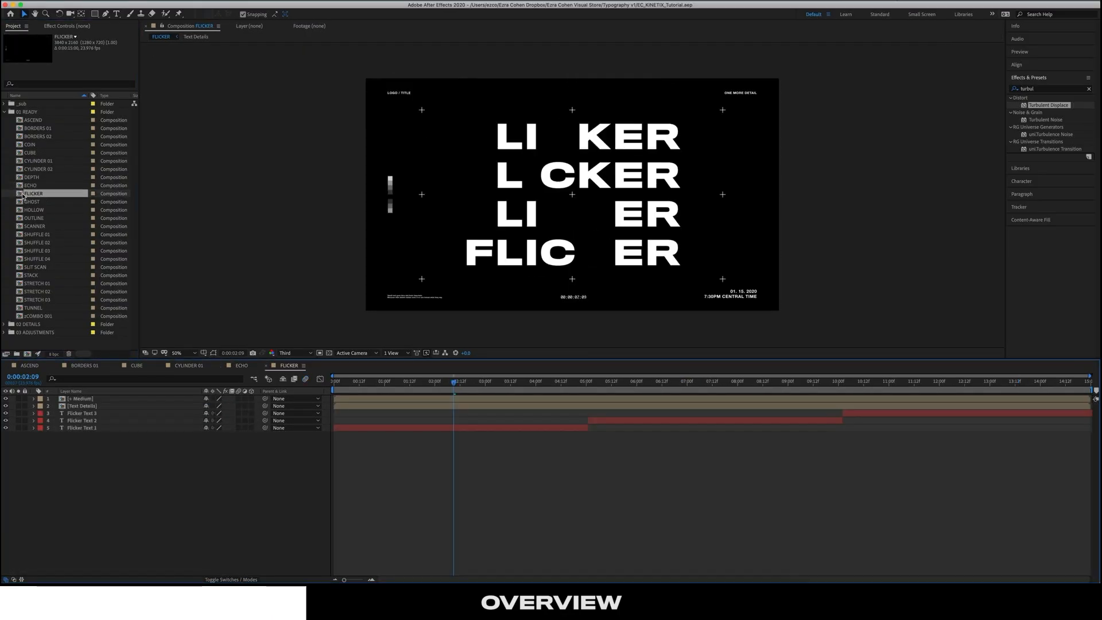
double_click(23, 211)
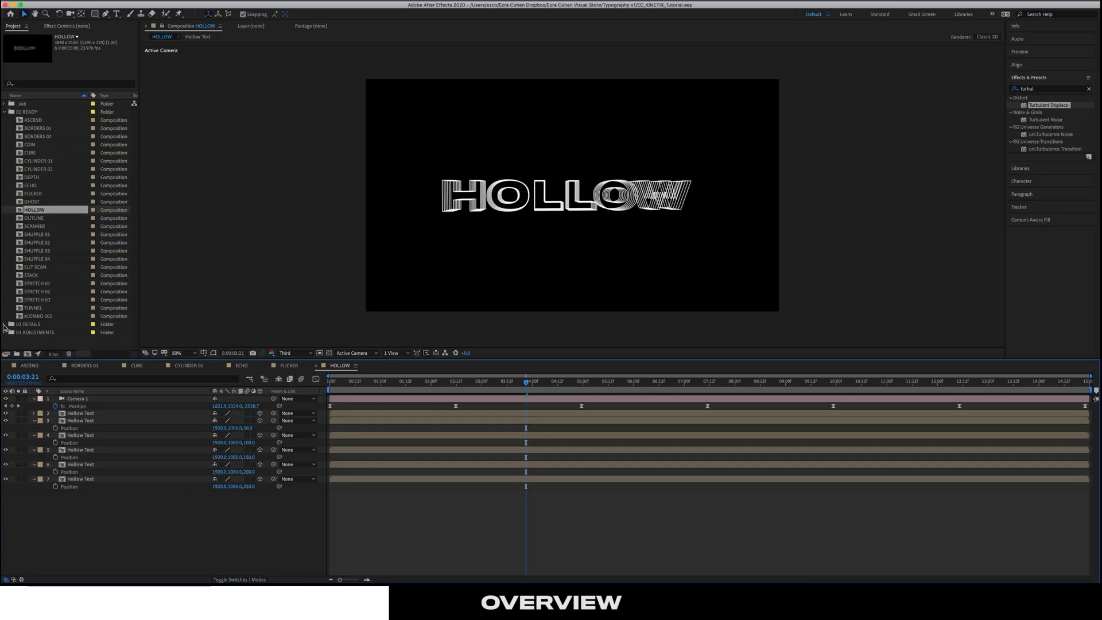
click(4, 325)
scroll(12, 287, down, 2)
Open the + Large, + Medium, + Small, Grid Medium, Grid Tight, Grid Wide and Text Details comps
double_click(18, 276)
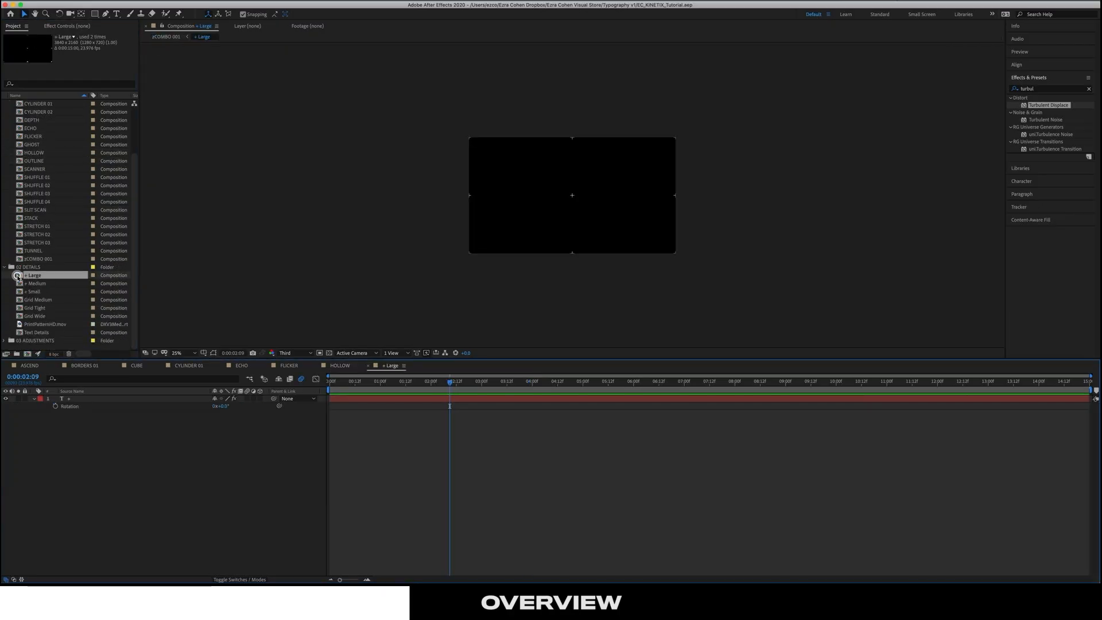
double_click(25, 283)
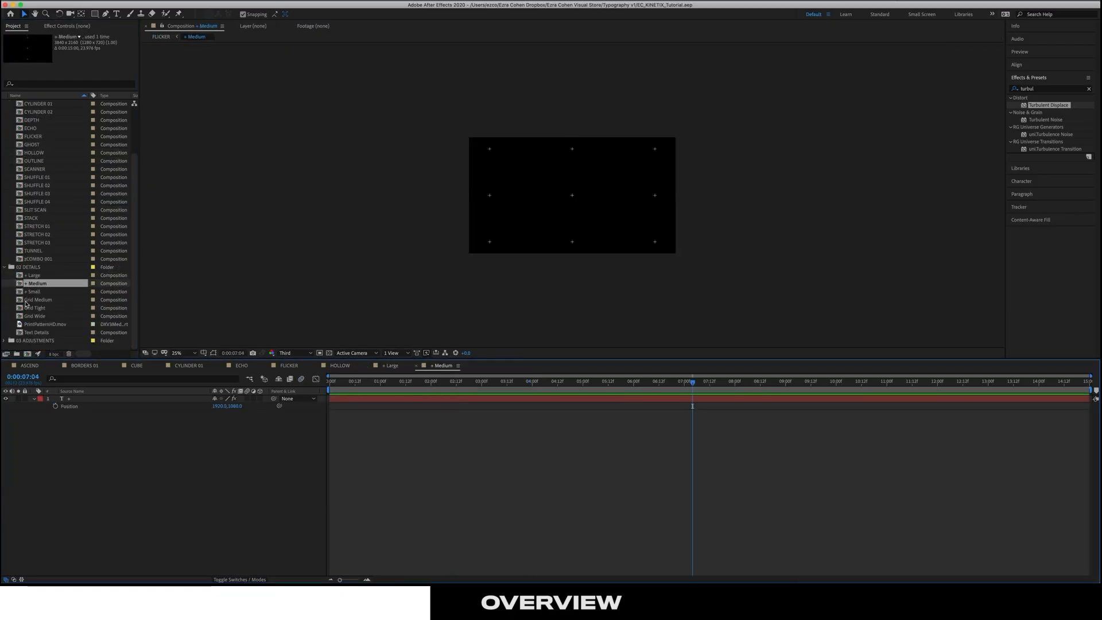
double_click(26, 292)
double_click(29, 300)
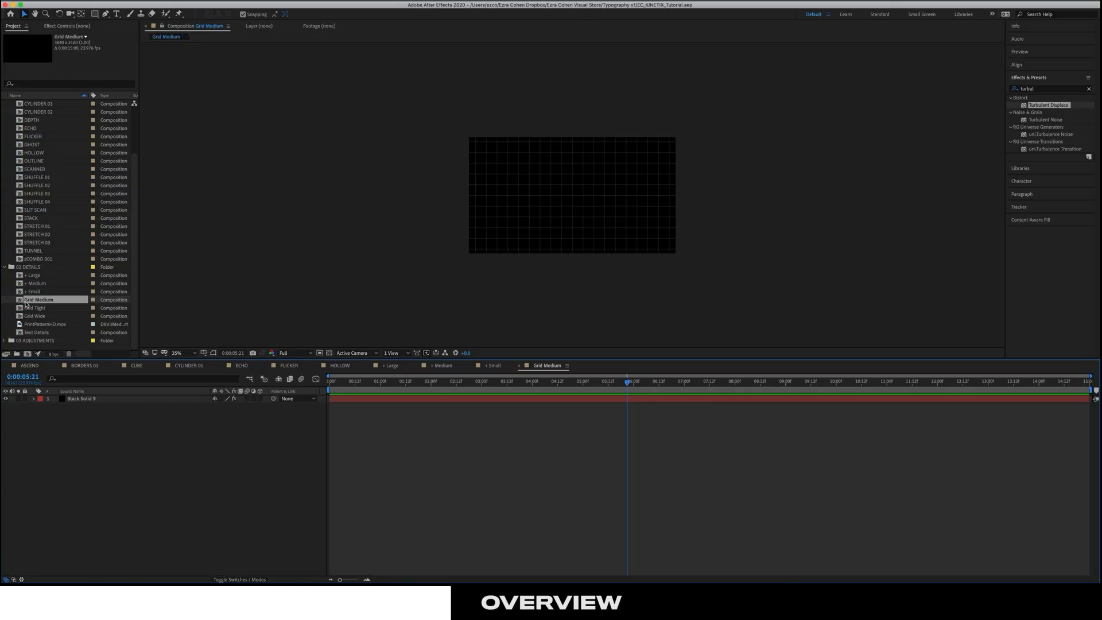
double_click(23, 308)
double_click(24, 316)
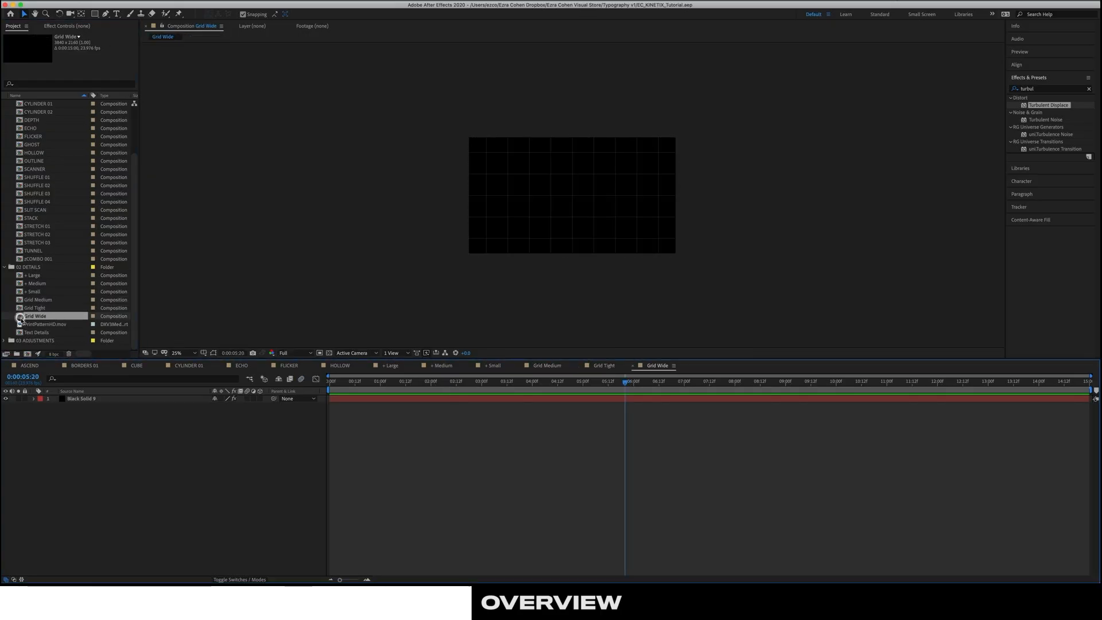
double_click(26, 332)
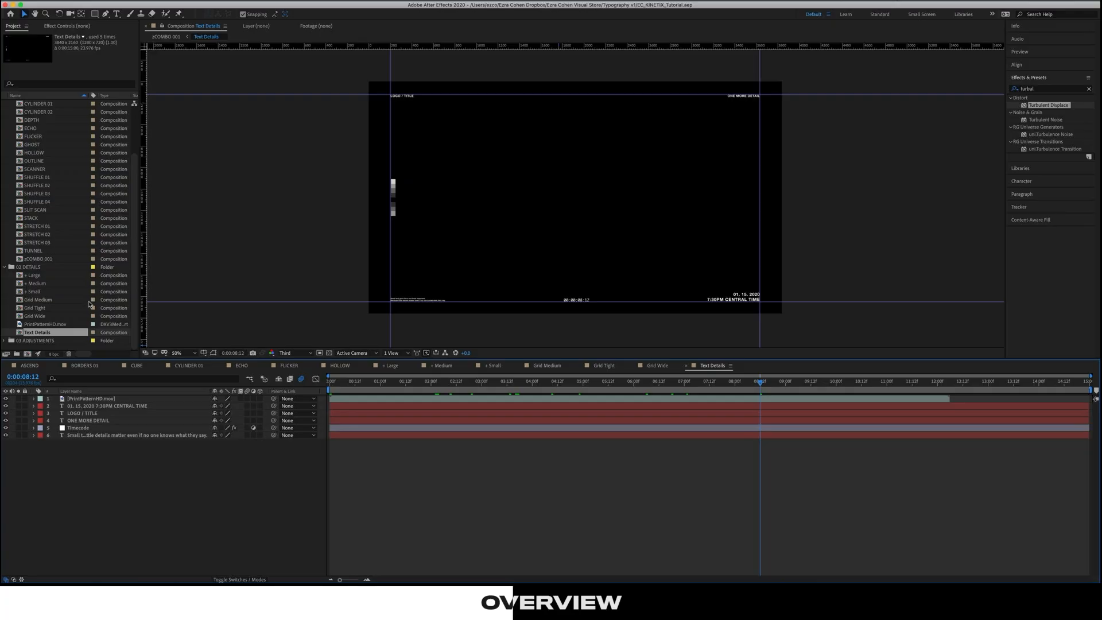
Open the ADJUSTMENTS composition with its SAMPLE text
scroll(51, 302, up, 3)
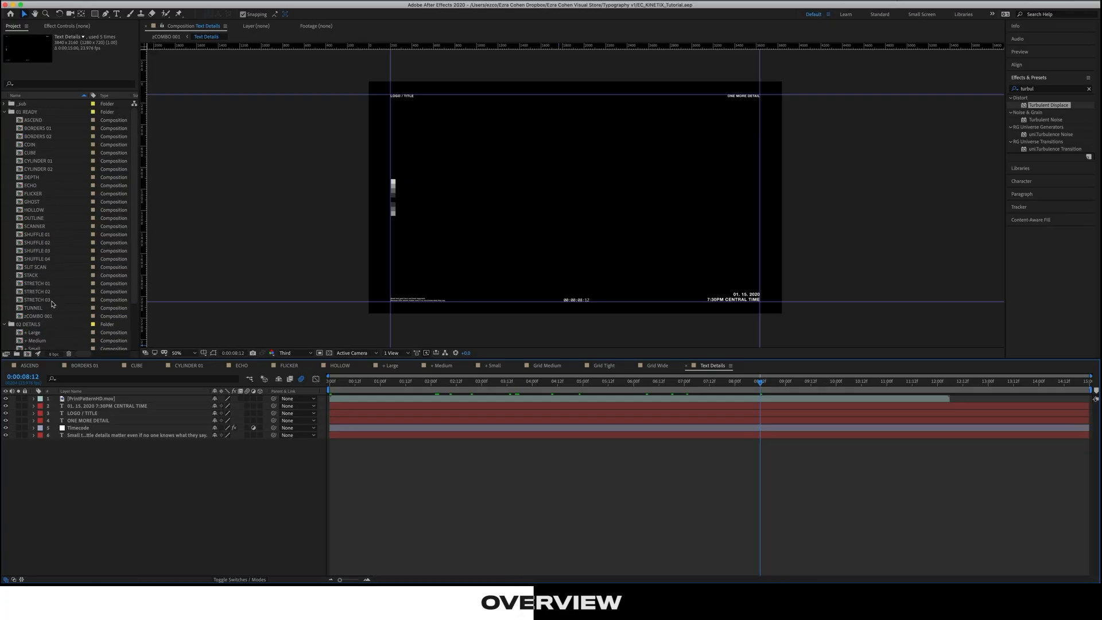
scroll(55, 307, down, 3)
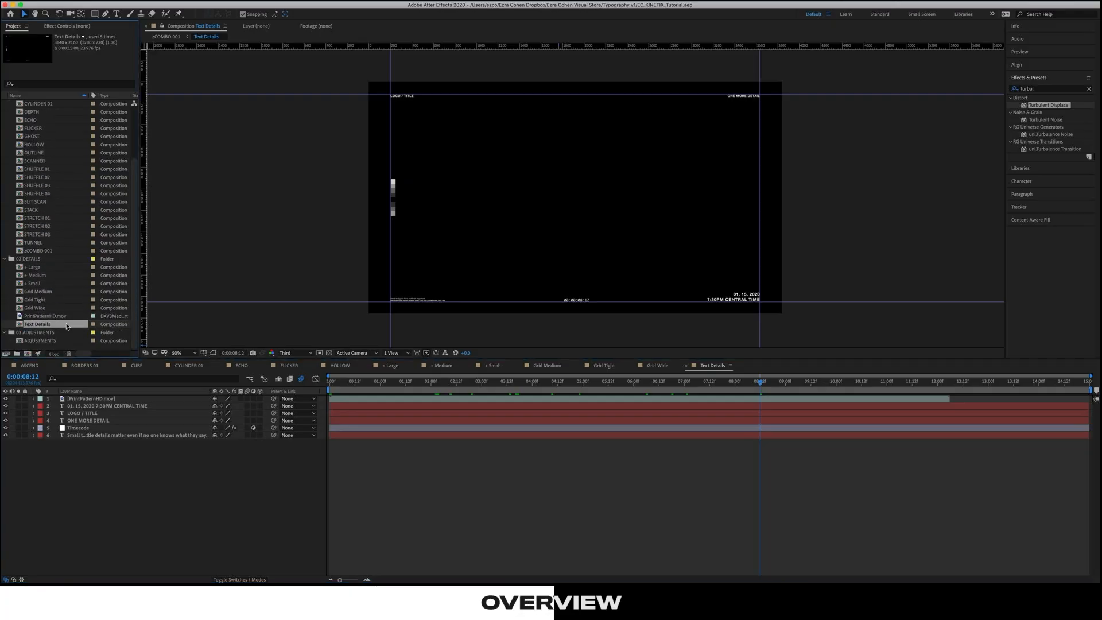
double_click(23, 342)
Preview the SAMPLE animation, then hide the Rotate 90 Fast and Scroll Vertical layers
key(space)
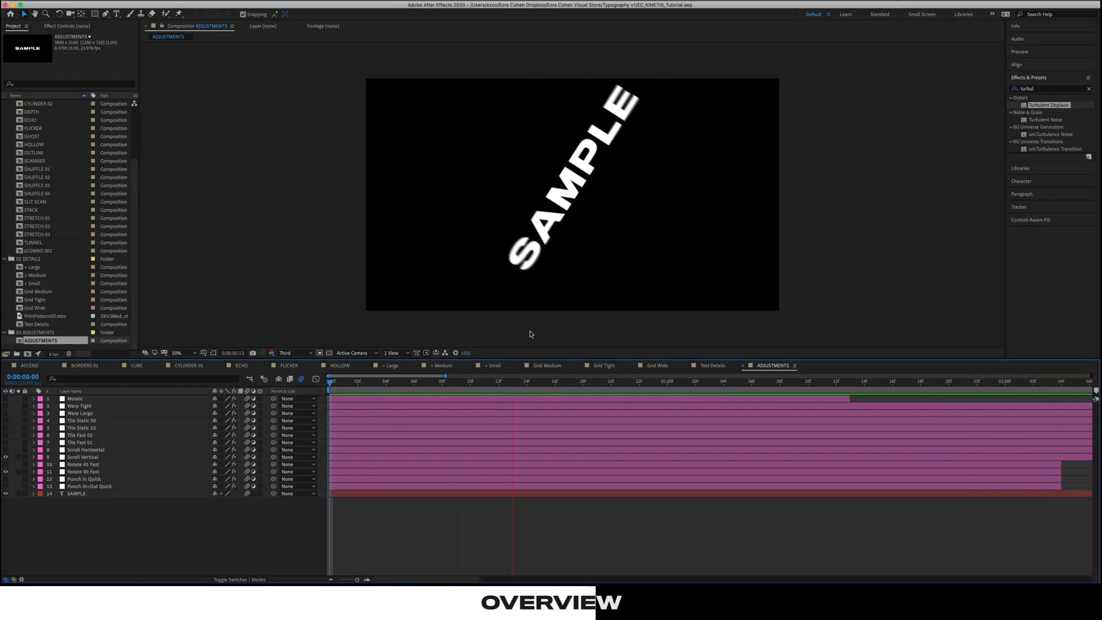
key(space)
click(5, 472)
click(6, 457)
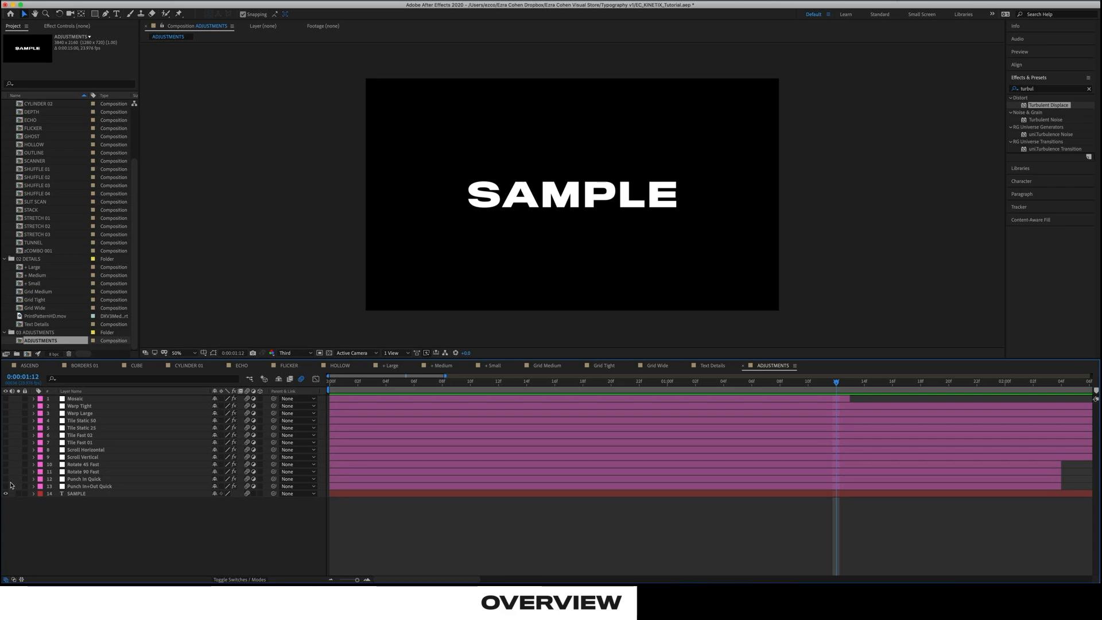
Preview the Tile Fast 01 and Tile Static 25 layers one at a time
click(6, 442)
key(space)
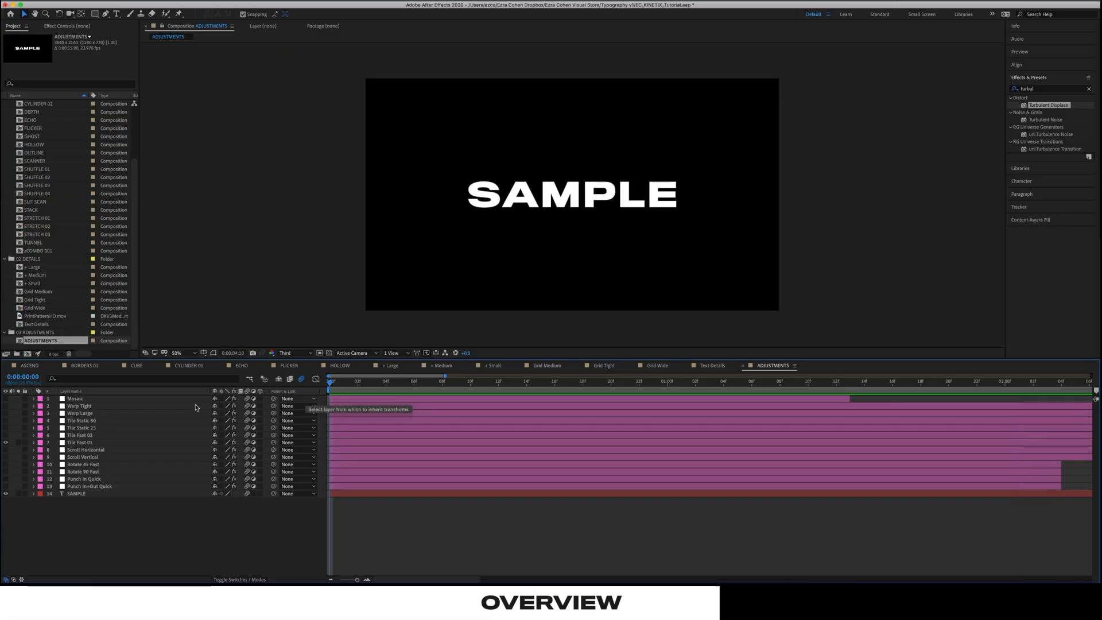
click(6, 443)
click(6, 429)
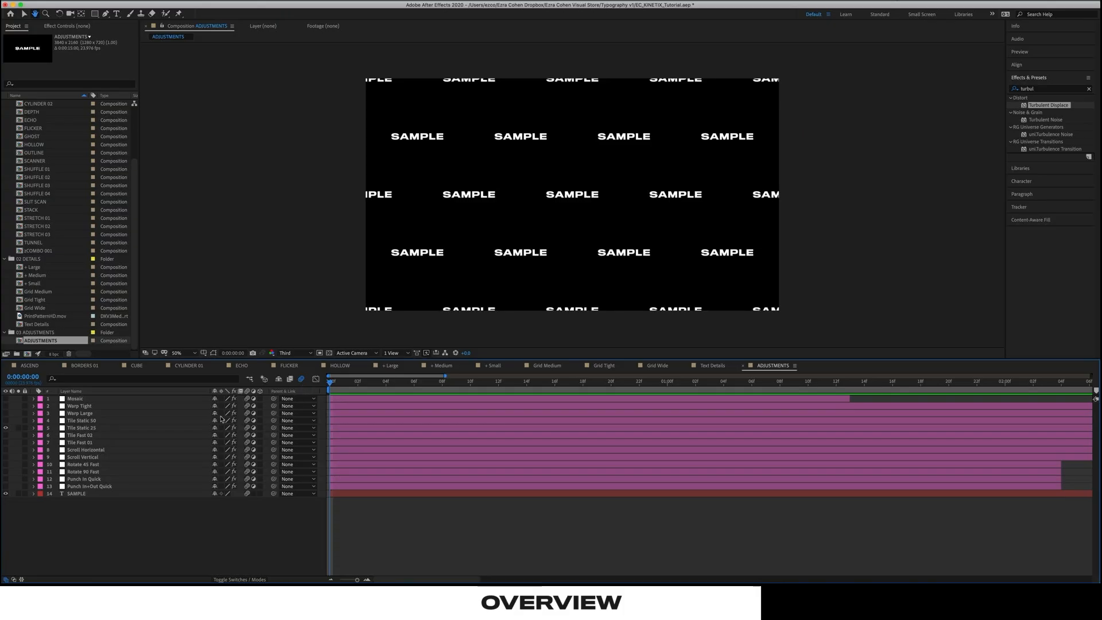
key(space)
click(6, 427)
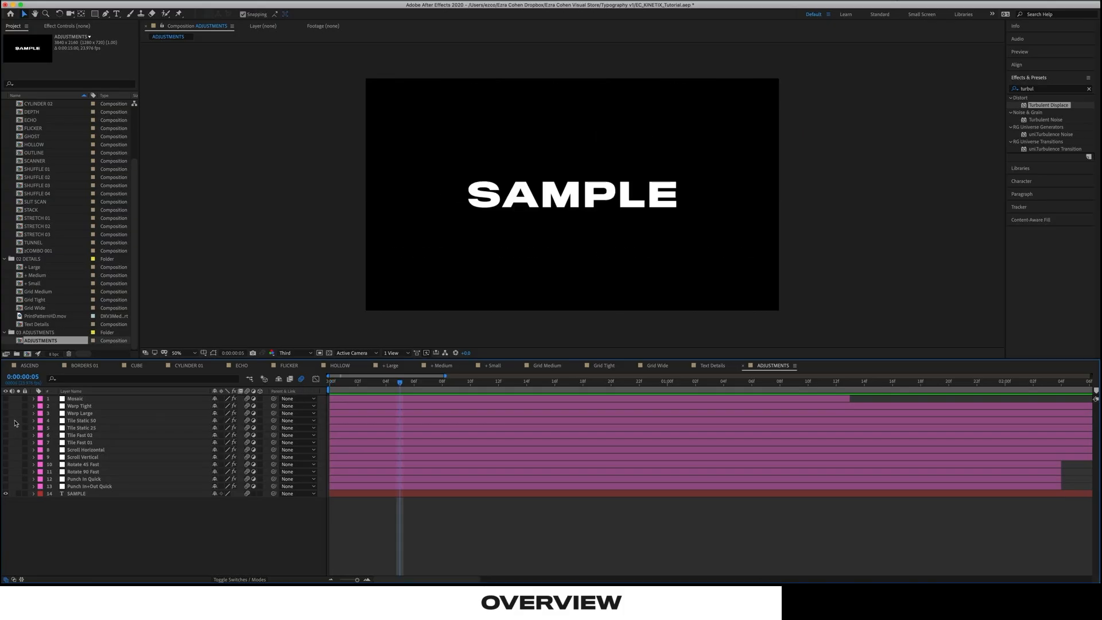
Preview the Scroll Vertical and Scroll Horizontal layers from the start of the comp
click(6, 457)
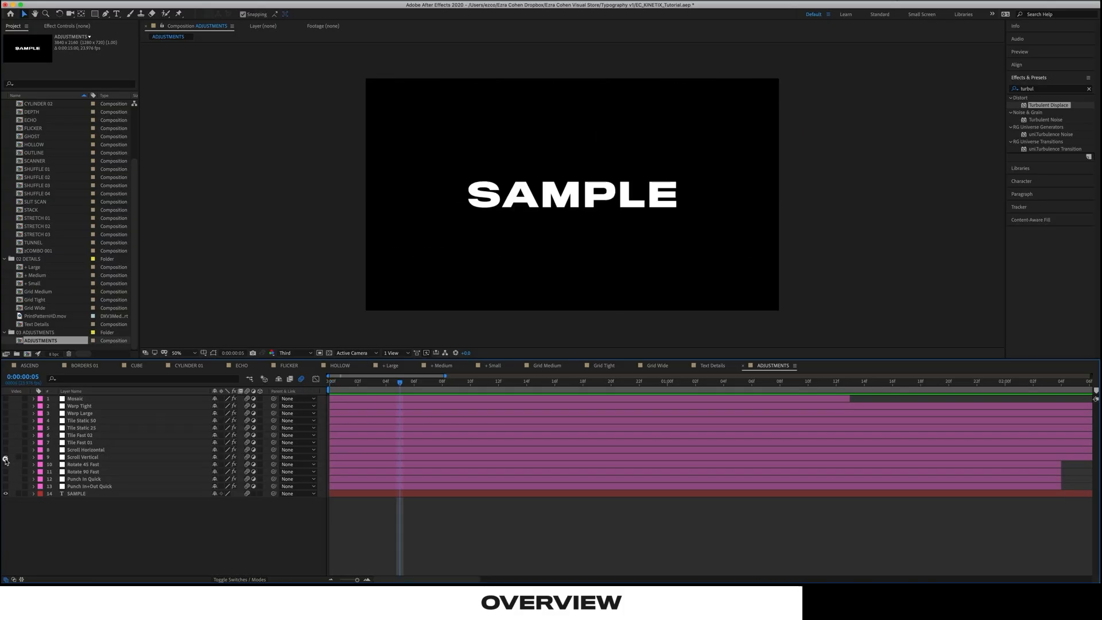
drag(390, 386, 266, 381)
key(space)
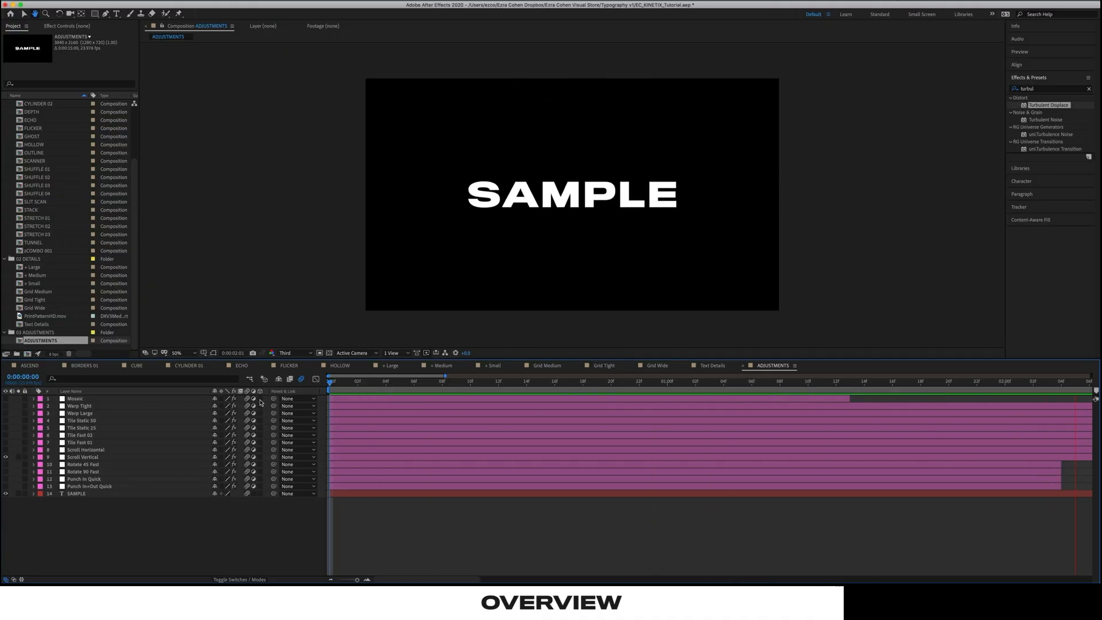
click(6, 457)
click(6, 449)
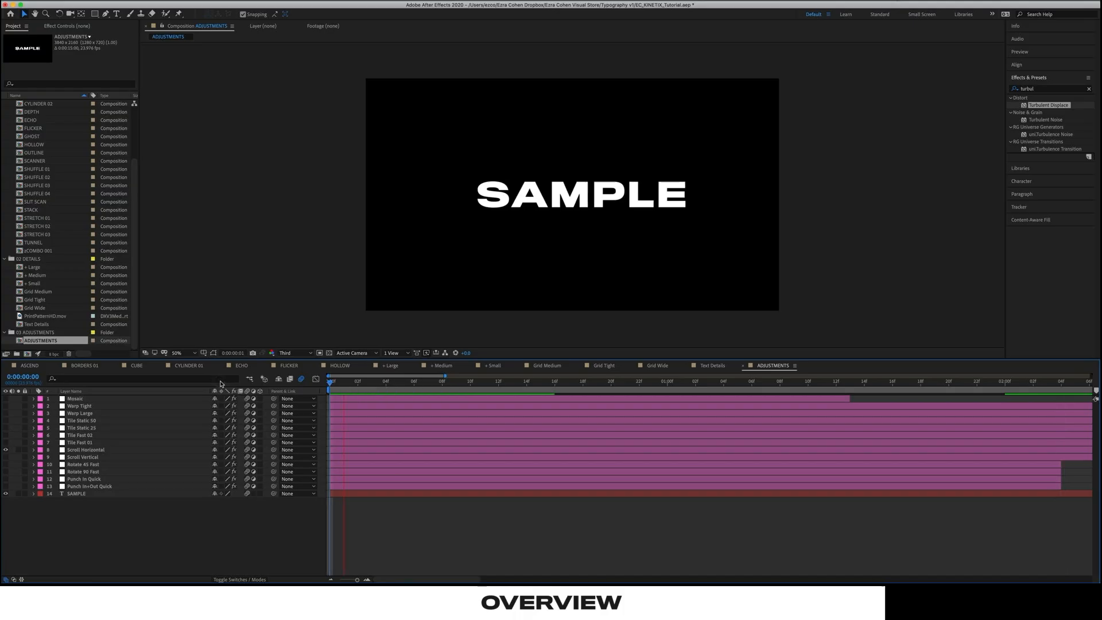
click(6, 456)
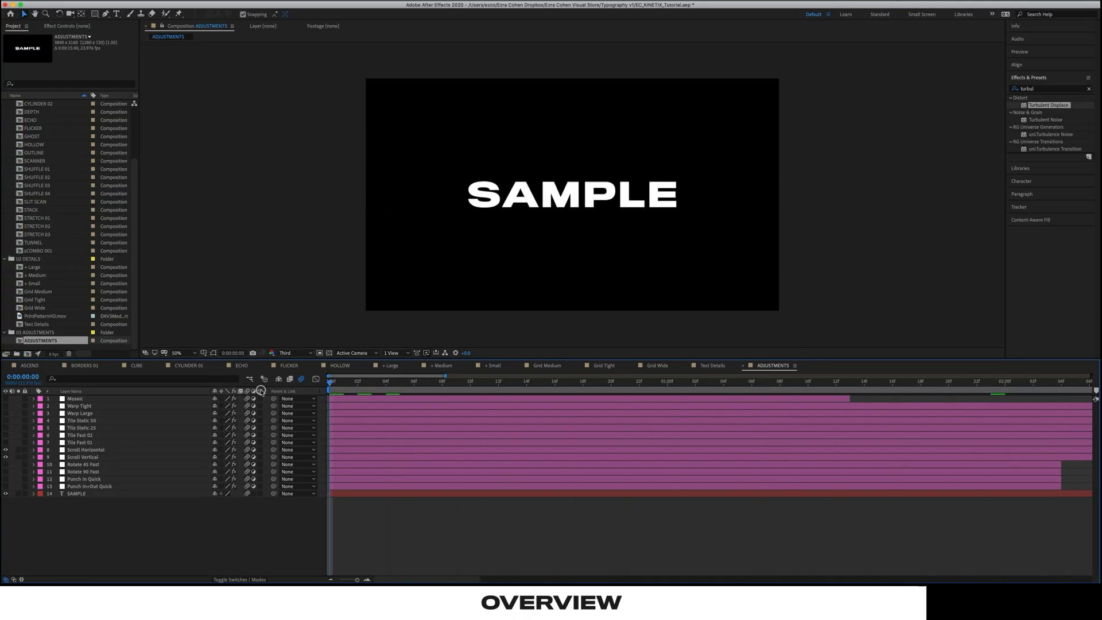
key(space)
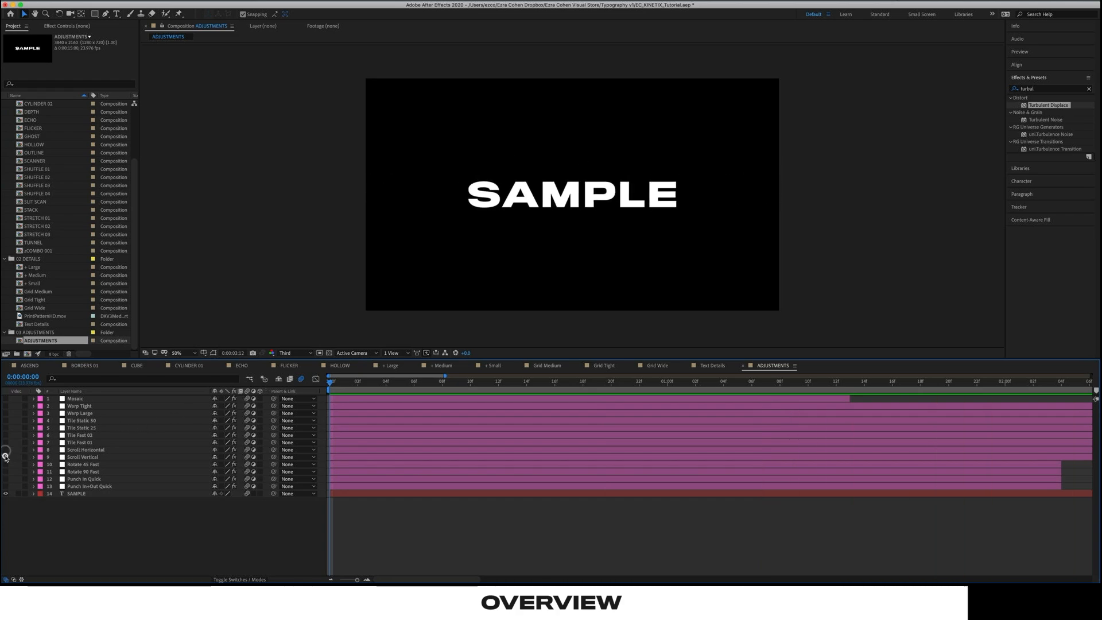
Try the Punch In Quick layer, then fit the whole 15-second comp in the timeline
click(6, 479)
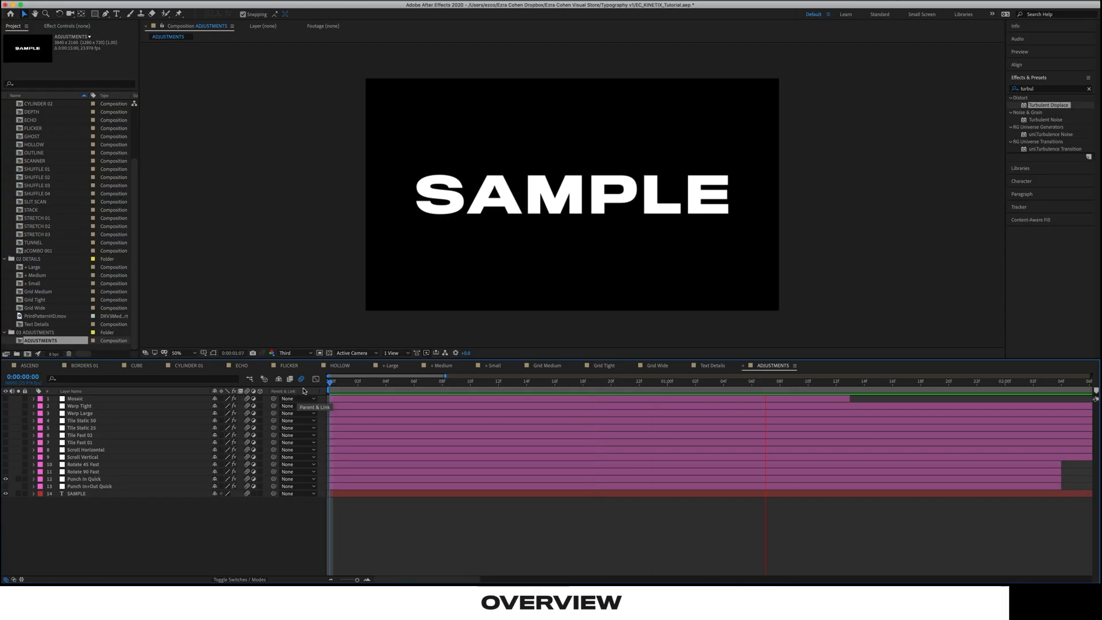
click(5, 479)
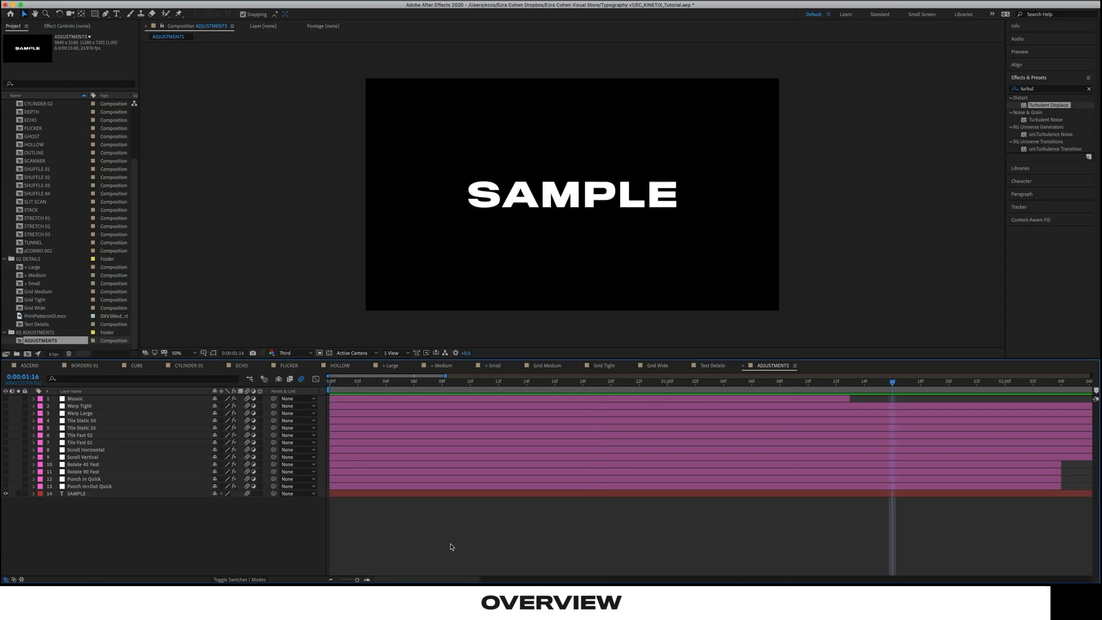
key(semicolon)
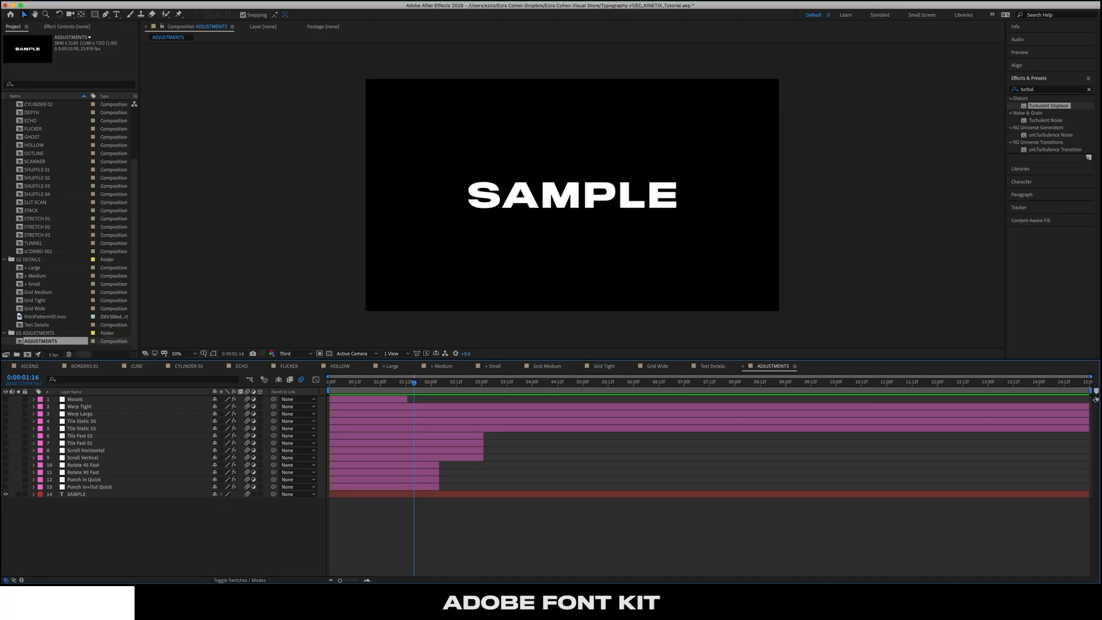
Switch to the Creative Cloud app and launch Adobe Fonts in the browser
key(super+Tab)
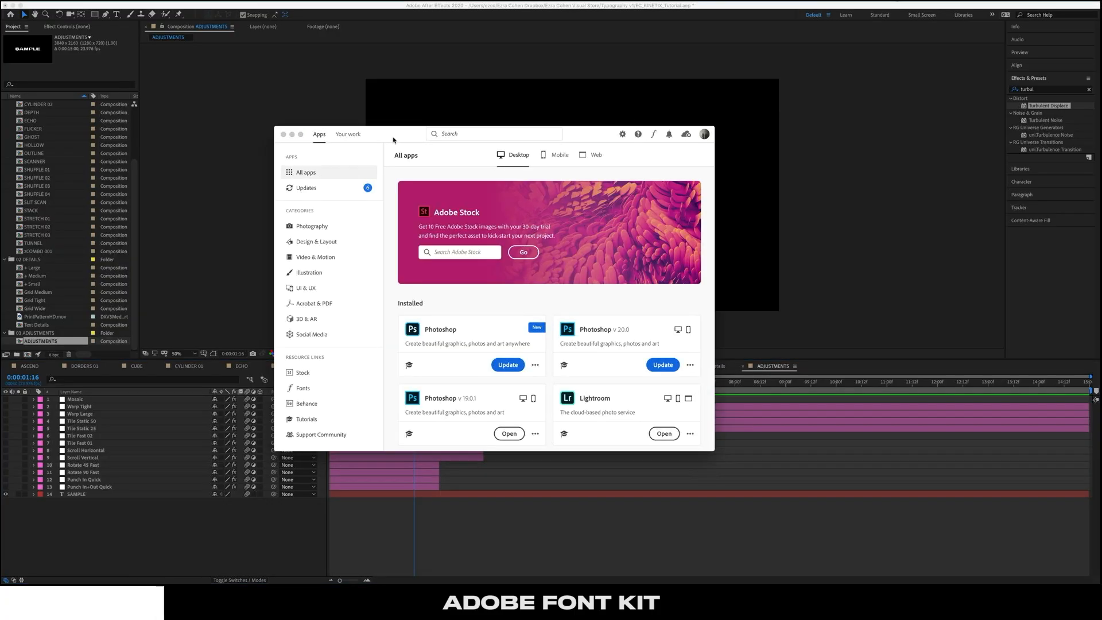
drag(401, 140, 403, 129)
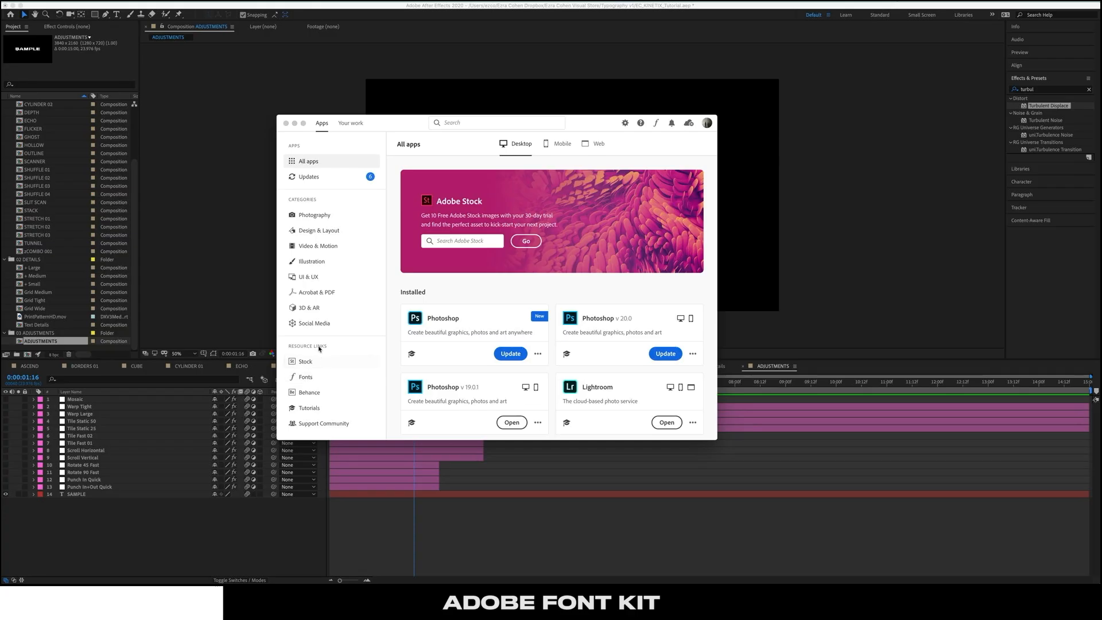
click(305, 377)
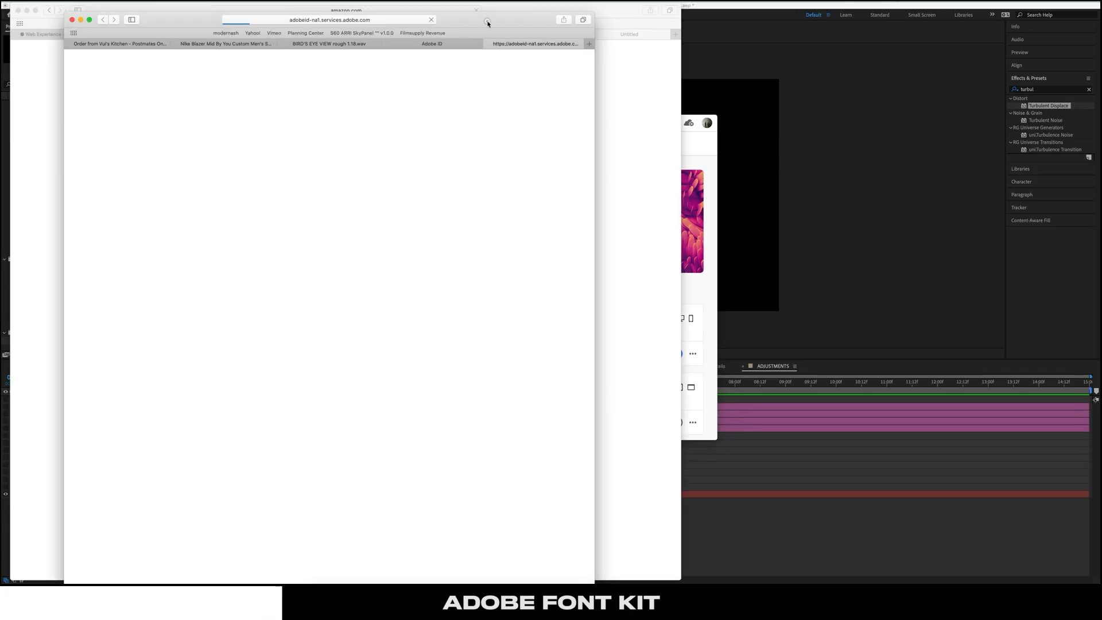
Search Adobe Fonts for 'titling' and open the Titling Gothic FB family page
drag(488, 24, 482, 14)
drag(590, 25, 722, 24)
drag(626, 10, 576, 9)
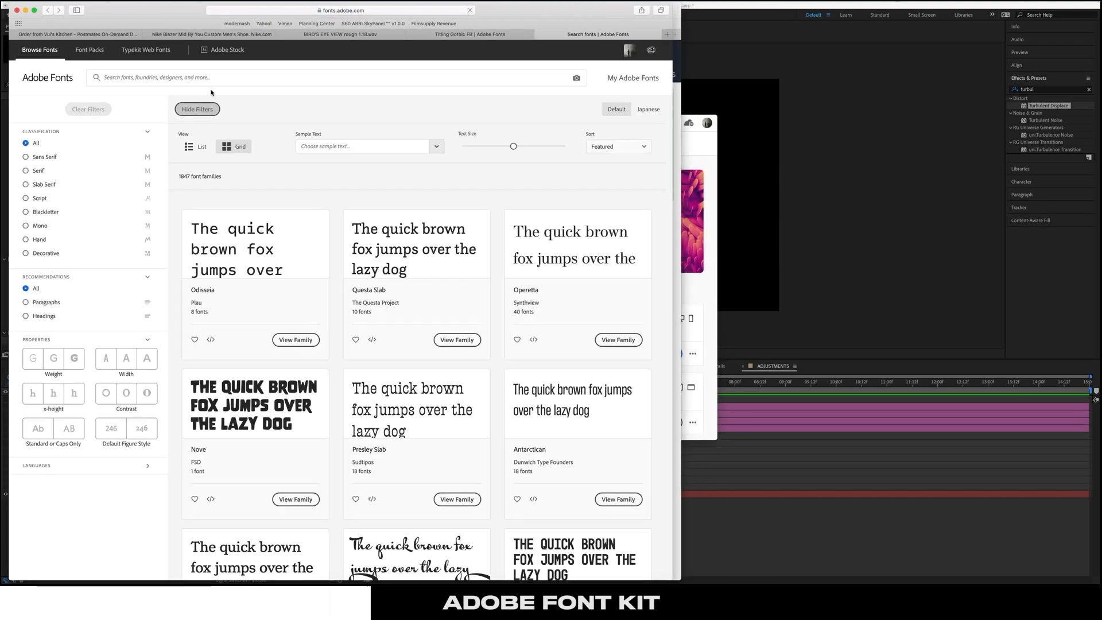
click(210, 81)
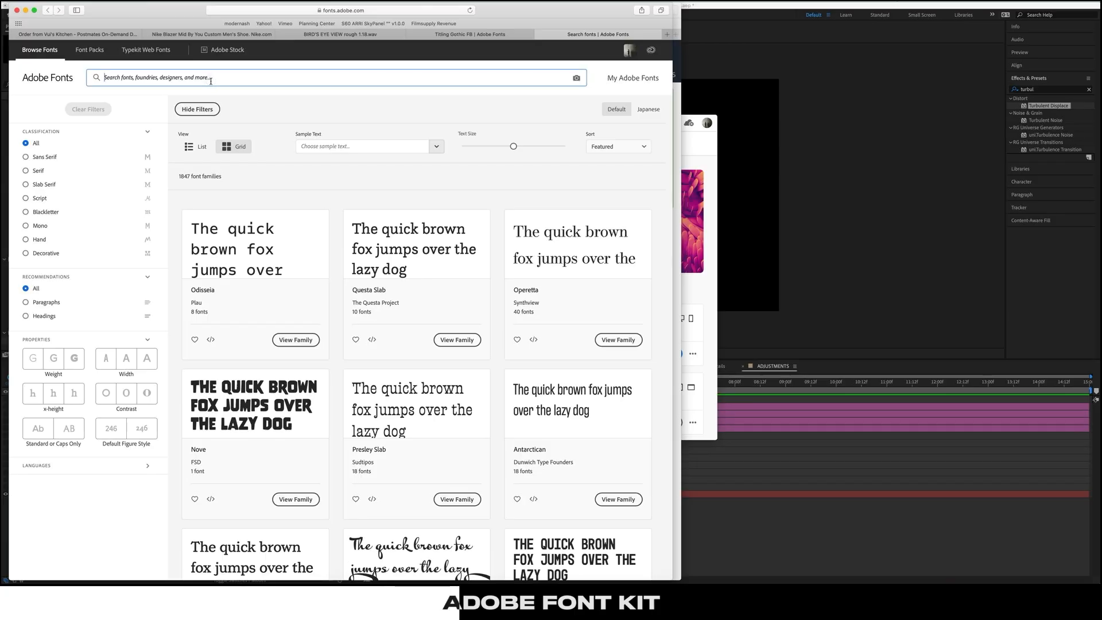
text(titli)
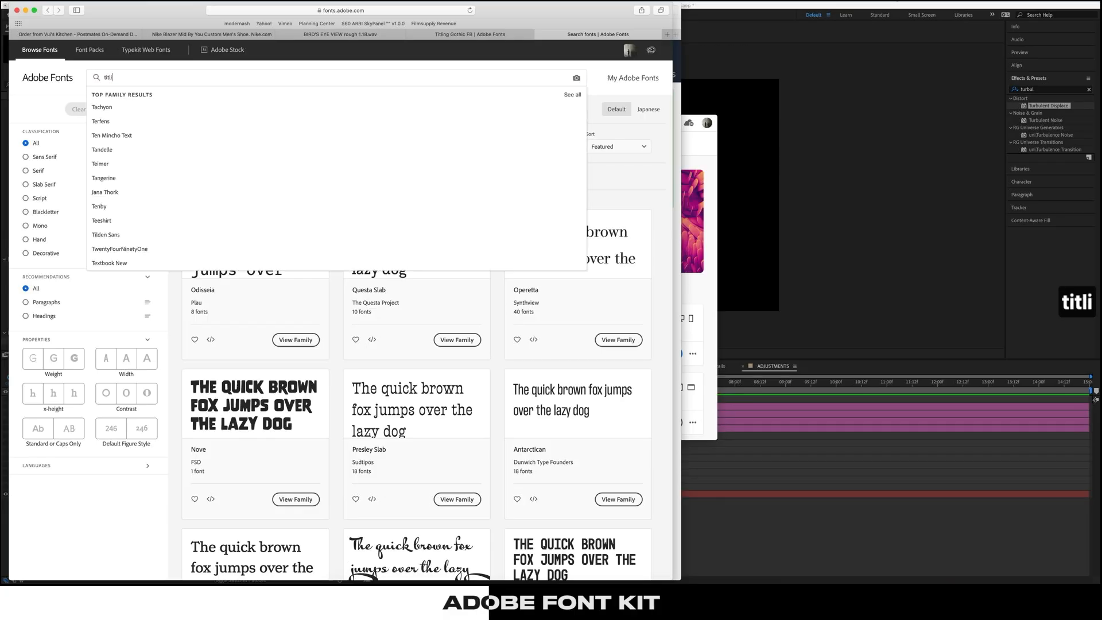
text(ng)
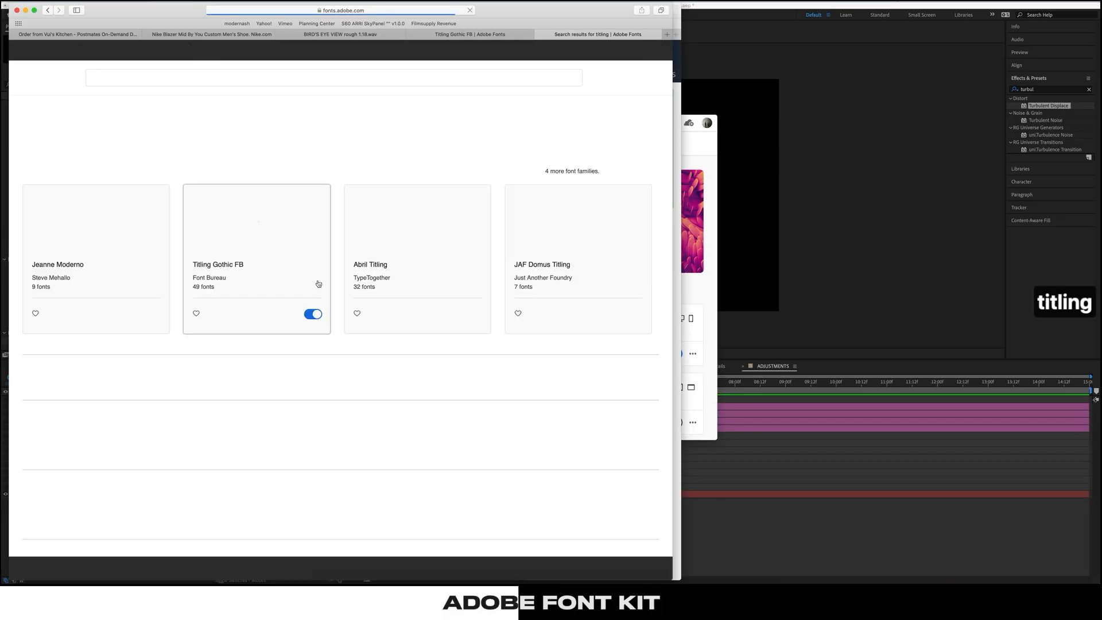
scroll(234, 297, down, 1)
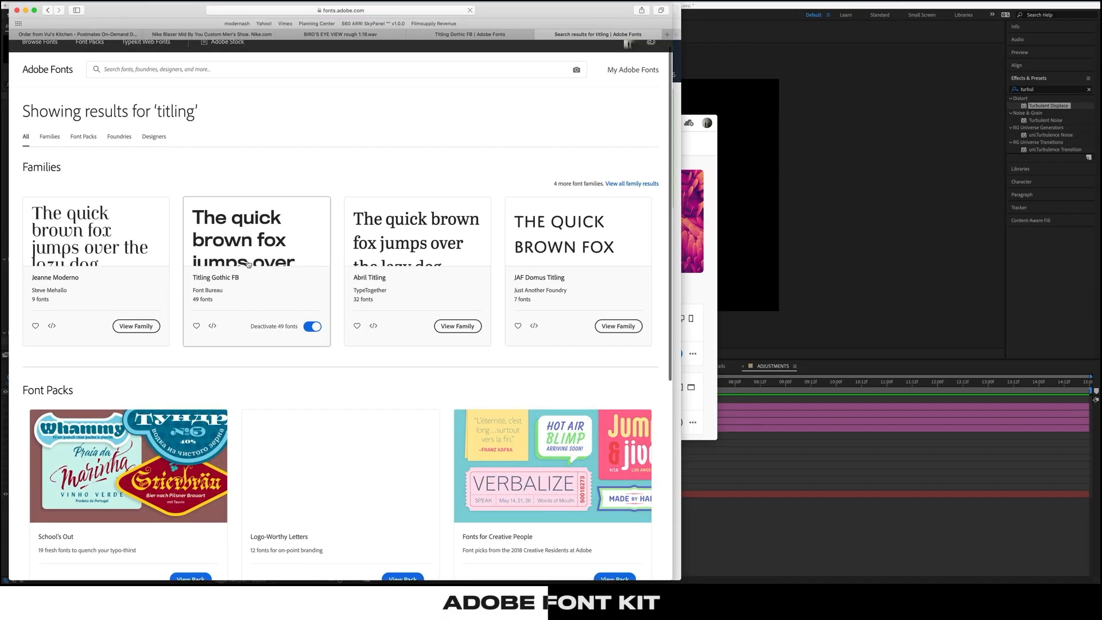
click(249, 259)
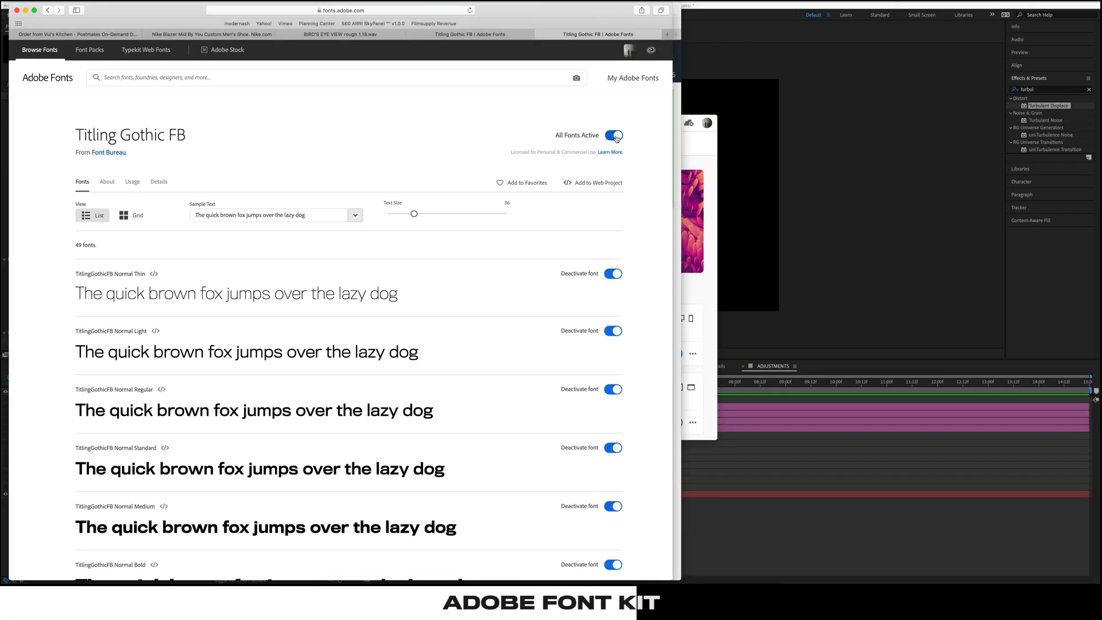
Turn off all Titling Gothic FB fonts and scroll through the family page
click(614, 136)
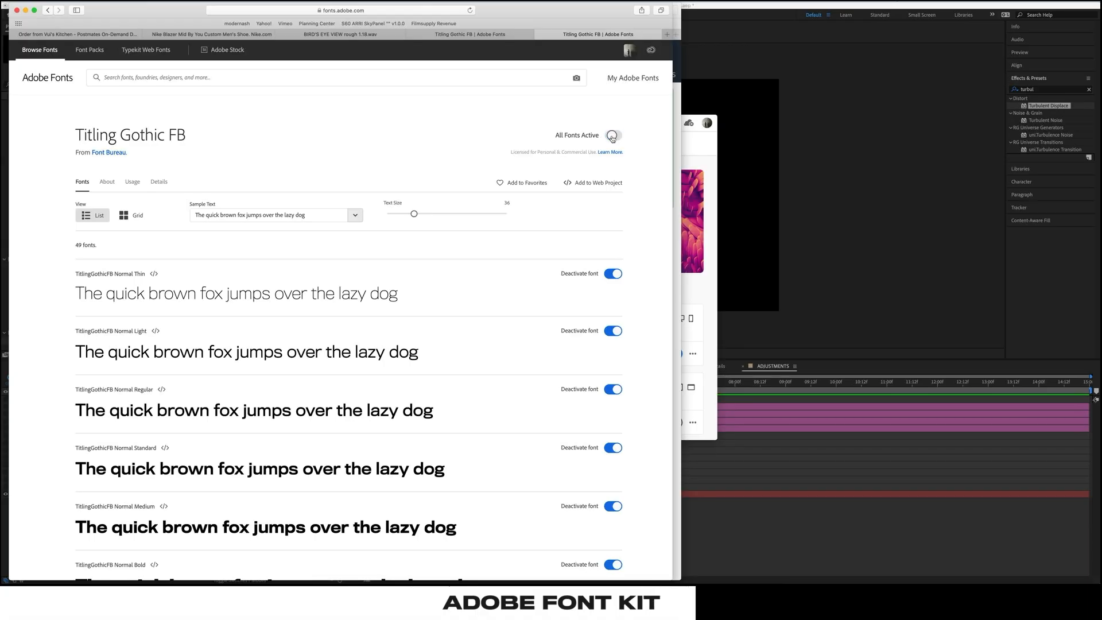
scroll(430, 313, down, 10)
scroll(430, 313, down, 20)
scroll(430, 311, down, 15)
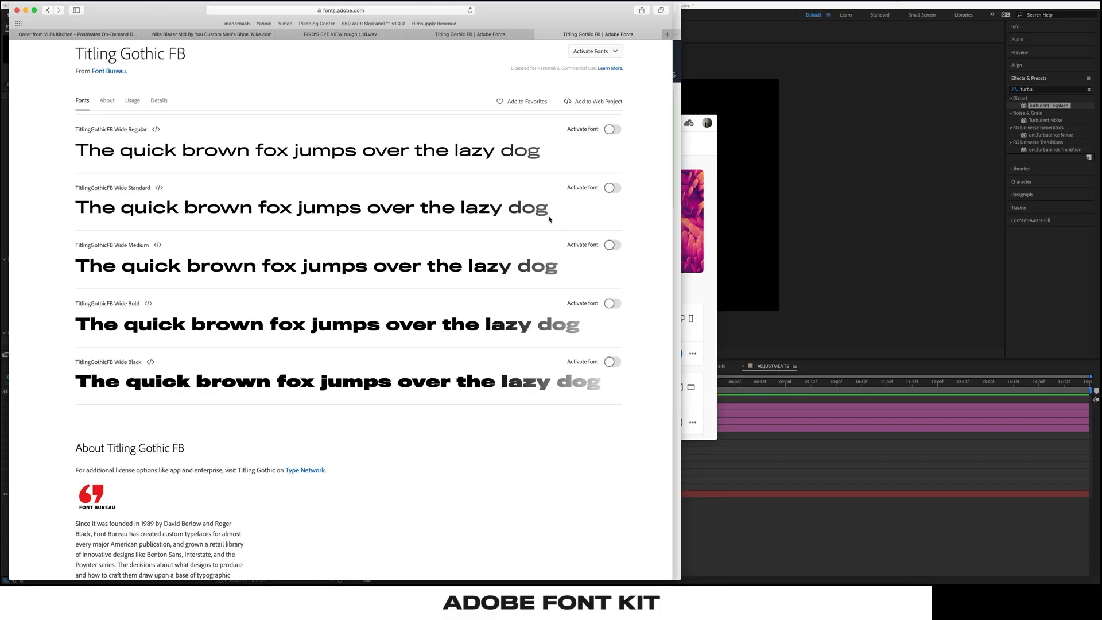
scroll(550, 218, up, 15)
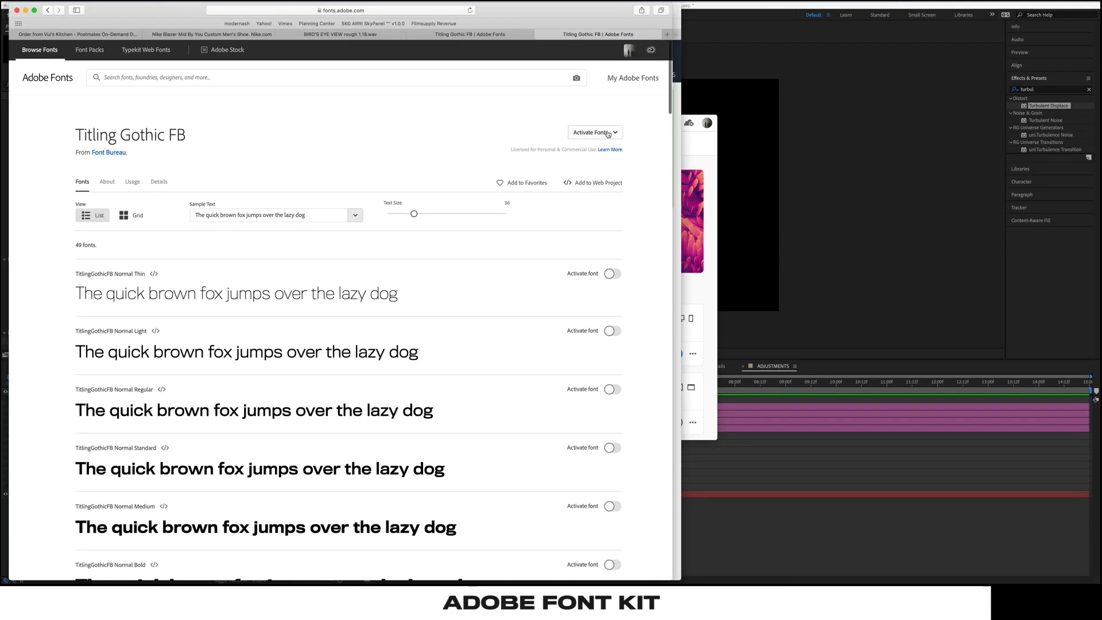
Activate the standard, Compressed, Condensed, Extended, Narrow, Skyline and Wide families
click(611, 132)
click(610, 151)
click(610, 165)
click(610, 179)
click(610, 192)
click(611, 206)
click(610, 220)
click(610, 233)
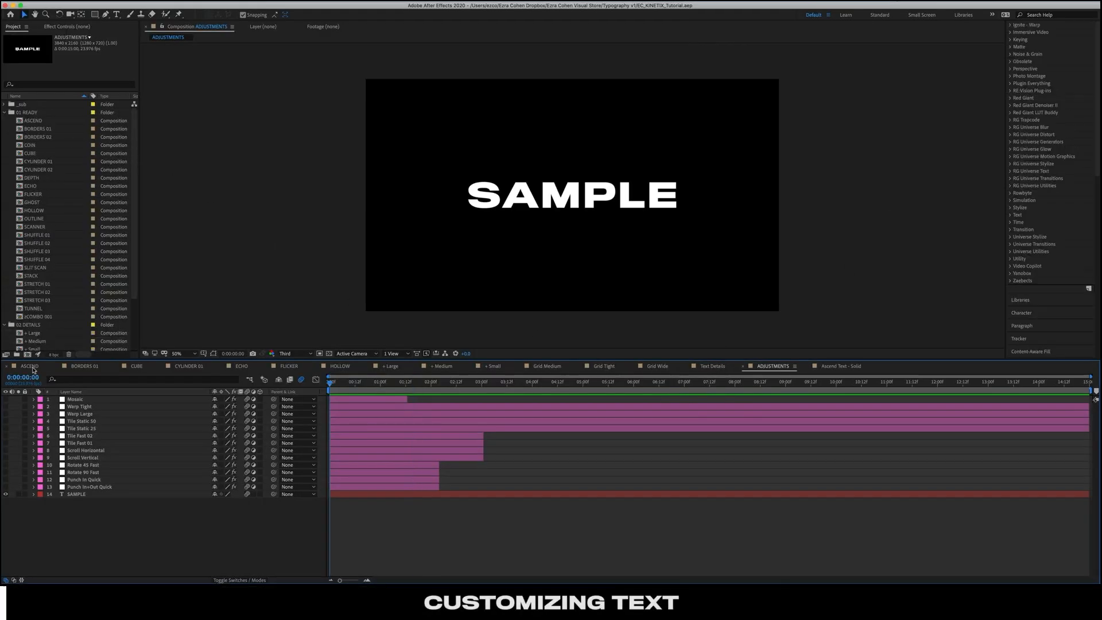
Switch to ASCEND, preview the KINETIX animation and hide the Text Details layer
click(29, 366)
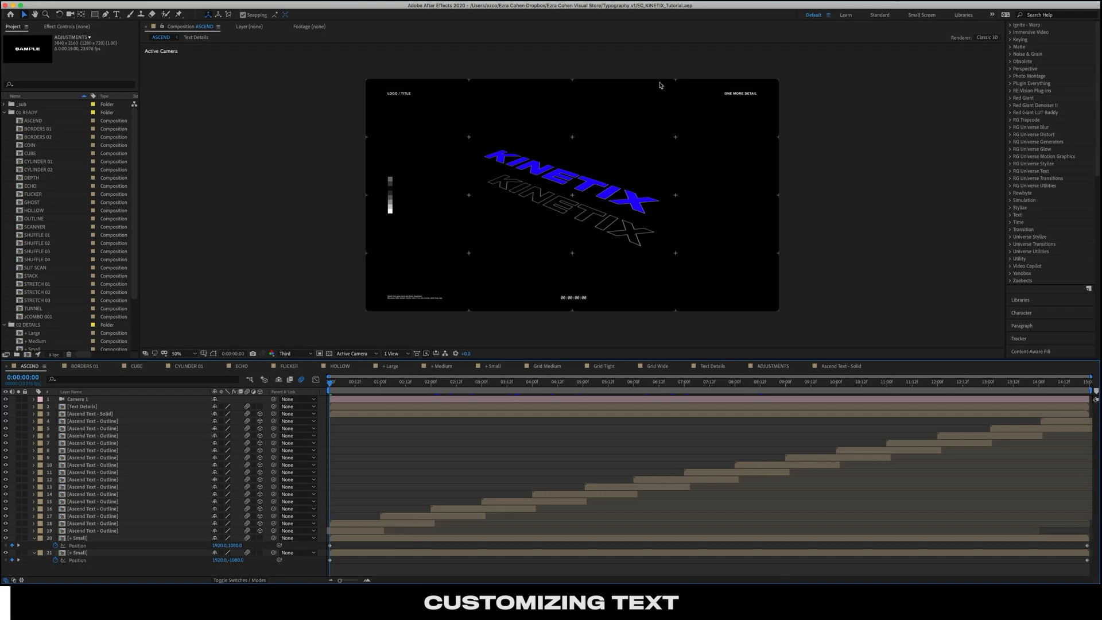
key(space)
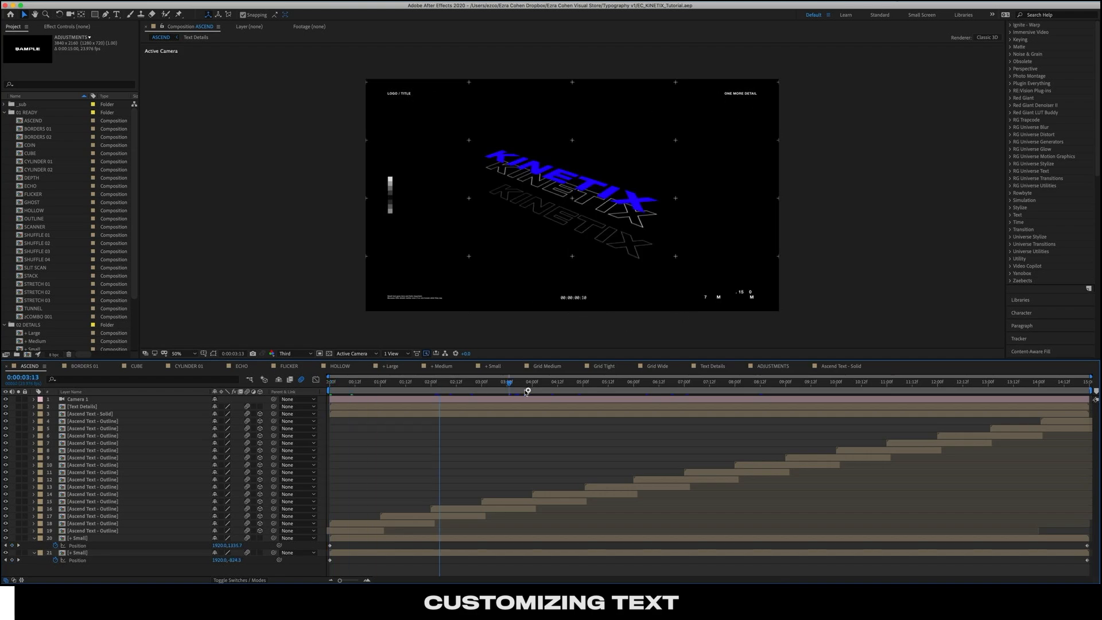
key(space)
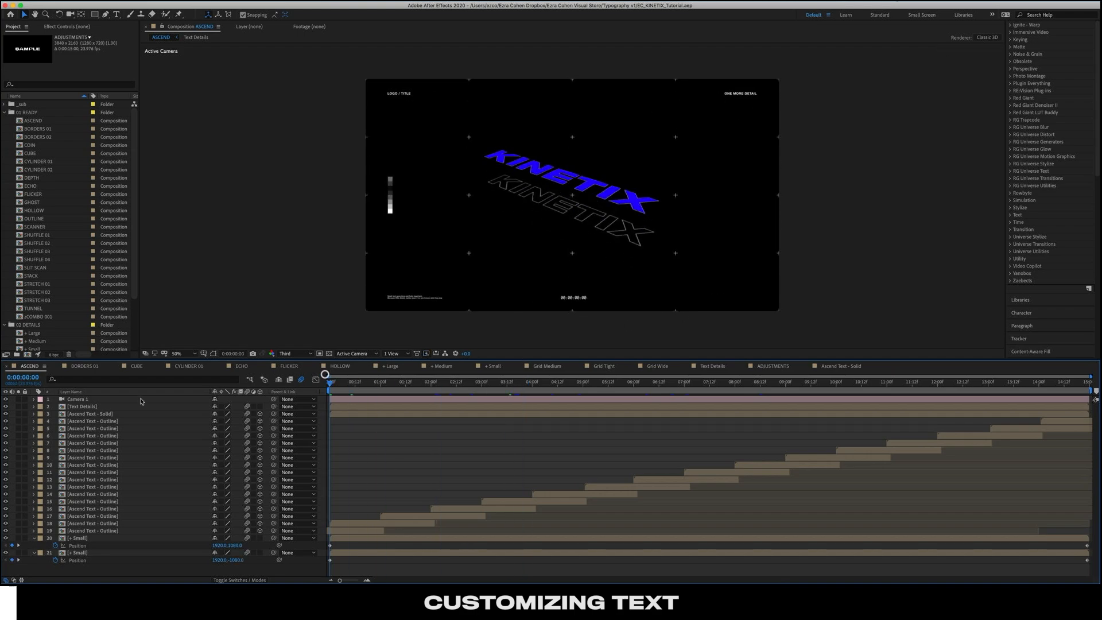
click(5, 406)
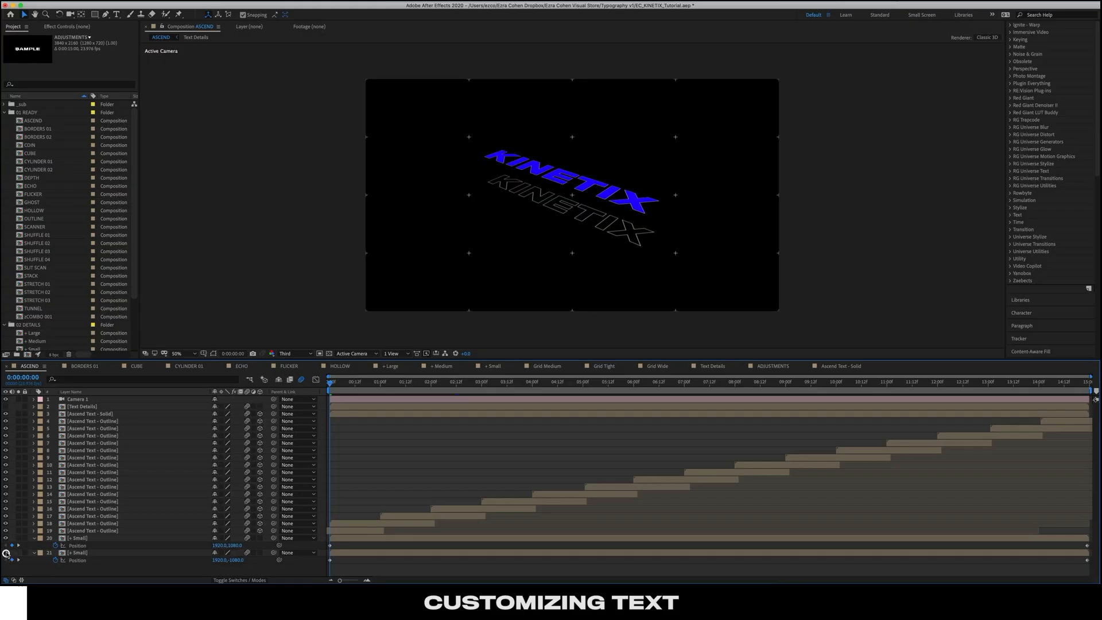
Scrub to 0:00:05:06, then replay the animation from the start
drag(331, 383, 595, 396)
key(Home)
key(space)
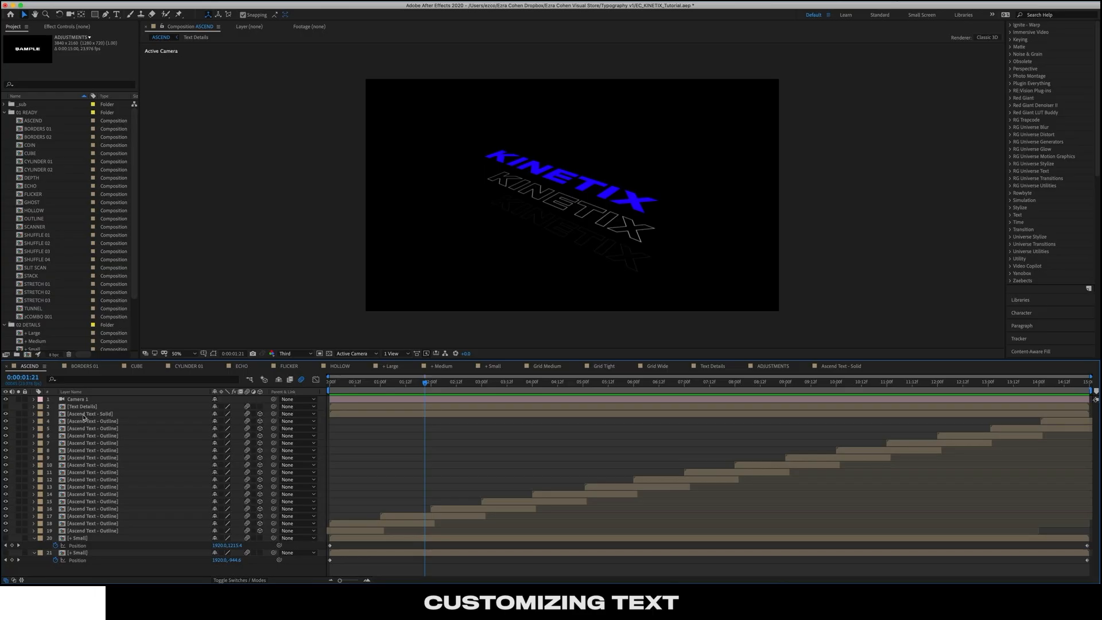
Retype the title in the Ascend Text - Solid precomp as ASCEND
double_click(81, 415)
double_click(434, 400)
key(super+z)
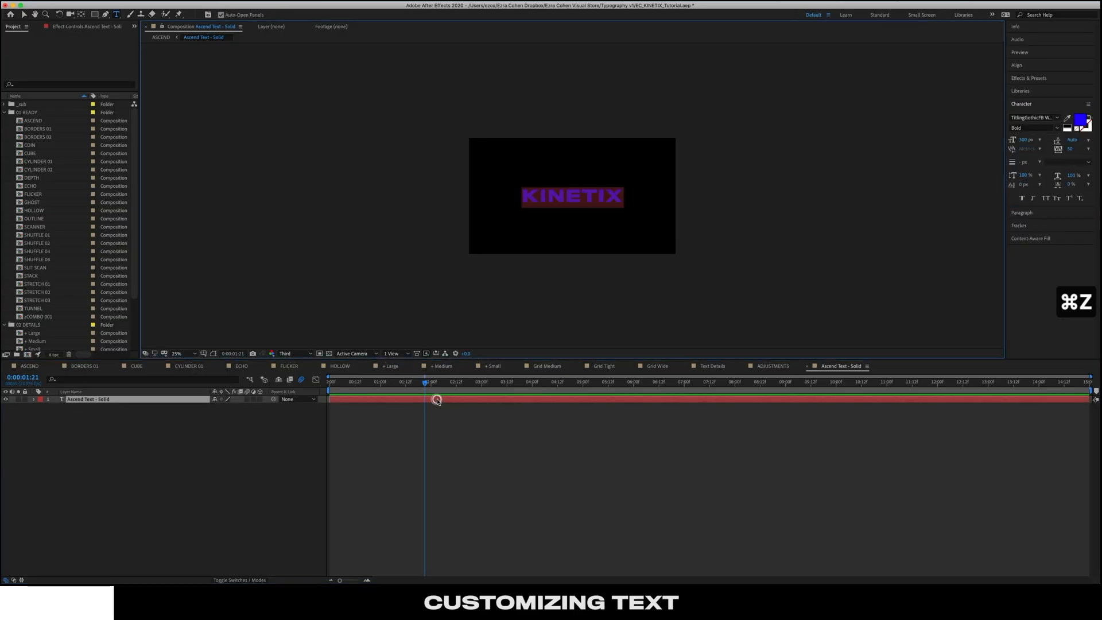
text(ASCEND)
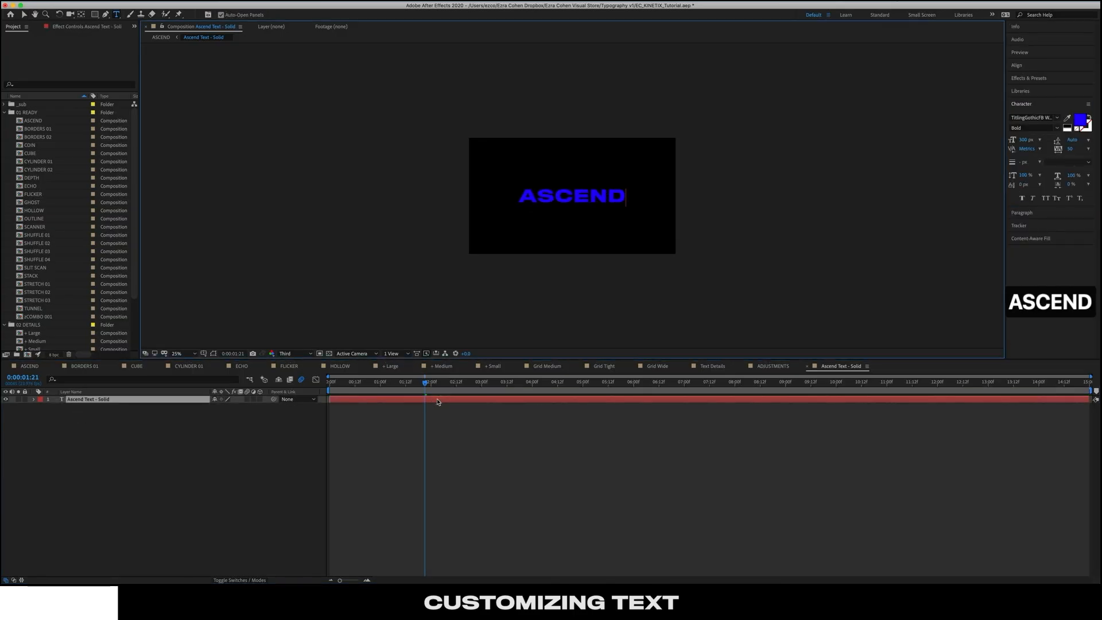
click(30, 365)
key(Caps_Lock)
key(Caps_Lock)
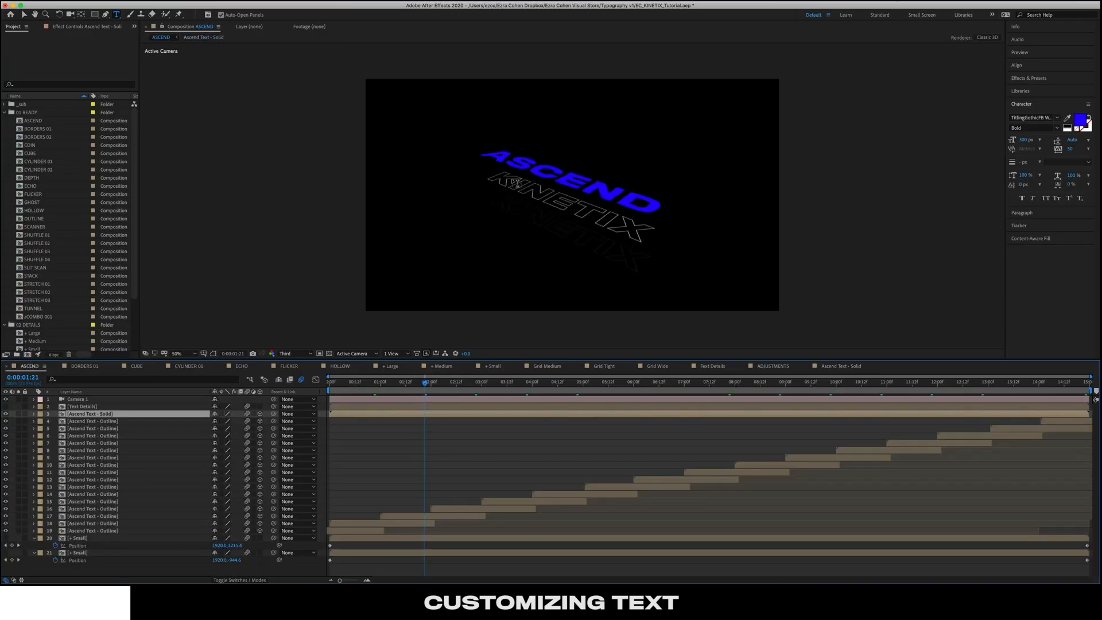
Change the Ascend Text - Outline precomp's text to ASCEND
double_click(86, 421)
click(360, 401)
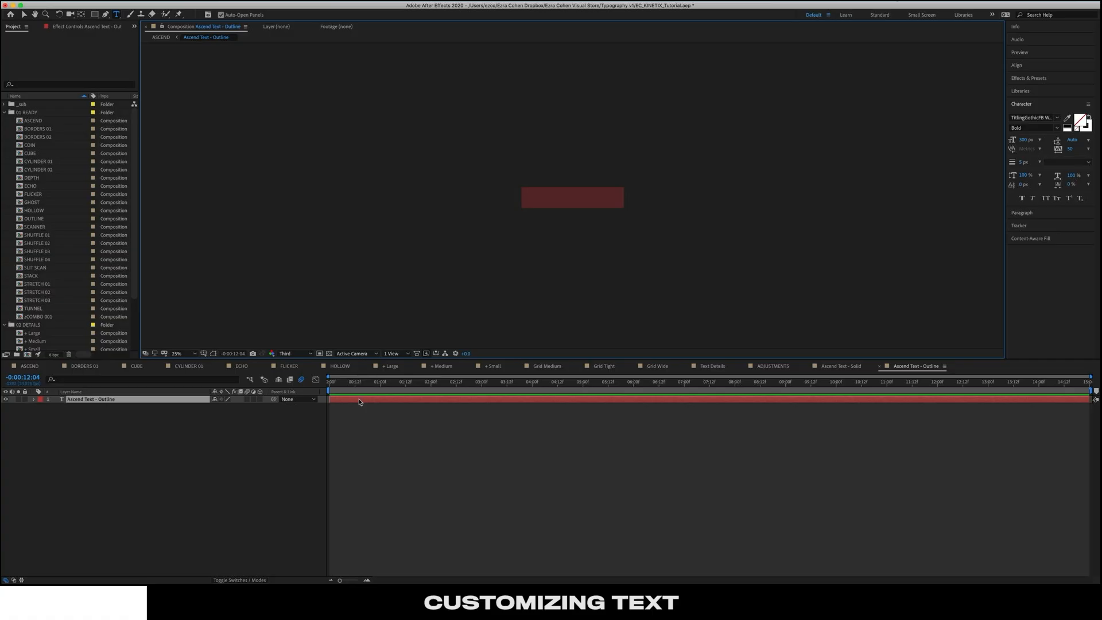
text(A)
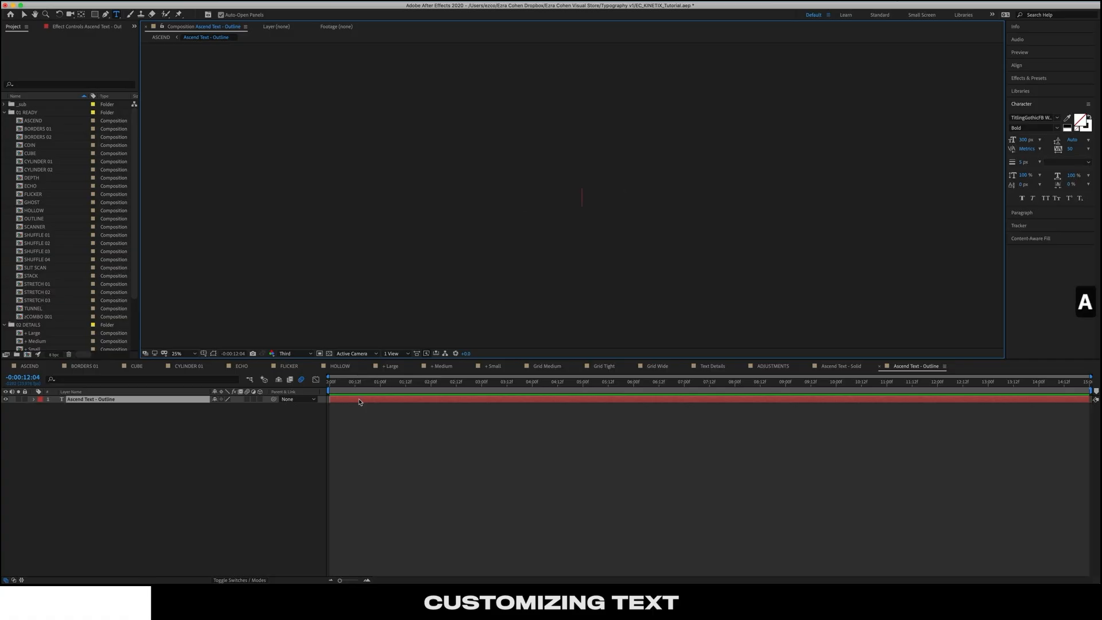
key(End)
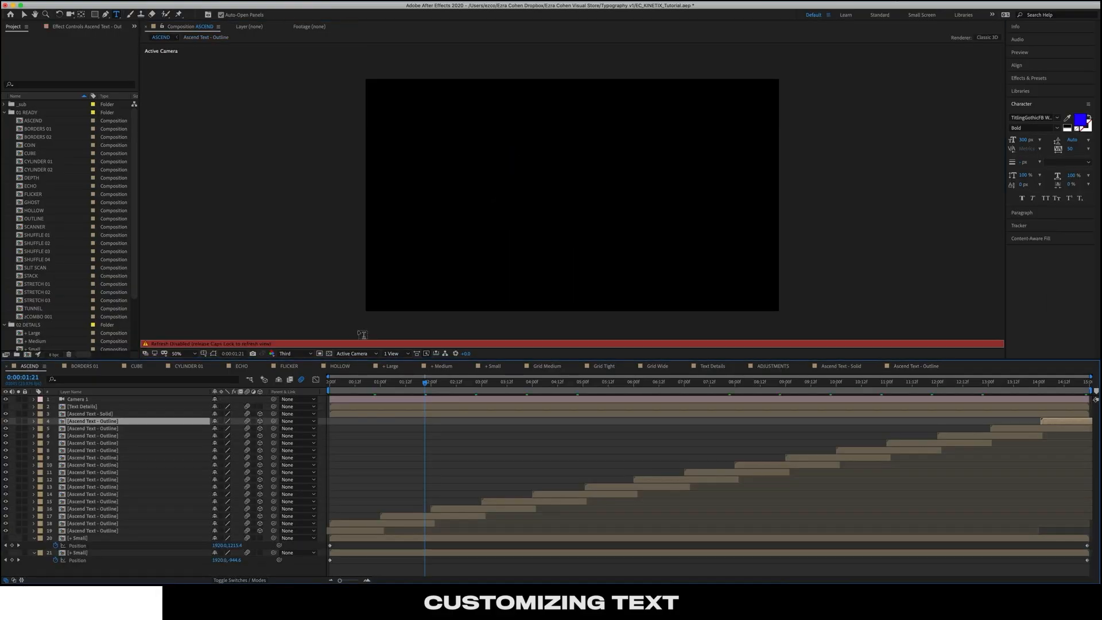
key(Caps_Lock)
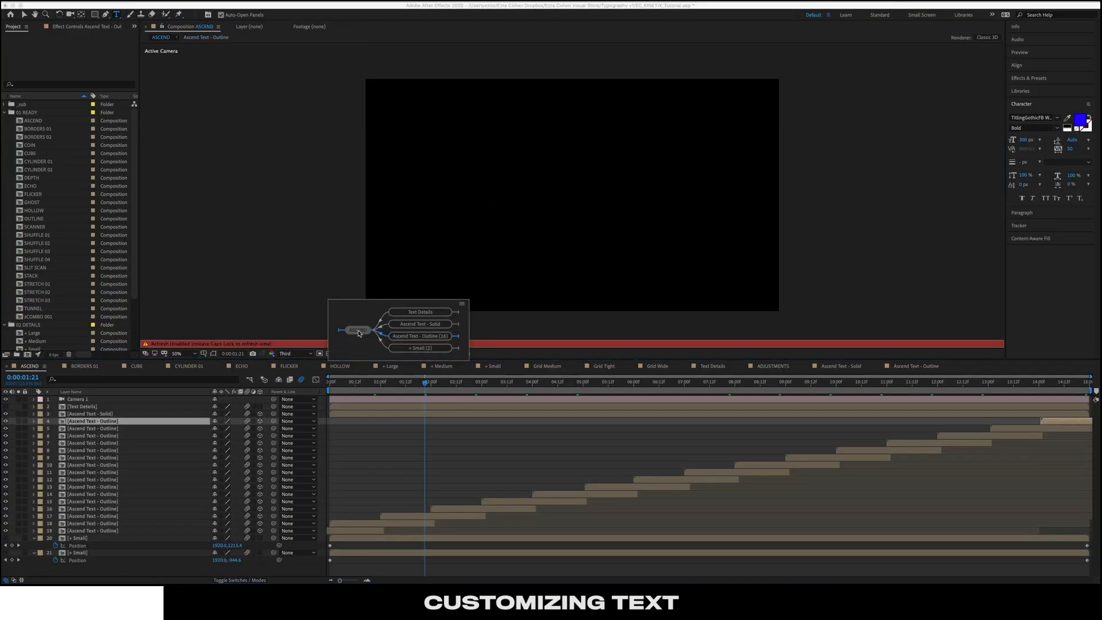
key(space)
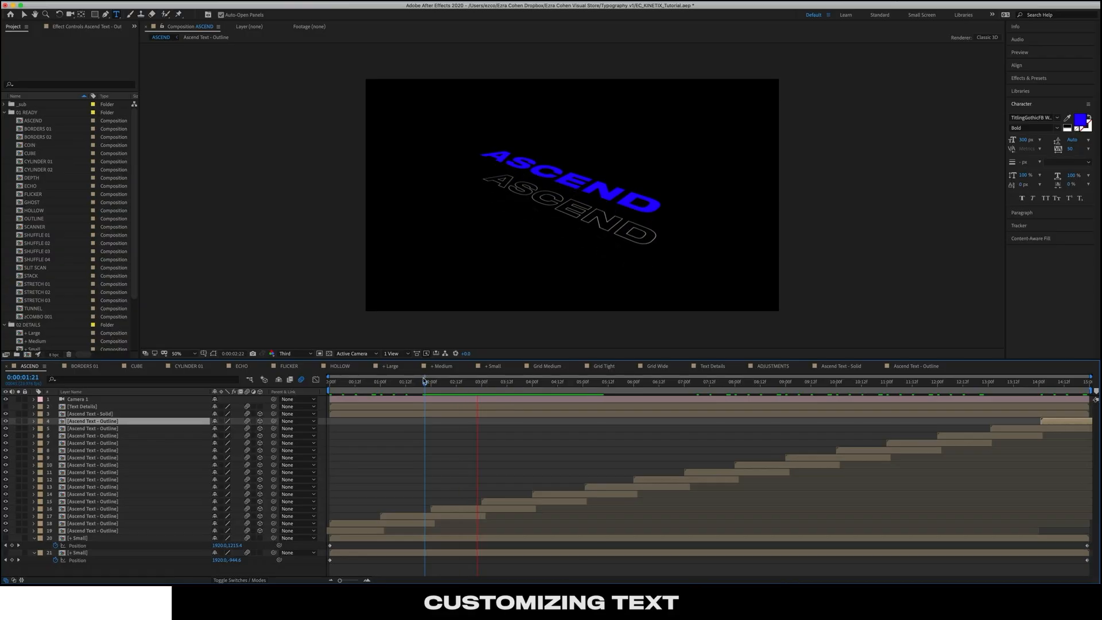
key(space)
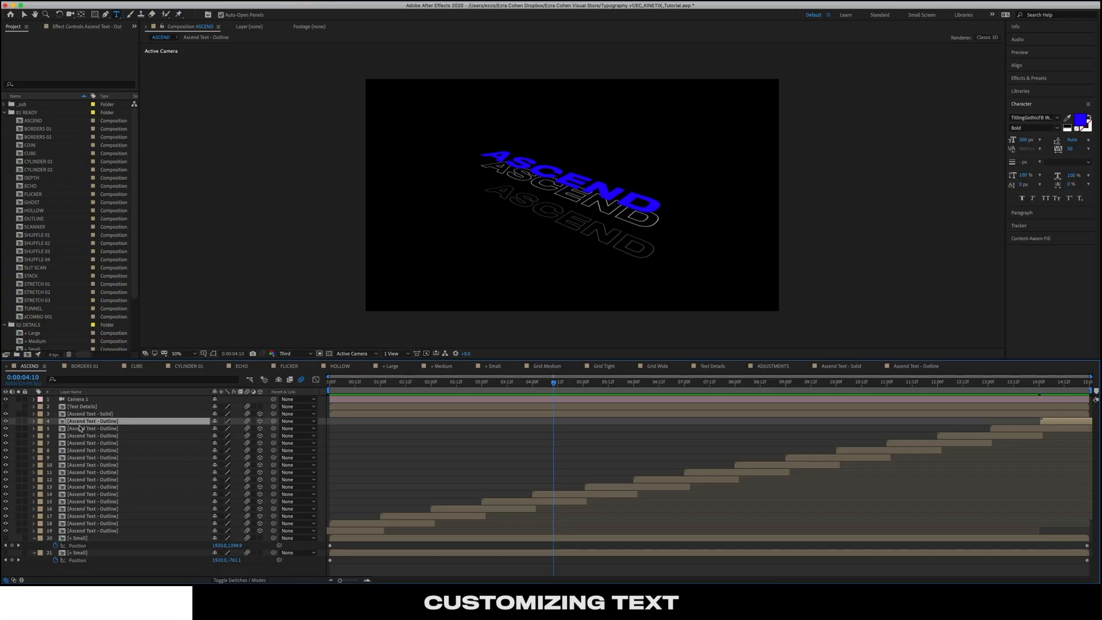
Open BORDERS 01 and preview its border animation, stopping at 0:00:06:13
double_click(21, 130)
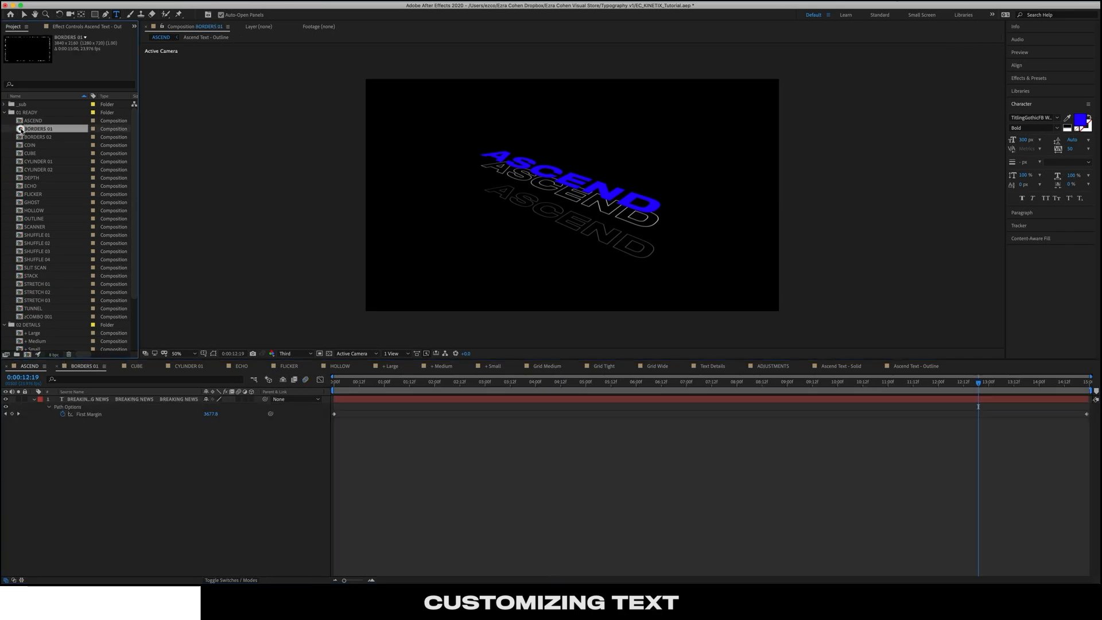
key(space)
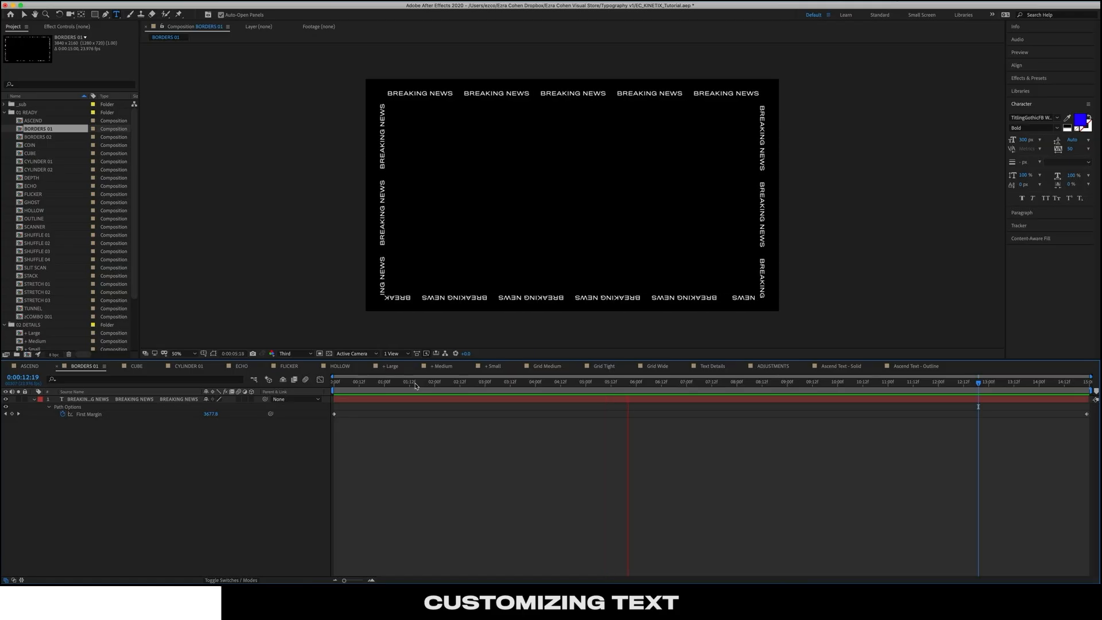
key(space)
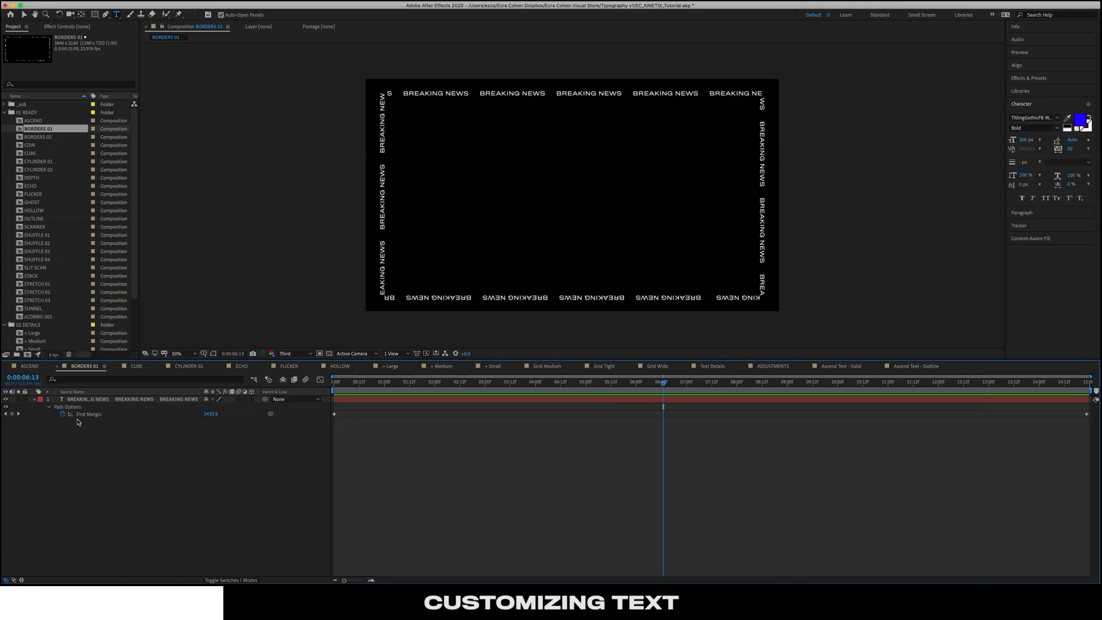
Replace the BREAKING NEWS path text with AFTER EFFECTS and copy it
click(124, 400)
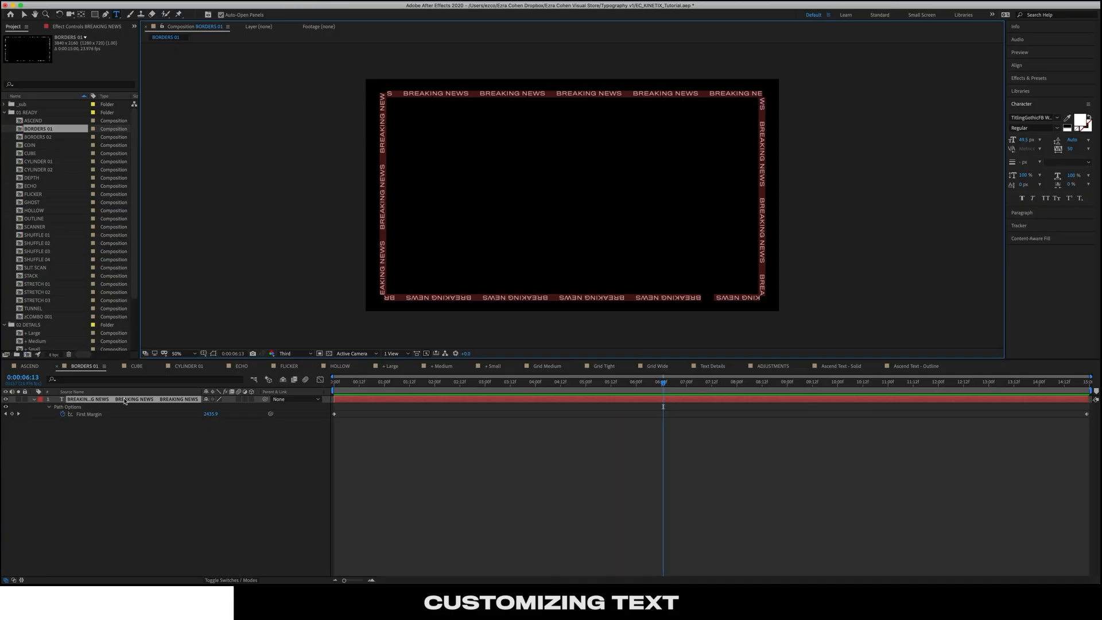
text(AF)
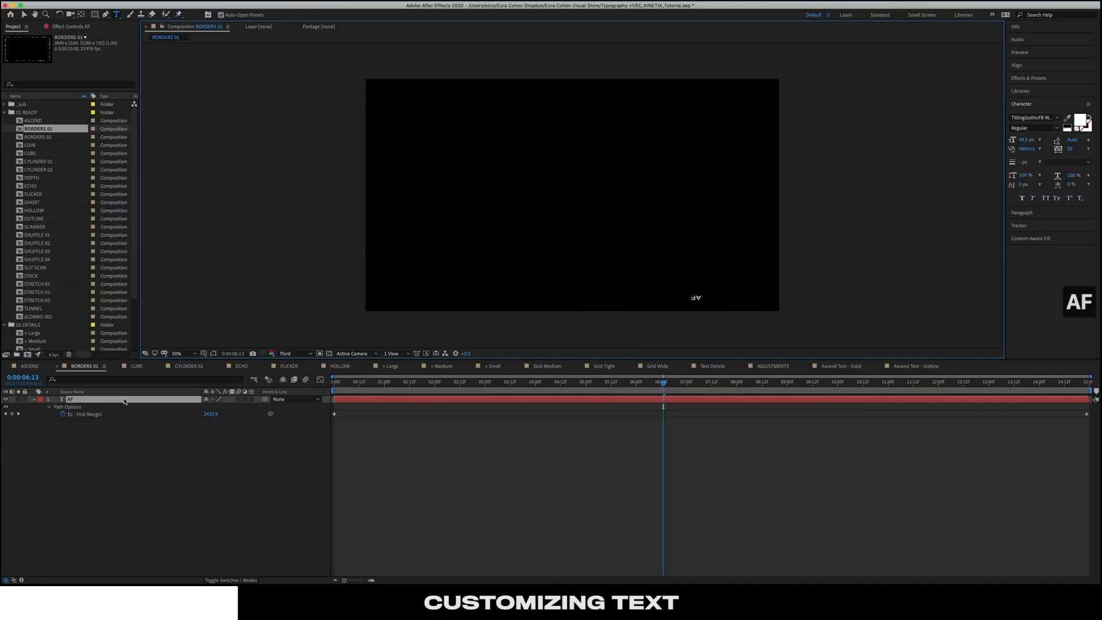
text(TER EFFECTS)
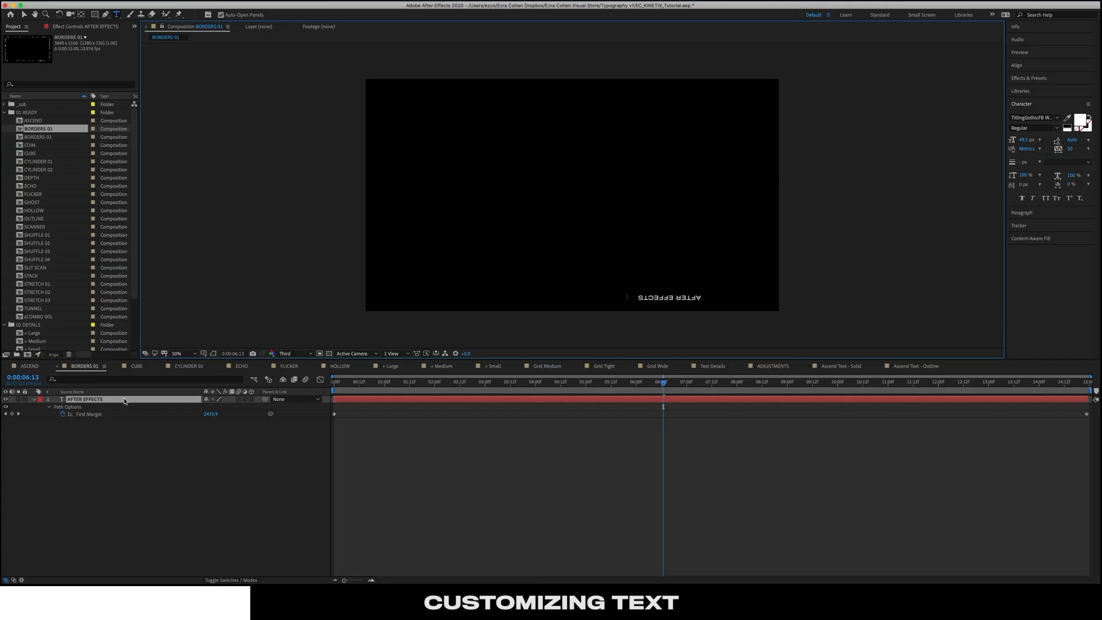
key(super+a)
key(super+c)
Paste copies around the border path and delete the trailing partial EF and AFTER
key(Right)
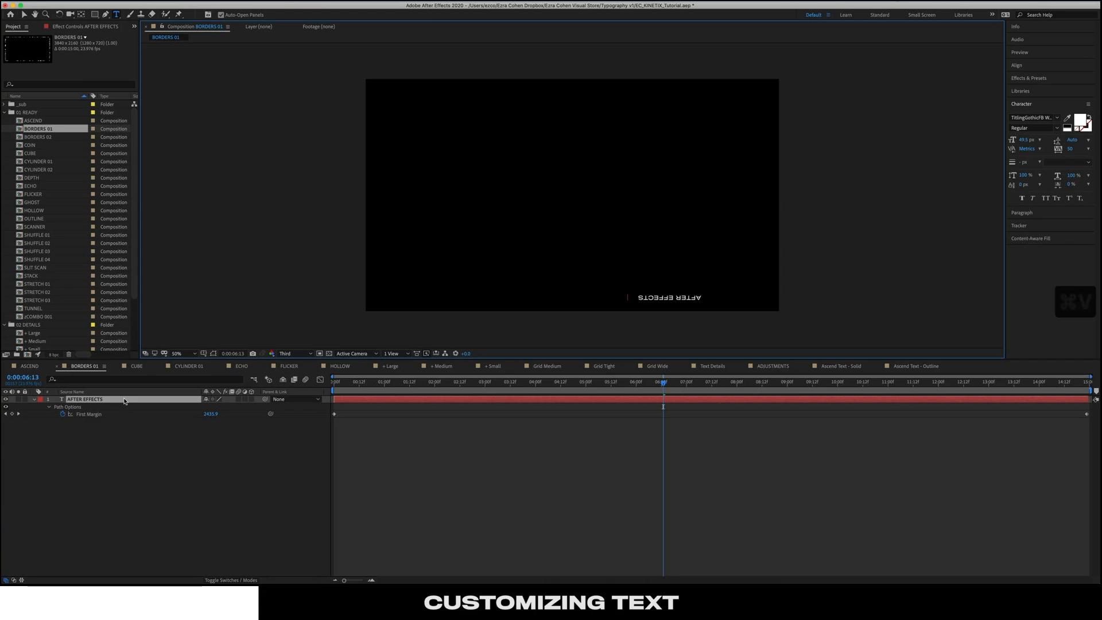
key(super+v)
key(super+v)
key(super+v)
key(super+v)
key(super+v)
key(super+v)
key(super+v)
key(super+v)
key(super+v)
key(super+v)
key(super+v)
key(super+v)
key(super+v)
key(super+v)
key(super+v)
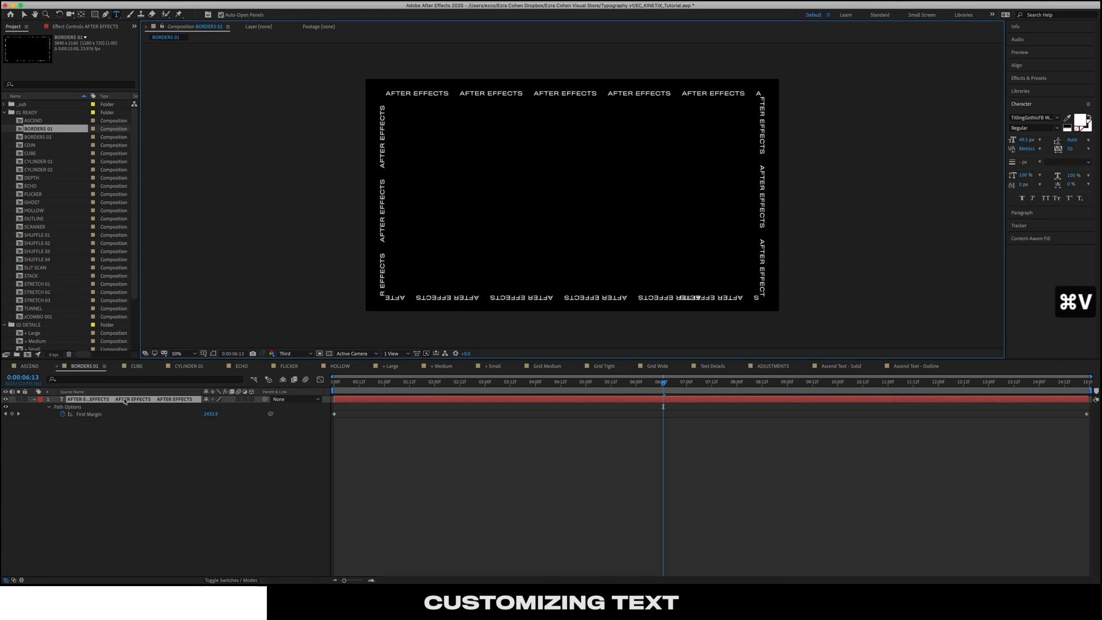
key(super+v)
key(super+v)
key(super+v)
key(super+v)
key(super+v)
key(BackSpace)
key(BackSpace)
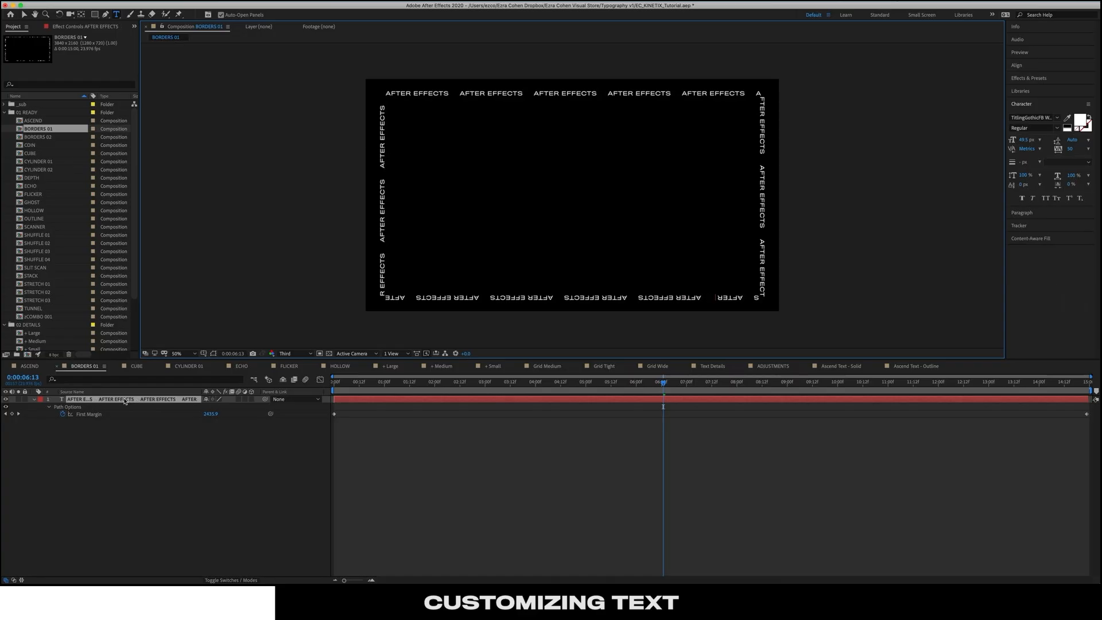
key(BackSpace)
key(BackSpace)
key(BackSpace)
key(BackSpace)
key(BackSpace)
key(BackSpace)
key(super+a)
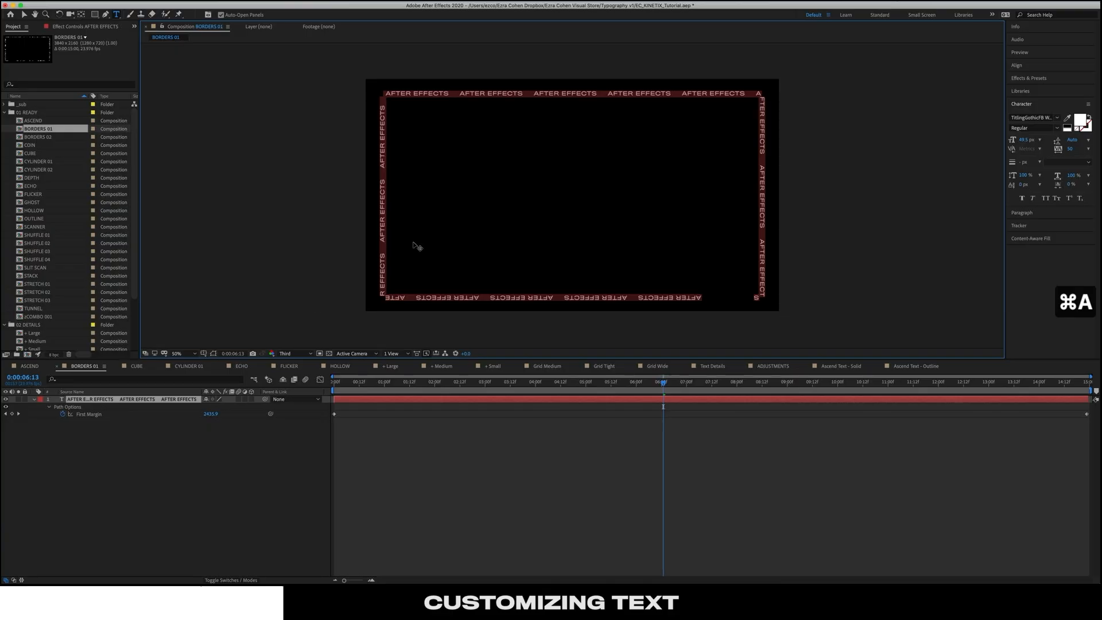
Enlarge the border text from 50 to 53 px and preview it
click(1028, 141)
drag(1029, 140, 1026, 143)
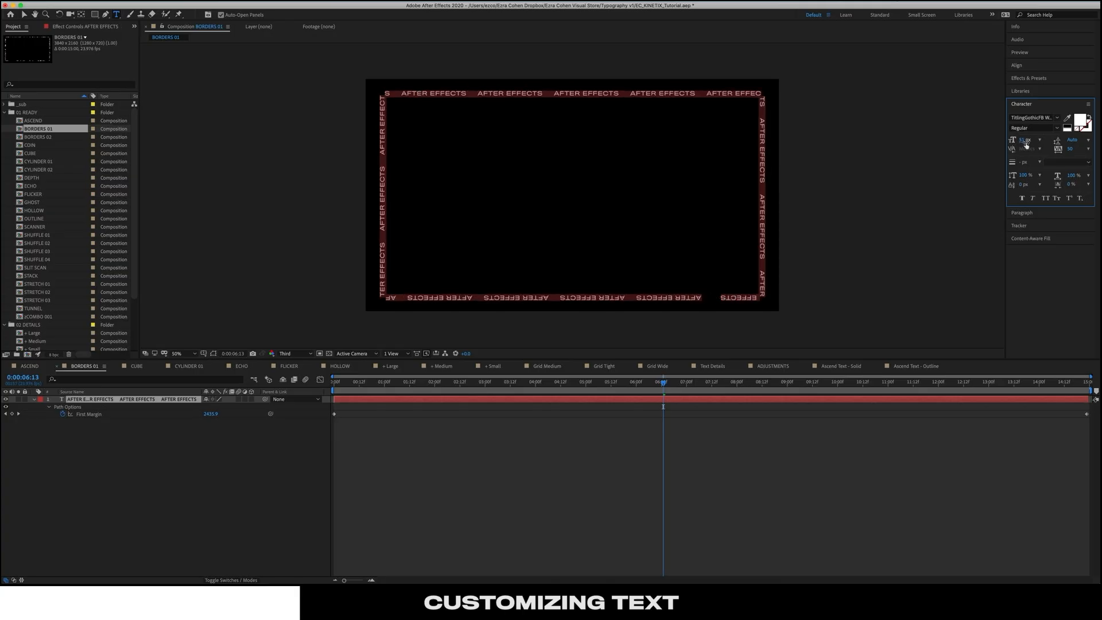
click(718, 462)
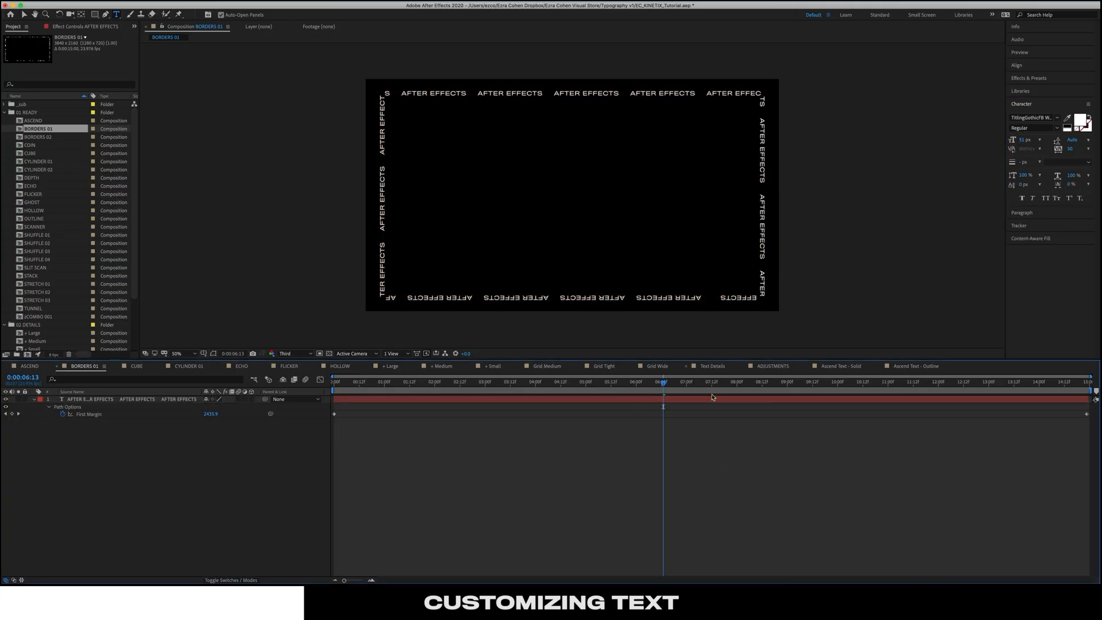
key(space)
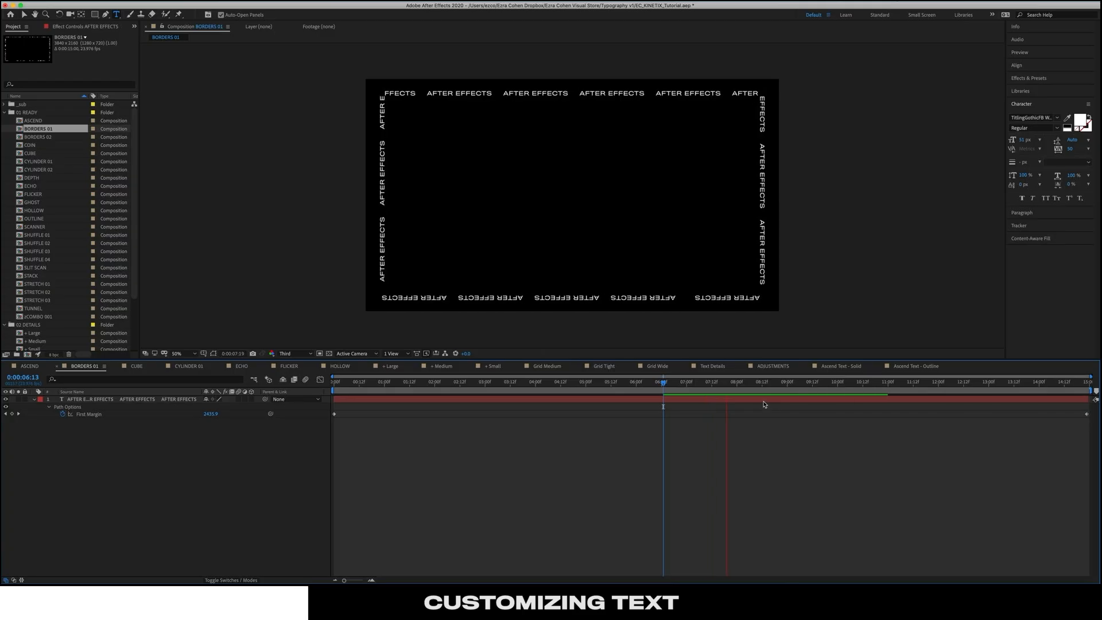
key(space)
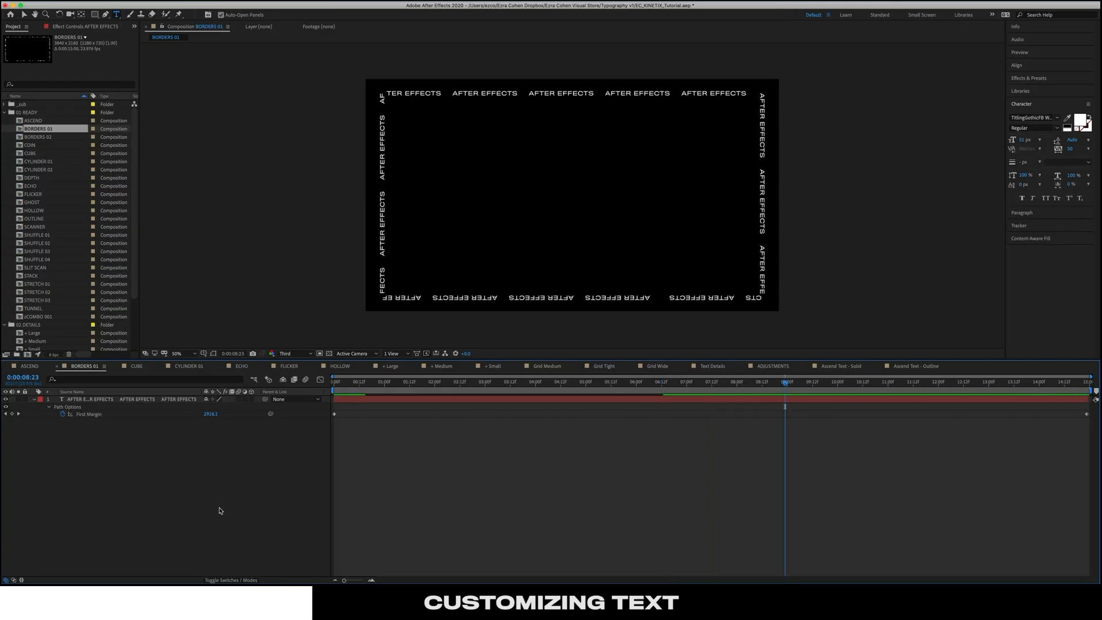
Set the border text font to Times Italic
click(386, 400)
click(1038, 117)
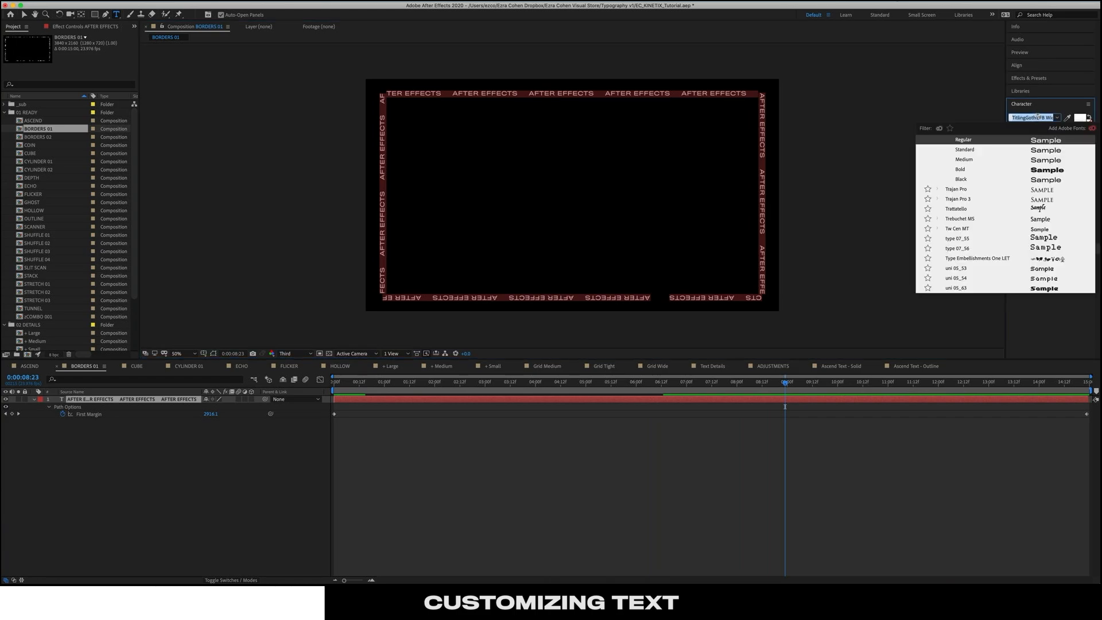
text(TIMES)
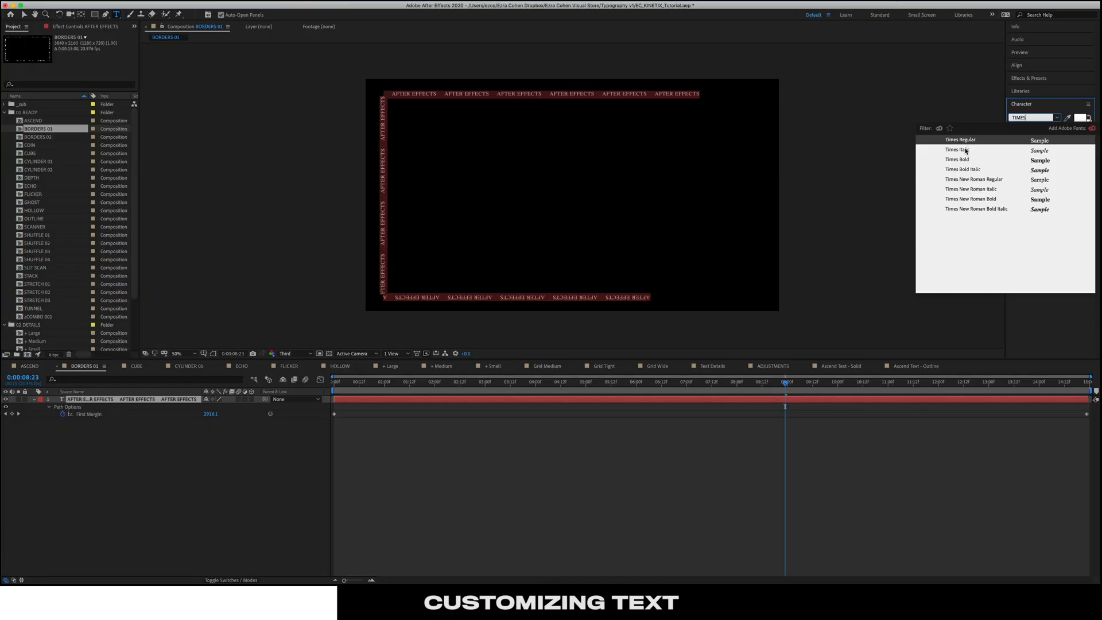
click(966, 151)
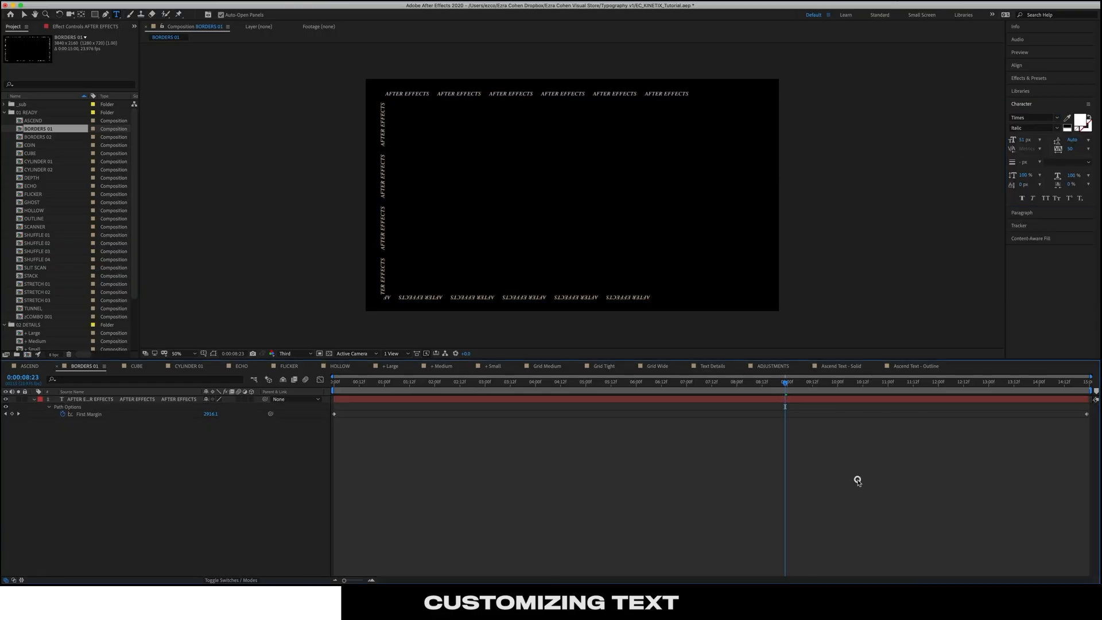
Paste an extra AFTER EFFECTS run to fill the border, then select all the text
click(195, 400)
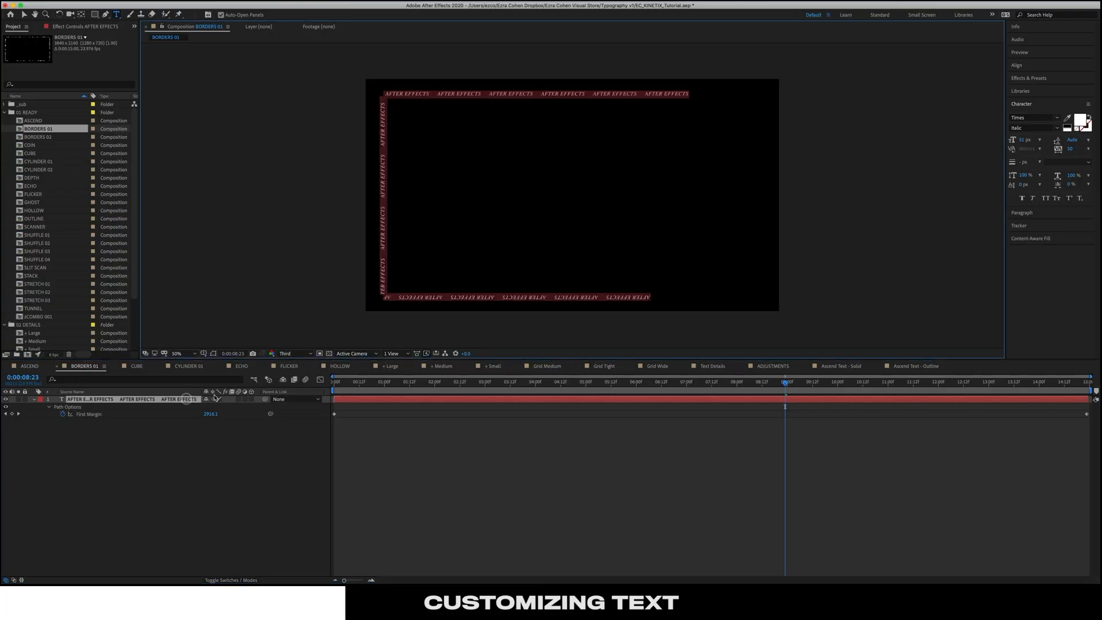
drag(647, 297, 600, 299)
key(super+c)
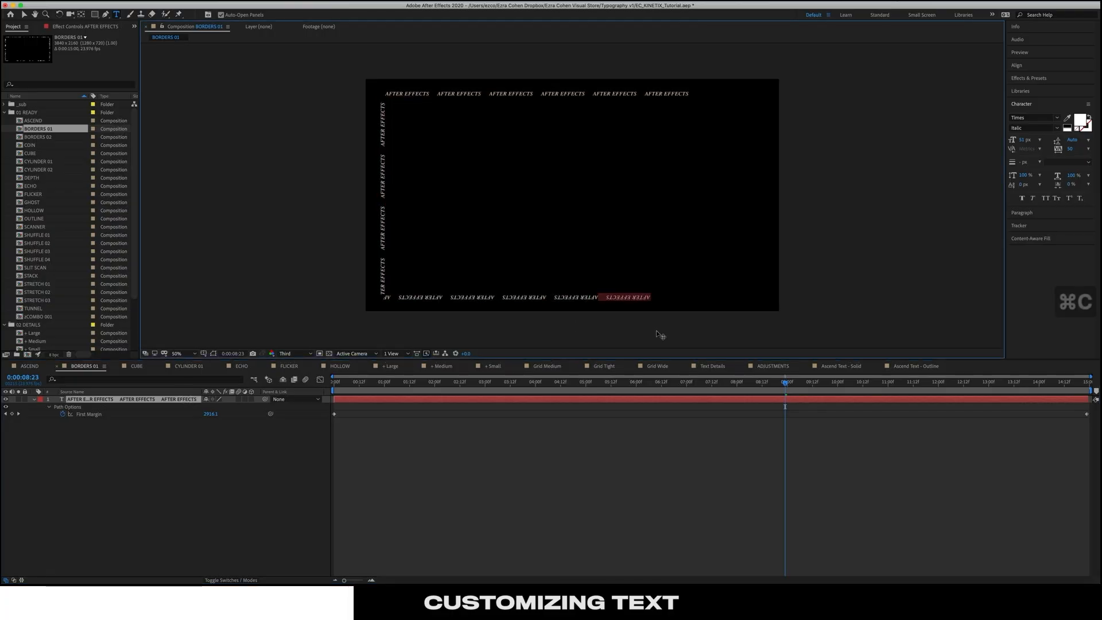
key(super+v)
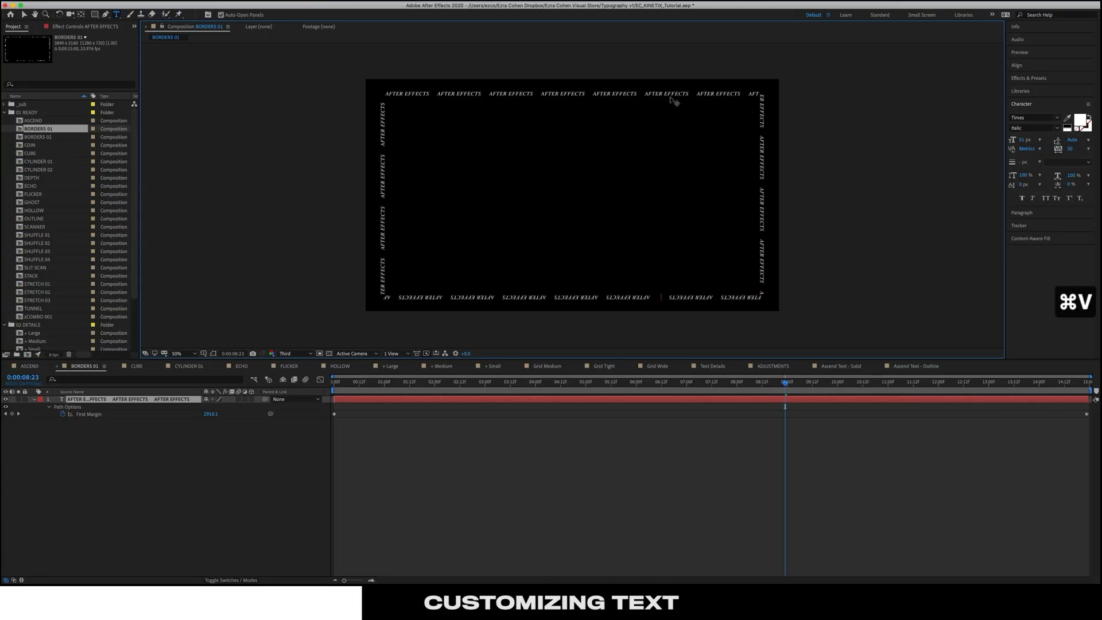
key(super+a)
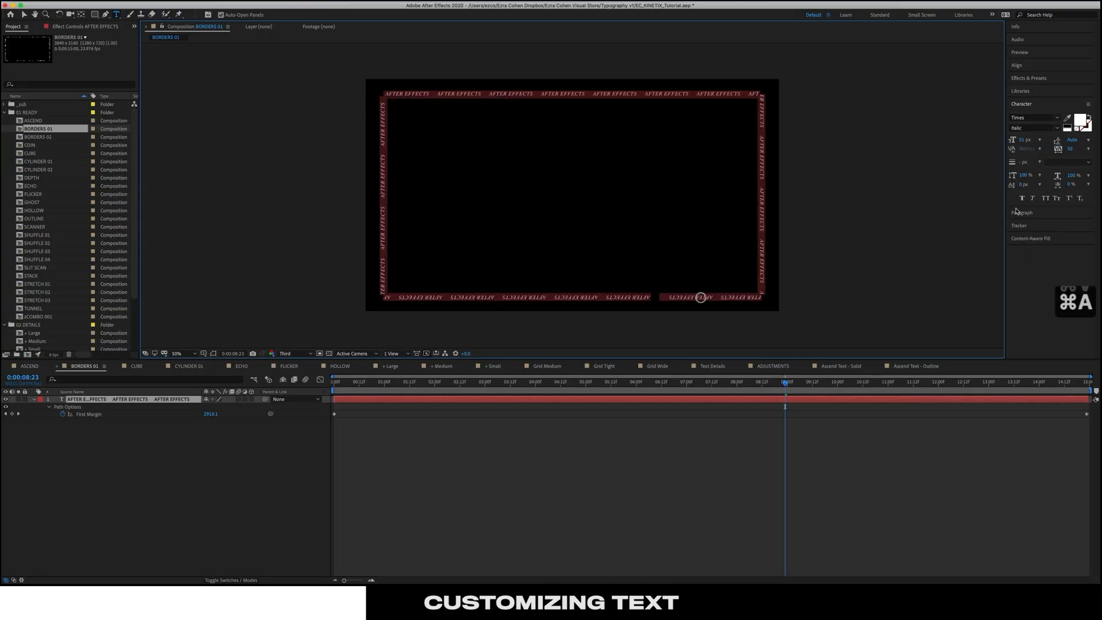
Set the border text size to 51.5 px and preview the result
click(1023, 140)
text(51.5)
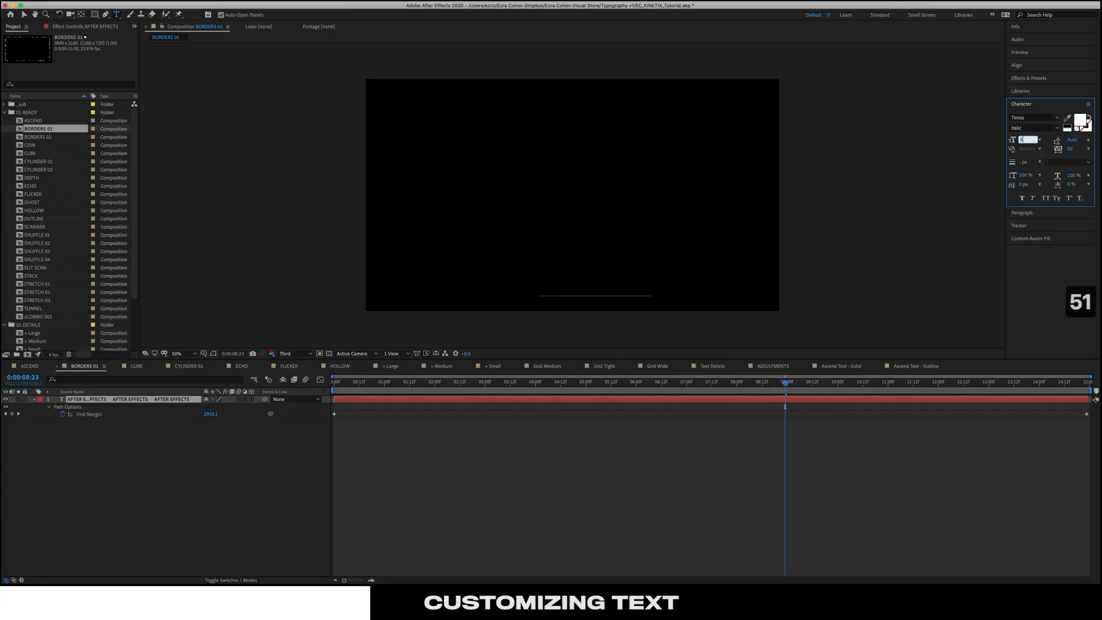
drag(1023, 140, 773, 599)
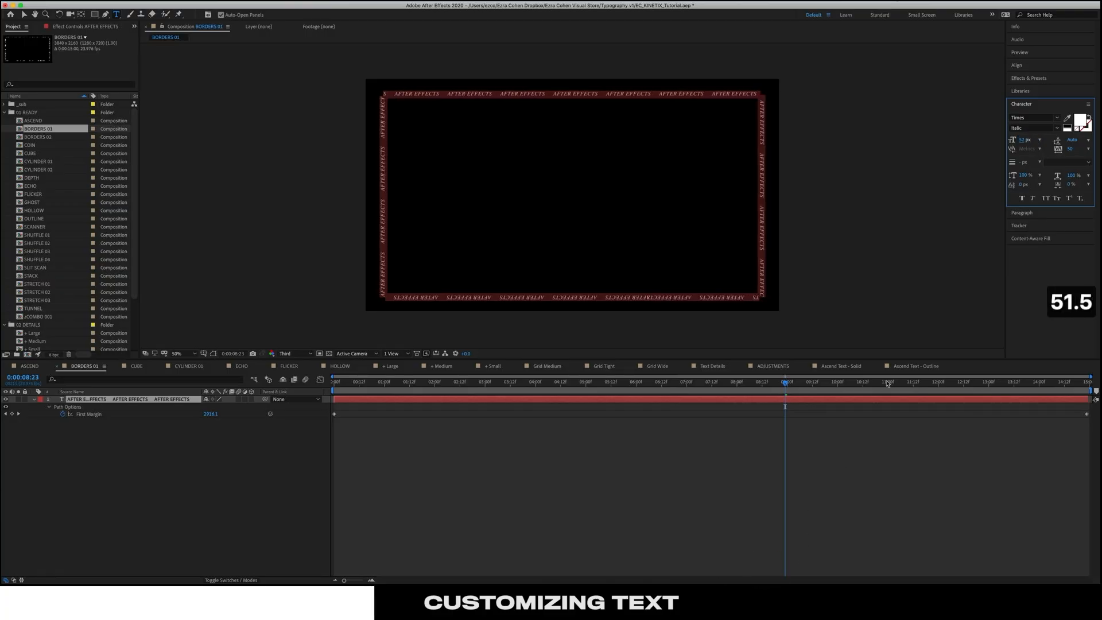
click(1023, 140)
text(51)
key(Return)
text(.5)
key(Return)
click(855, 523)
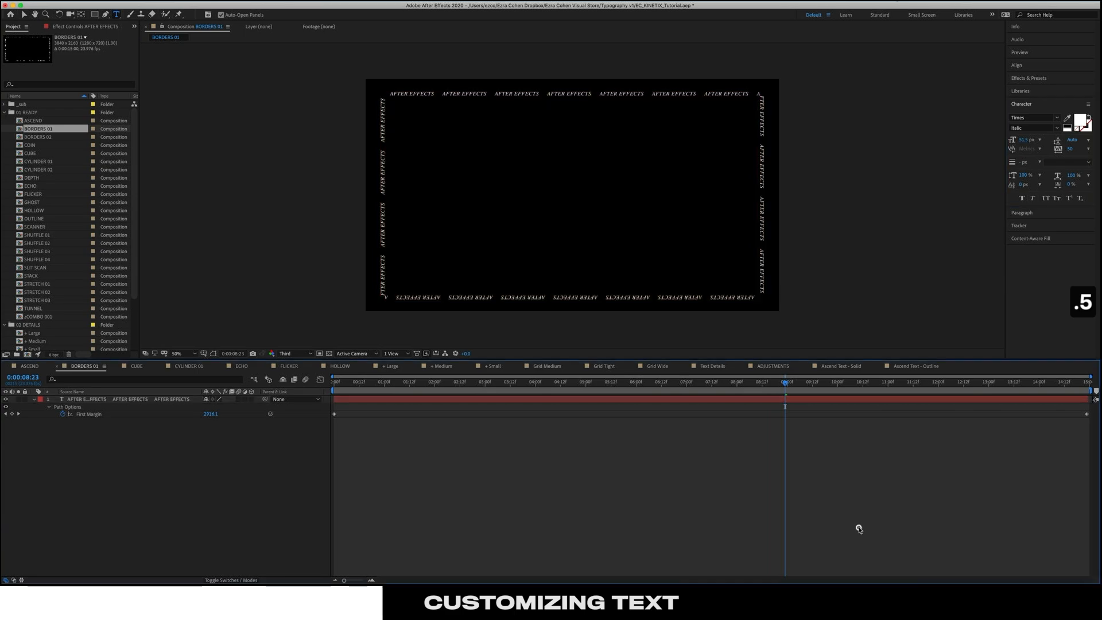
key(space)
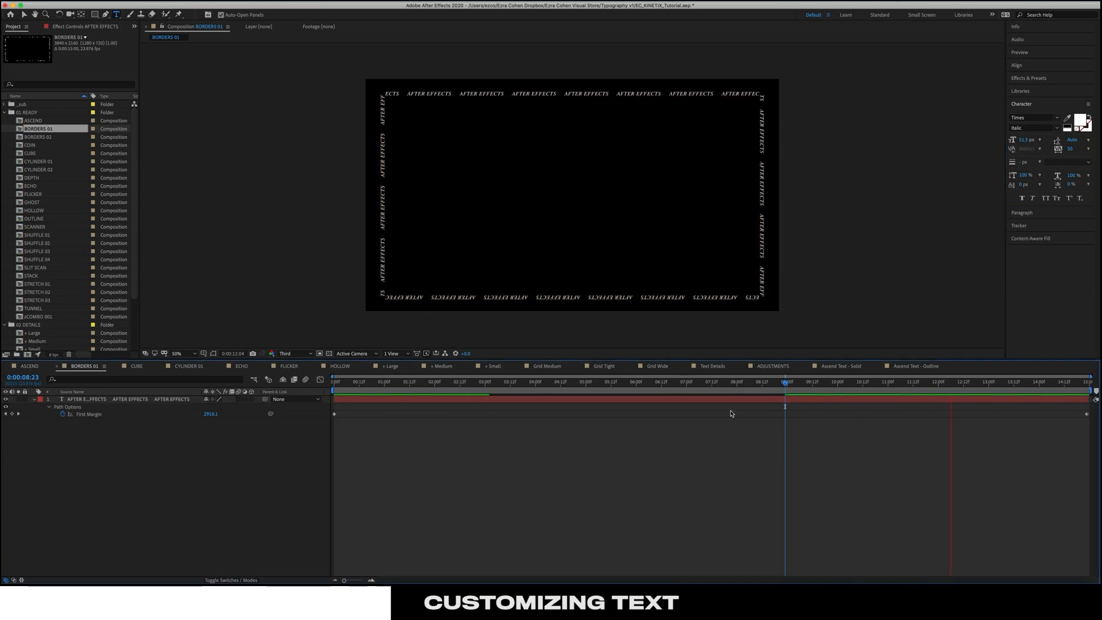
Open BORDERS 02 and preview the circular BREAKING NEWS text
double_click(26, 137)
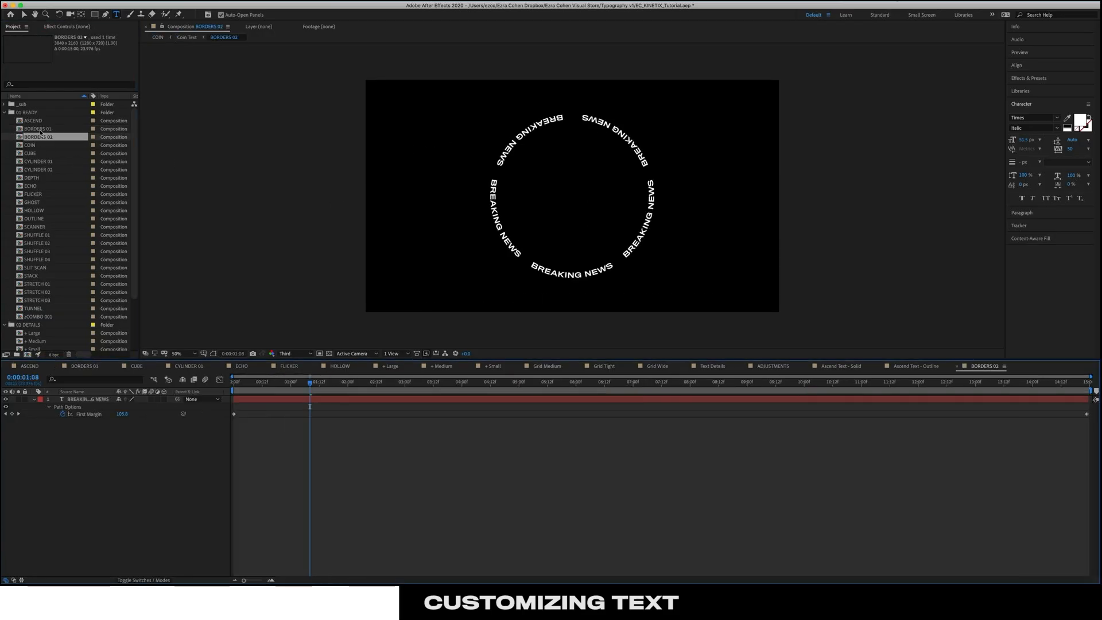
key(space)
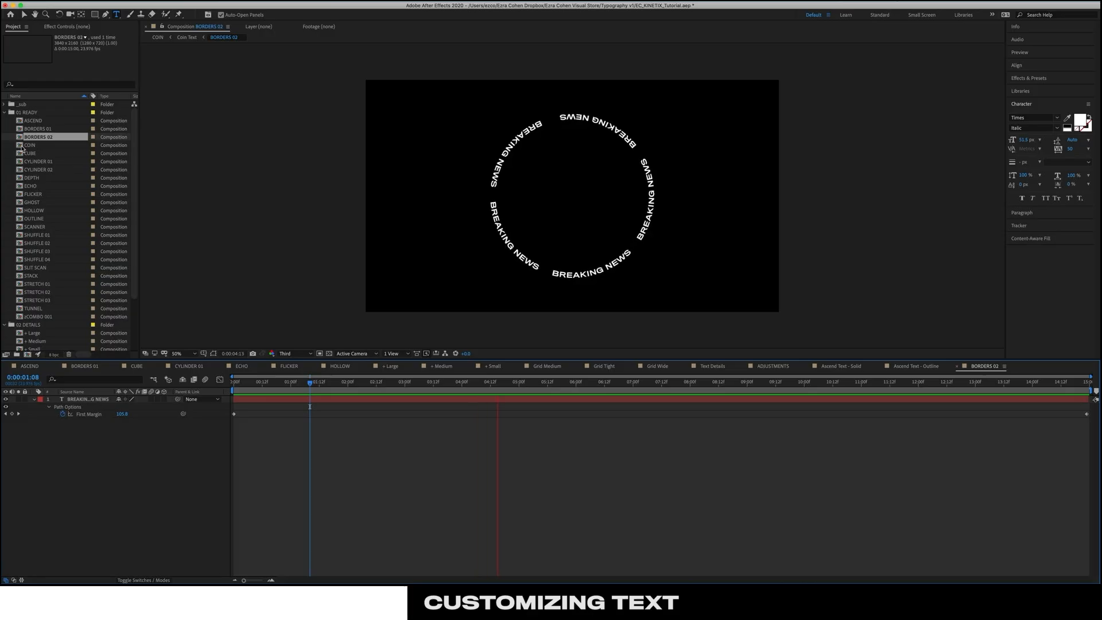
key(space)
Raise the BREAKING NEWS layer's ending First Margin keyframe to 6996, then review the ring from the start
click(102, 400)
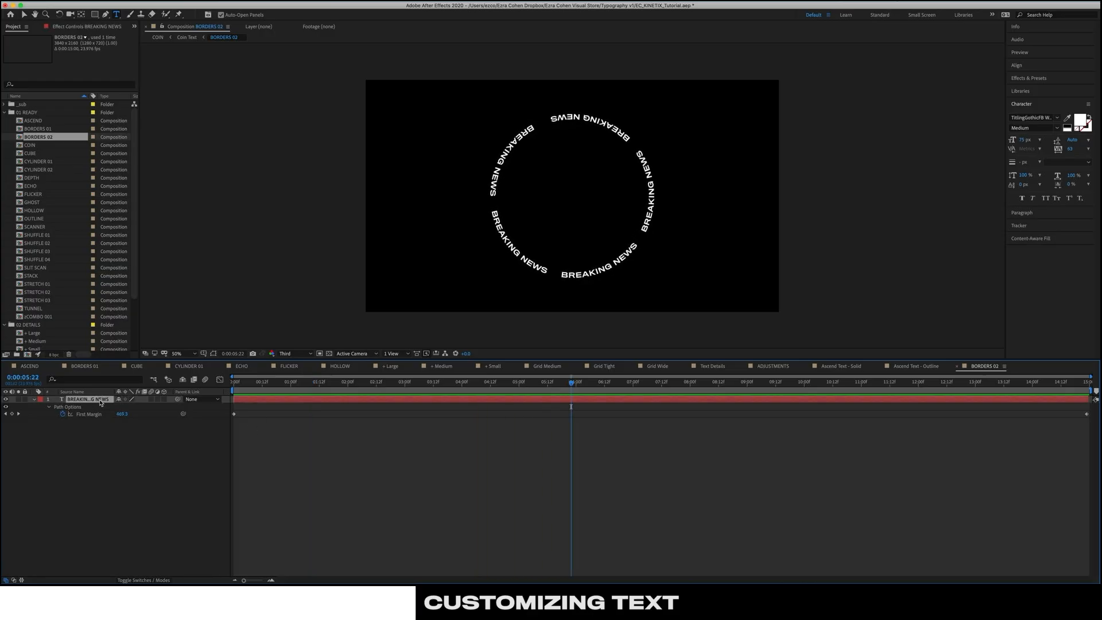
click(328, 445)
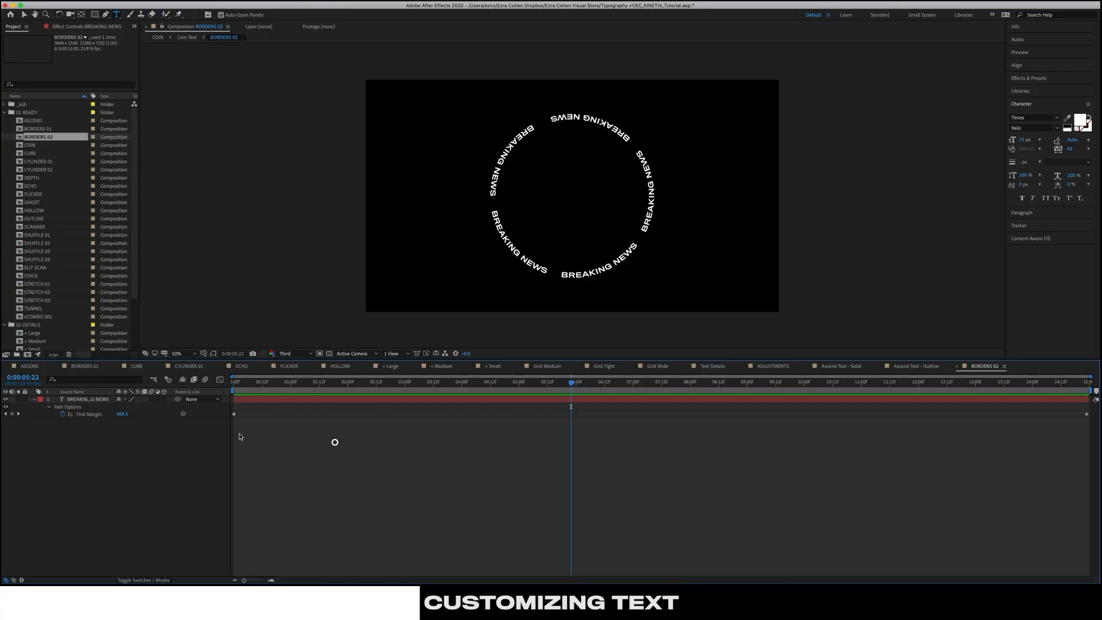
click(99, 400)
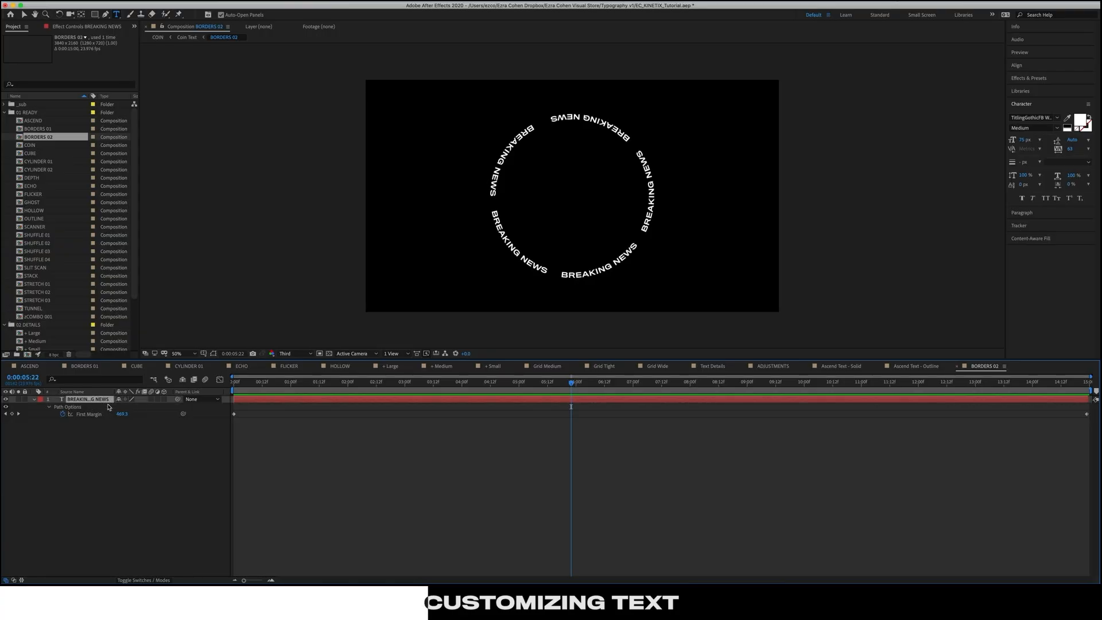
key(u)
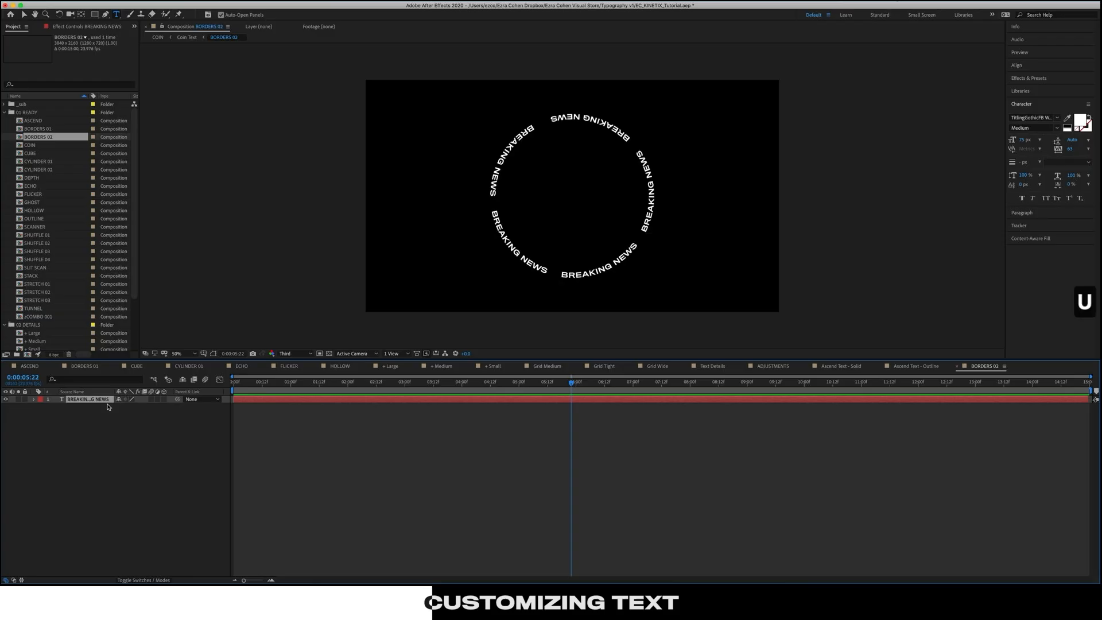
key(u)
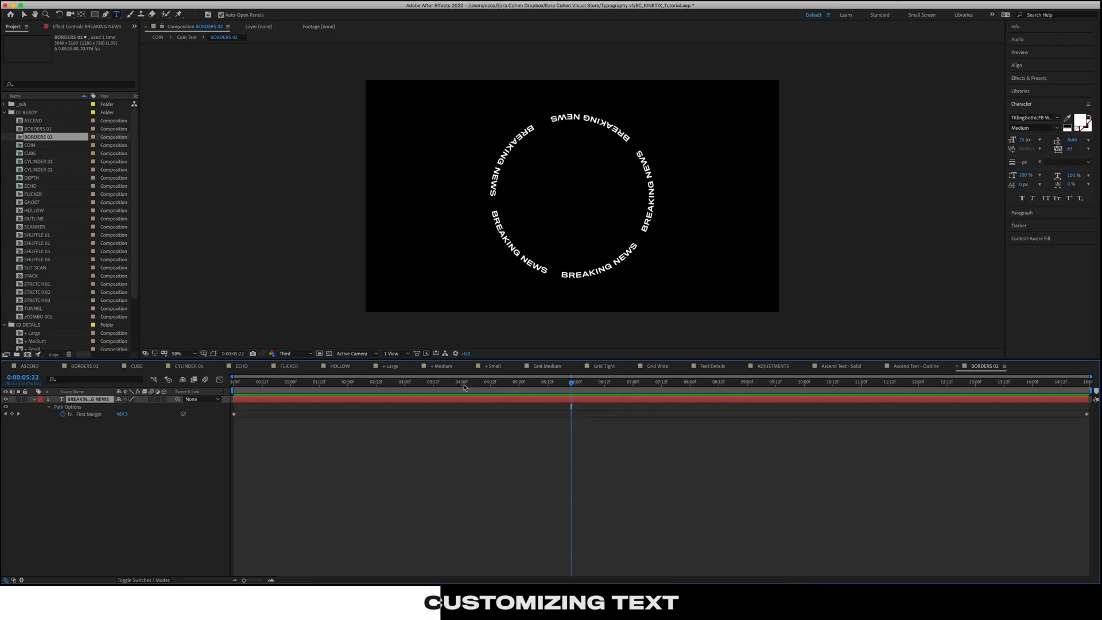
drag(439, 383, 335, 413)
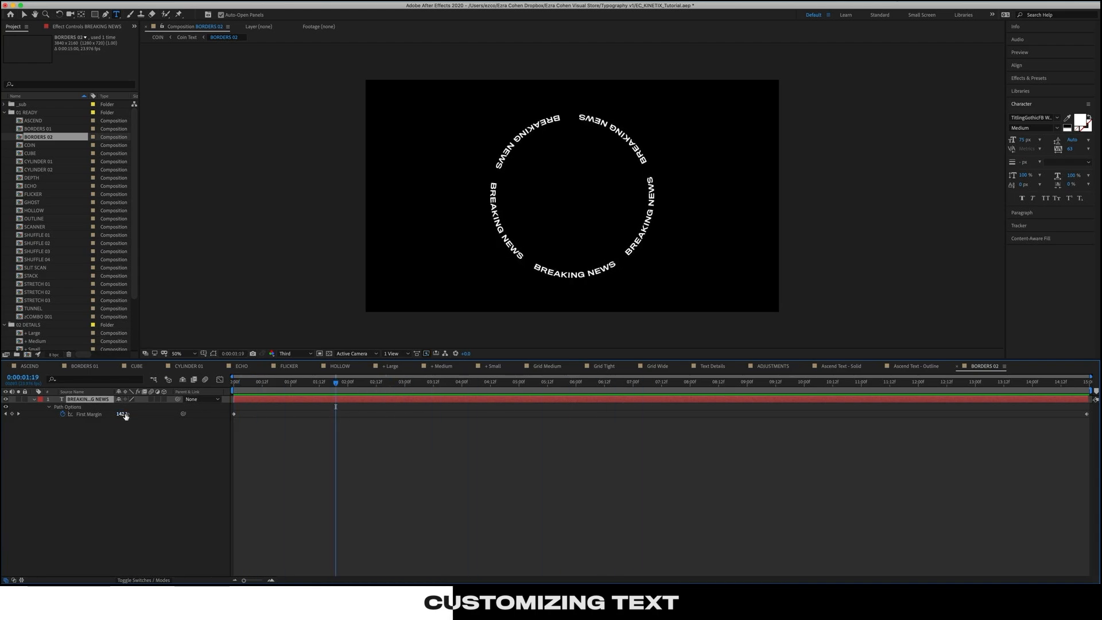
drag(418, 384, 1096, 420)
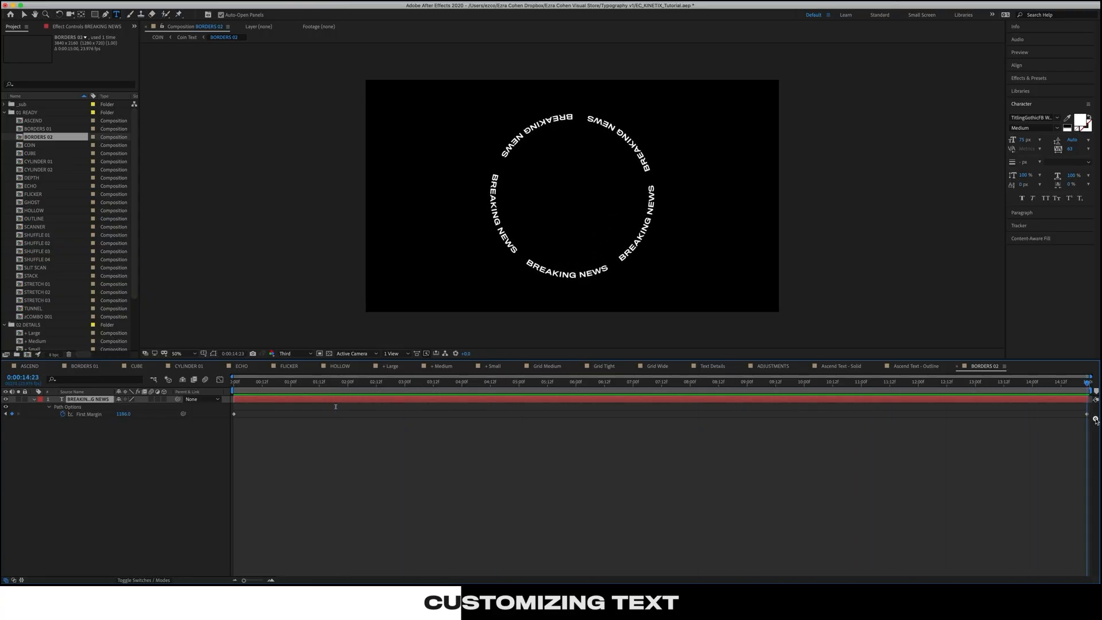
drag(653, 398, 1096, 431)
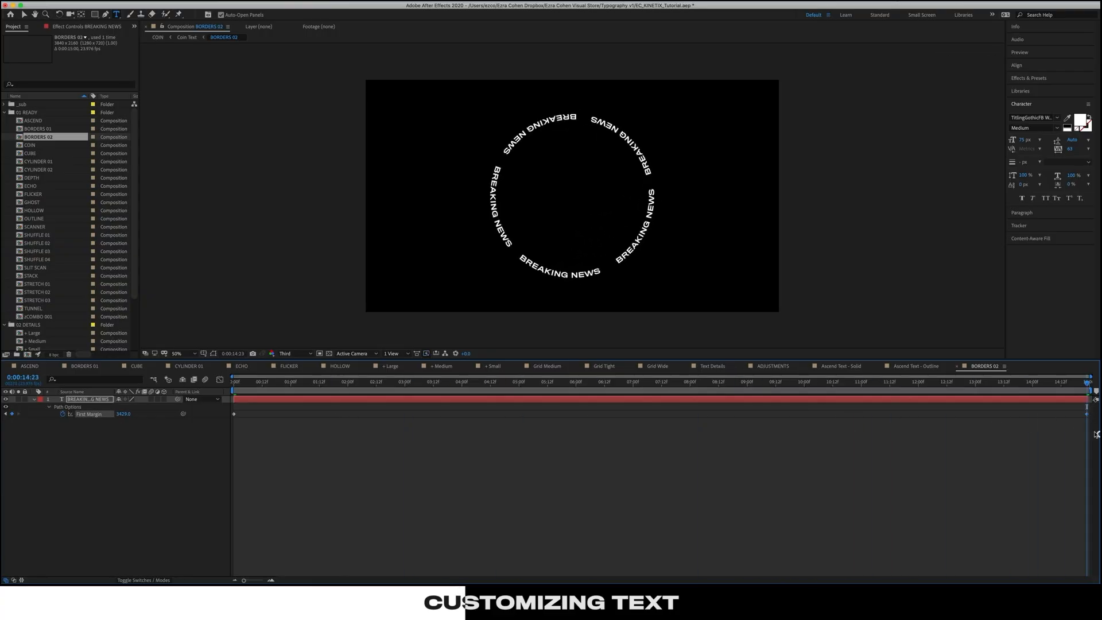
drag(127, 415, 130, 416)
drag(760, 405, 761, 405)
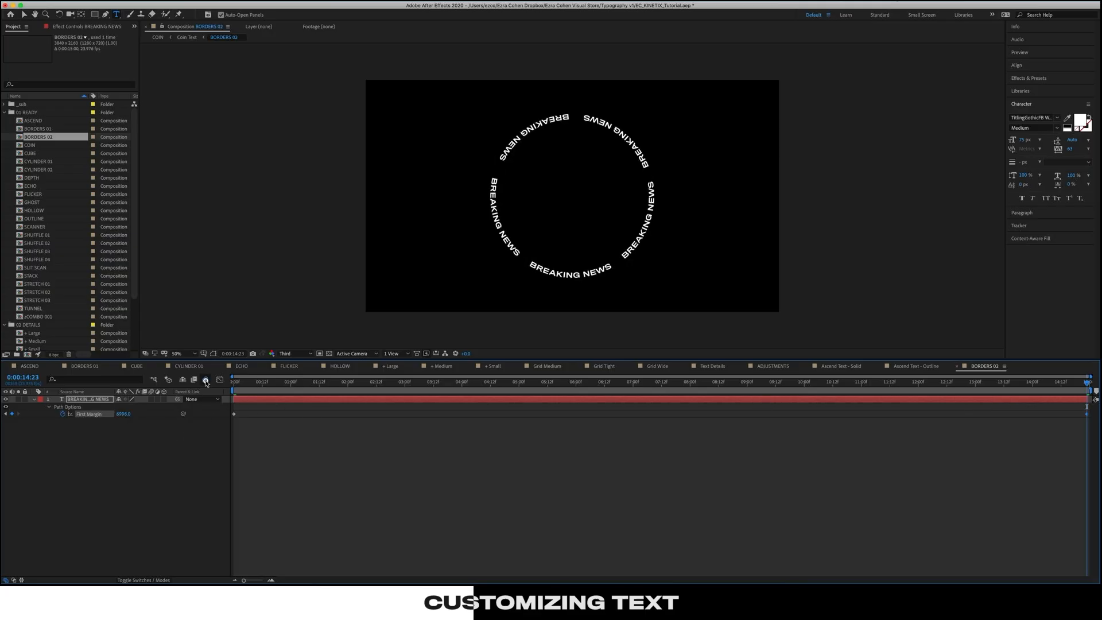
drag(998, 392, 306, 400)
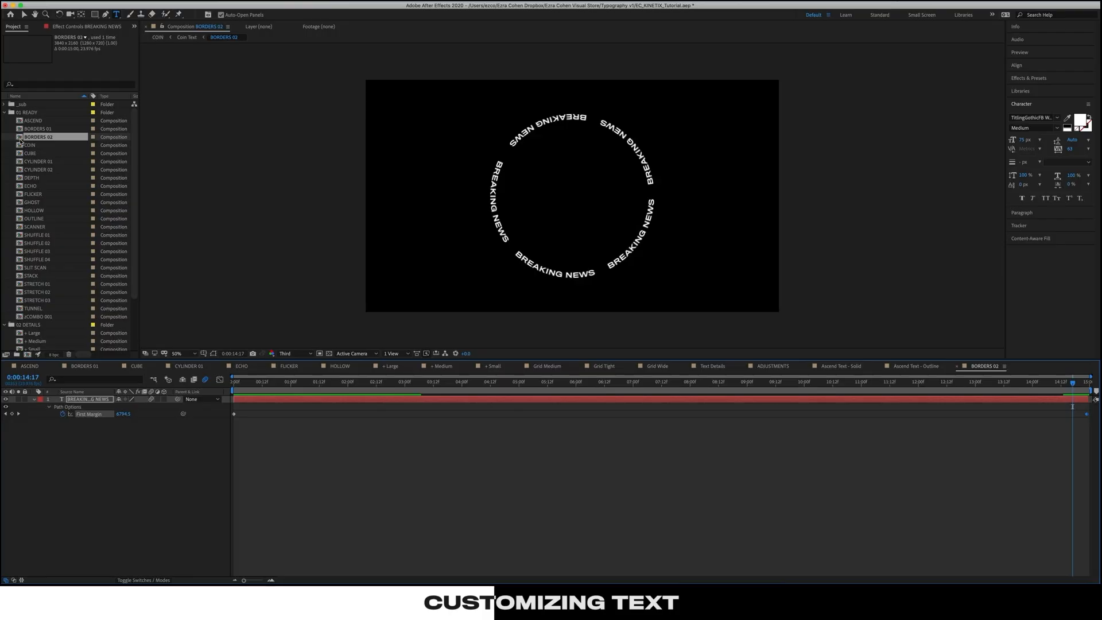
Open COIN, then inspect the Coin Text precomp by toggling its logo and text layers
double_click(20, 146)
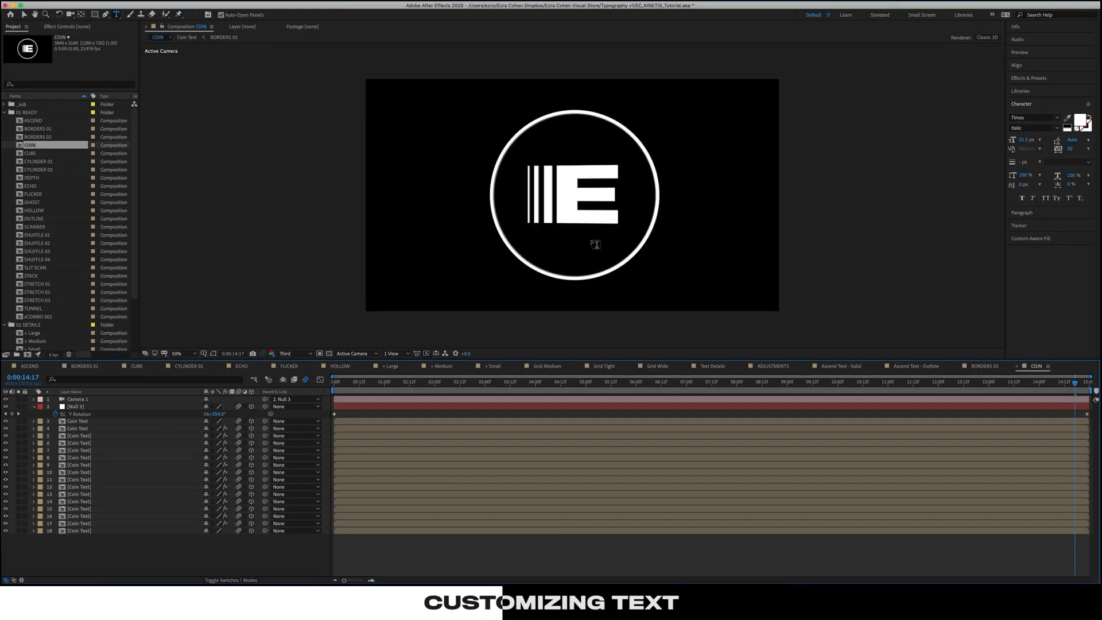
drag(353, 381, 410, 381)
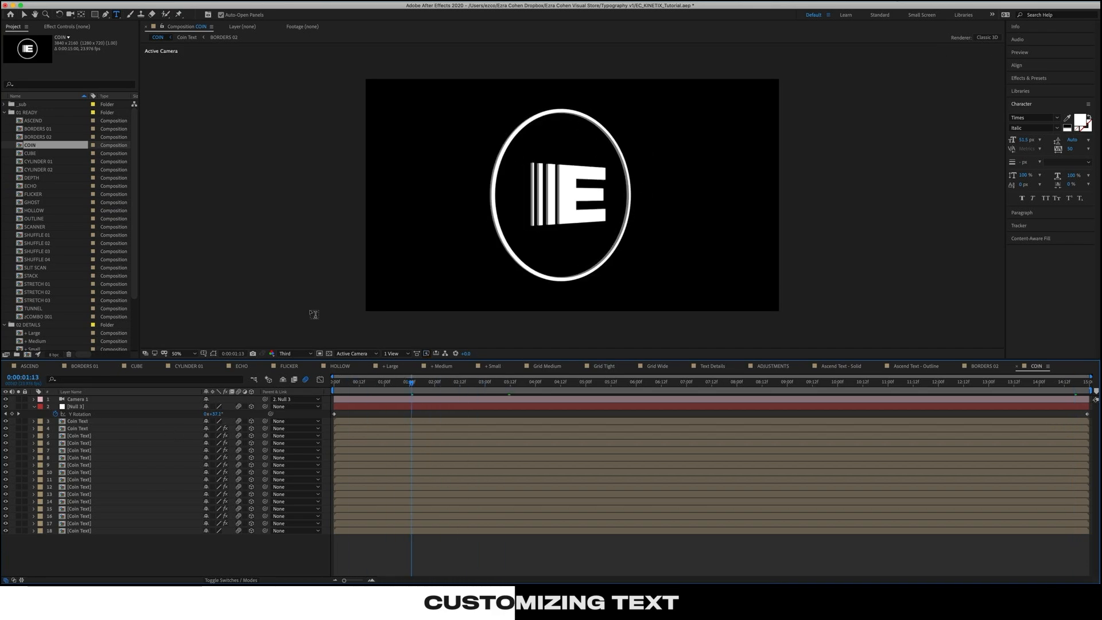
double_click(86, 422)
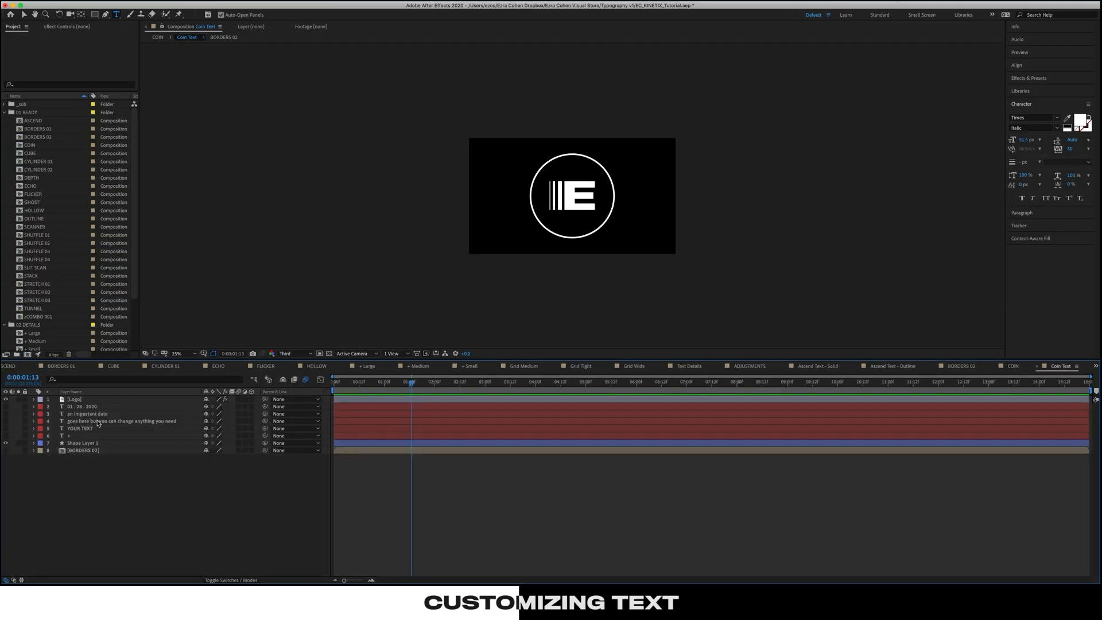
click(6, 399)
drag(5, 406, 6, 436)
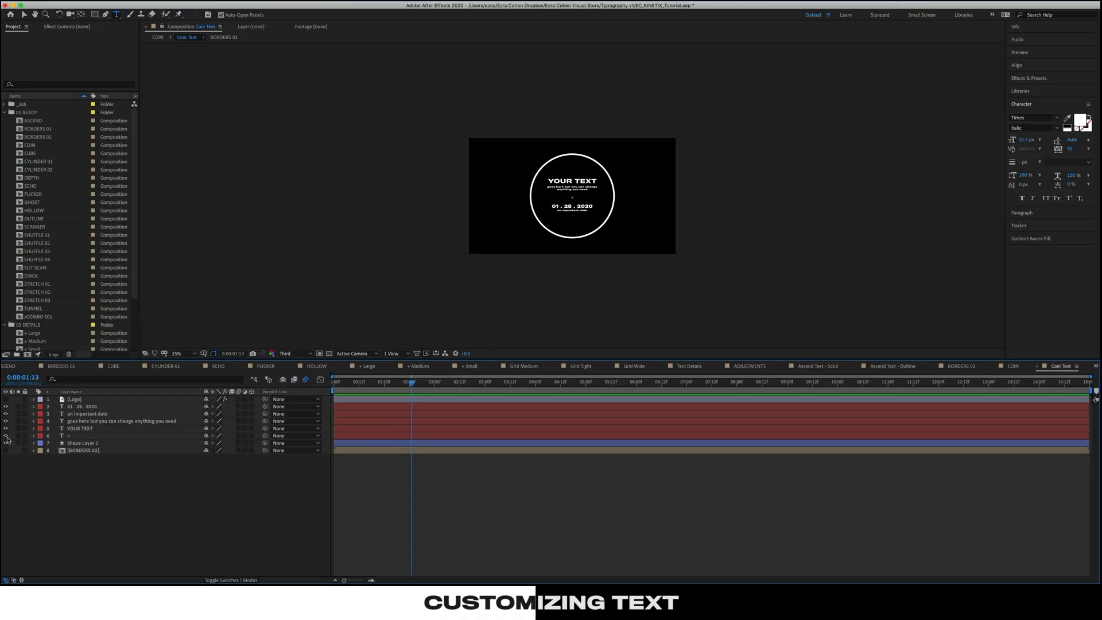
drag(6, 436, 6, 417)
click(6, 399)
drag(584, 381, 641, 385)
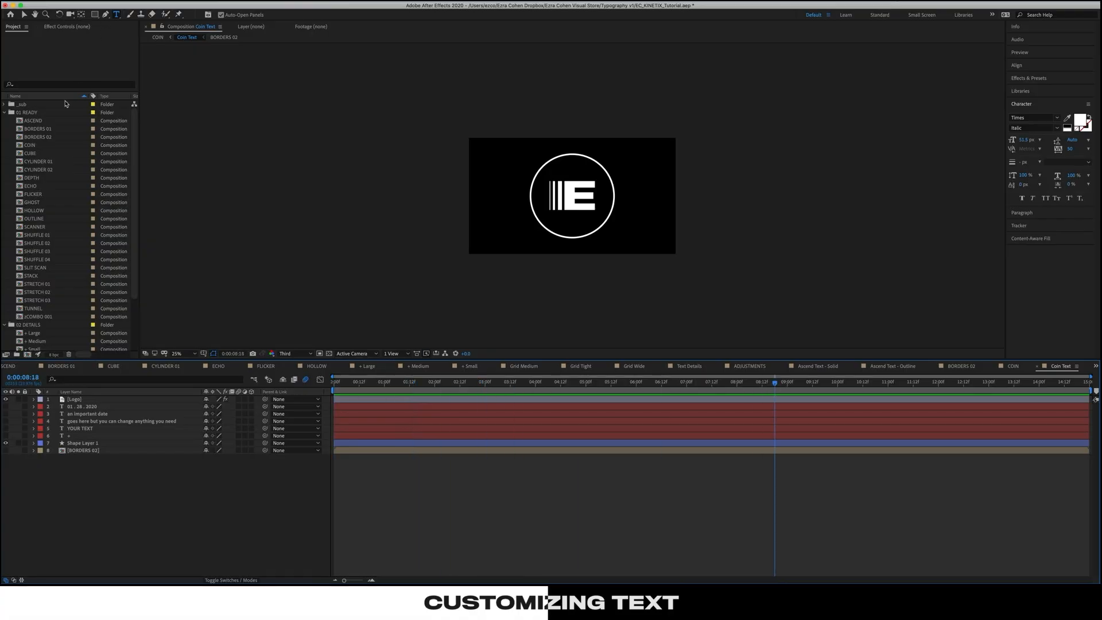
Preview the COIN rotation, then open DEPTH and move to 0:00:04:18
double_click(22, 146)
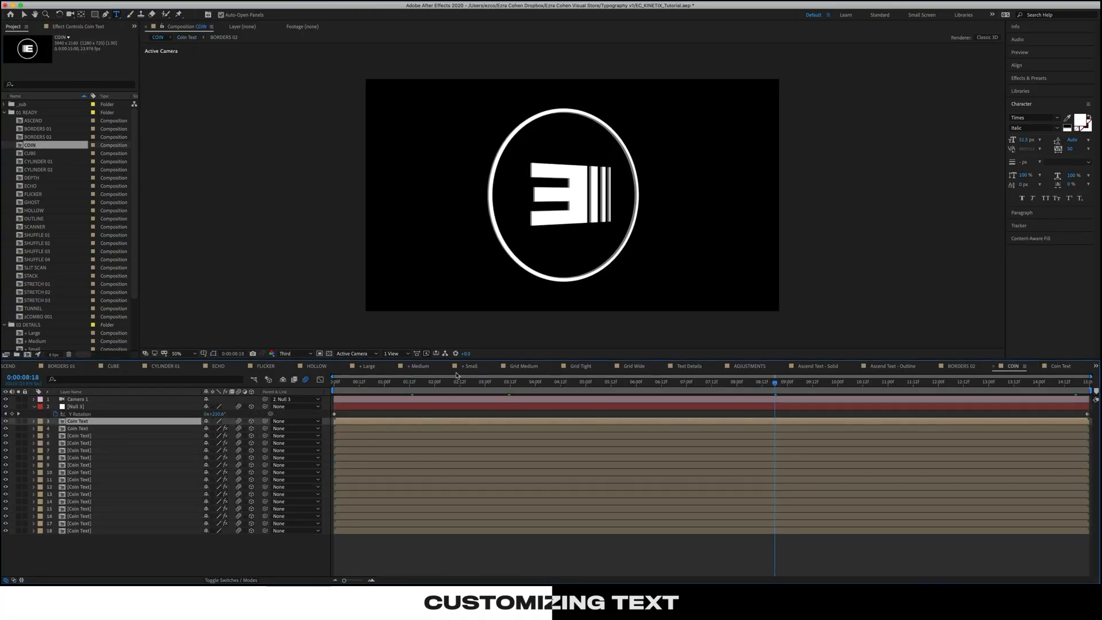
key(space)
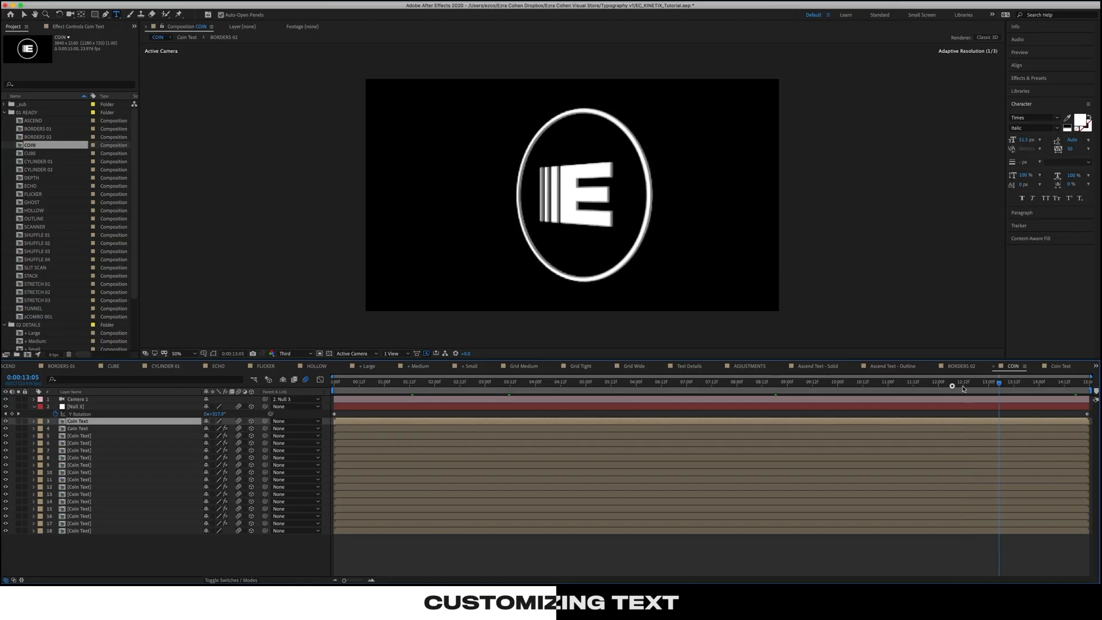
drag(744, 391, 425, 386)
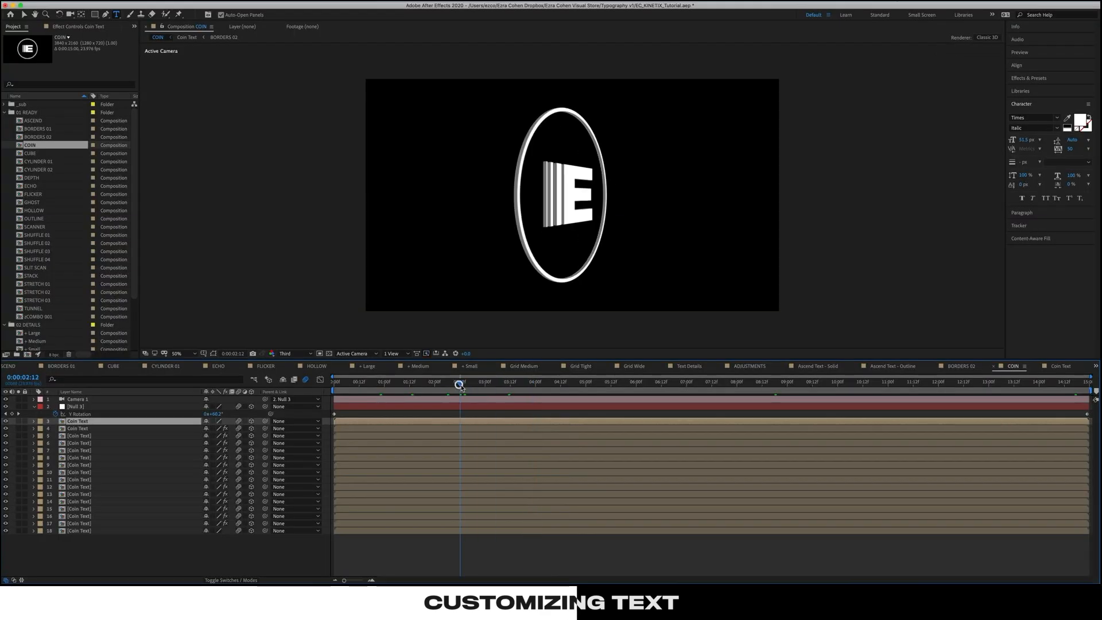
double_click(30, 177)
drag(333, 384, 570, 390)
double_click(91, 415)
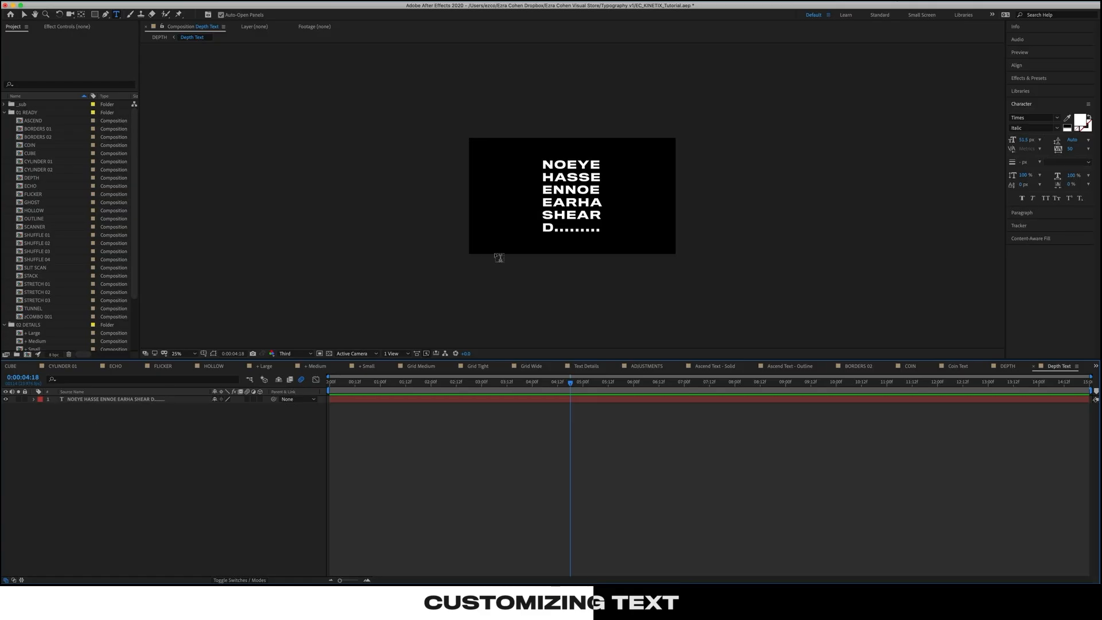
double_click(569, 191)
key(super+a)
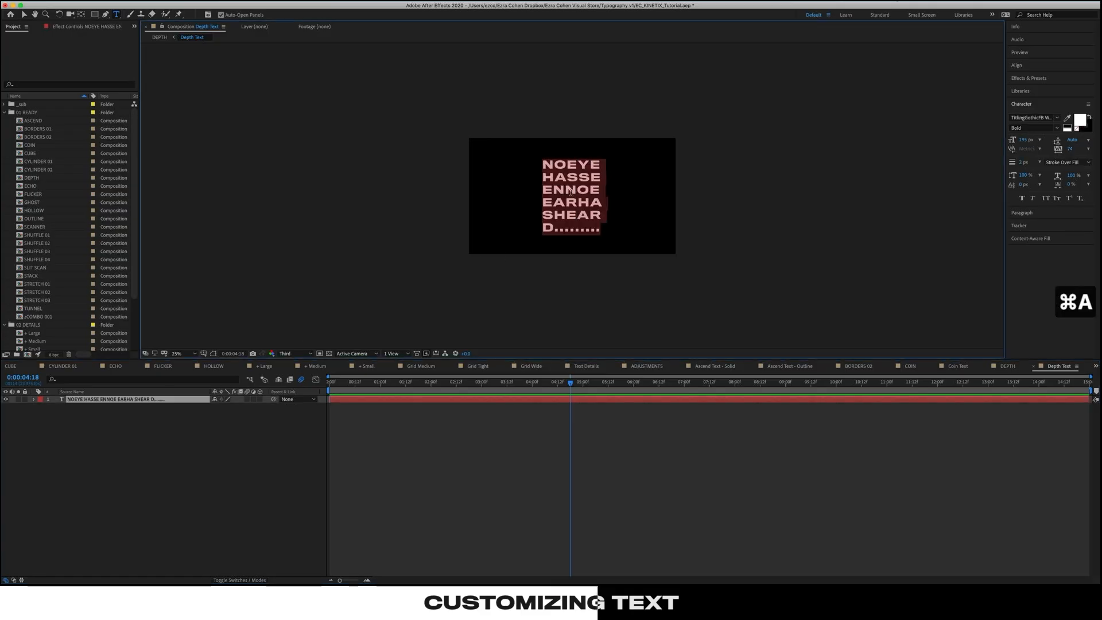
text(ADOBE )
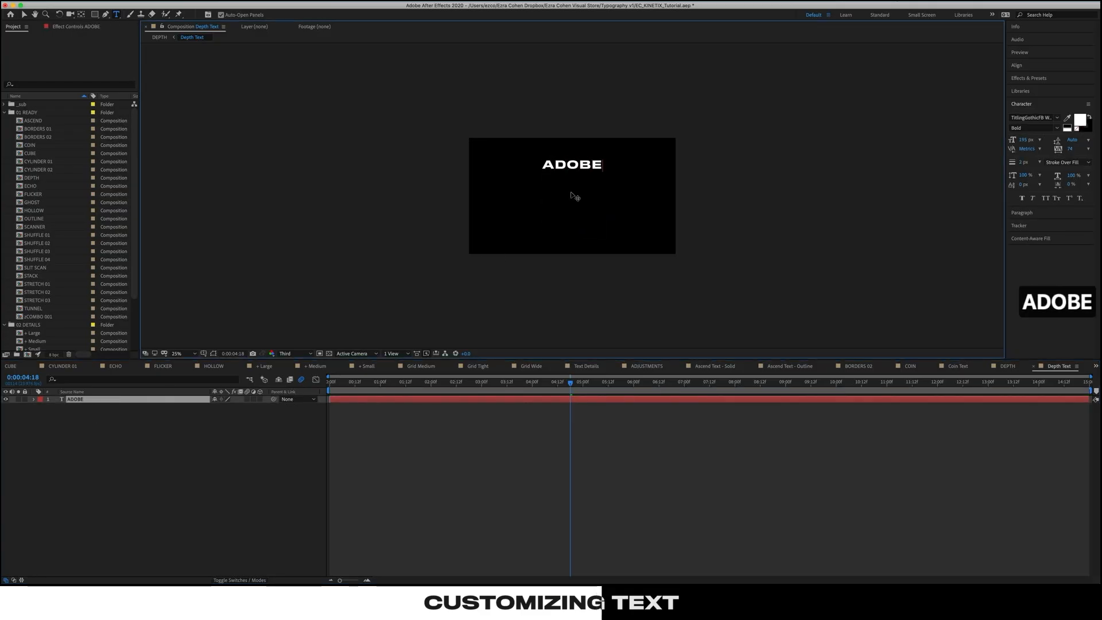
text(AFTER)
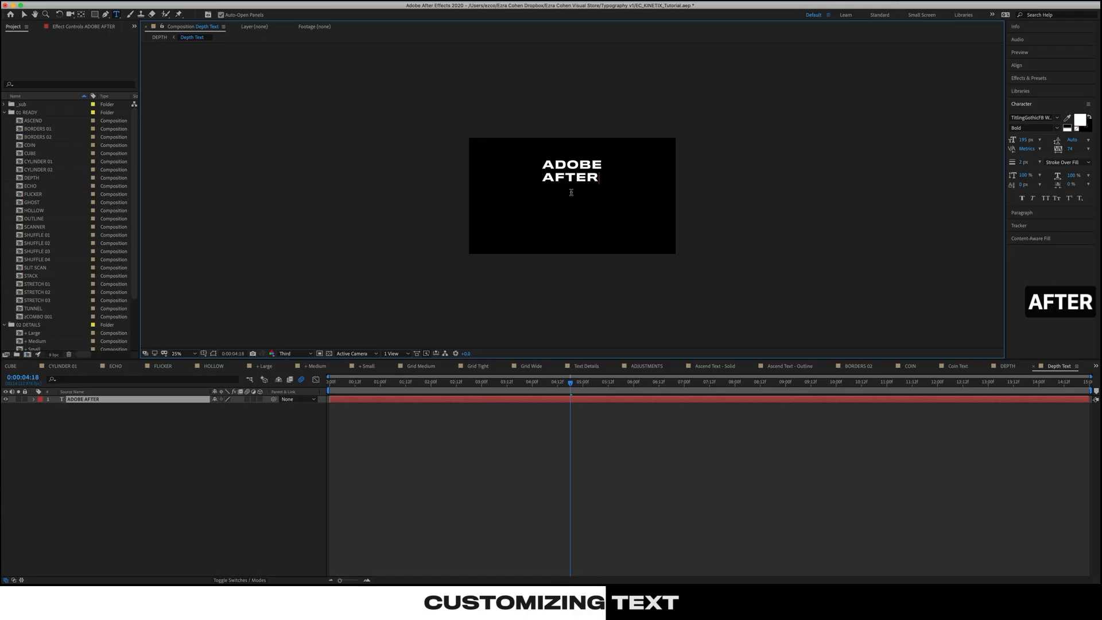
key(Return)
text(EFFECTS)
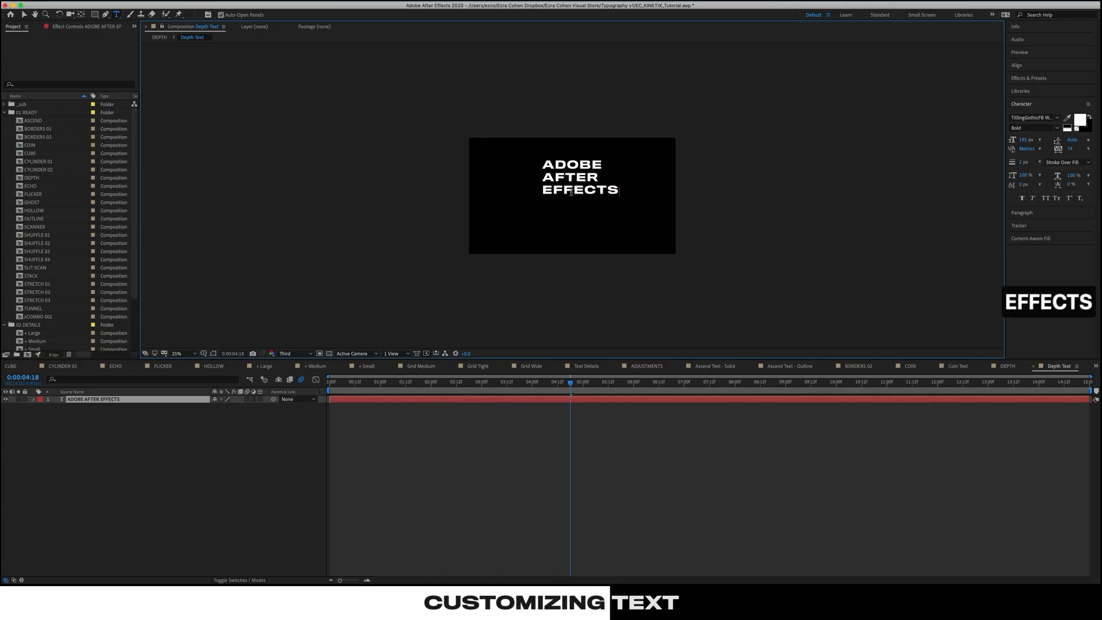
key(Return)
text(TX)
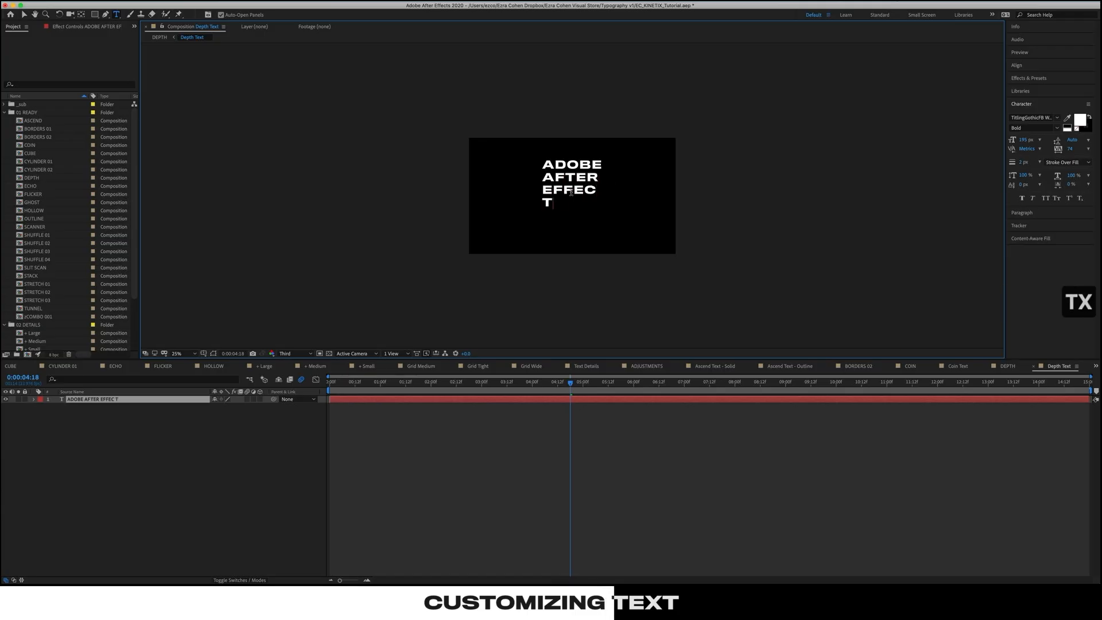
key(BackSpace)
text(S ROC)
key(Return)
text(KS)
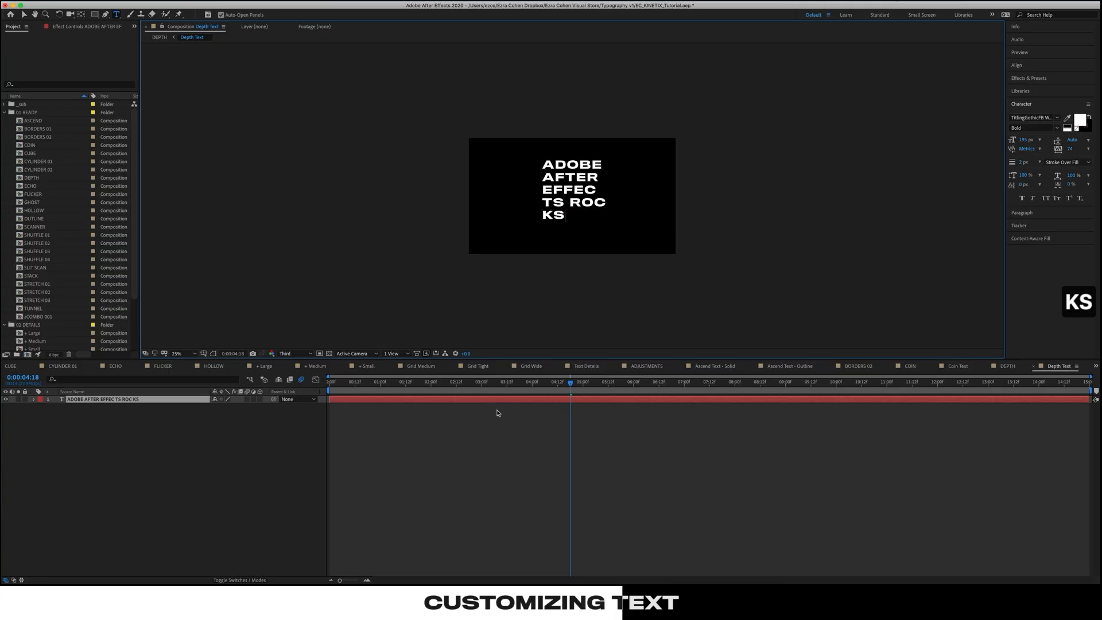
click(497, 413)
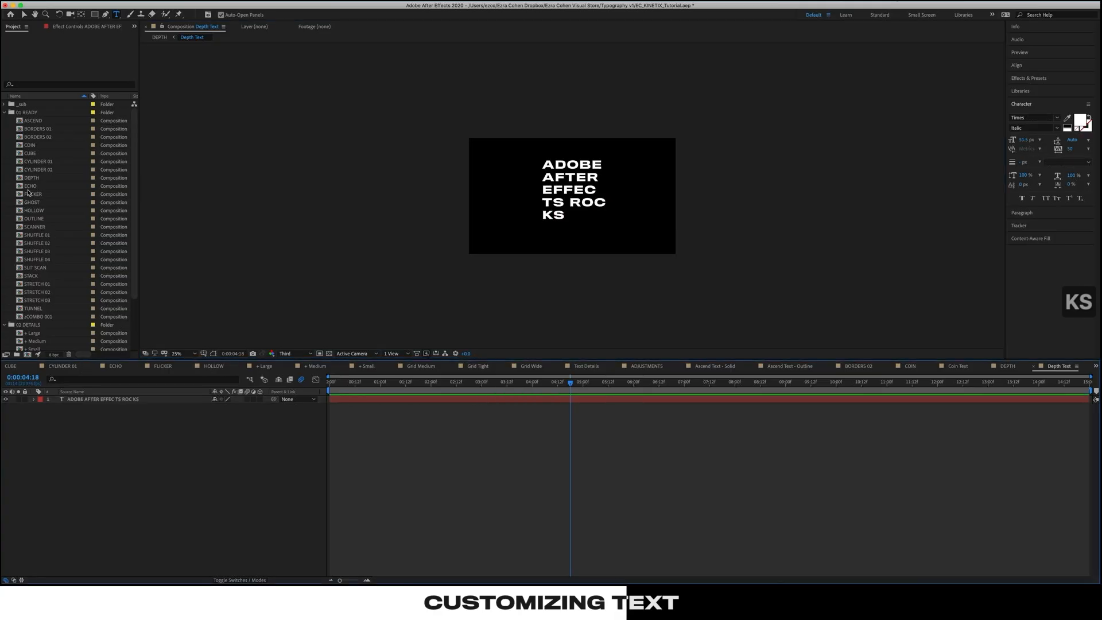
double_click(31, 177)
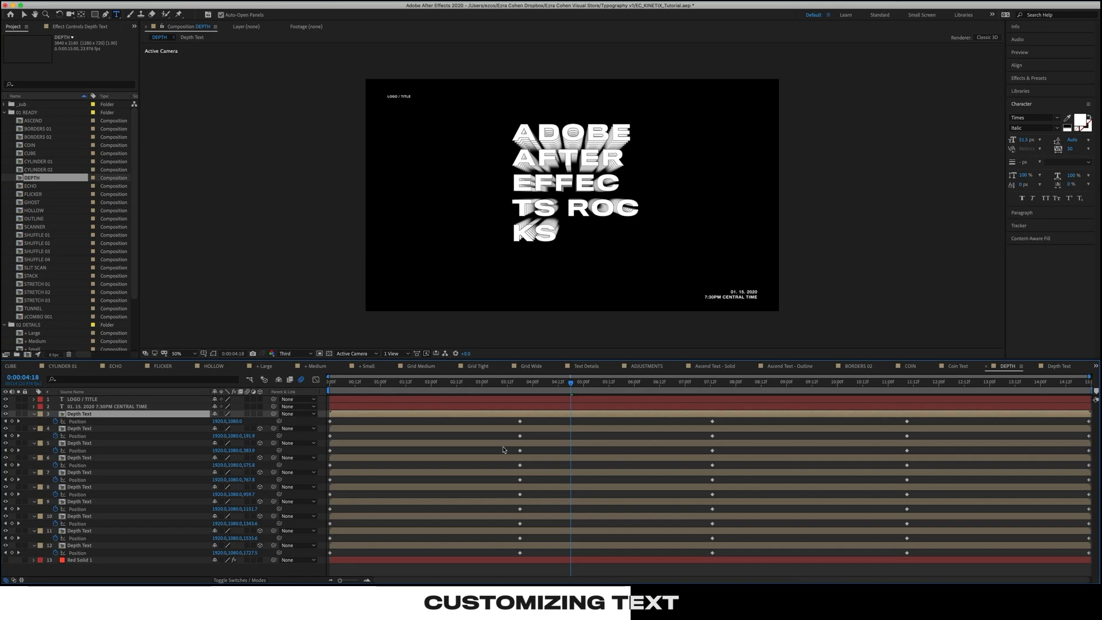
key(space)
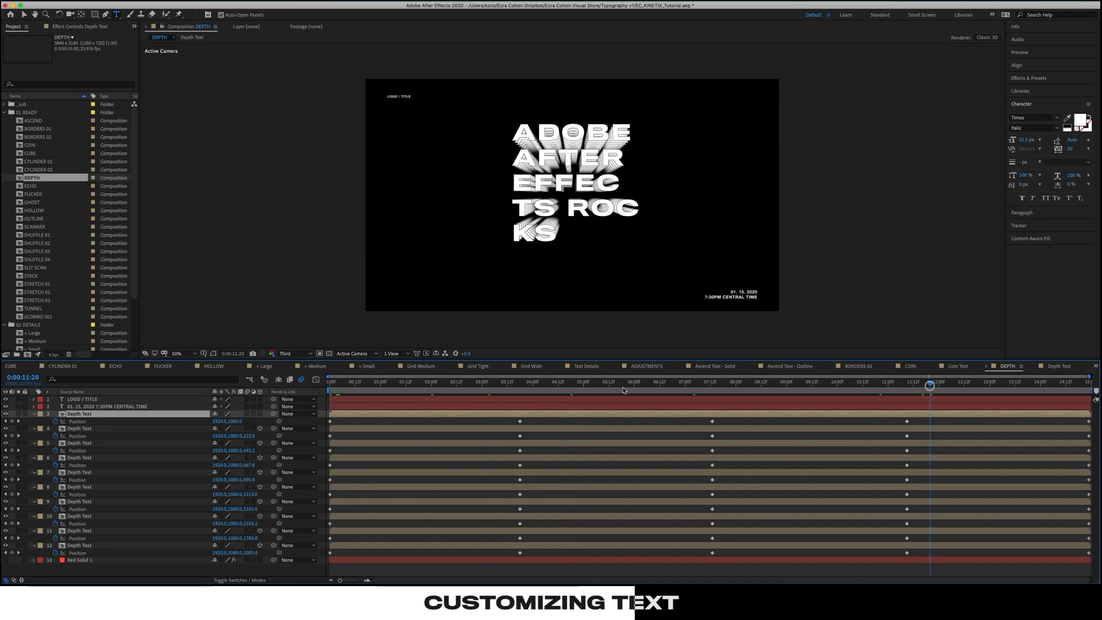
key(super+z)
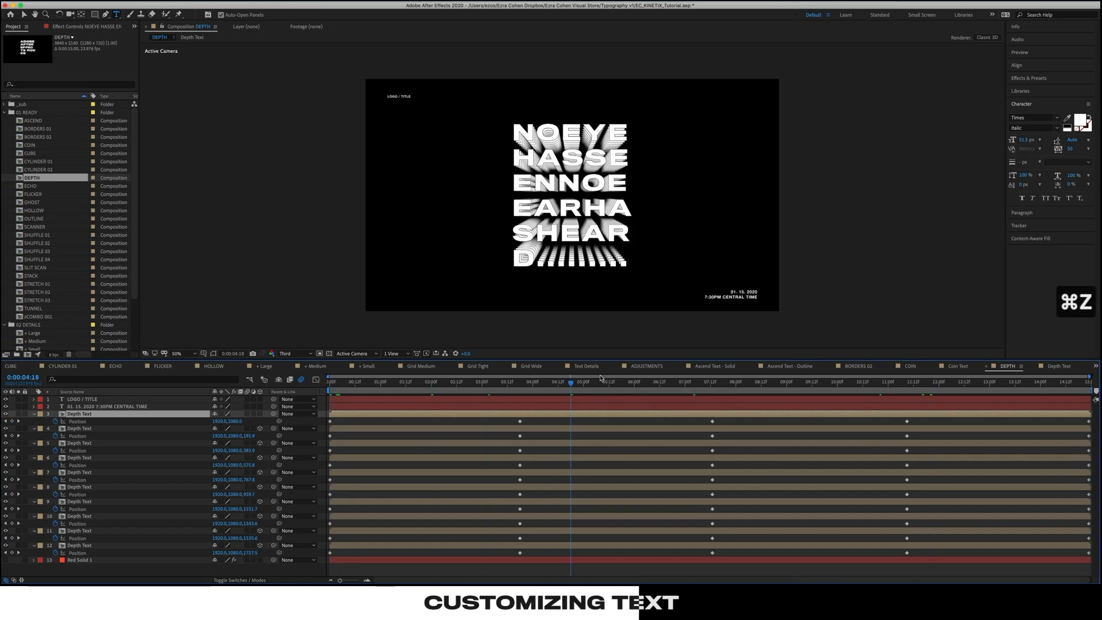
click(397, 386)
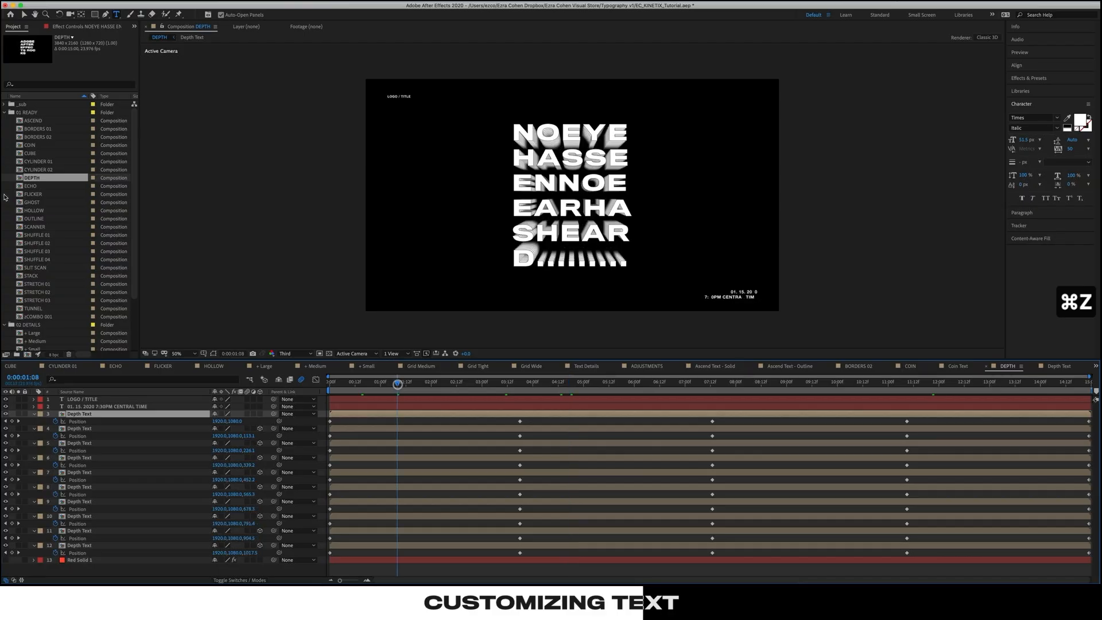
double_click(21, 187)
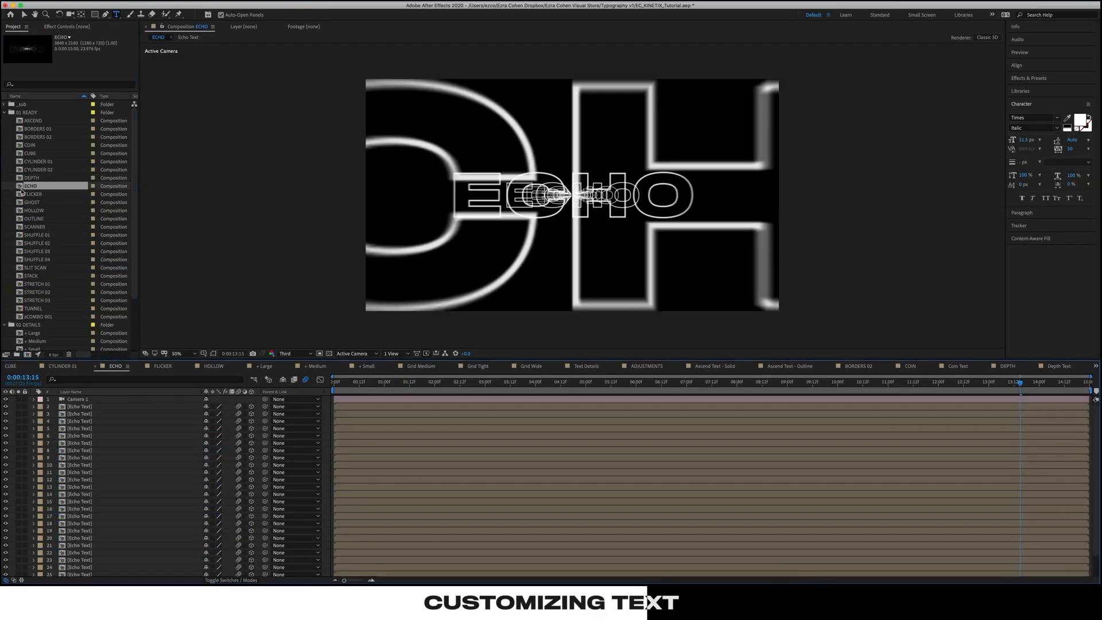
Scrub ECHO to 8:00, then step through FLICKER, GHOST, HOLLOW, OUTLINE, SCANNER, SHUFFLE 03, SHUFFLE 04 and SLIT SCAN
drag(469, 388, 737, 404)
double_click(22, 195)
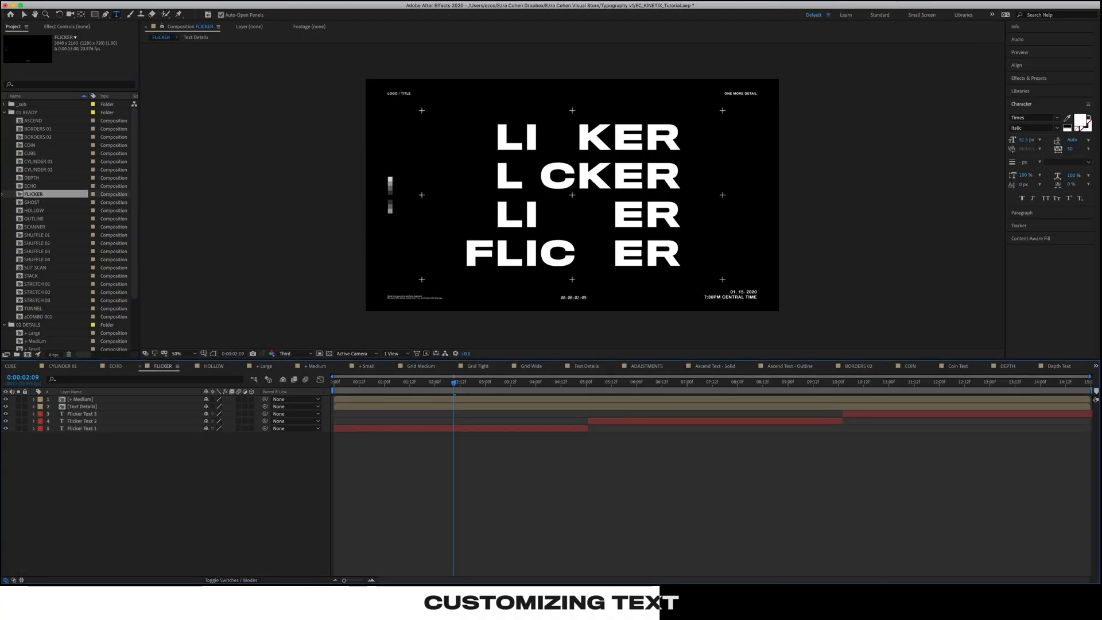
double_click(23, 203)
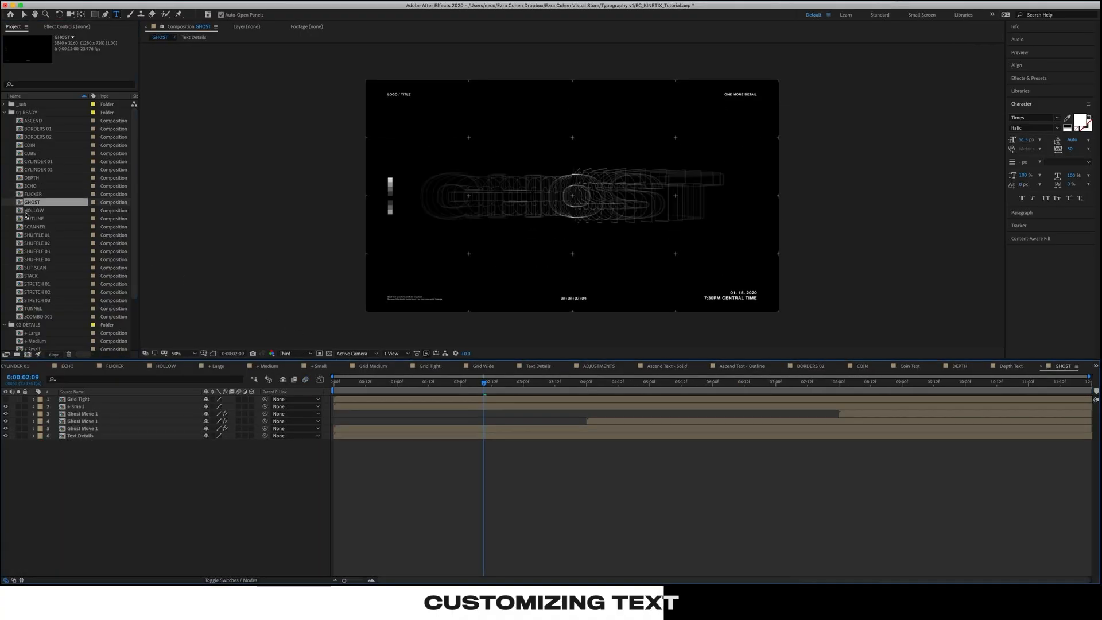
double_click(27, 211)
double_click(29, 219)
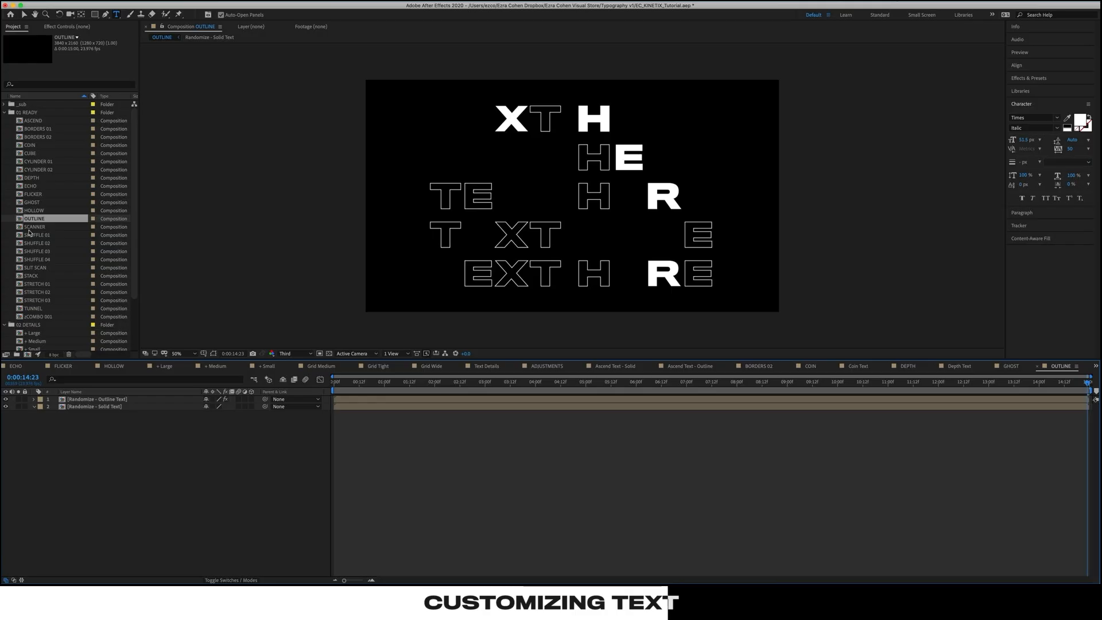
double_click(22, 227)
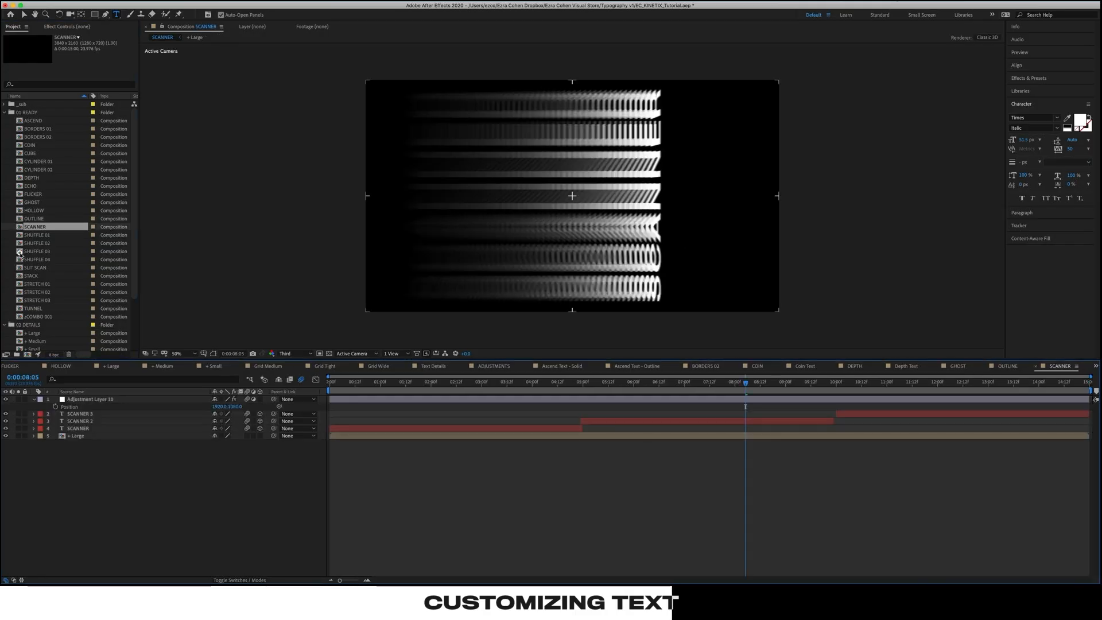
double_click(21, 252)
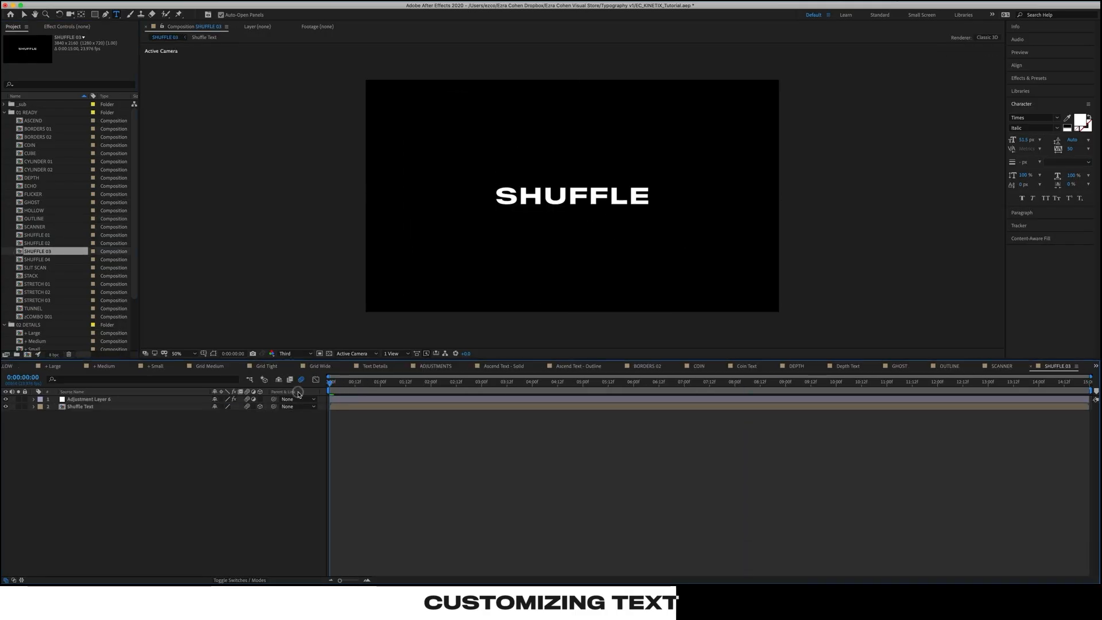
double_click(20, 260)
double_click(21, 268)
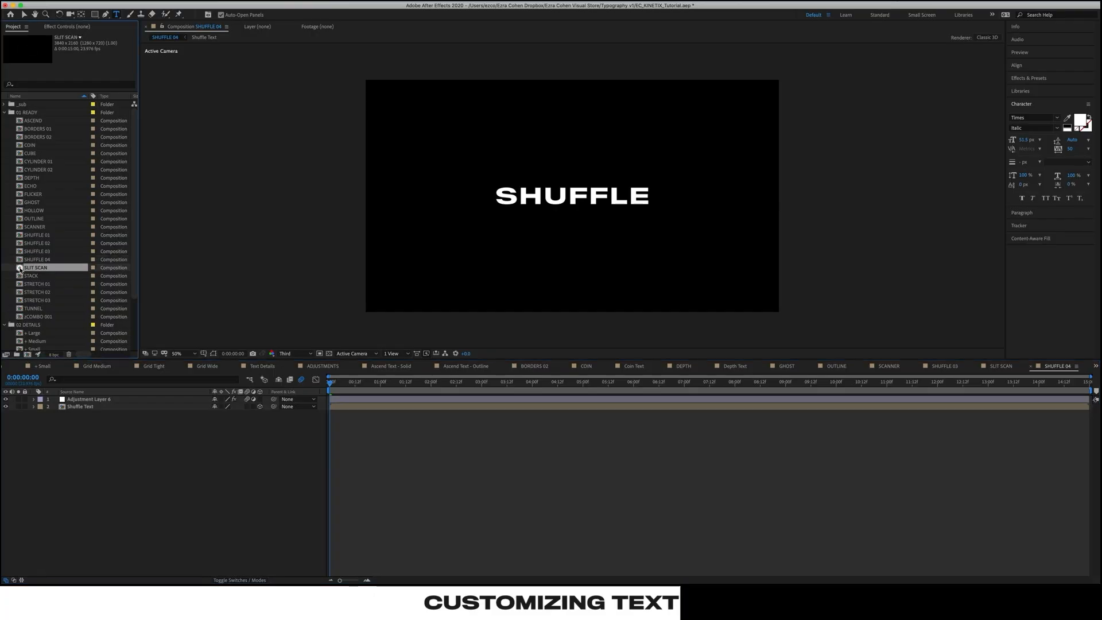
Preview SLIT SCAN, return to the BIGGEST frame at 1:10, and show Slit Scan Text's effect settings
drag(480, 384, 217, 380)
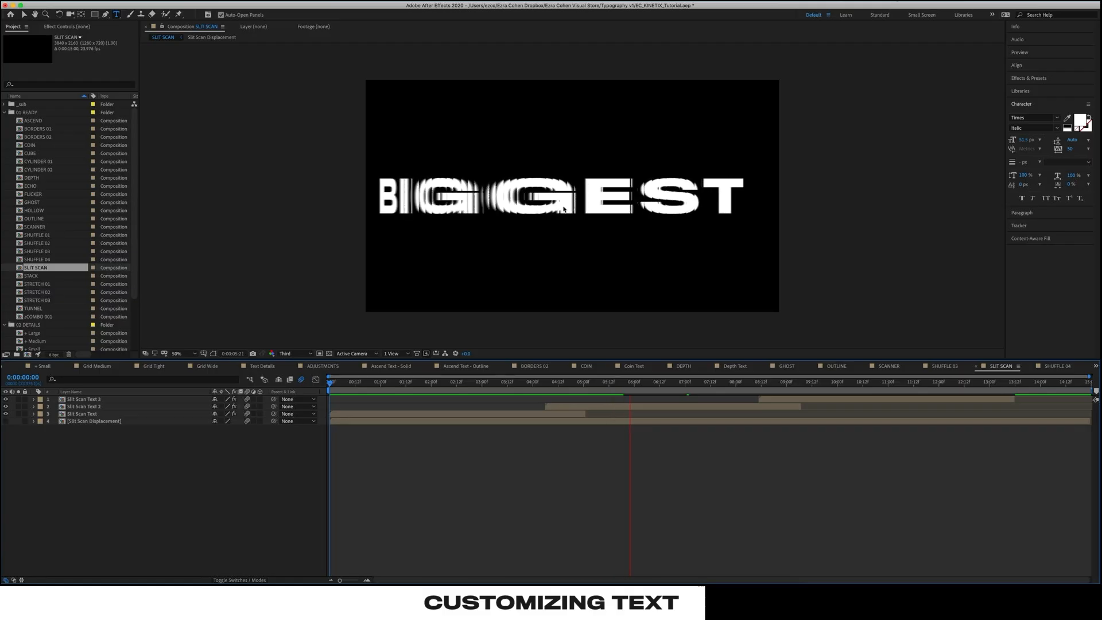
key(space)
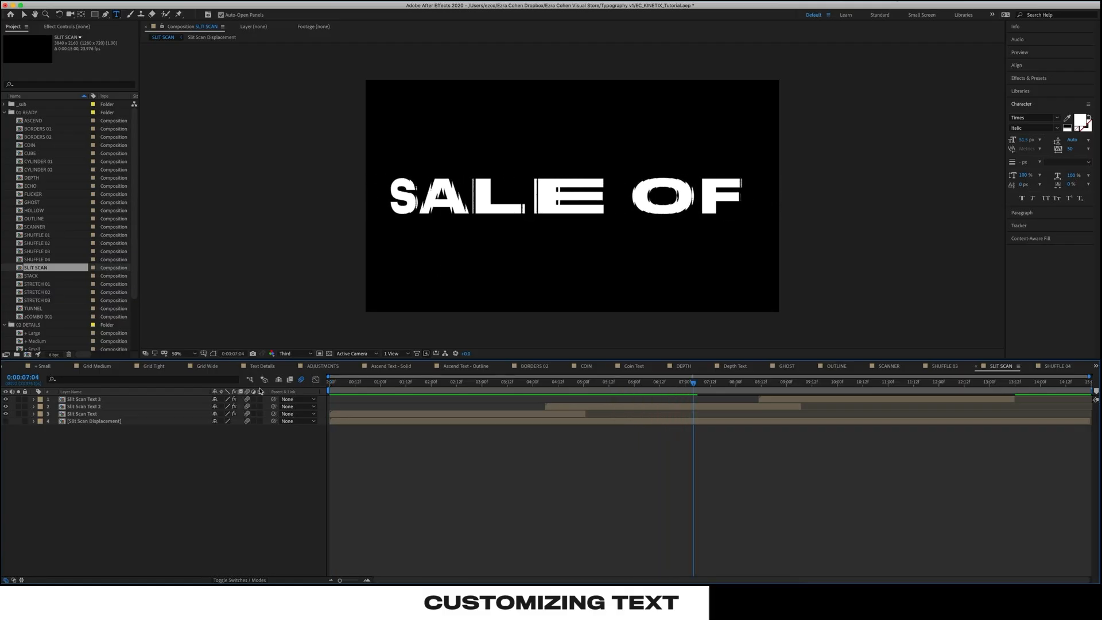
drag(596, 383, 402, 386)
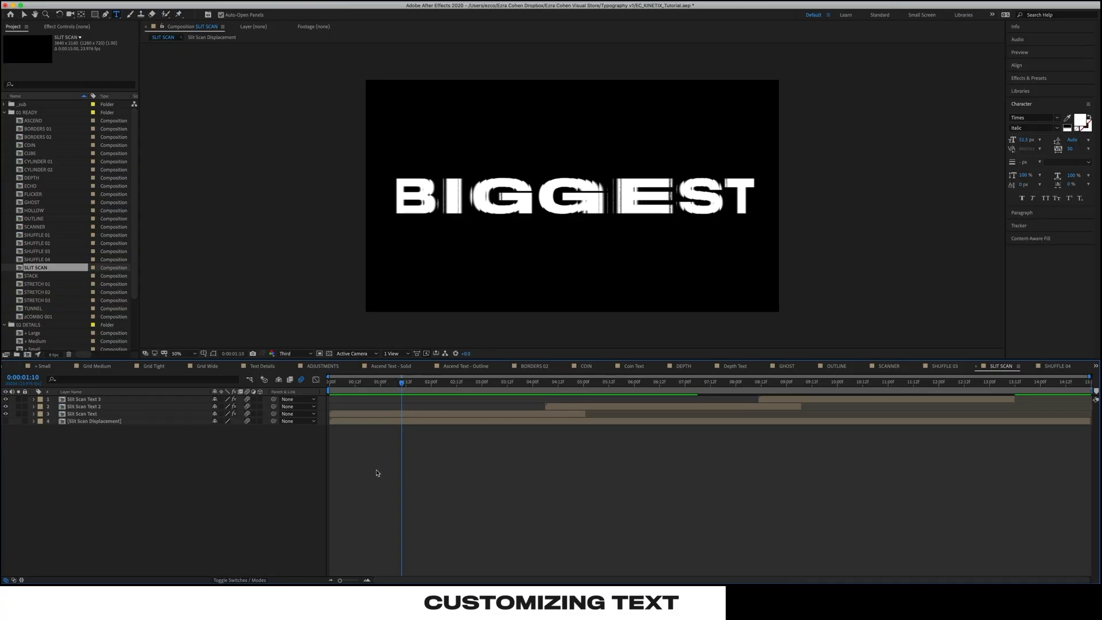
click(96, 414)
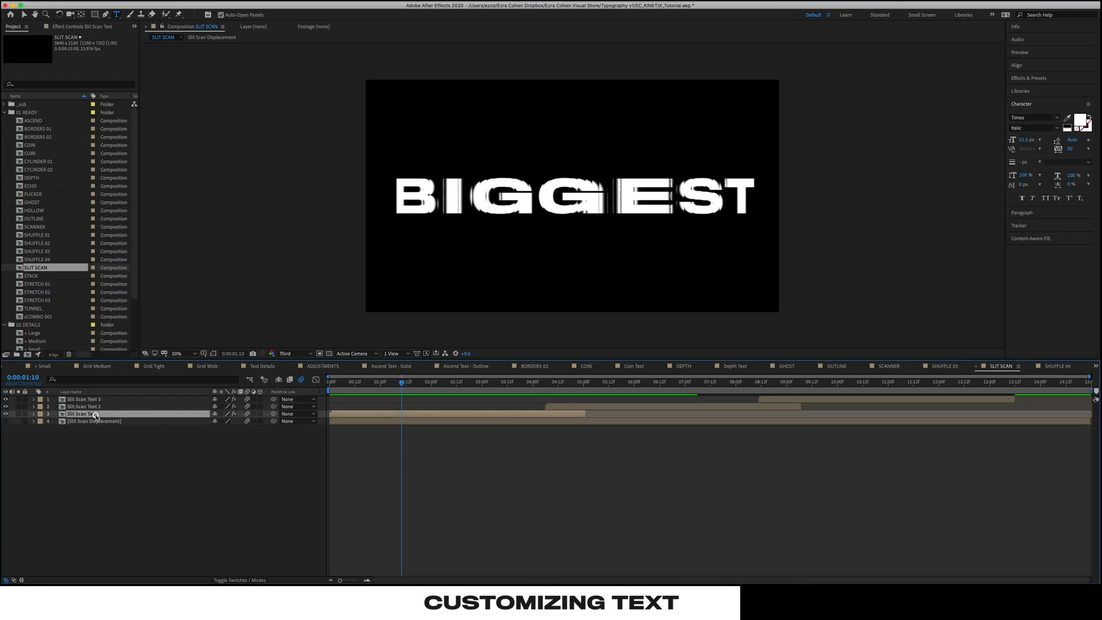
click(70, 27)
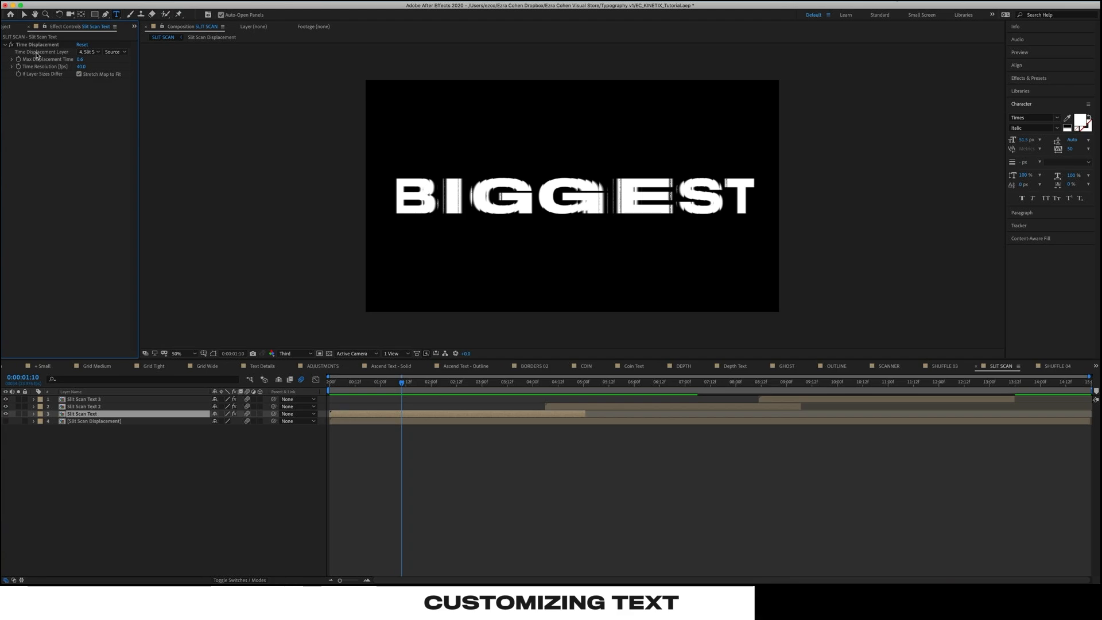
click(89, 422)
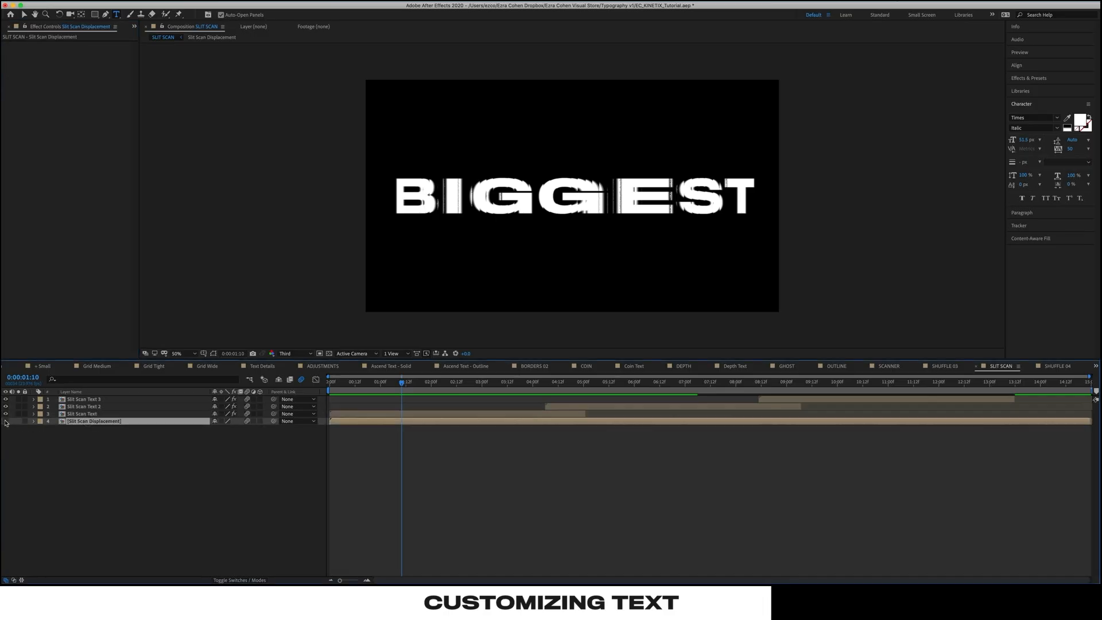
click(130, 415)
click(130, 407)
click(133, 401)
click(122, 421)
click(5, 421)
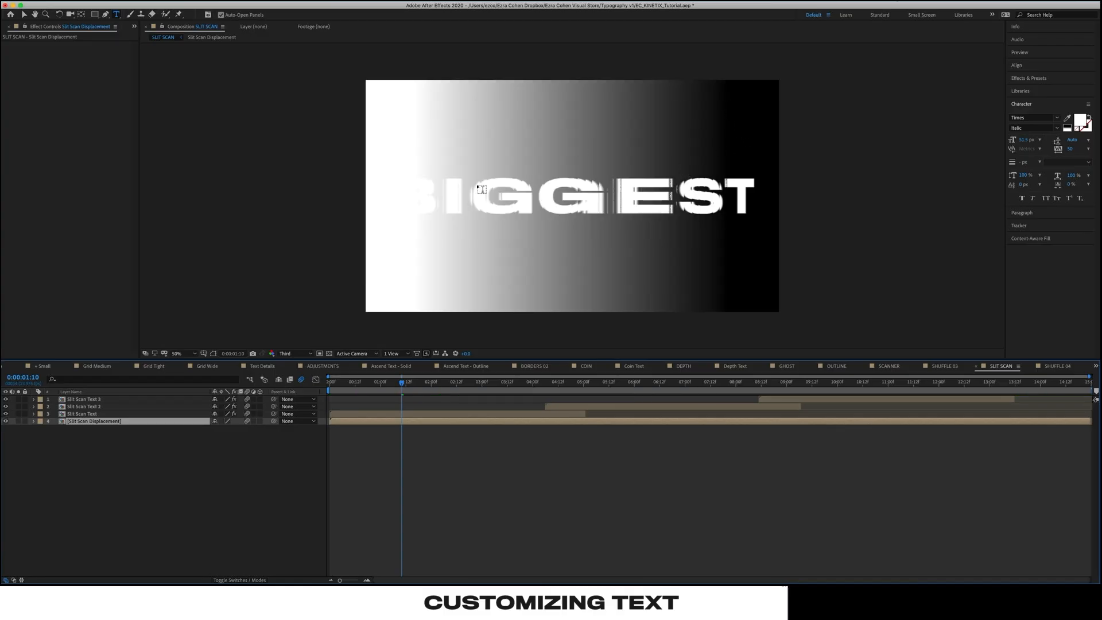
drag(410, 384, 504, 389)
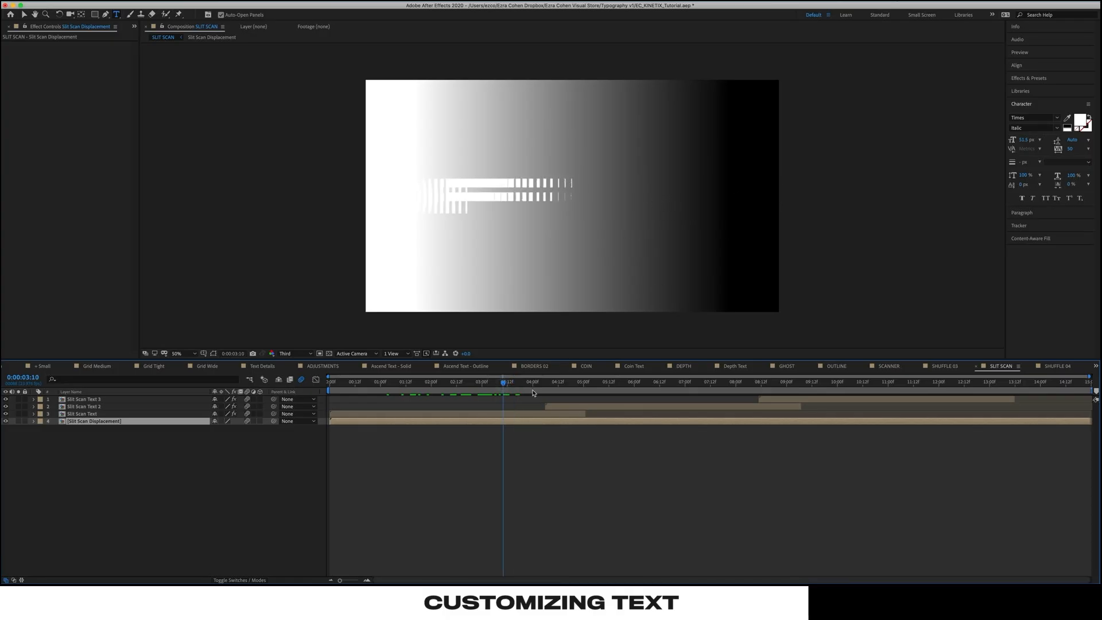
click(518, 383)
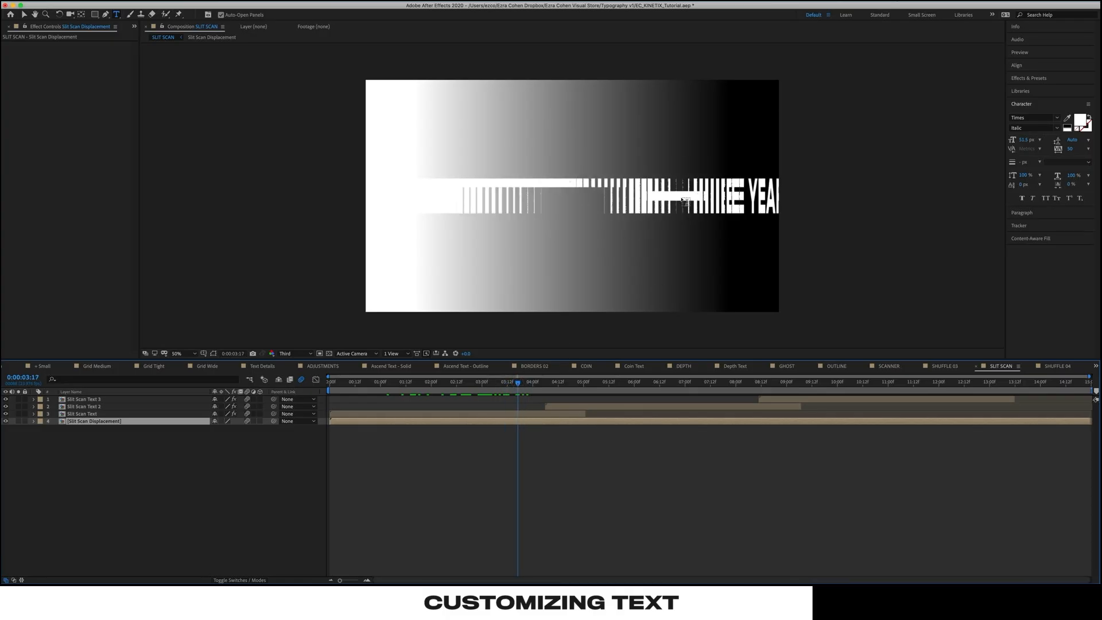
drag(518, 388, 402, 383)
click(165, 442)
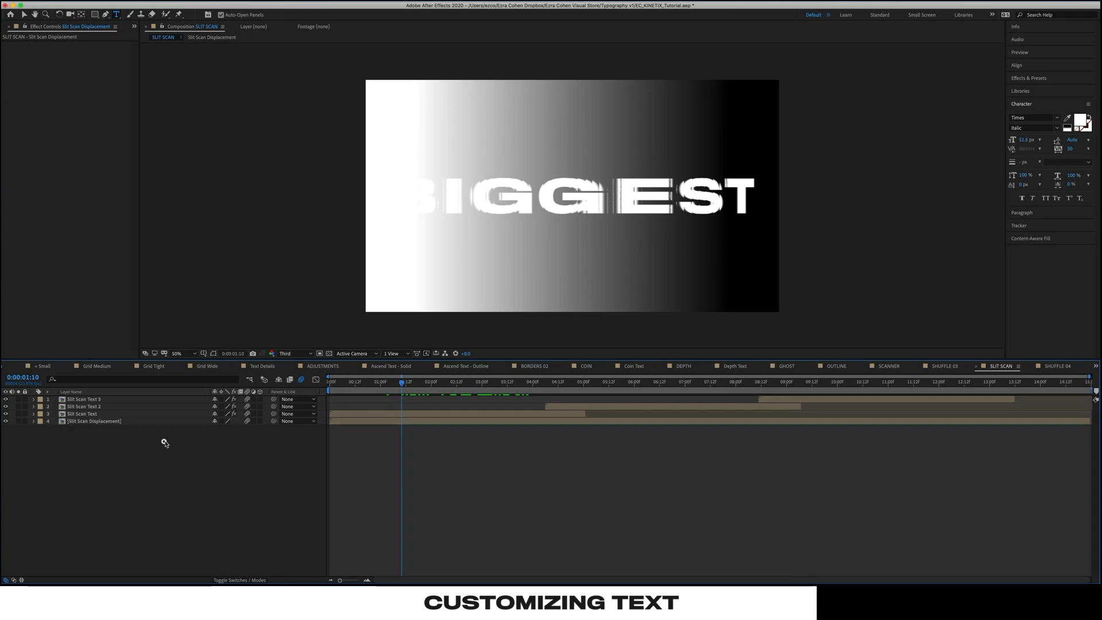
In the Slit Scan Displacement precomp, swap Vertical Scan Lines for the Horizontal Scan Lines gradient
double_click(81, 422)
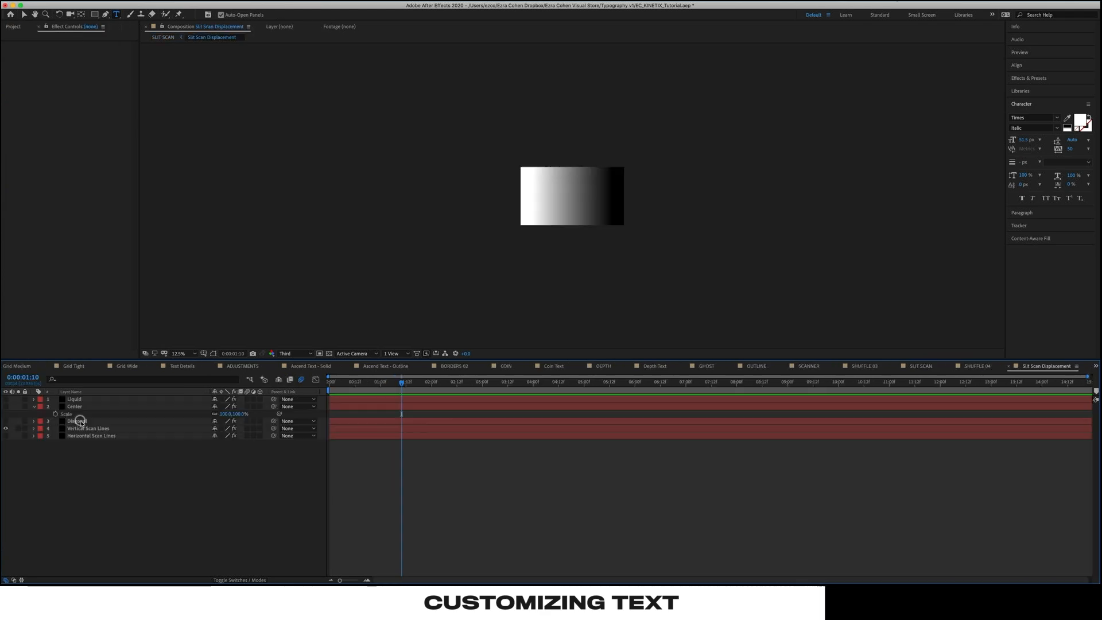
drag(423, 383, 378, 384)
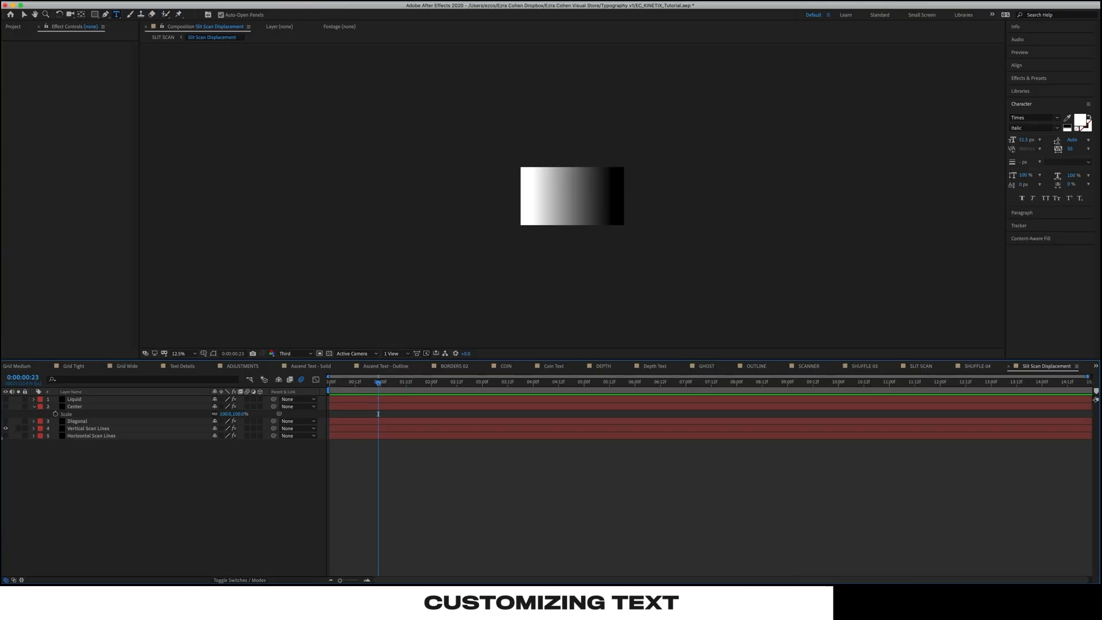
click(5, 429)
click(6, 436)
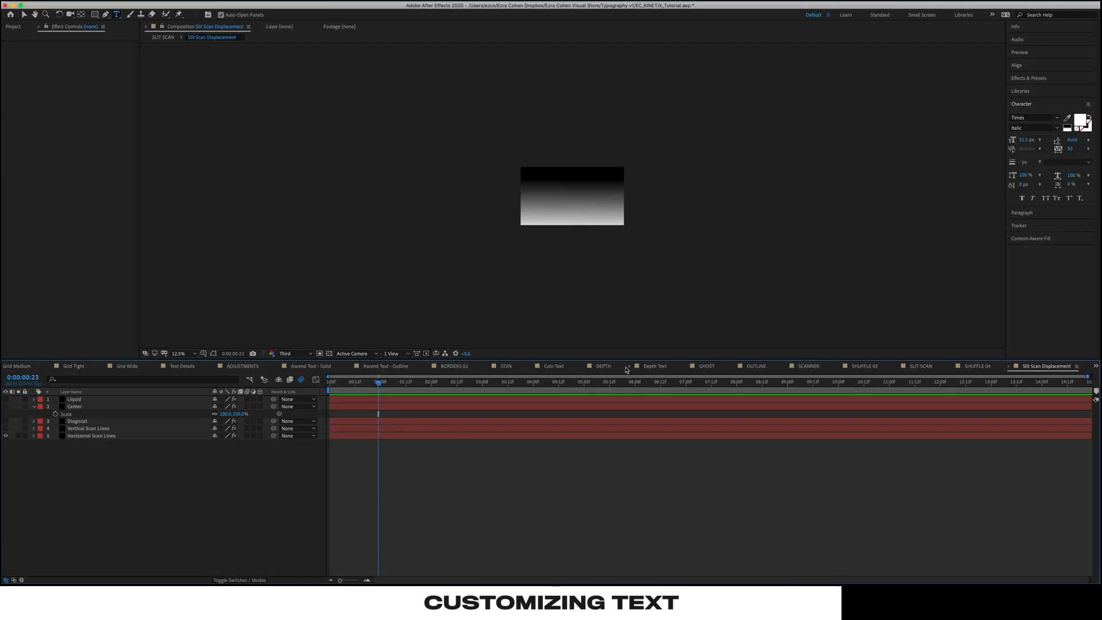
Preview SLIT SCAN from the start with its displacement gradient layer hidden
click(13, 27)
double_click(19, 268)
key(Home)
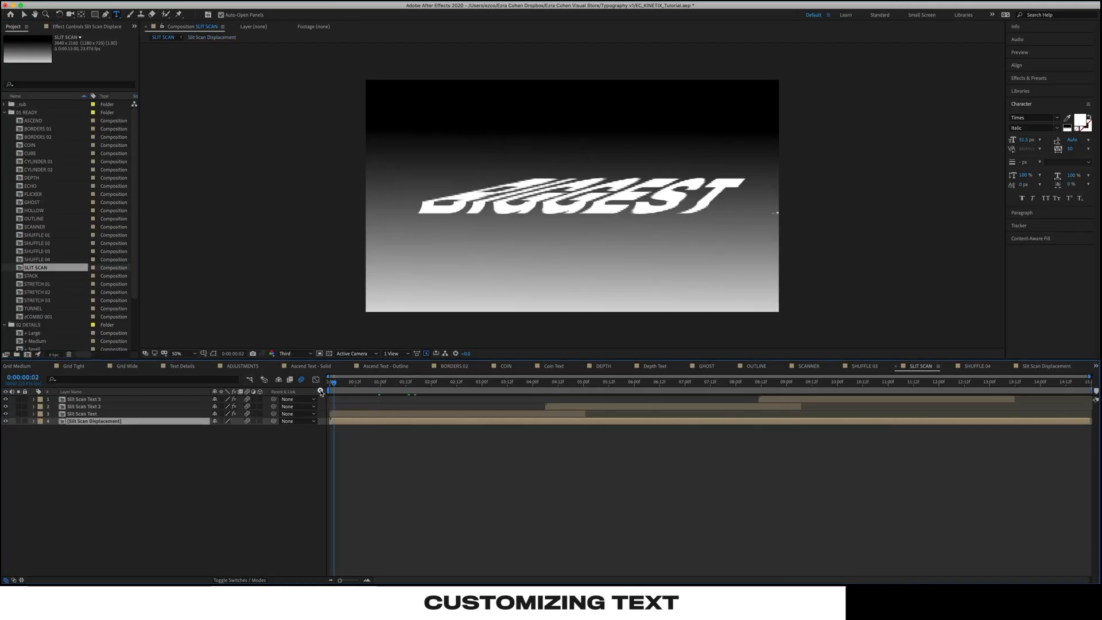
click(5, 421)
key(space)
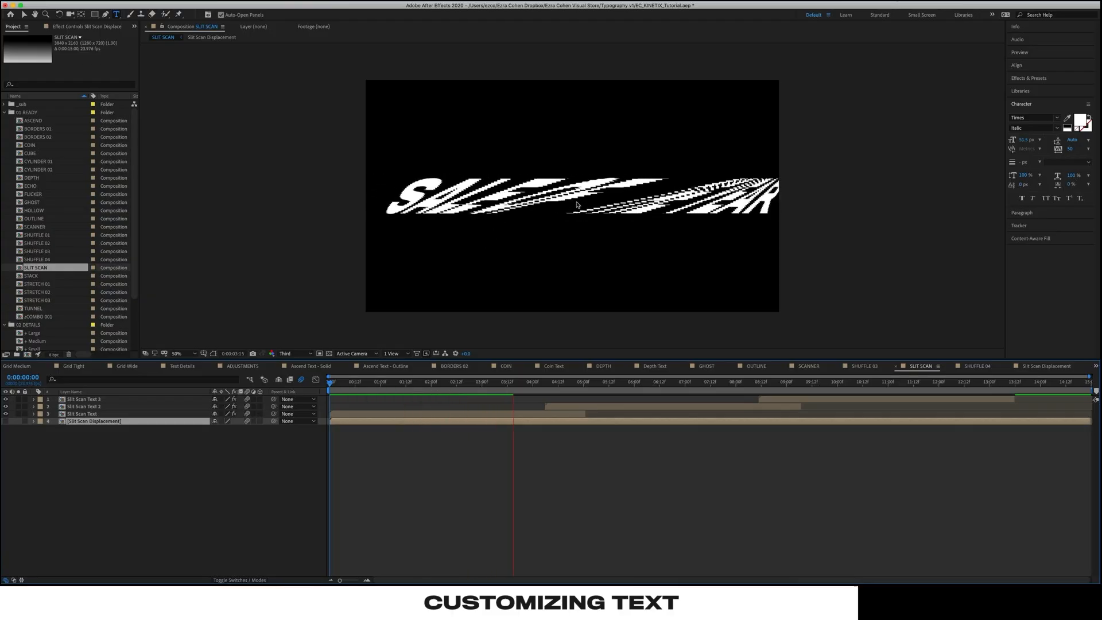
key(space)
drag(578, 395, 741, 385)
drag(926, 401, 730, 384)
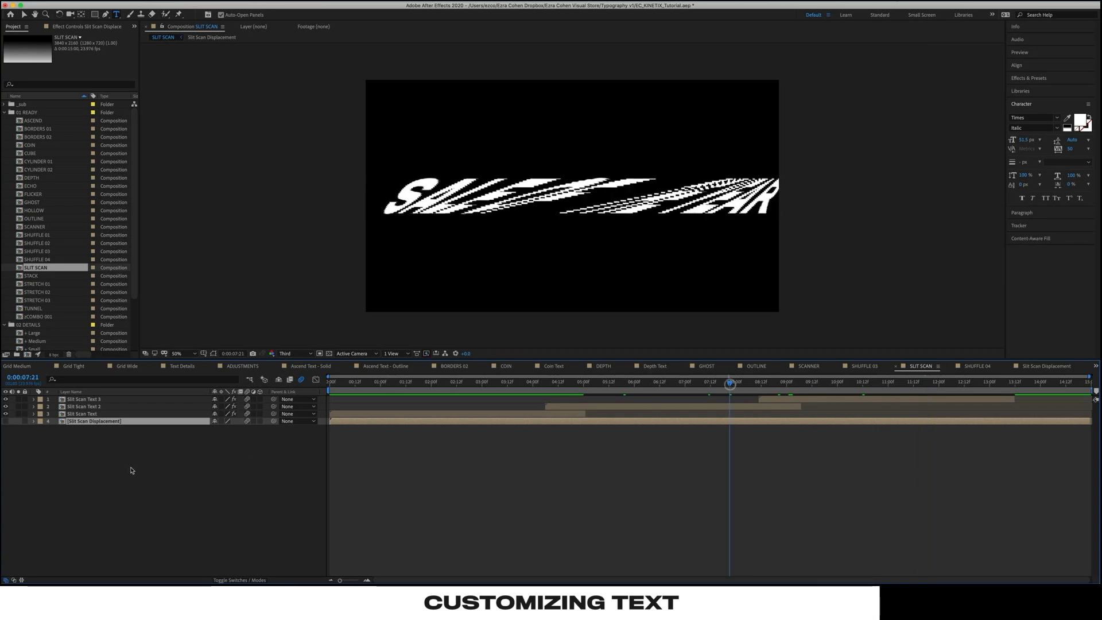
Turn on the radial Center layer, hide Horizontal Scan Lines, and preview SLIT SCAN again
double_click(60, 422)
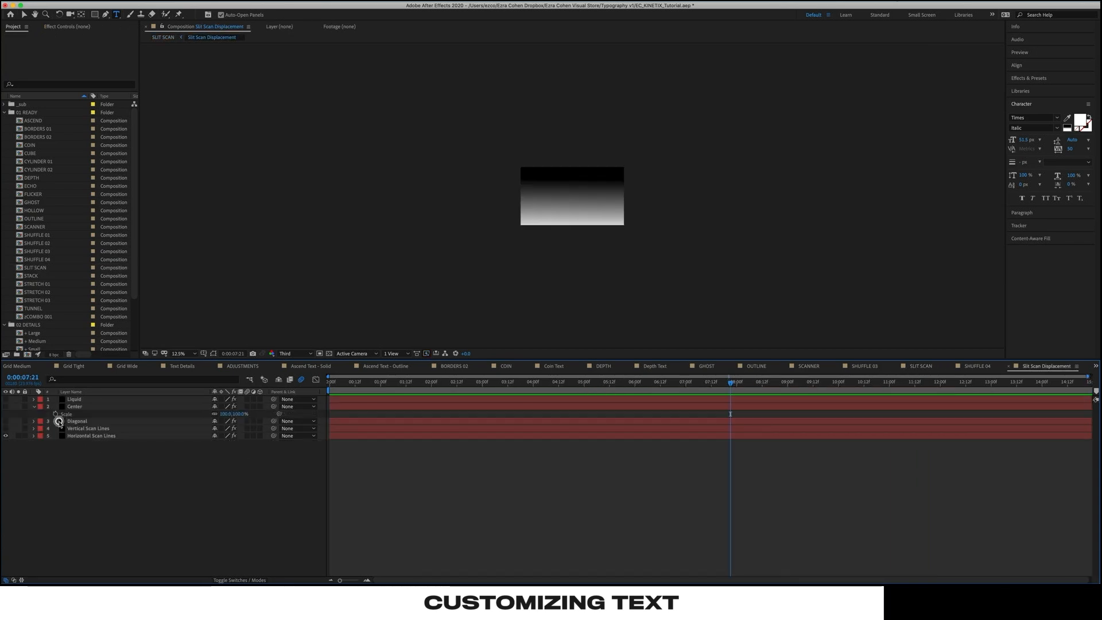
click(6, 406)
click(6, 436)
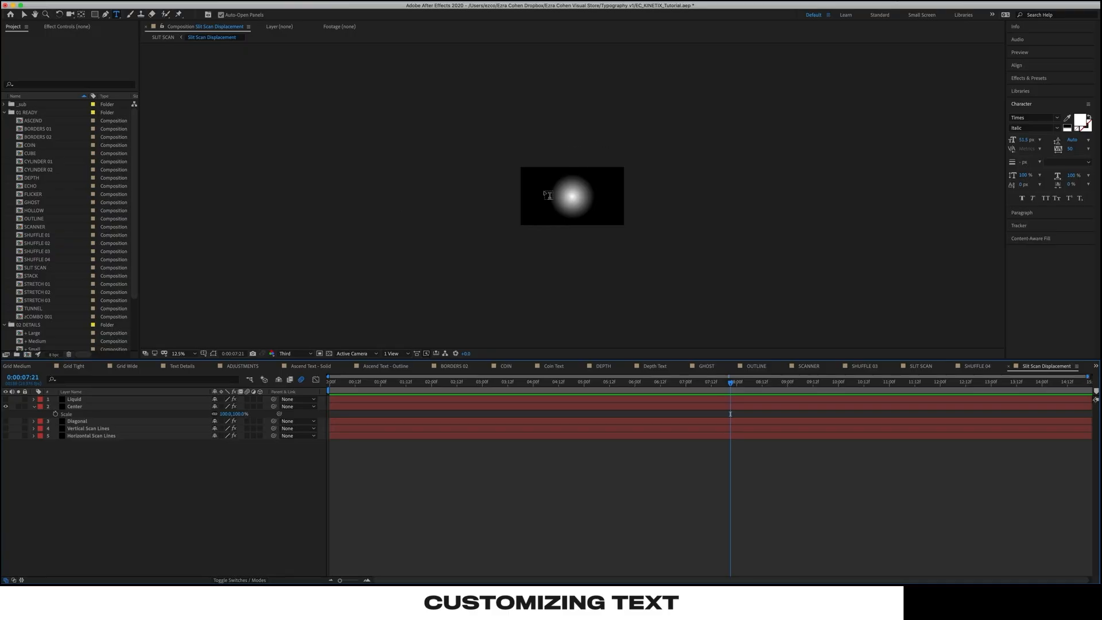
click(921, 367)
mouse_move(505, 382)
mouse_down()
mouse_move(601, 383)
mouse_move(515, 382)
mouse_up()
key(space)
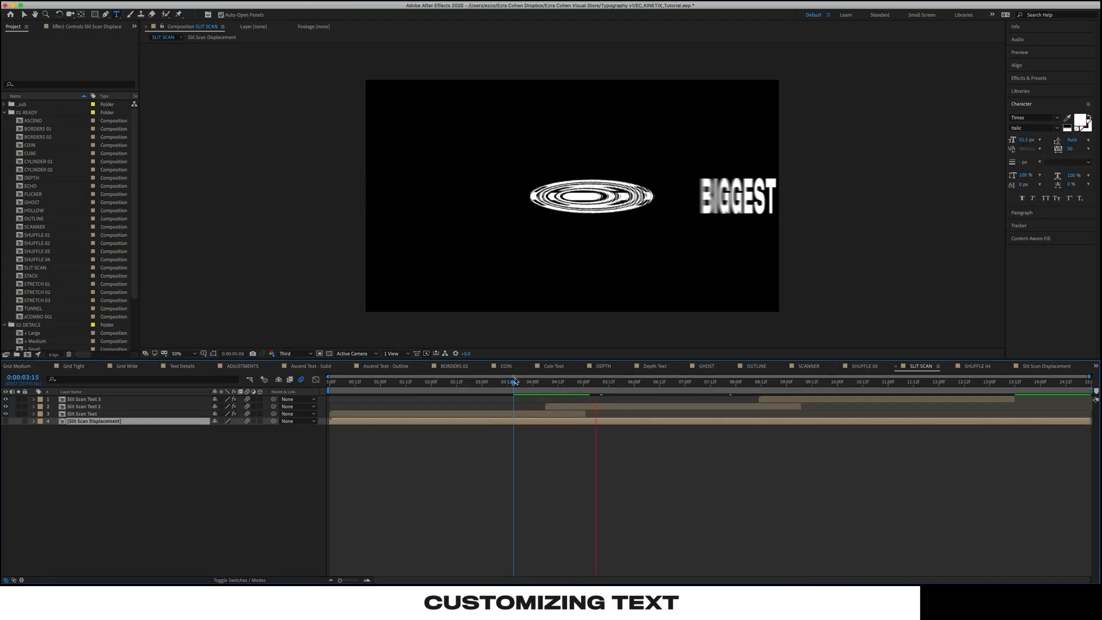
key(space)
Select the Center layer in the precomp, then preview the ring-warped SLIT SCAN text to 0:00:07:18
key(ctrl+t)
double_click(115, 421)
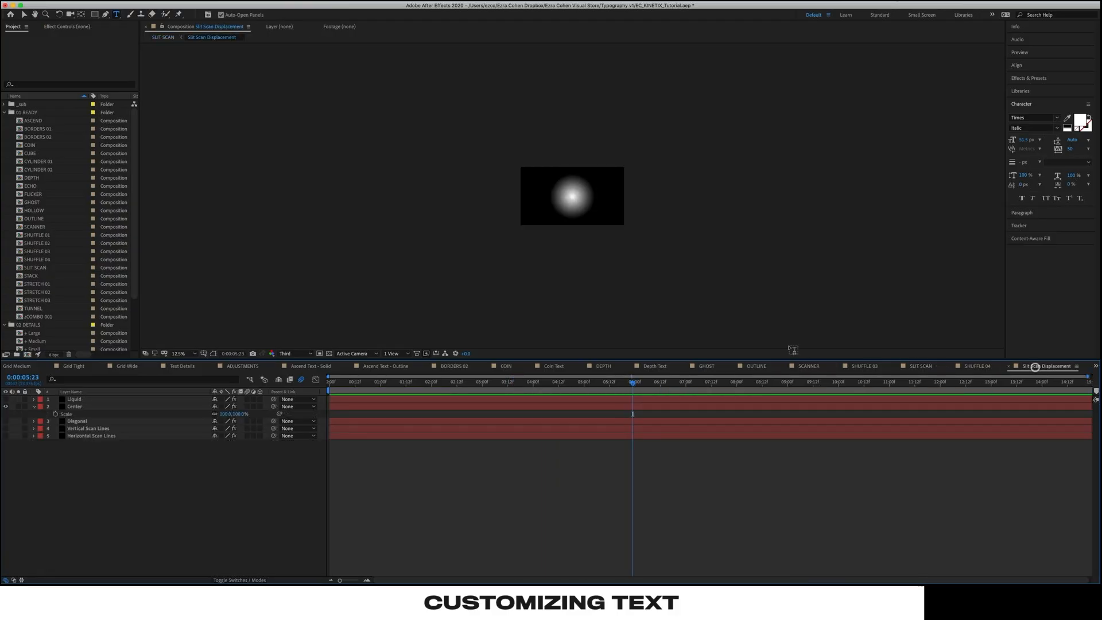
click(82, 407)
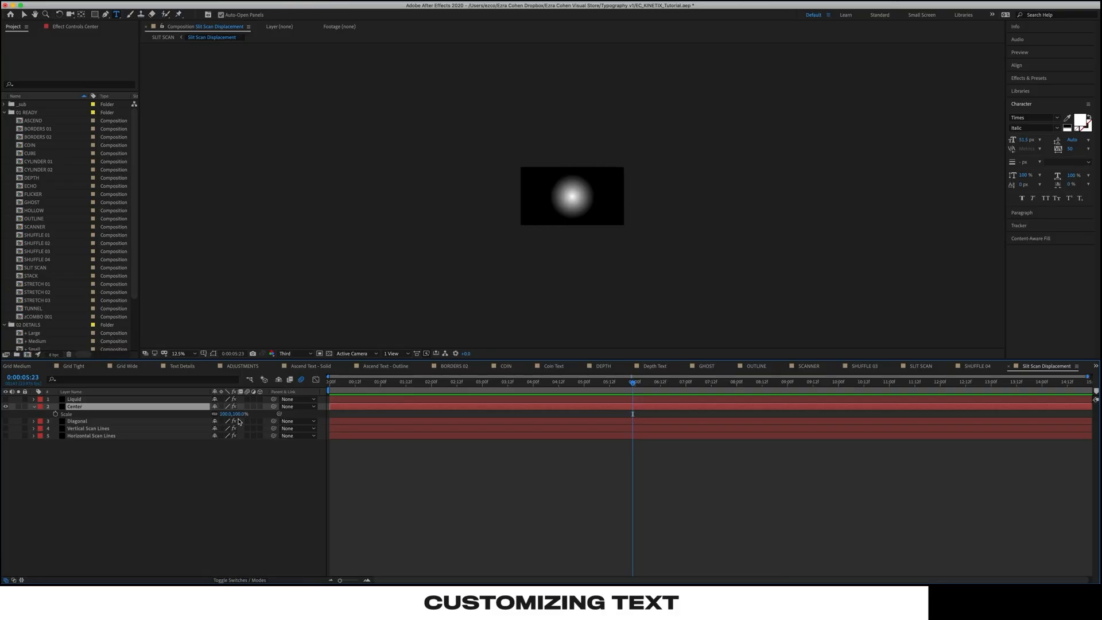
click(920, 366)
drag(602, 385, 664, 383)
key(space)
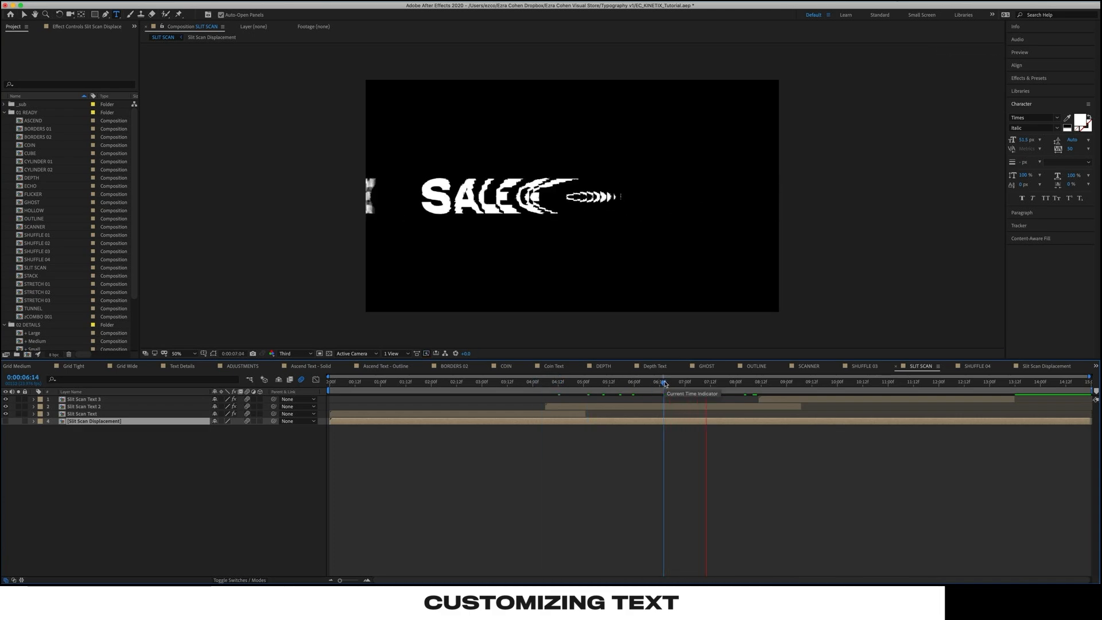
key(space)
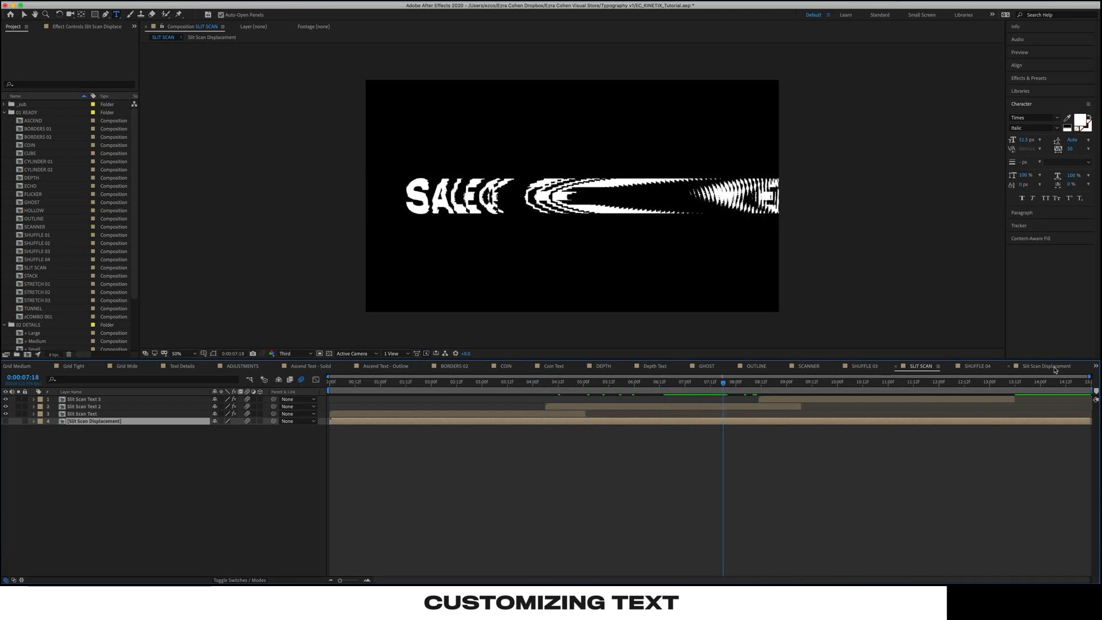
double_click(84, 400)
Open the Text 1 In word comp inside Slit Scan Text 1, then the Text 3 comp at THE YEAR
drag(367, 383, 389, 395)
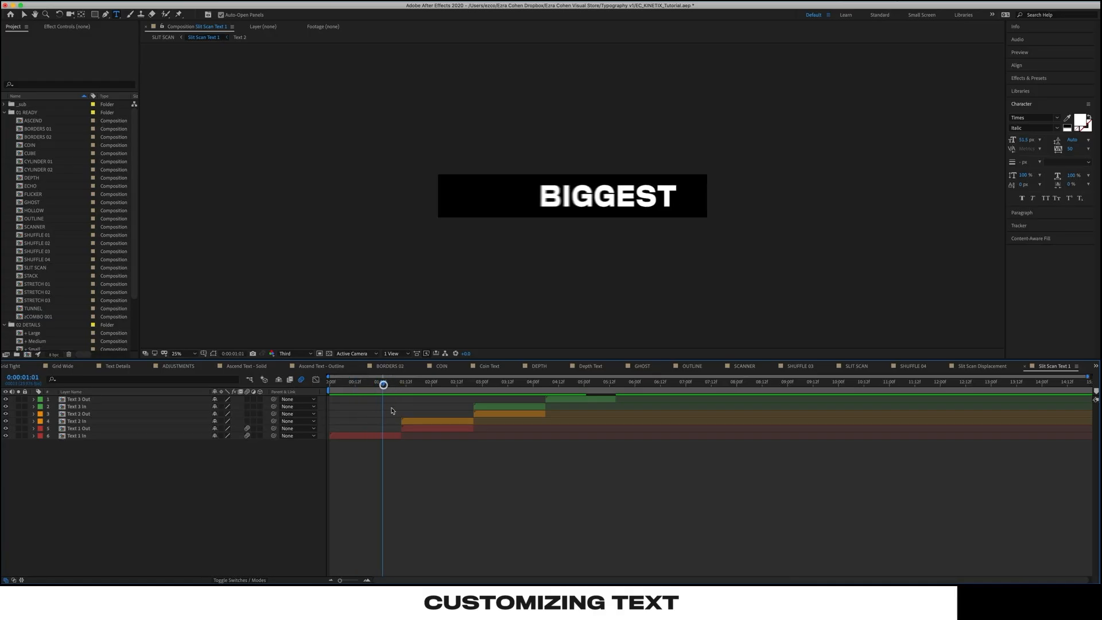
click(81, 436)
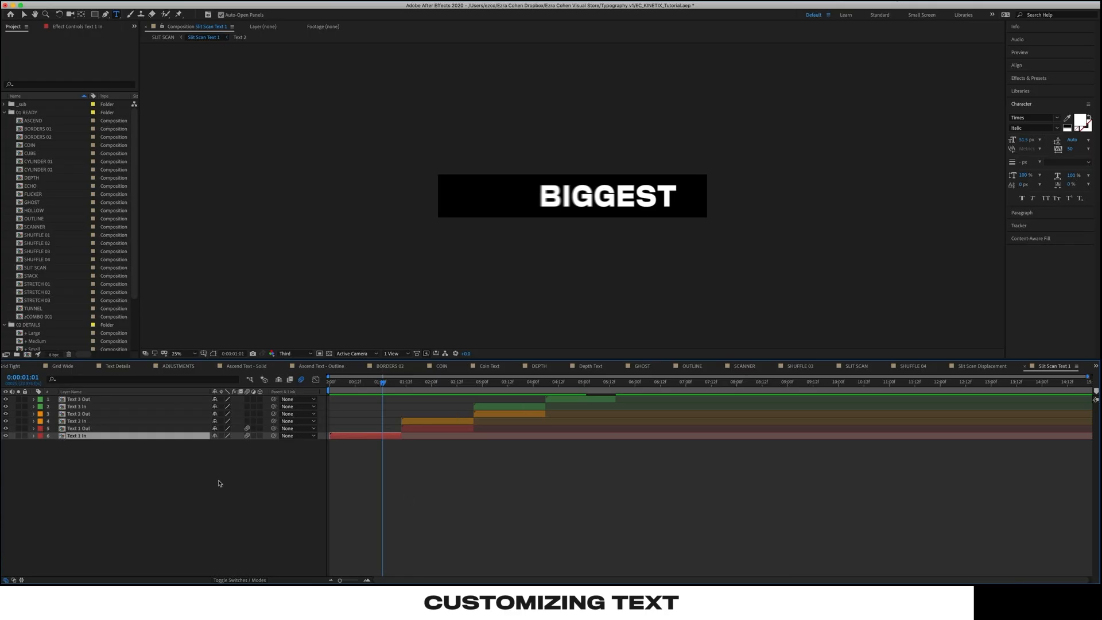
double_click(67, 440)
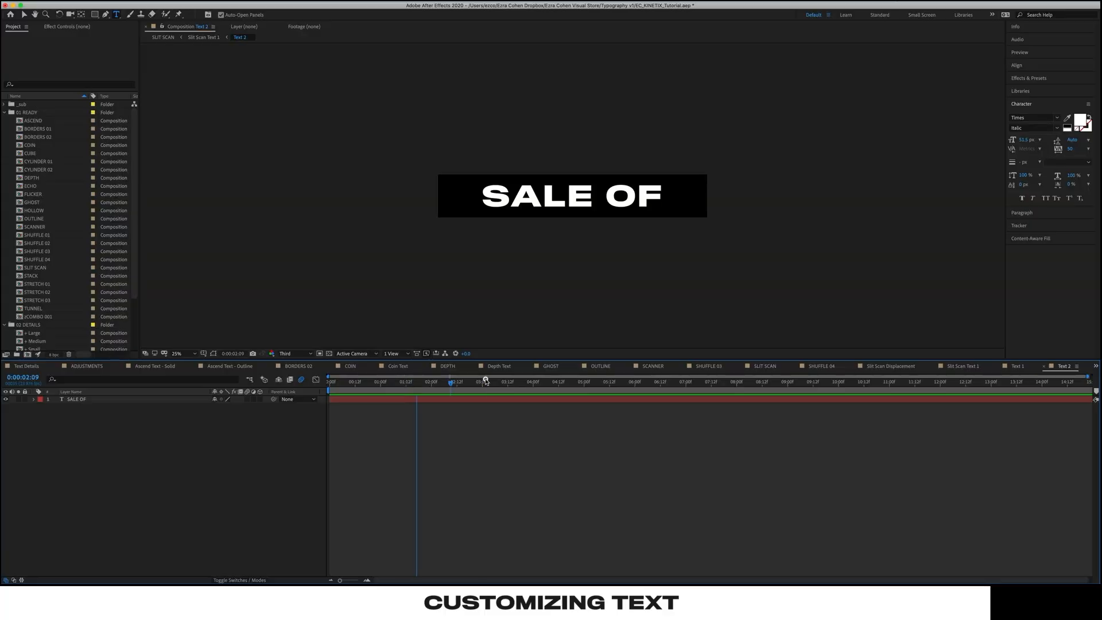
click(962, 366)
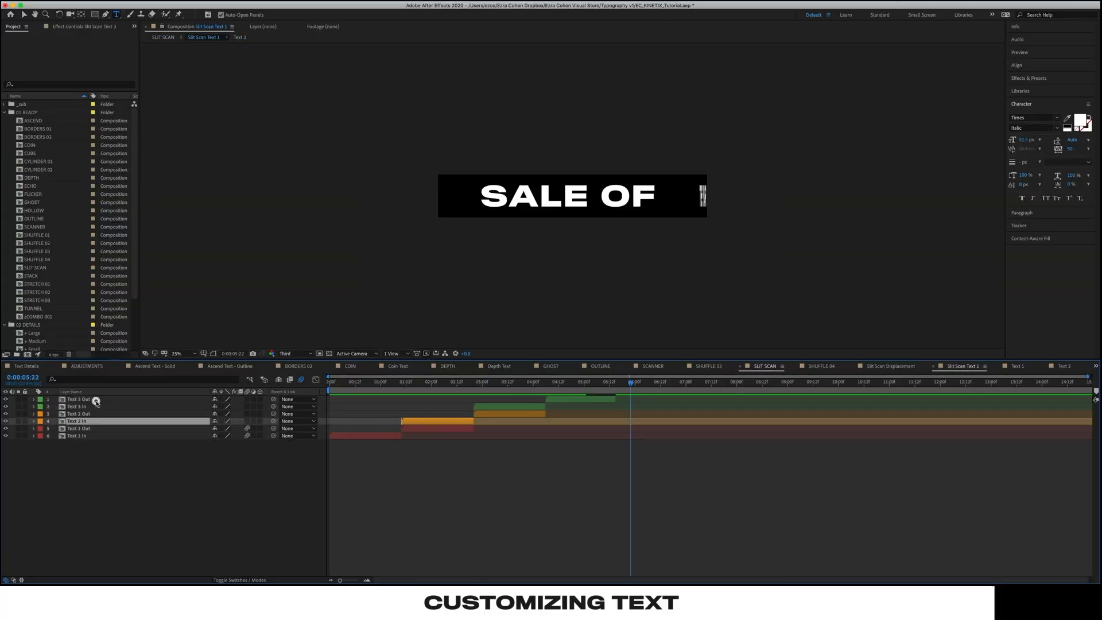
drag(512, 388, 566, 395)
double_click(579, 400)
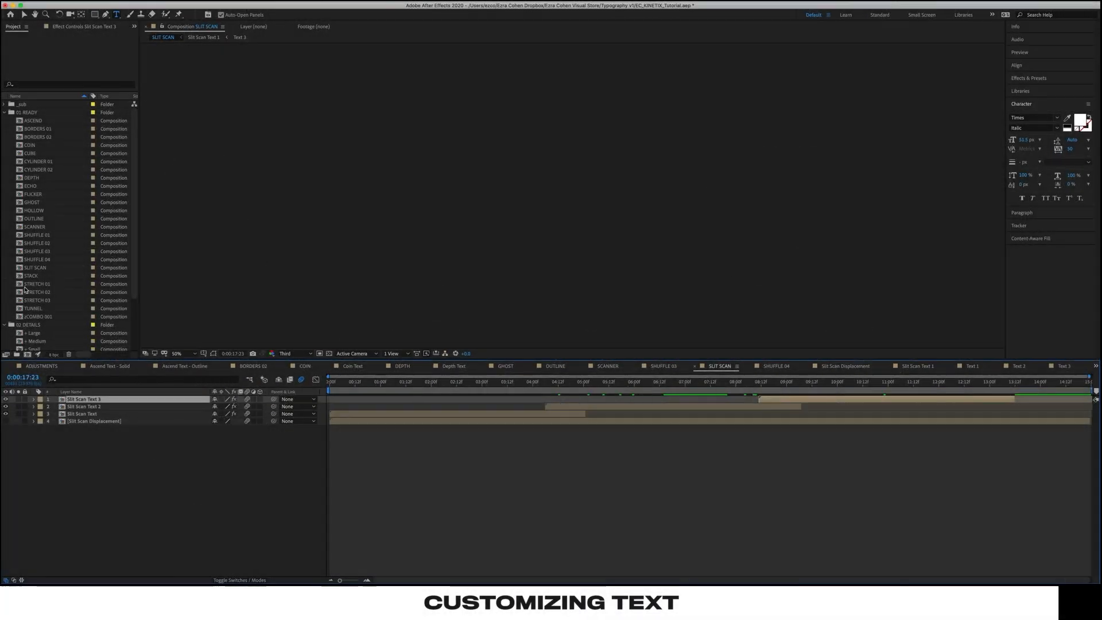
Preview STRETCH 01 from the start with the viewer at 50%
double_click(34, 284)
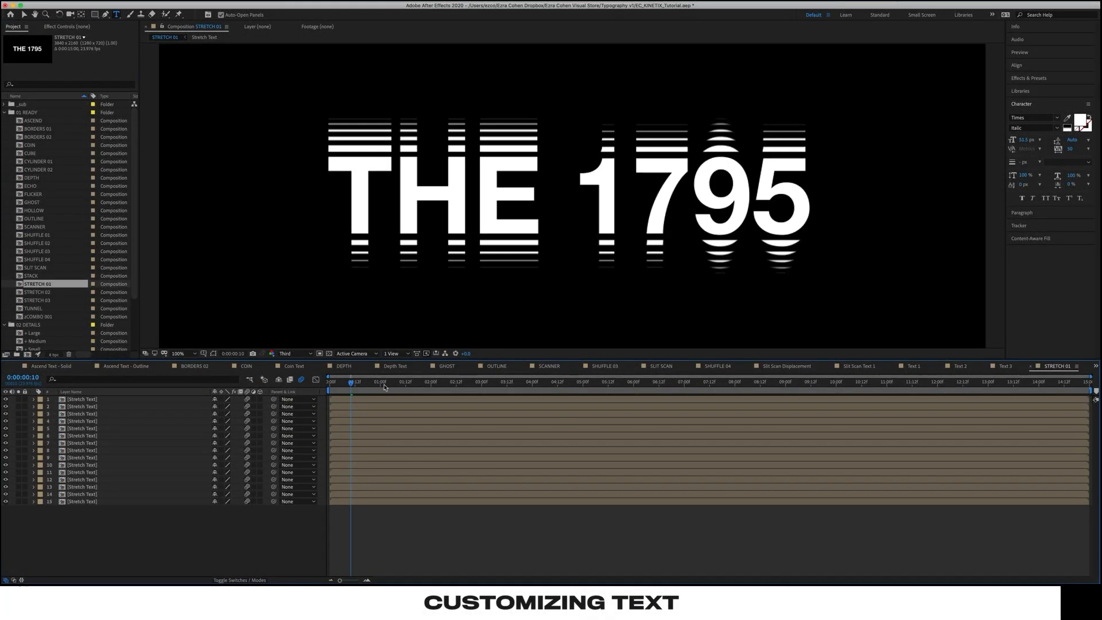
key(Home)
key(comma)
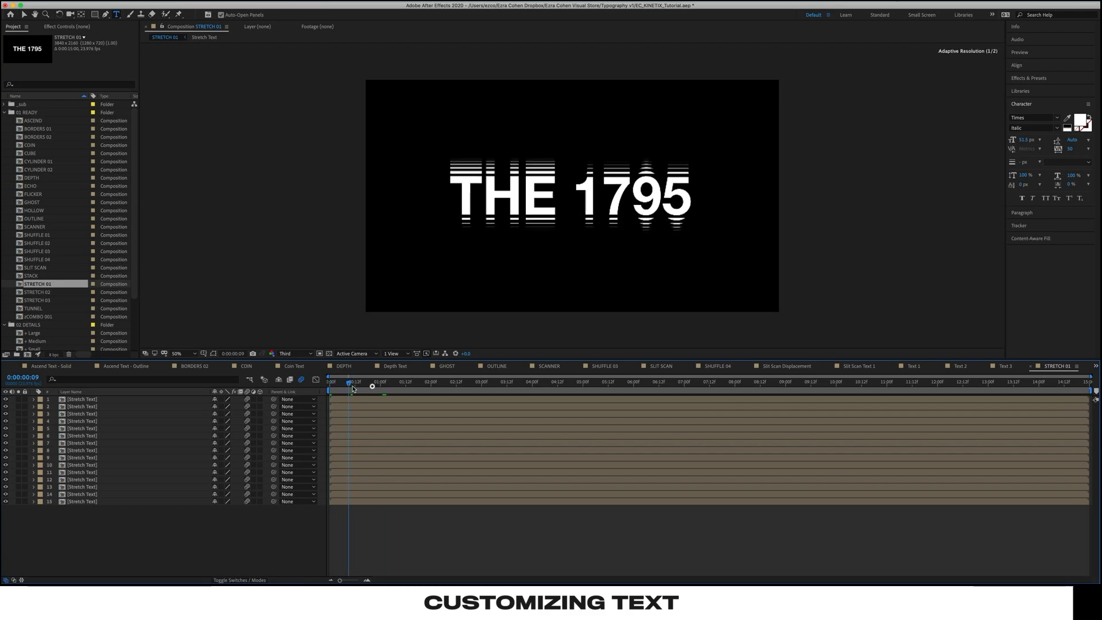
key(space)
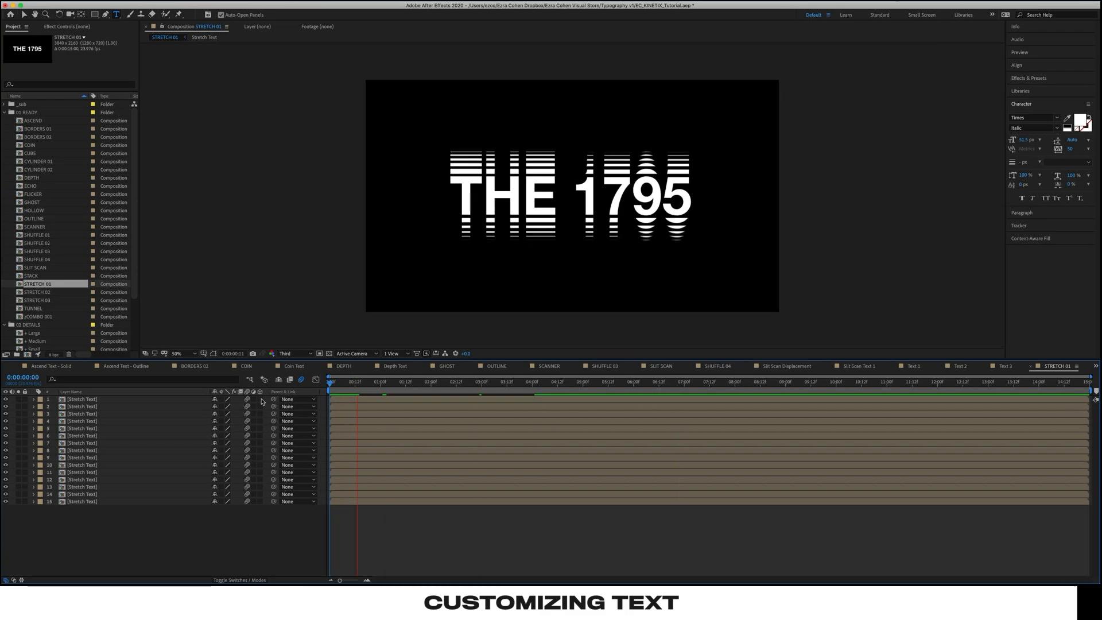
Open STRETCH 03, scrub and preview its animation
double_click(34, 300)
drag(289, 384, 383, 391)
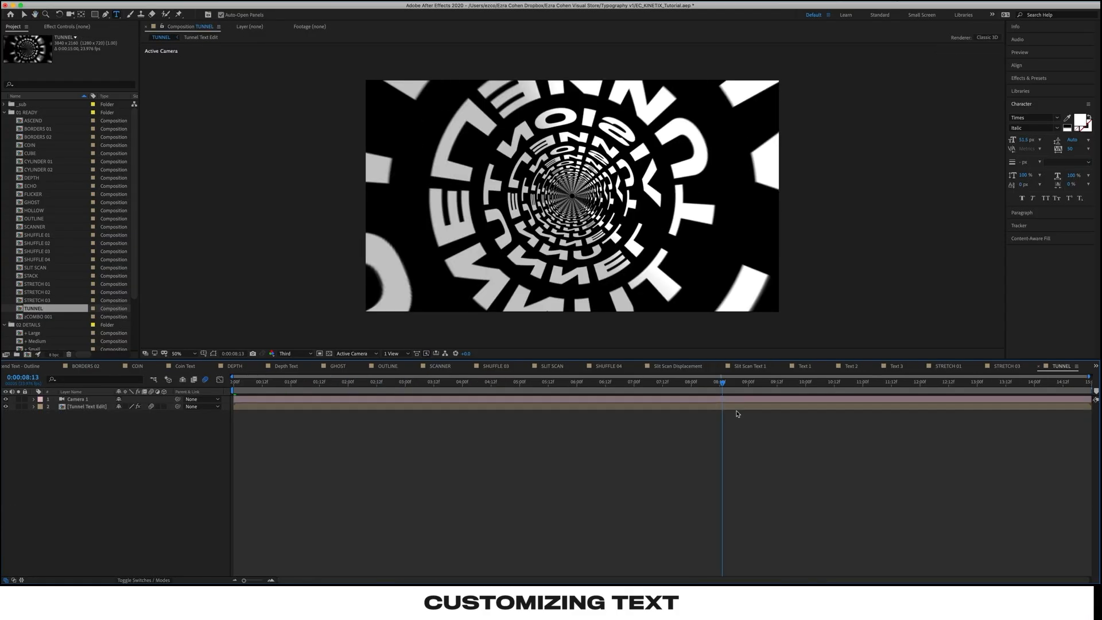
key(space)
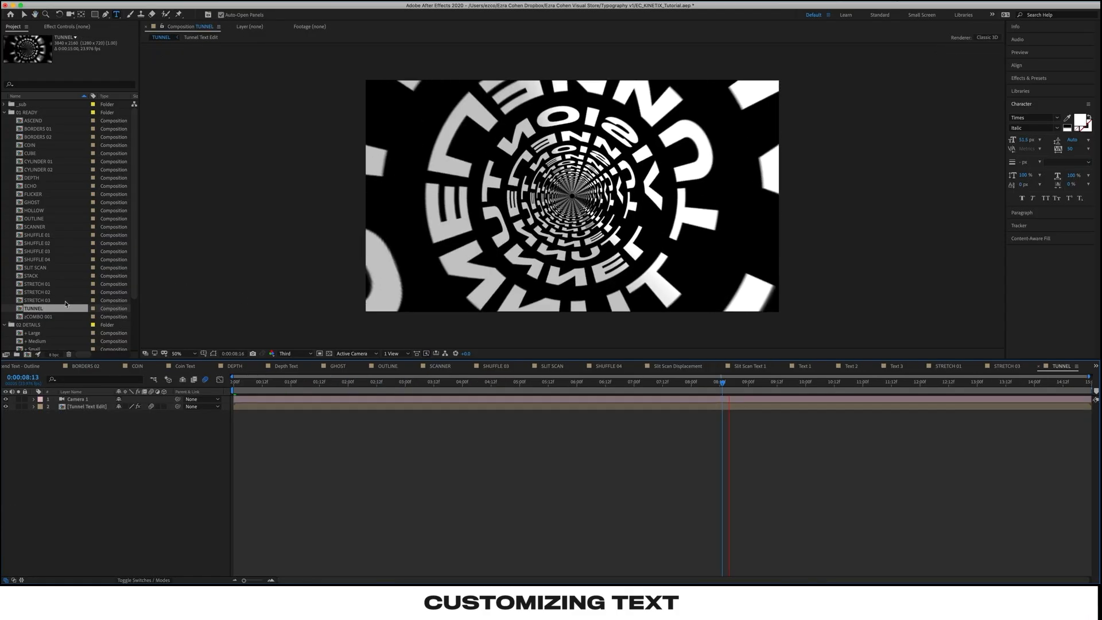
scroll(34, 310, down, 3)
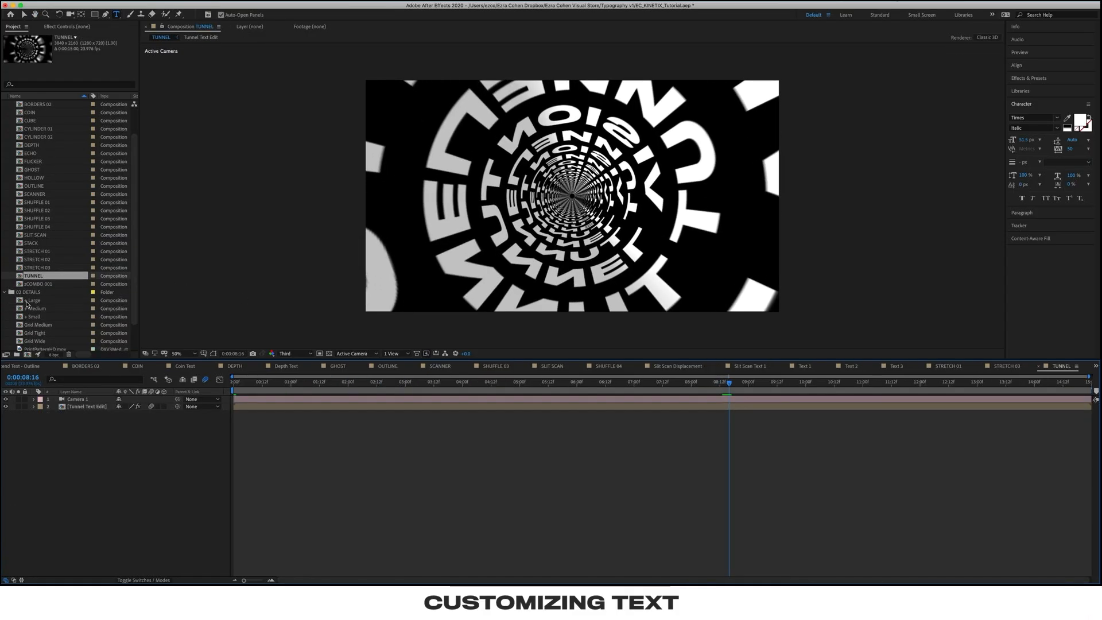
scroll(26, 305, down, 3)
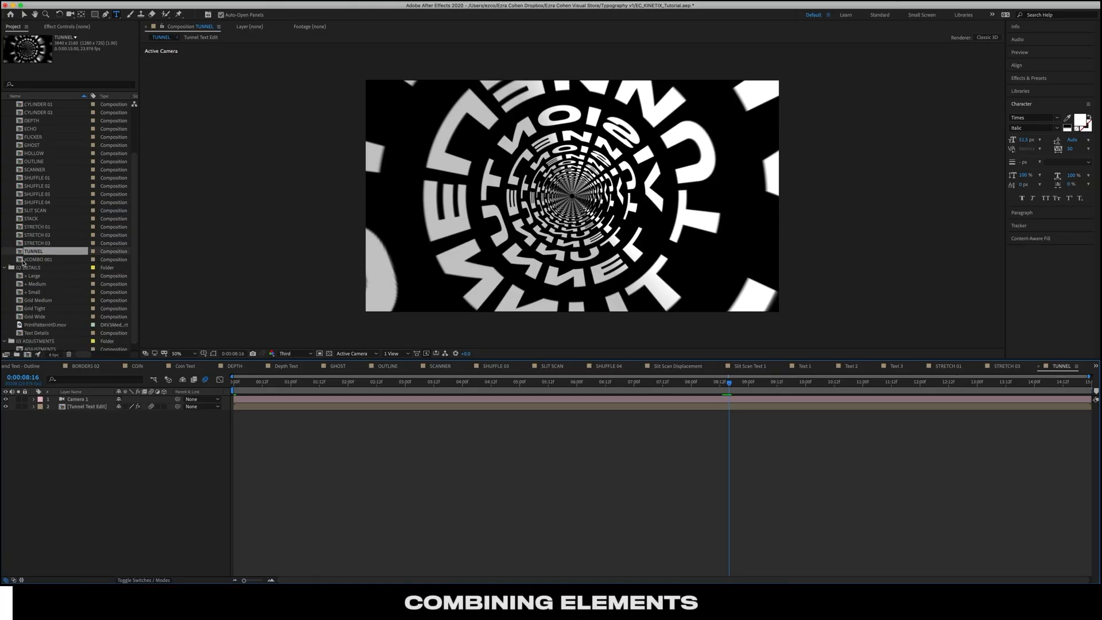
scroll(23, 263, down, 1)
In zCOMBO 001, drag STRETCH 03 above Text Details, + Large and Grid Tight, briefly checking transparency
double_click(19, 251)
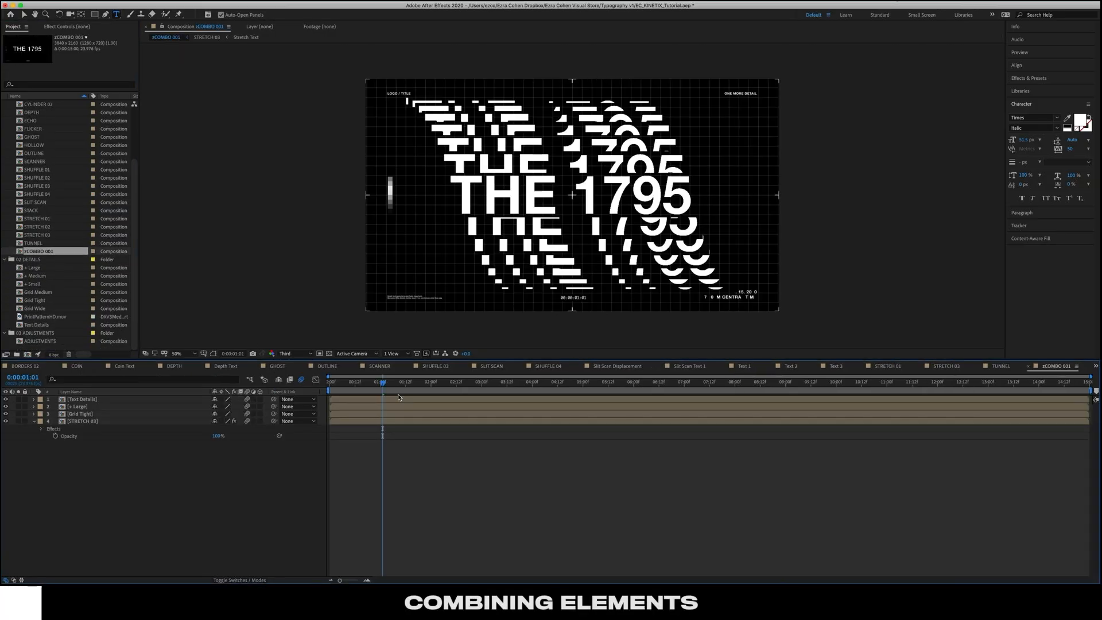
drag(373, 383, 279, 388)
key(space)
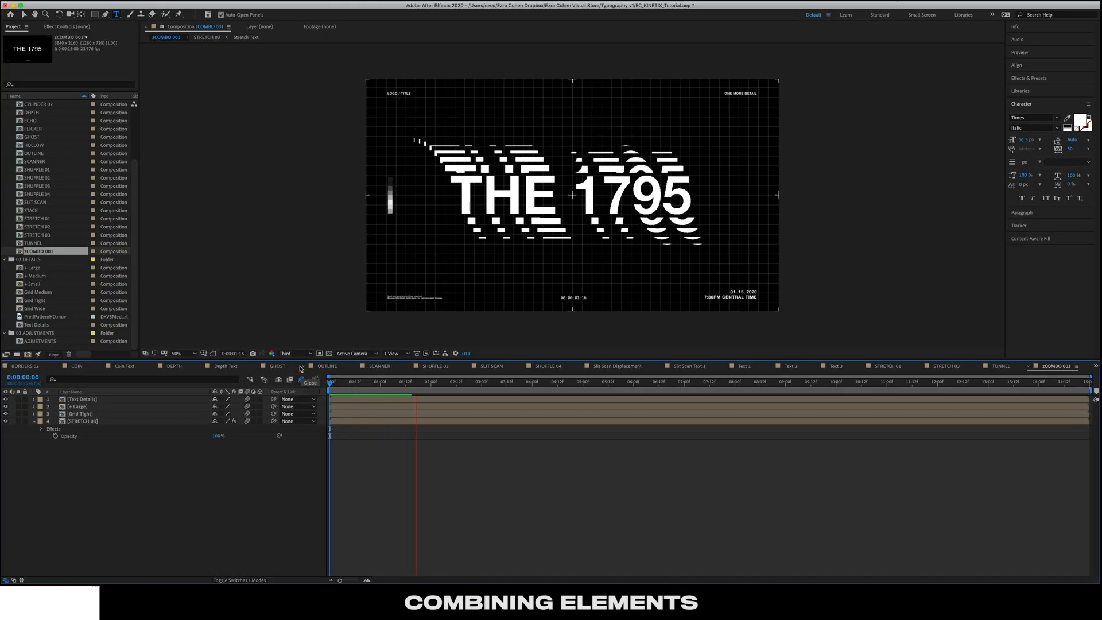
click(87, 421)
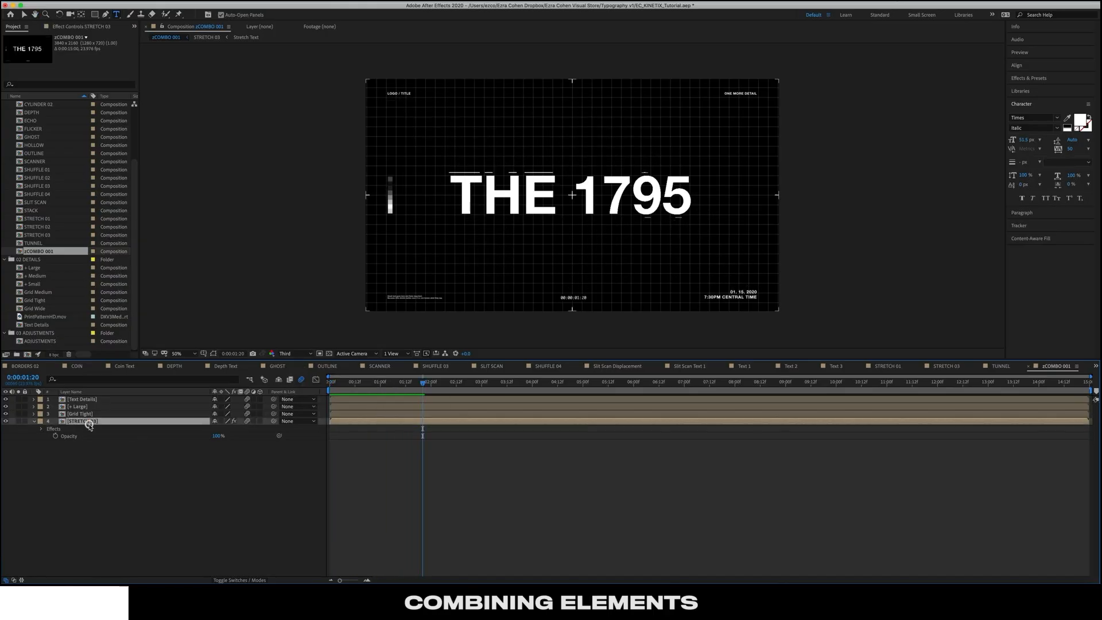
drag(92, 421, 92, 397)
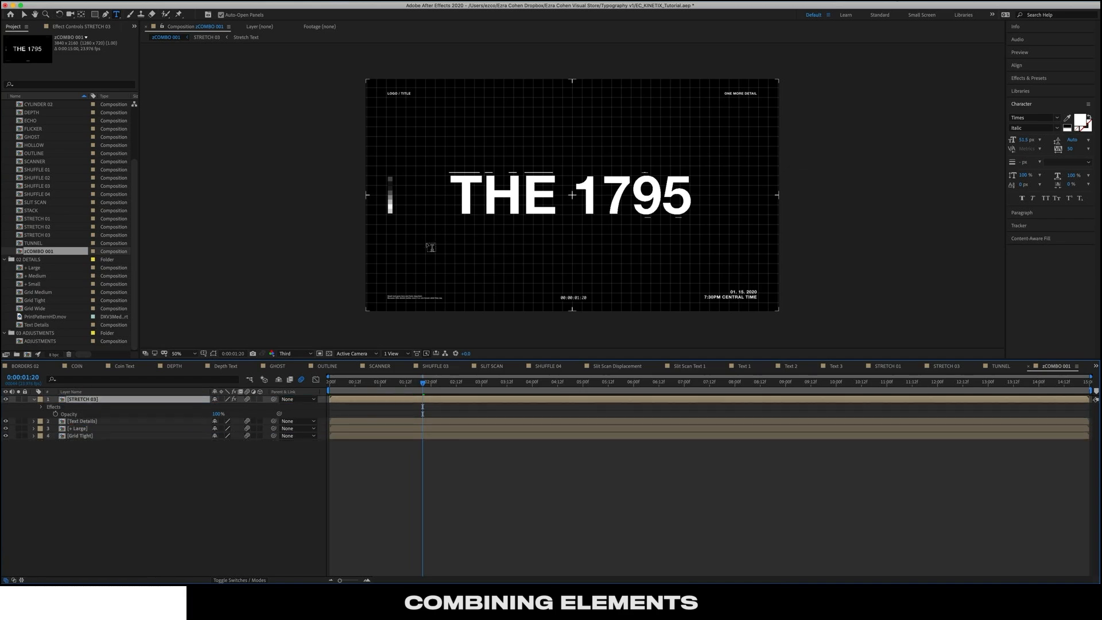
click(329, 354)
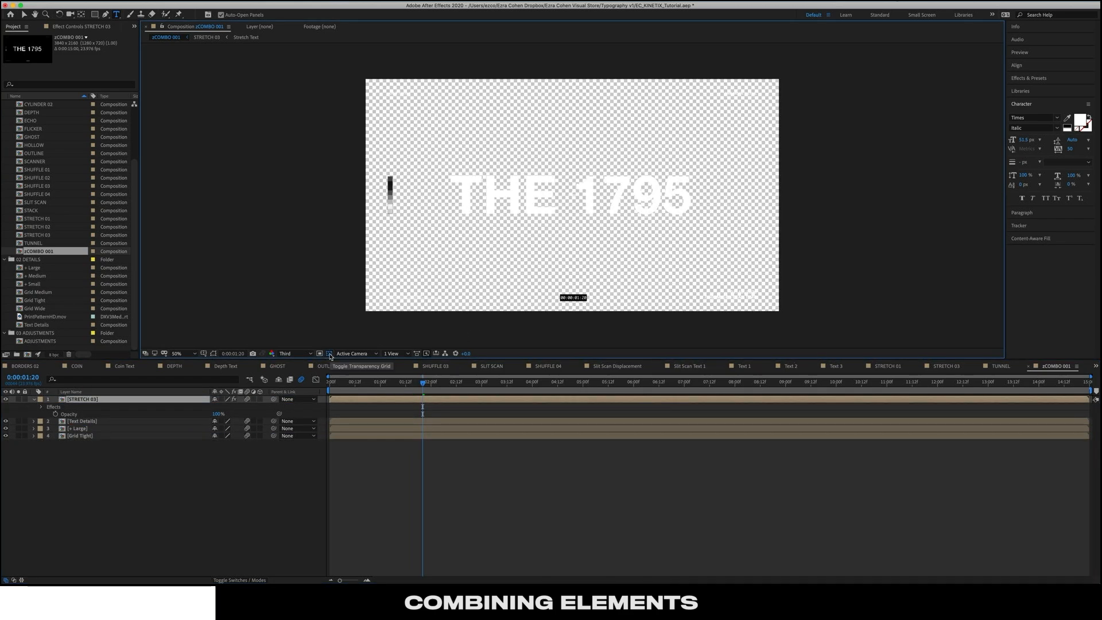
click(330, 354)
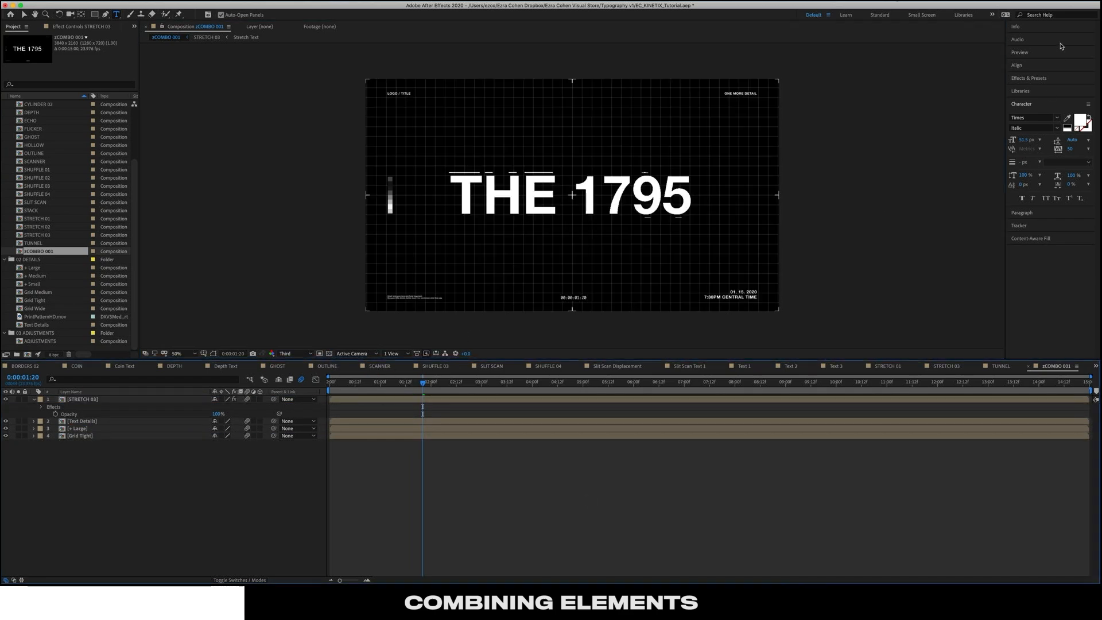
Create a new solid layer coloured bright blue 1D00FF
click(152, 1)
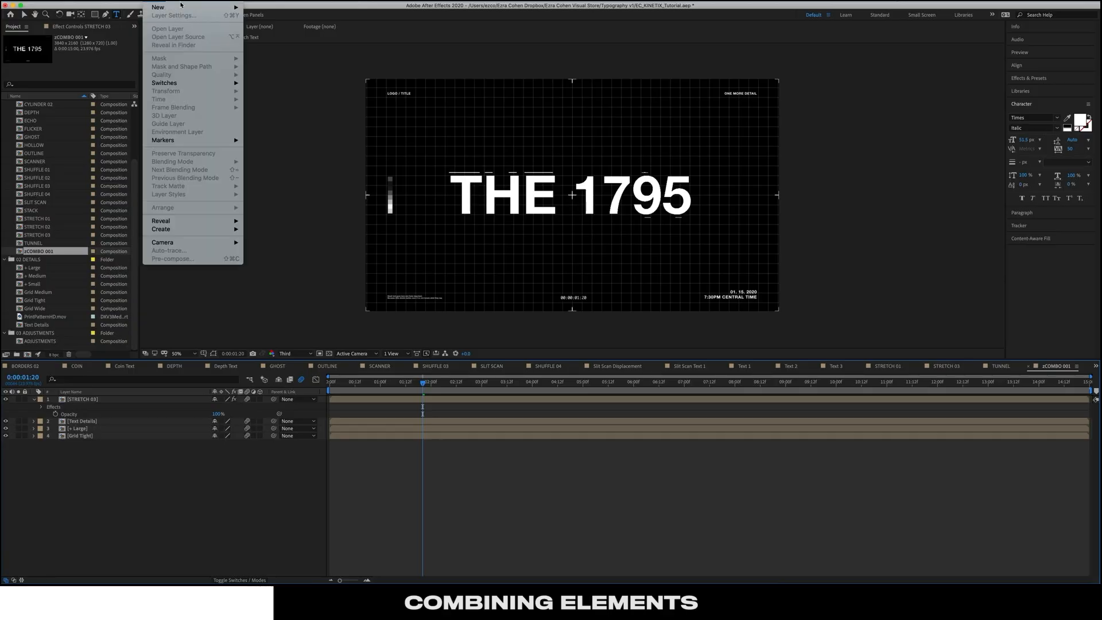
mouse_move(172, 6)
click(276, 18)
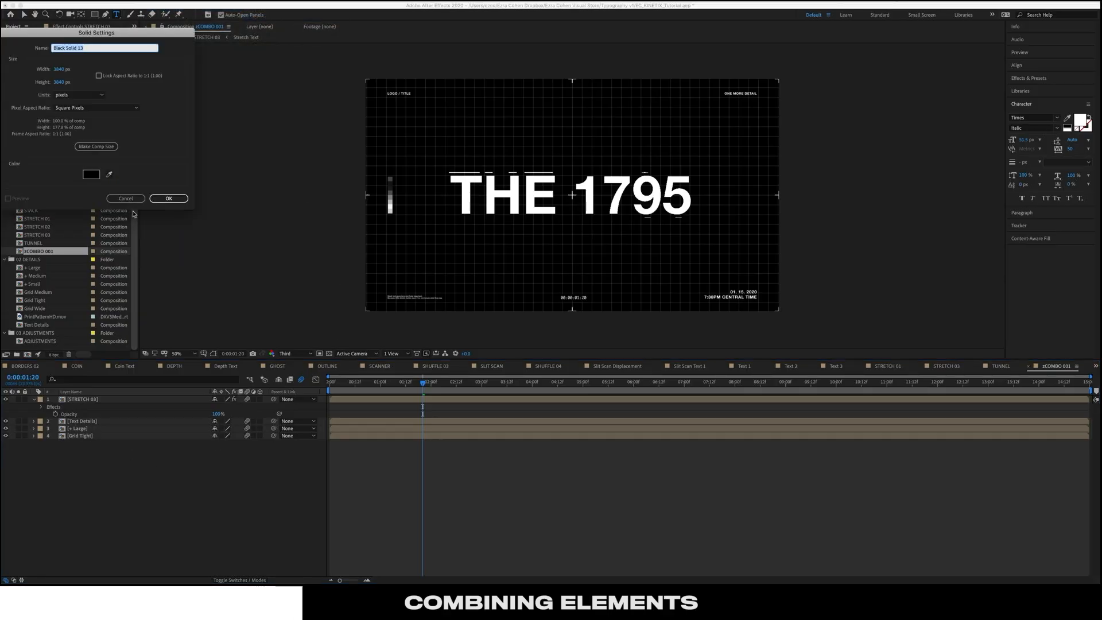
click(90, 175)
click(125, 79)
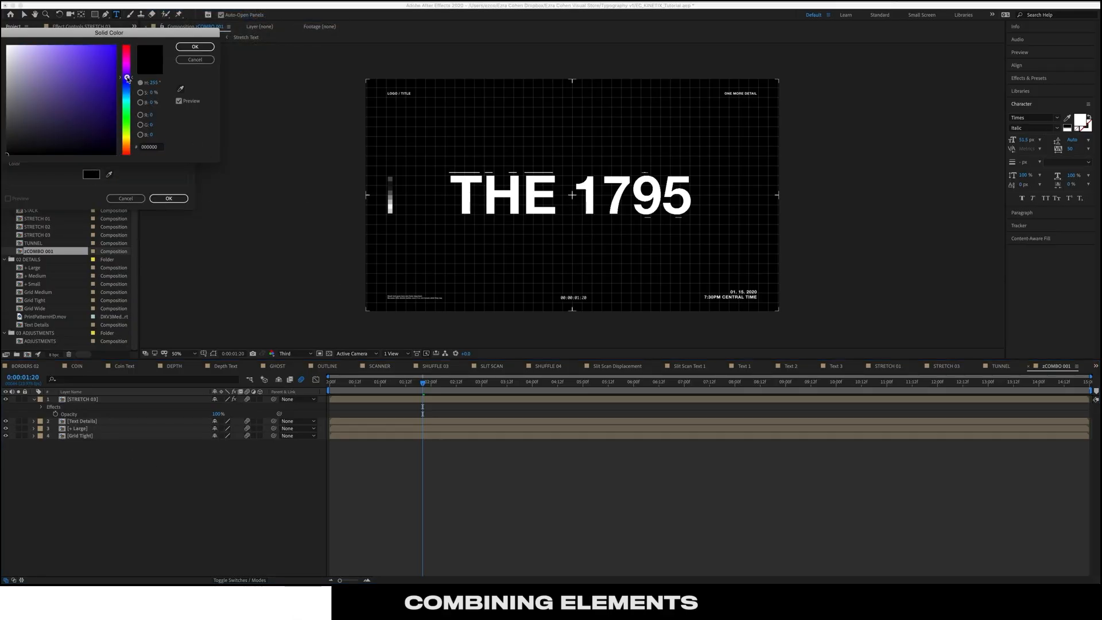
drag(114, 46, 147, 38)
click(195, 46)
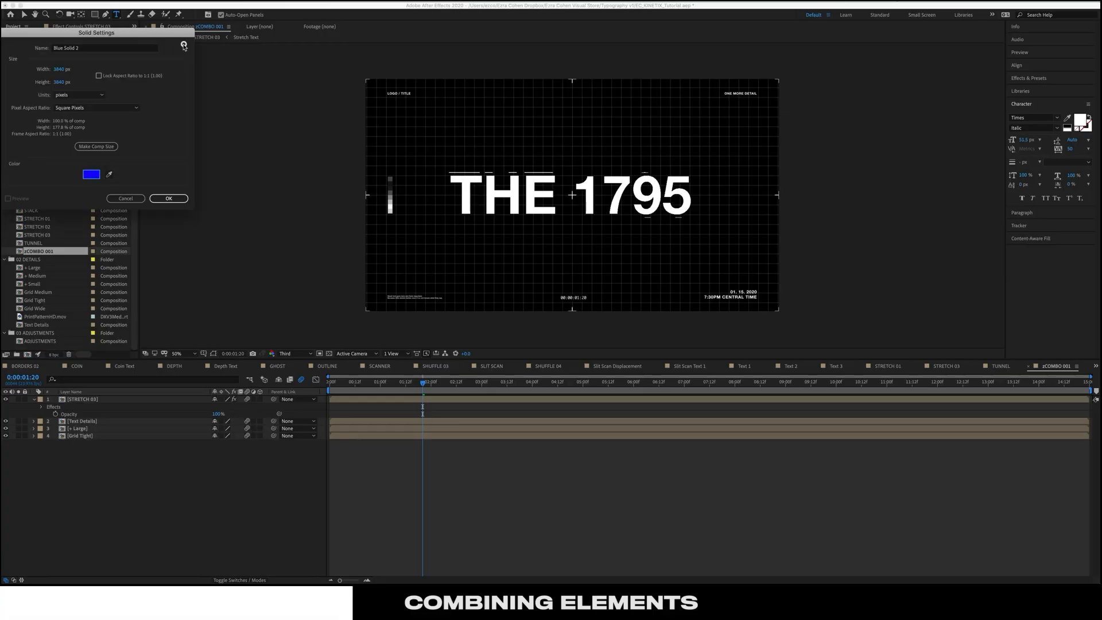
click(169, 198)
Move Blue Solid 2 to the bottom of the stack and preview from the start
drag(85, 400, 98, 487)
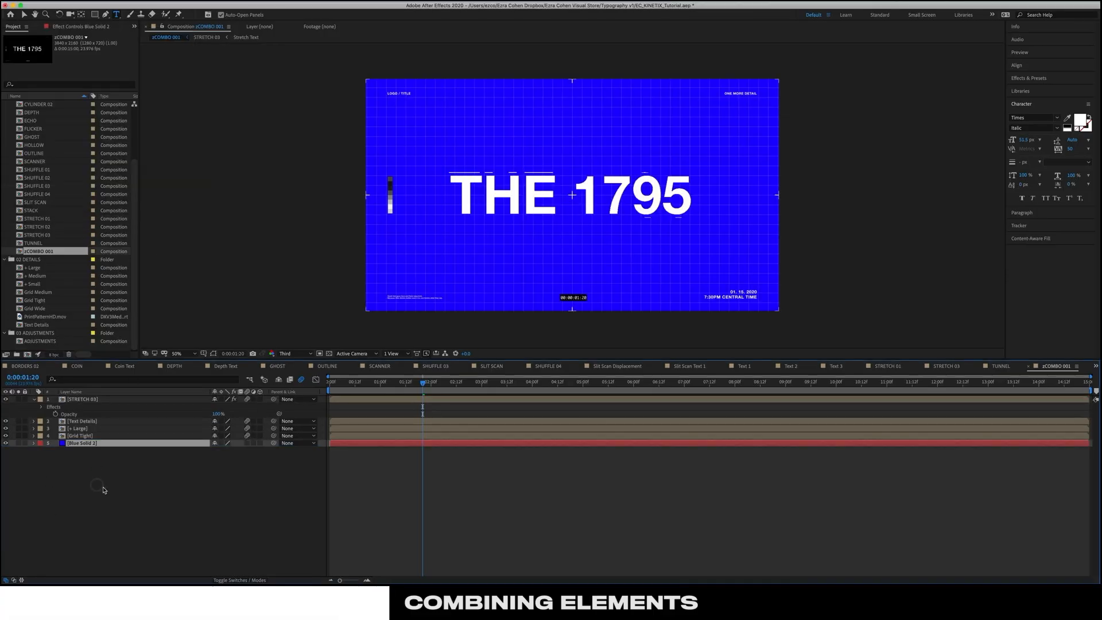
click(508, 382)
click(331, 383)
key(space)
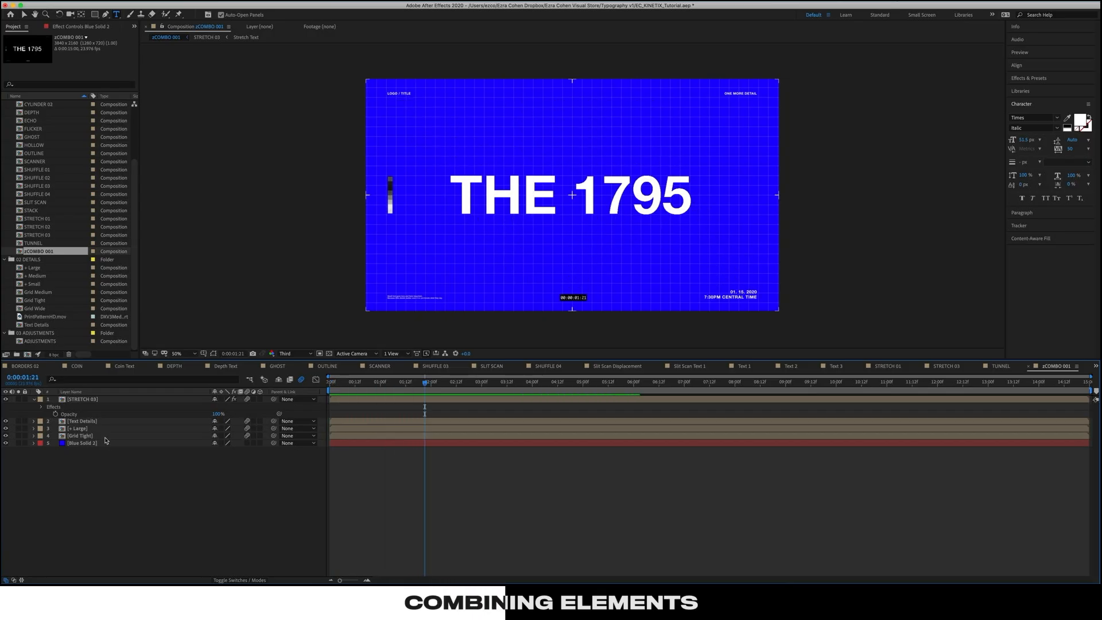
Apply the Tint effect to the STRETCH 03 layer
click(95, 400)
click(1023, 79)
click(1028, 90)
text(tint)
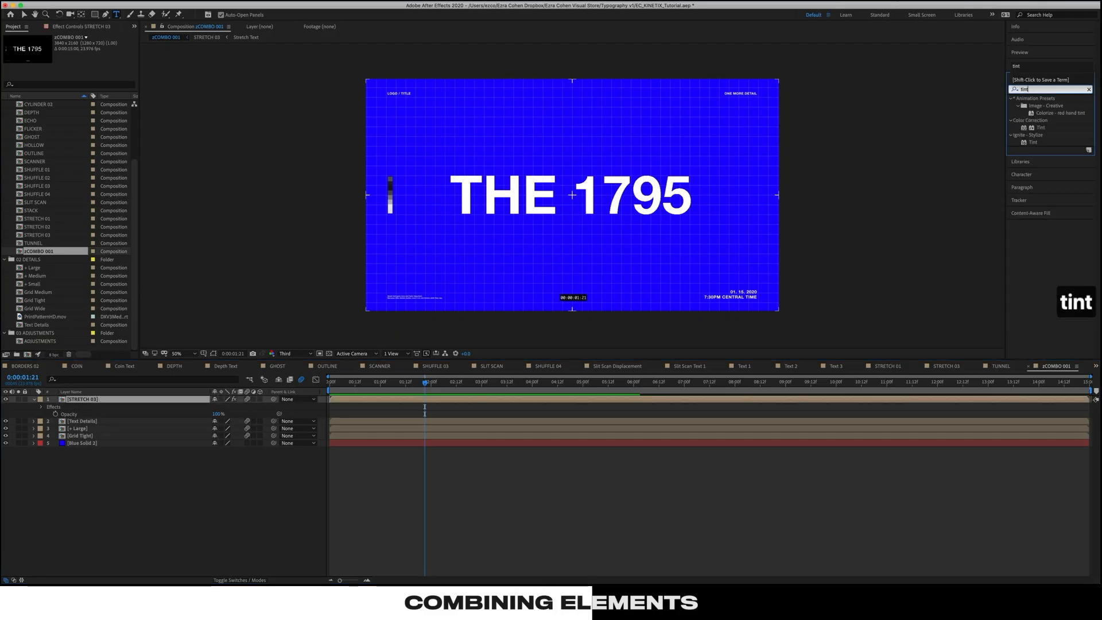
drag(1040, 128, 87, 400)
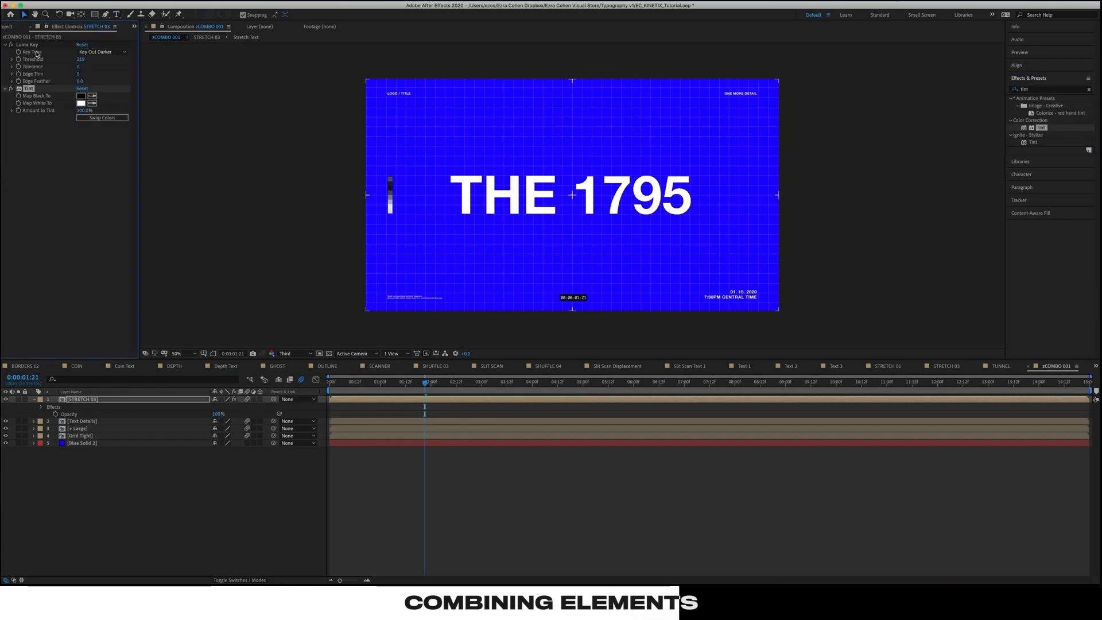
Preview STRETCH 03 with Luma Key off, then turn Luma Key back on
click(12, 45)
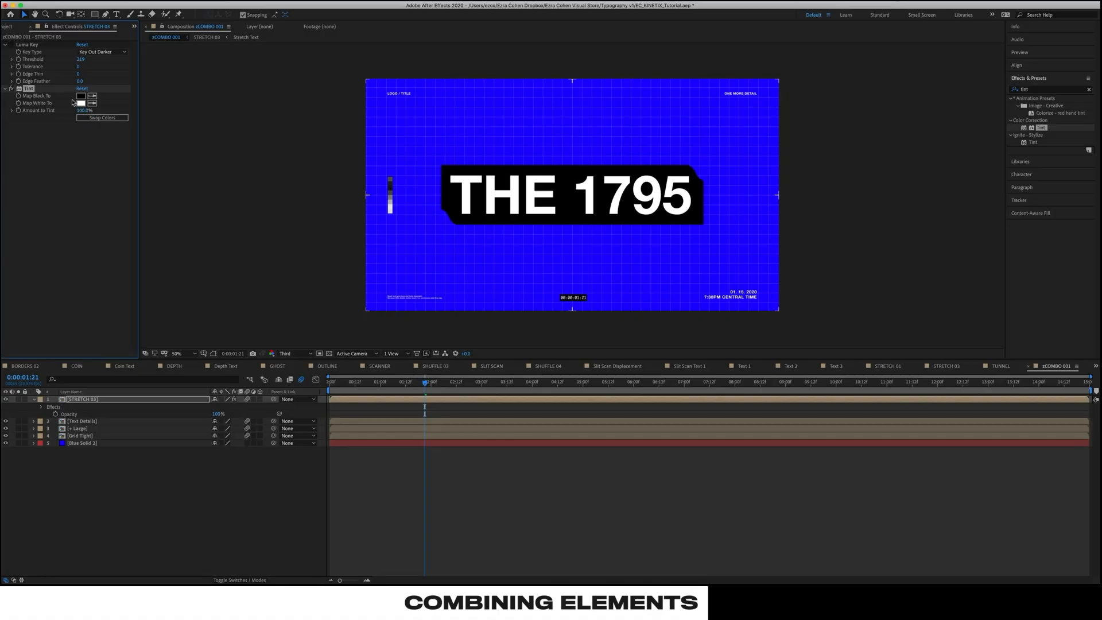
key(space)
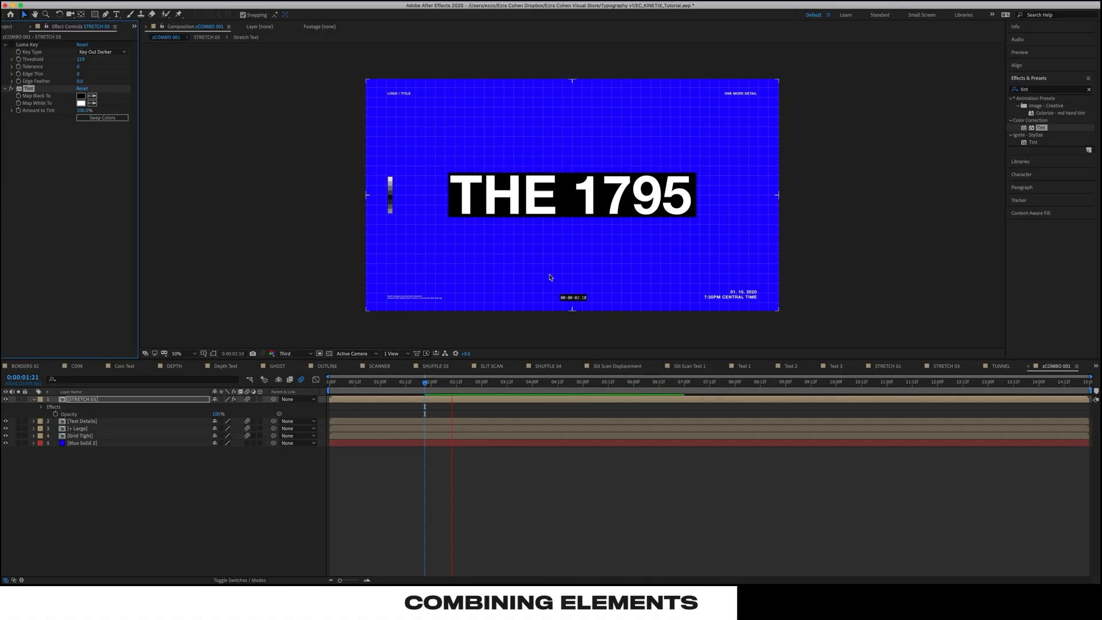
key(space)
drag(660, 383, 394, 394)
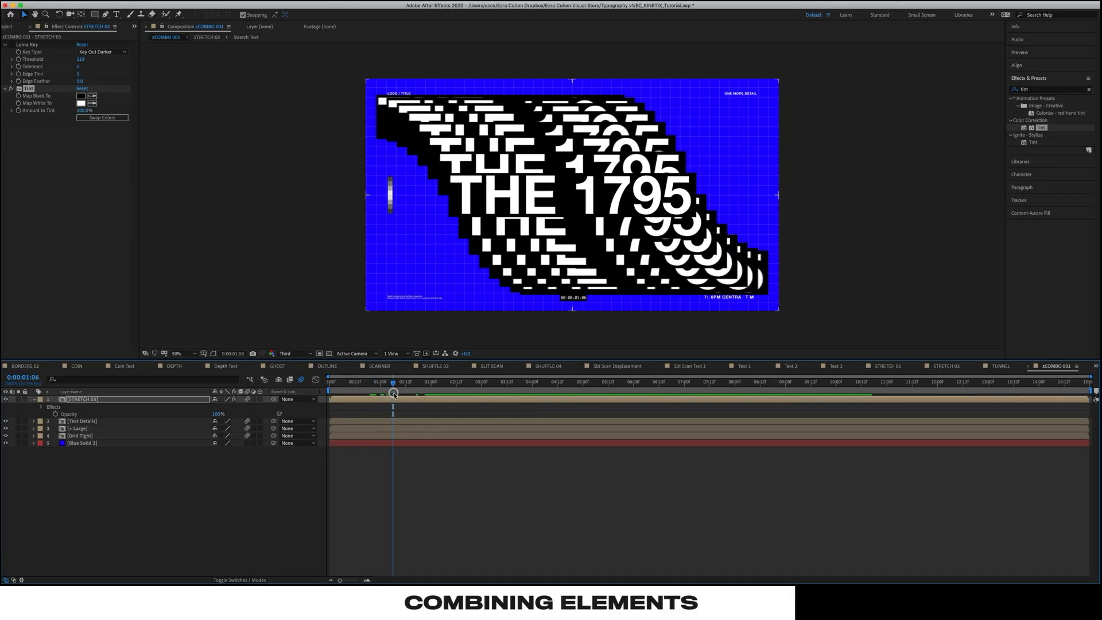
click(11, 44)
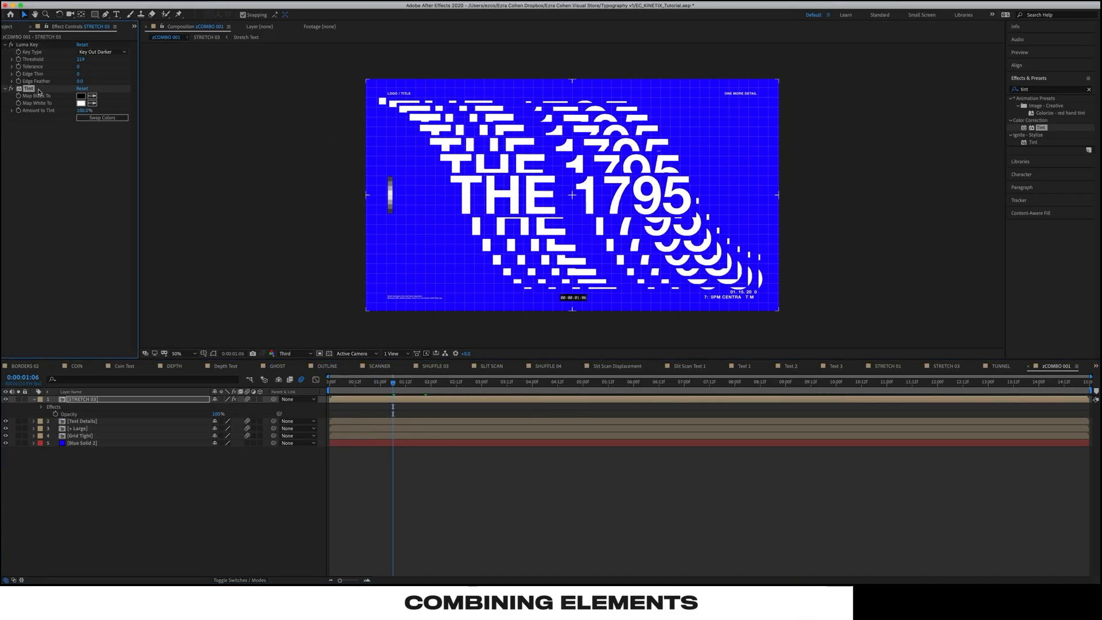
Set Tint's Map White To red and preview, then undo the tint and blue solid
click(81, 103)
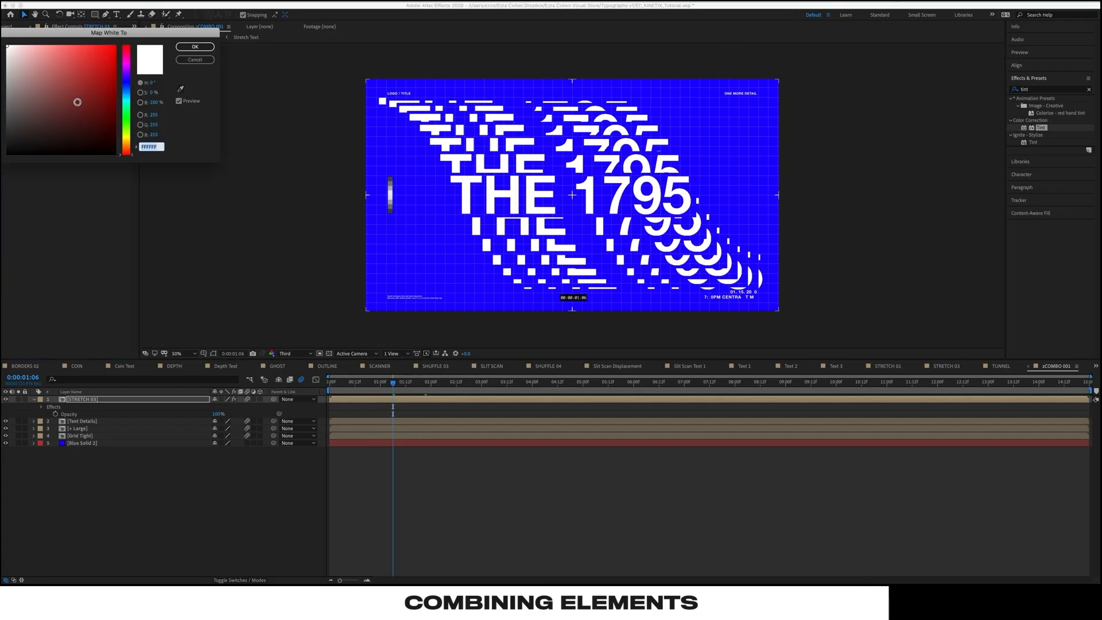
click(114, 54)
click(196, 47)
click(620, 491)
drag(599, 383, 303, 405)
key(space)
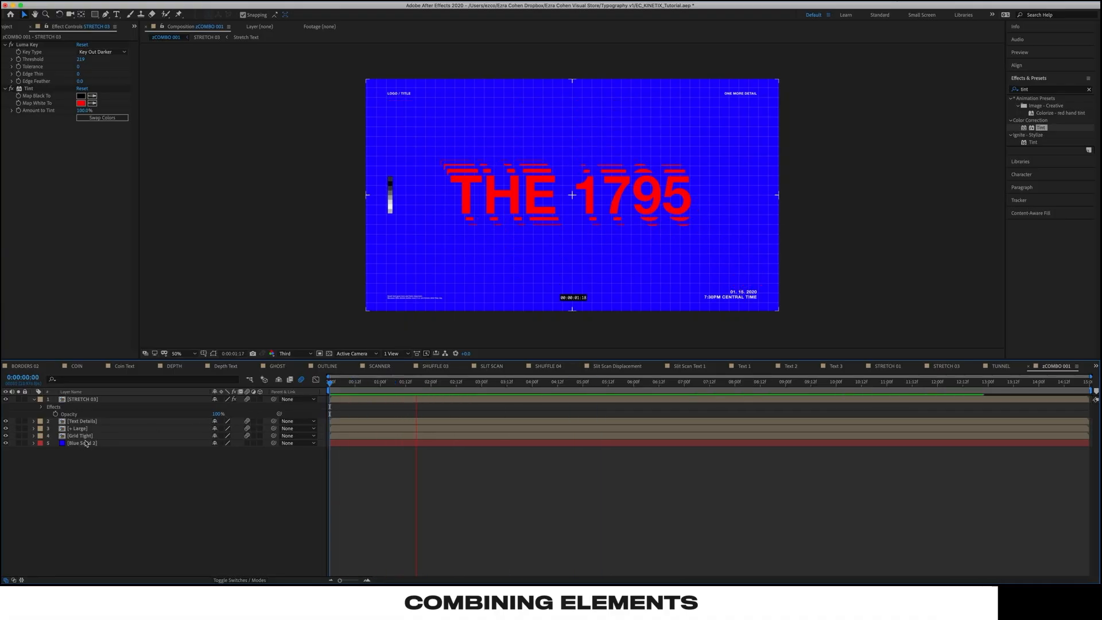
key(super+z)
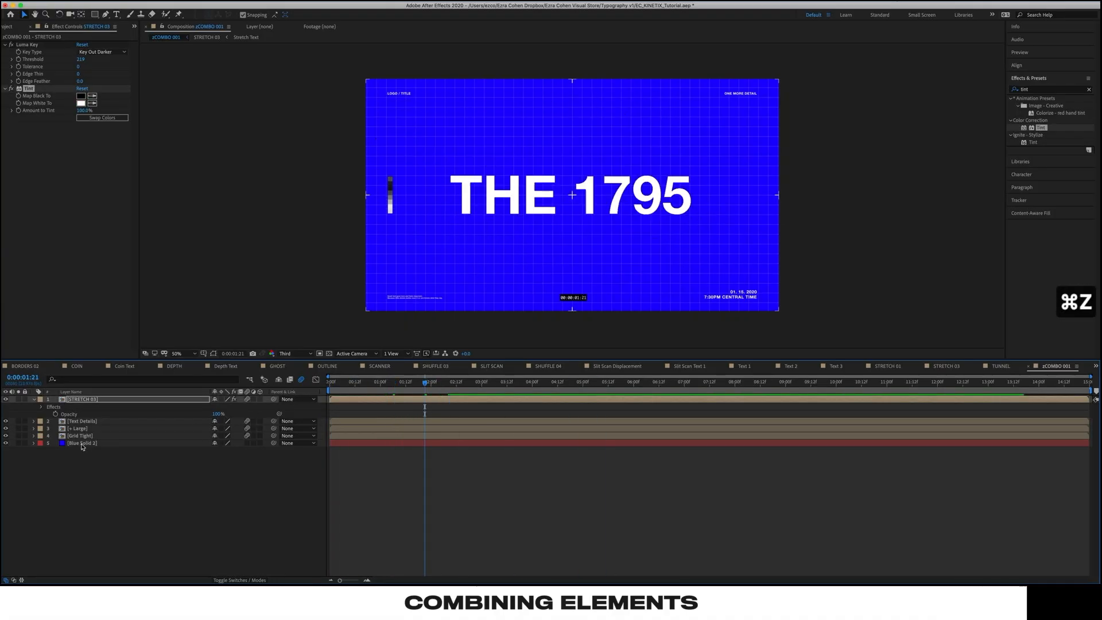
key(super+z)
key(super+z)
key(super+z)
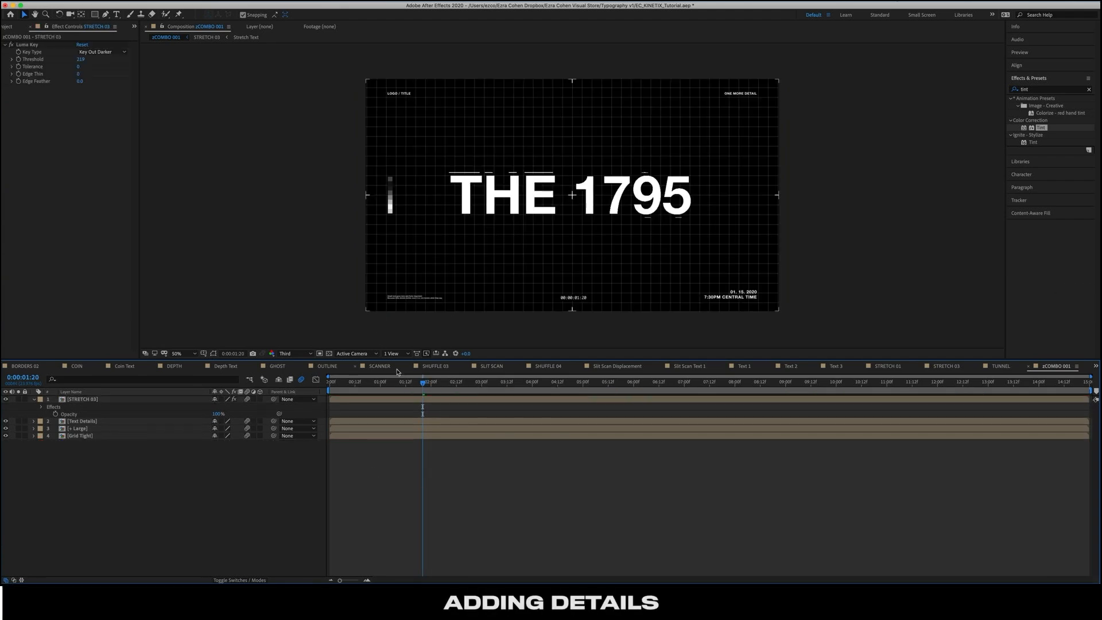
Turn off the Text Details, + Large and Grid Tight layers and preview THE 1795 alone from the start
drag(422, 383, 322, 388)
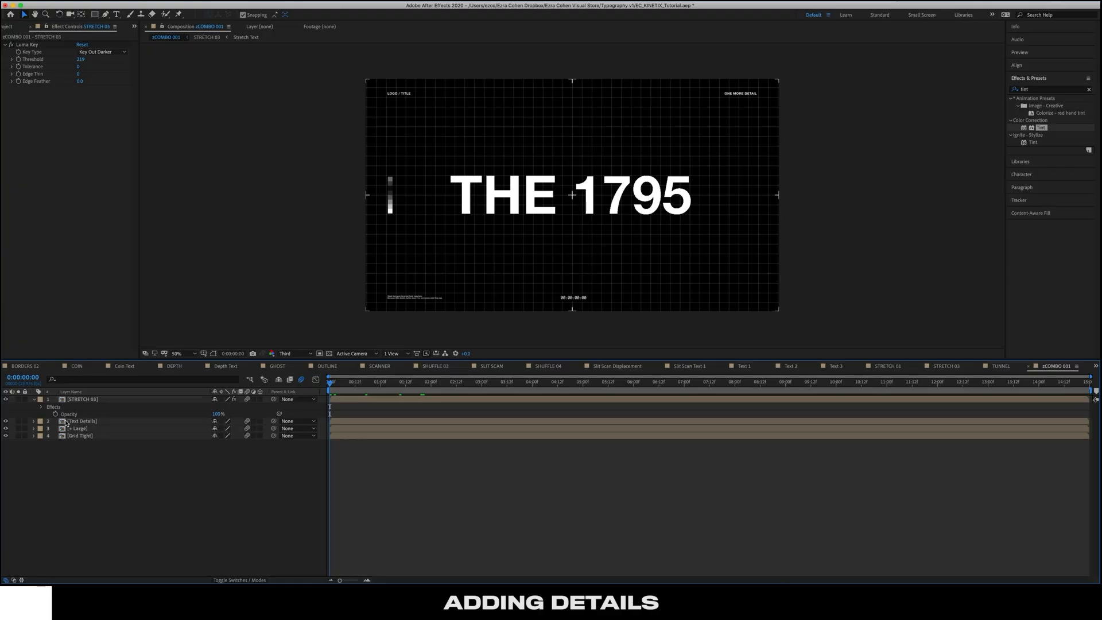
drag(6, 421, 6, 437)
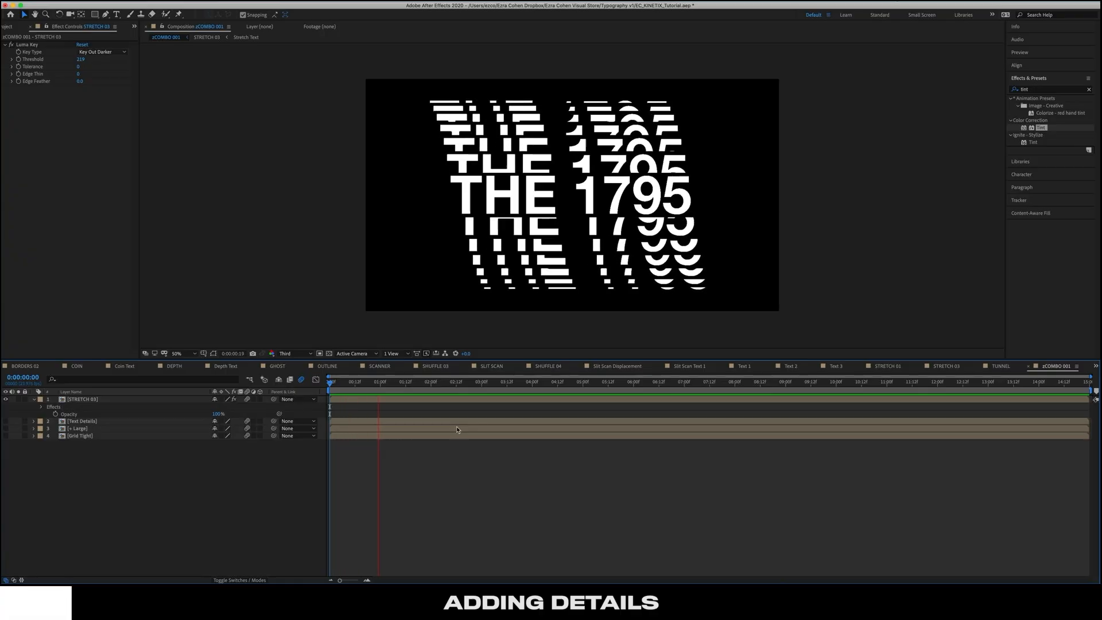
key(space)
drag(440, 385, 302, 396)
key(space)
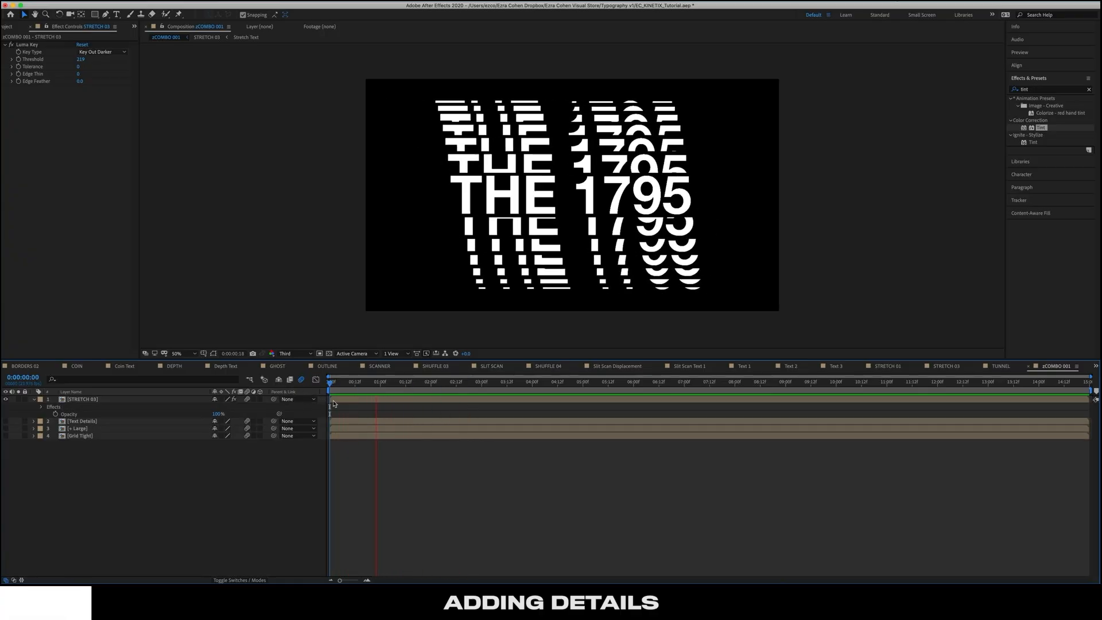
key(space)
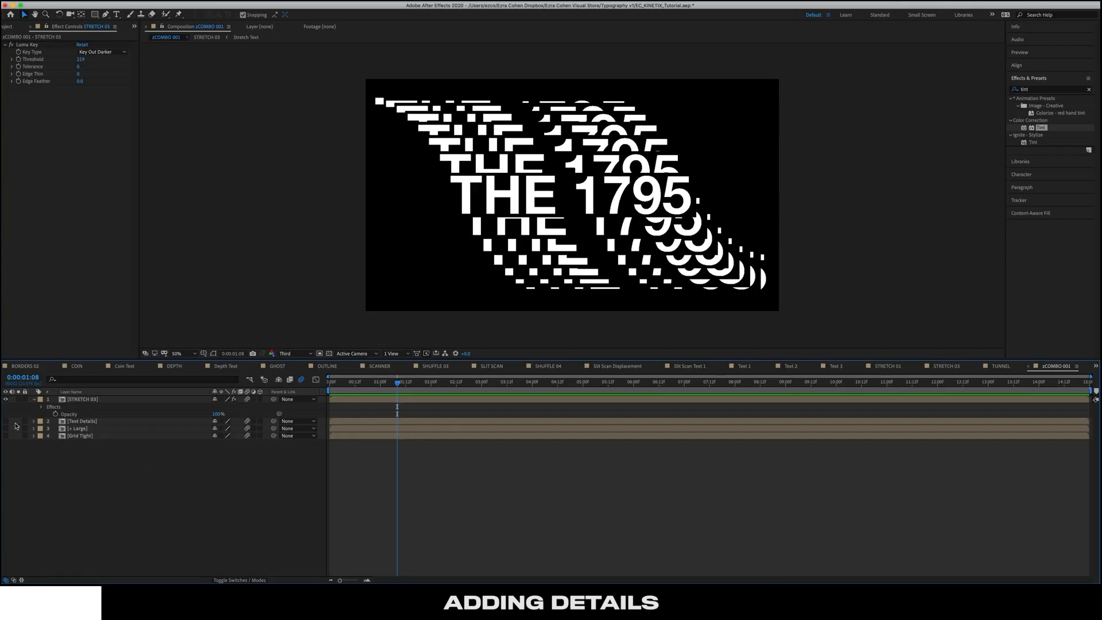
Delete the old Text Details, + Large and Grid Tight layers from zCOMBO 001
click(5, 421)
click(81, 421)
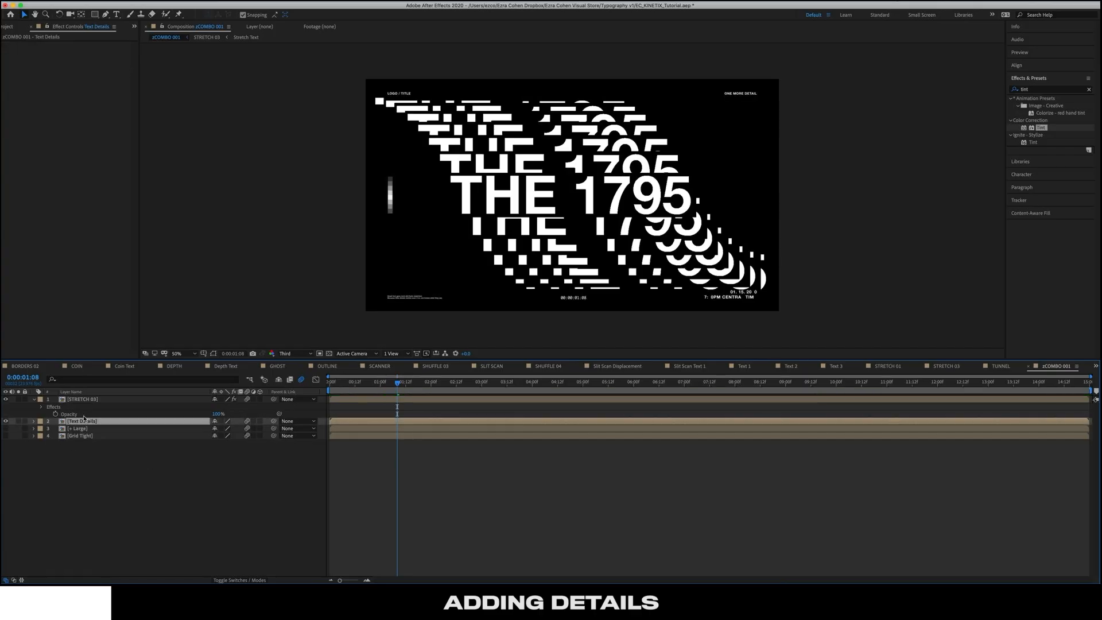
key(Delete)
drag(113, 465, 94, 421)
key(Delete)
Add Text Details and + Small from the 02 DETAILS folder, with + Small below Text Details
click(9, 27)
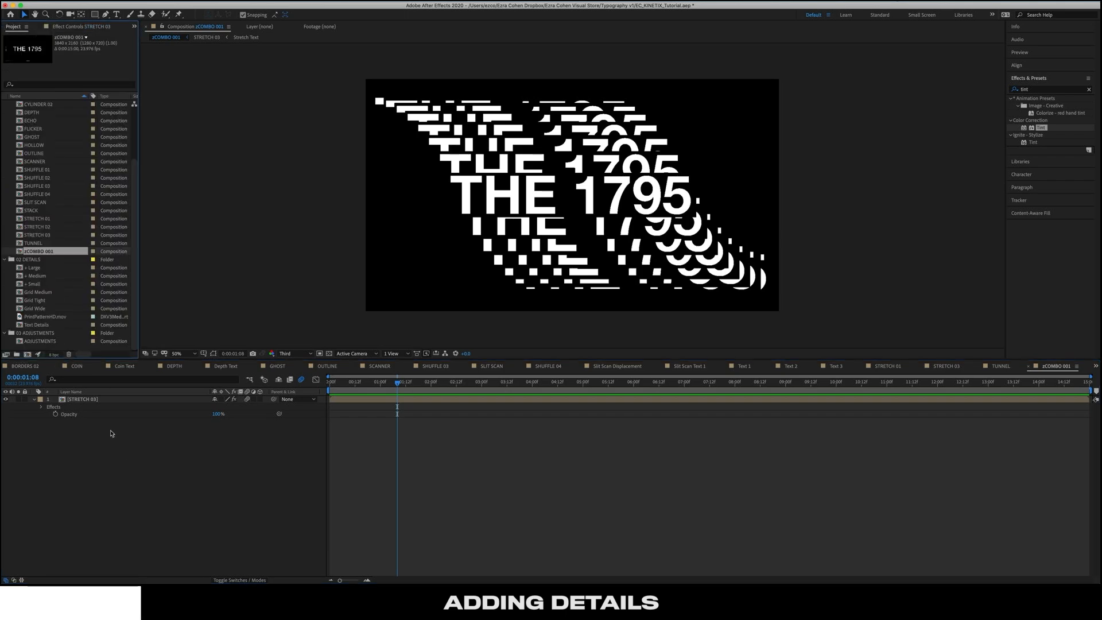
click(30, 261)
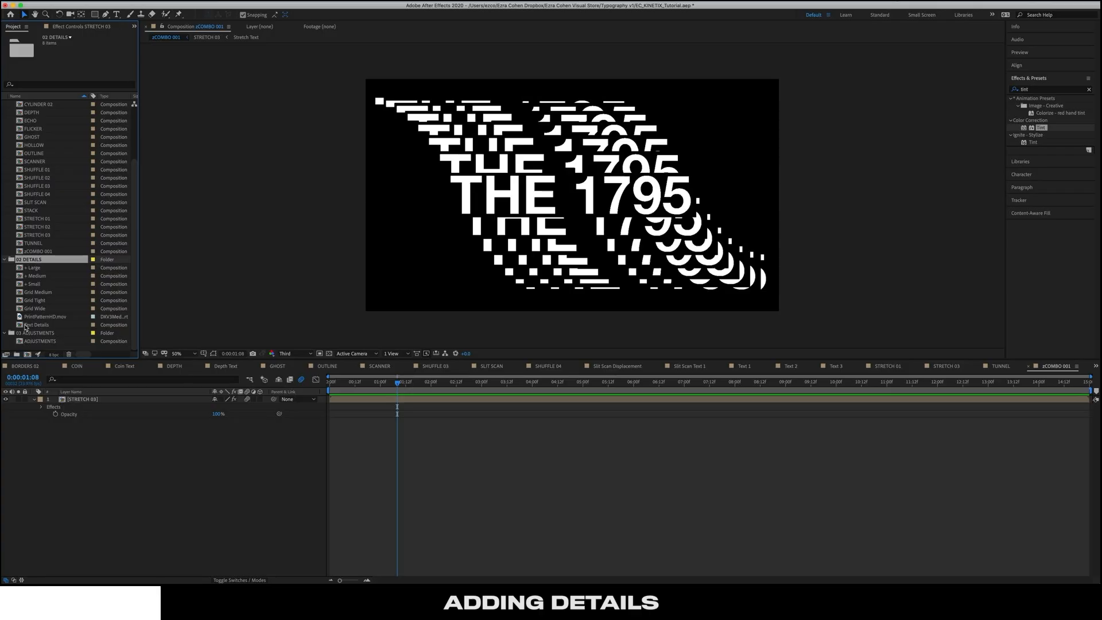
drag(19, 326, 119, 466)
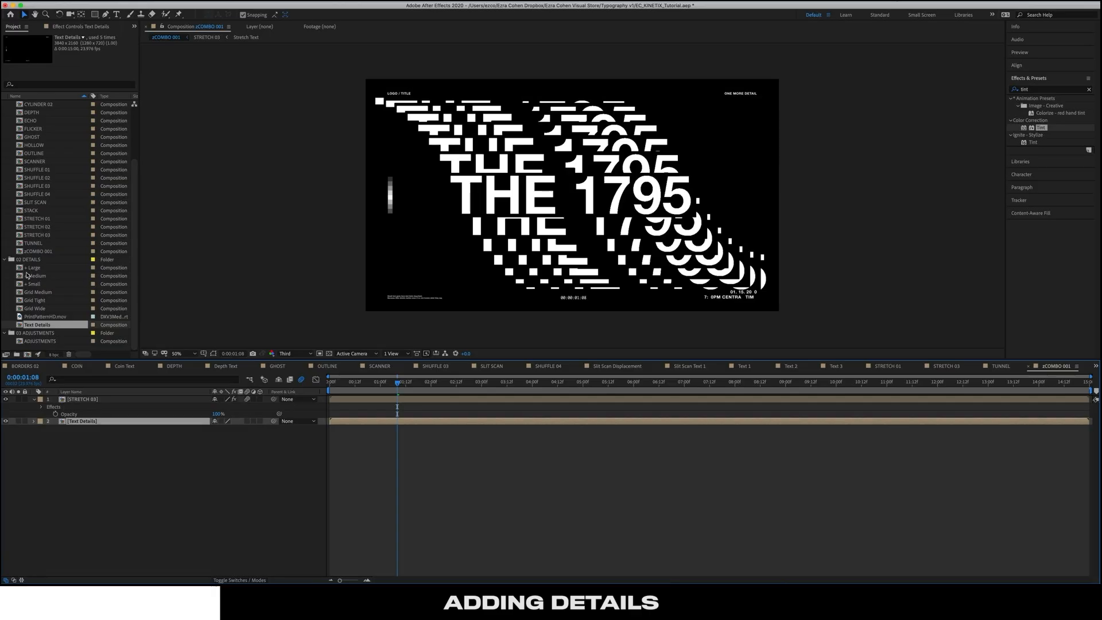
drag(31, 283, 124, 436)
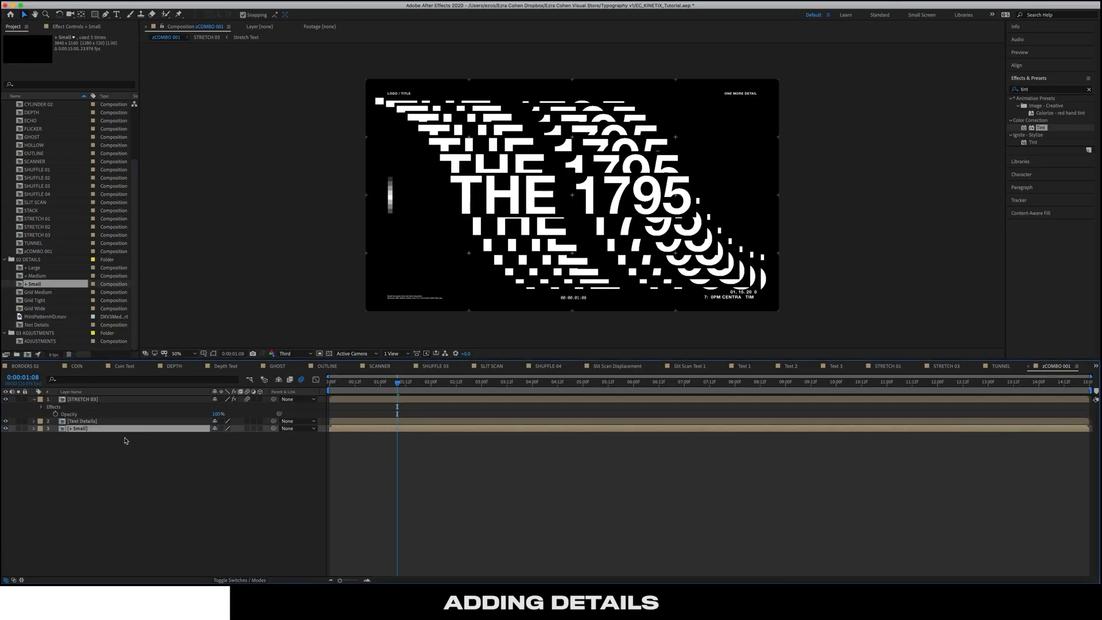
mouse_move(379, 383)
mouse_down()
mouse_move(529, 384)
mouse_move(365, 385)
mouse_up()
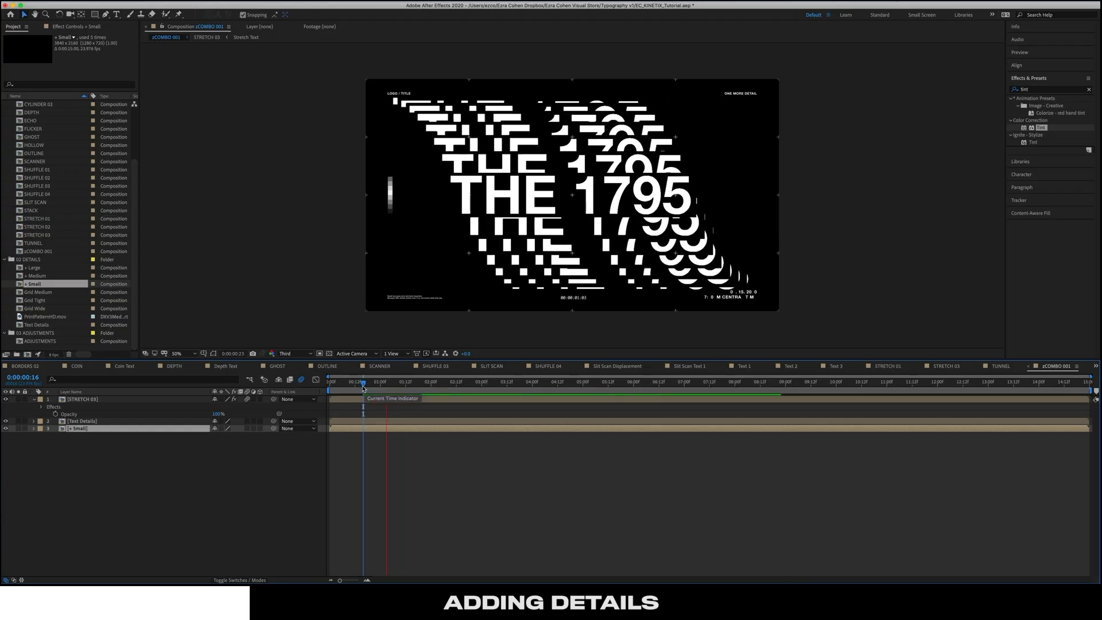
Stop the preview, step back to an earlier frame, and open the [Text Details] precomp
key(space)
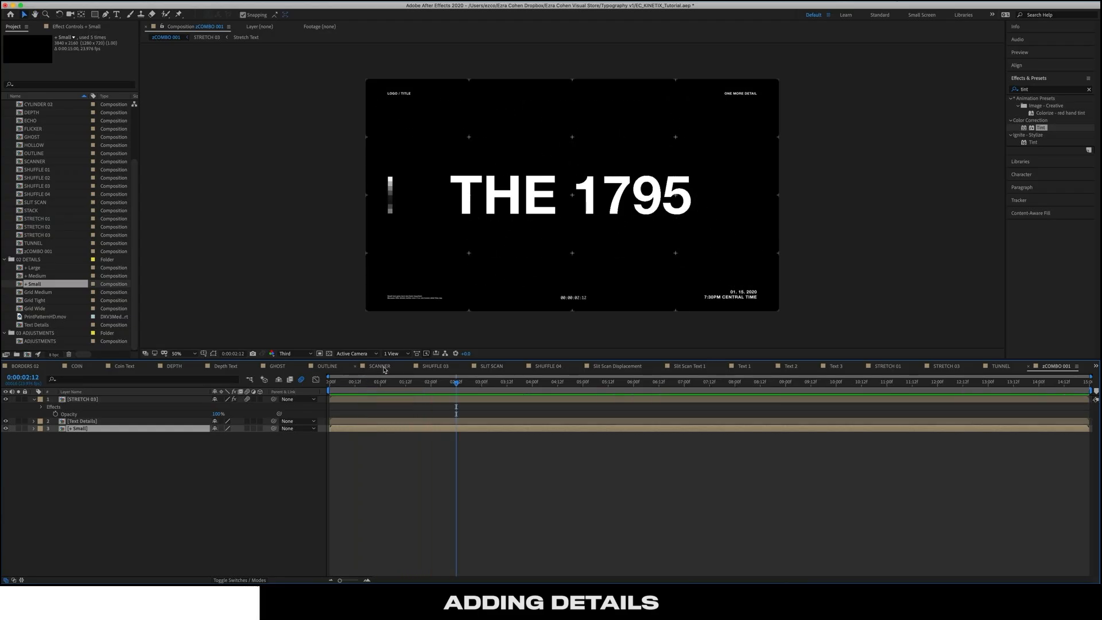
mouse_move(396, 388)
mouse_down()
mouse_move(413, 383)
mouse_move(393, 385)
mouse_up()
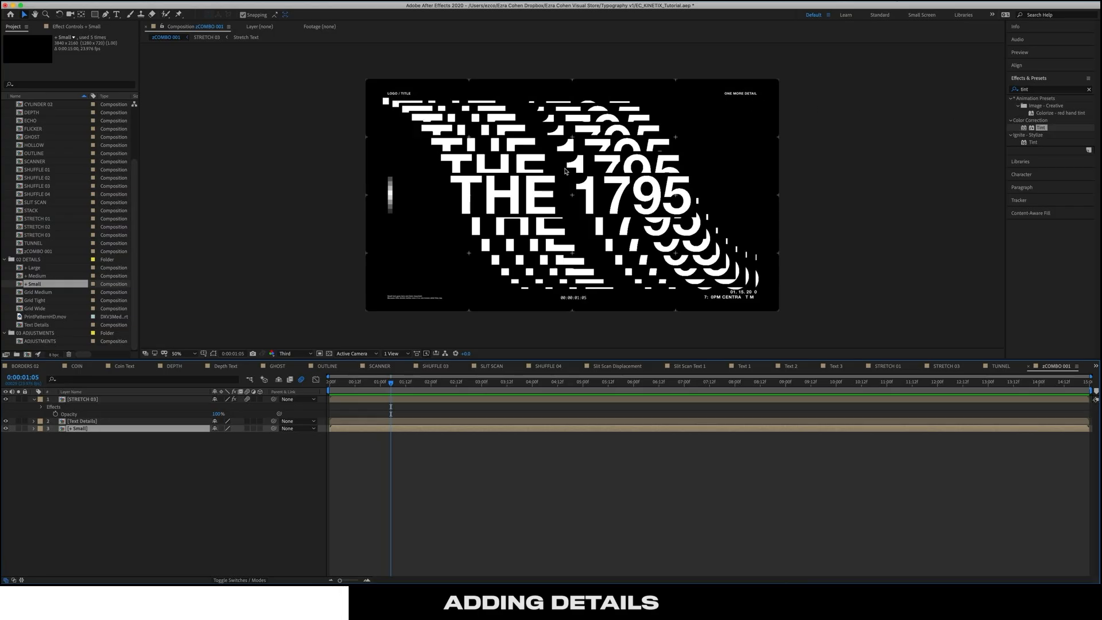
double_click(79, 421)
Scrub the Text Details precomp, keep its background black, and start editing the LOGO / TITLE text
drag(420, 383, 574, 388)
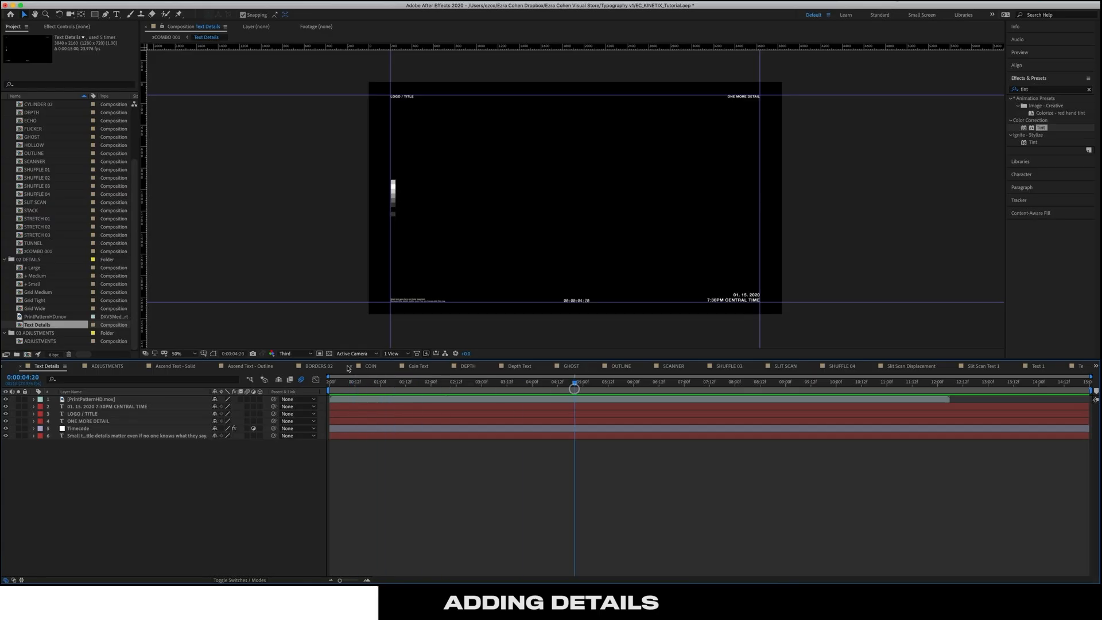
click(329, 353)
click(328, 354)
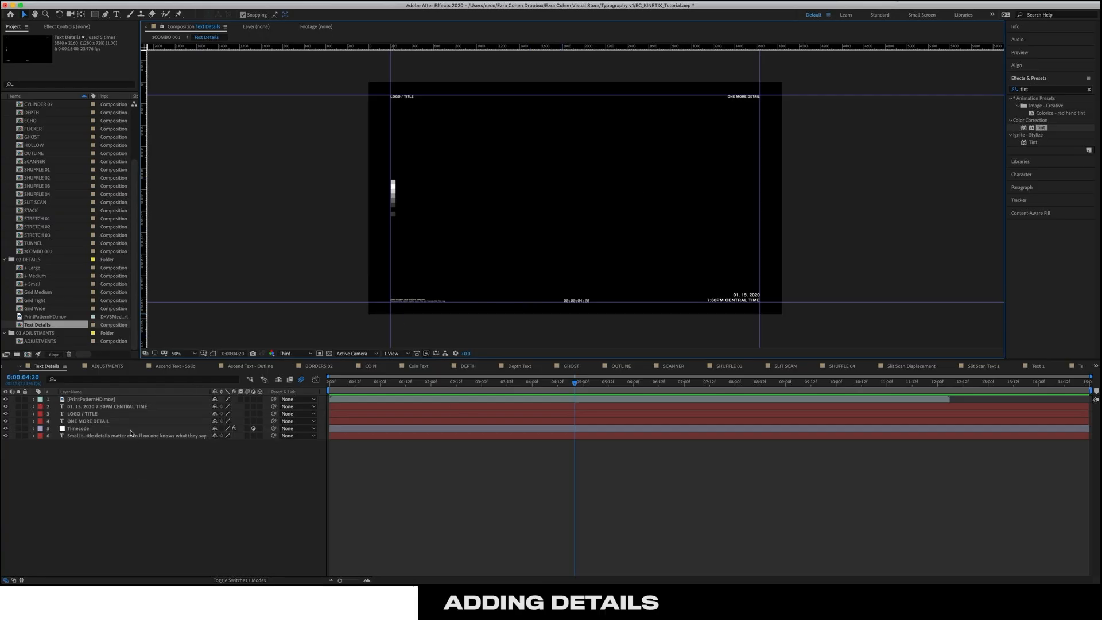
click(78, 436)
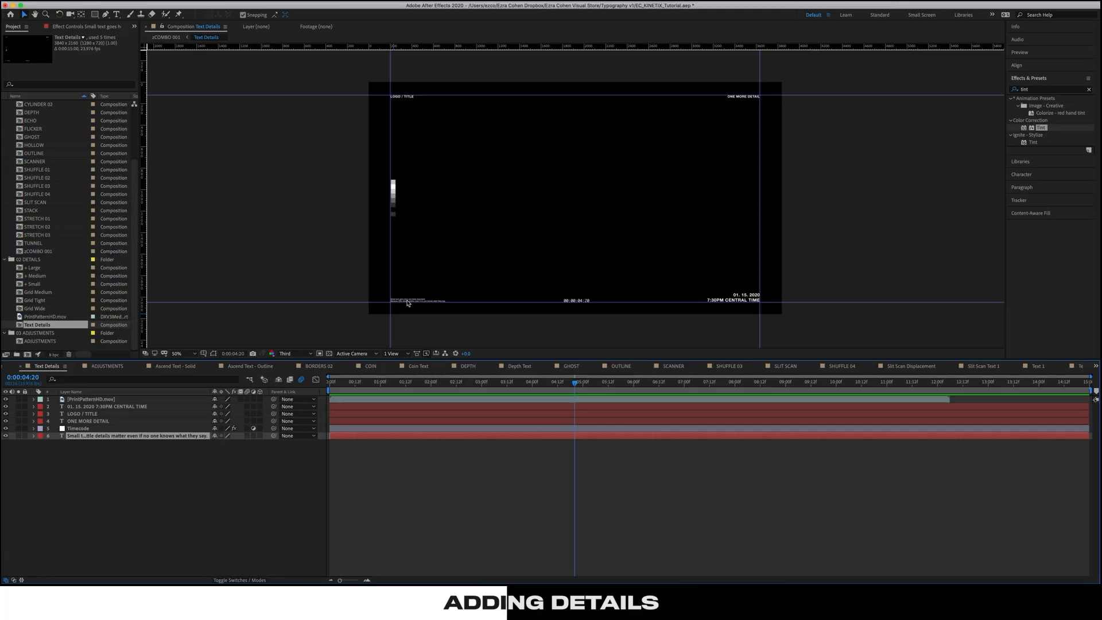
click(86, 415)
key(ctrl+t)
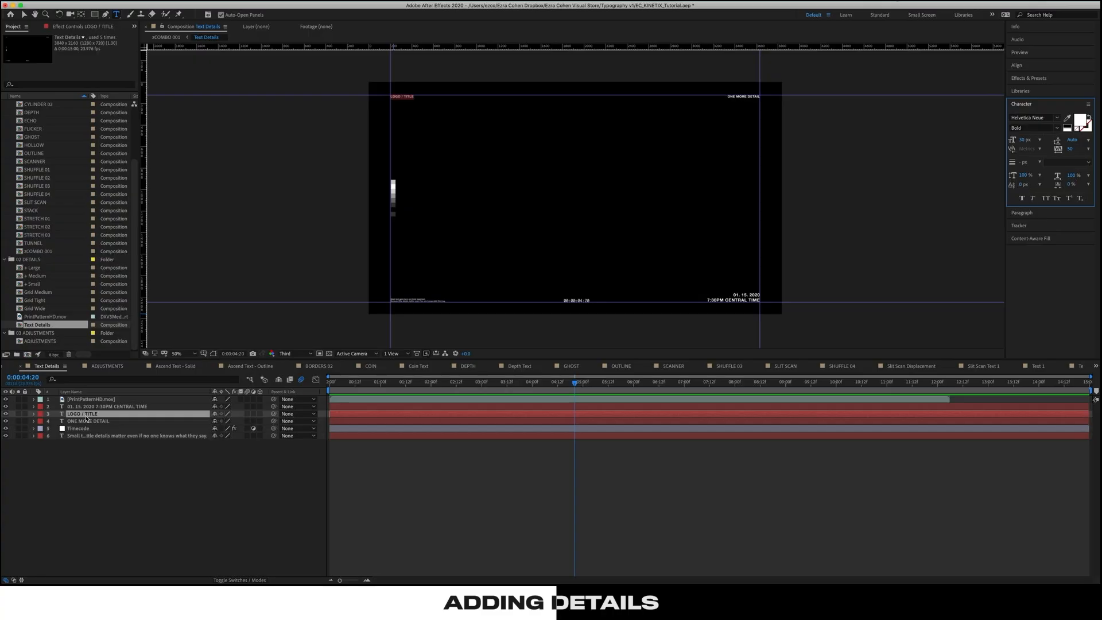
Replace the LOGO / TITLE placeholder with the creator's full name
text(EZRACOHE)
key(BackSpace)
key(BackSpace)
key(BackSpace)
key(BackSpace)
key(BackSpace)
key(BackSpace)
key(BackSpace)
text(ZRA COHEN)
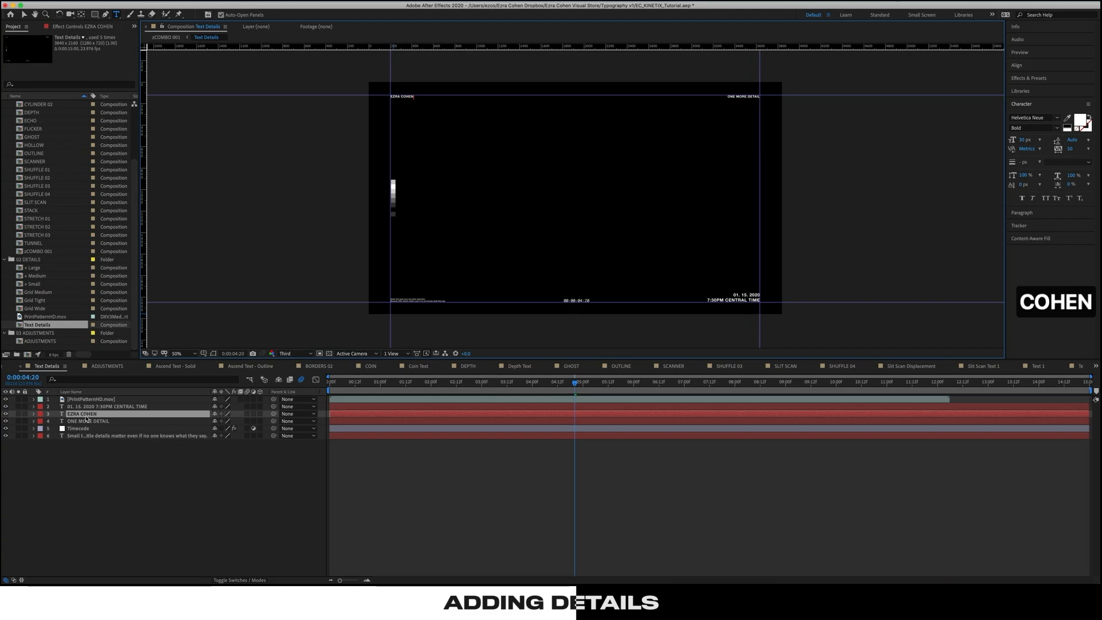
Replace ONE MORE DETAIL with the creator's store web address, then deselect the layers
click(75, 421)
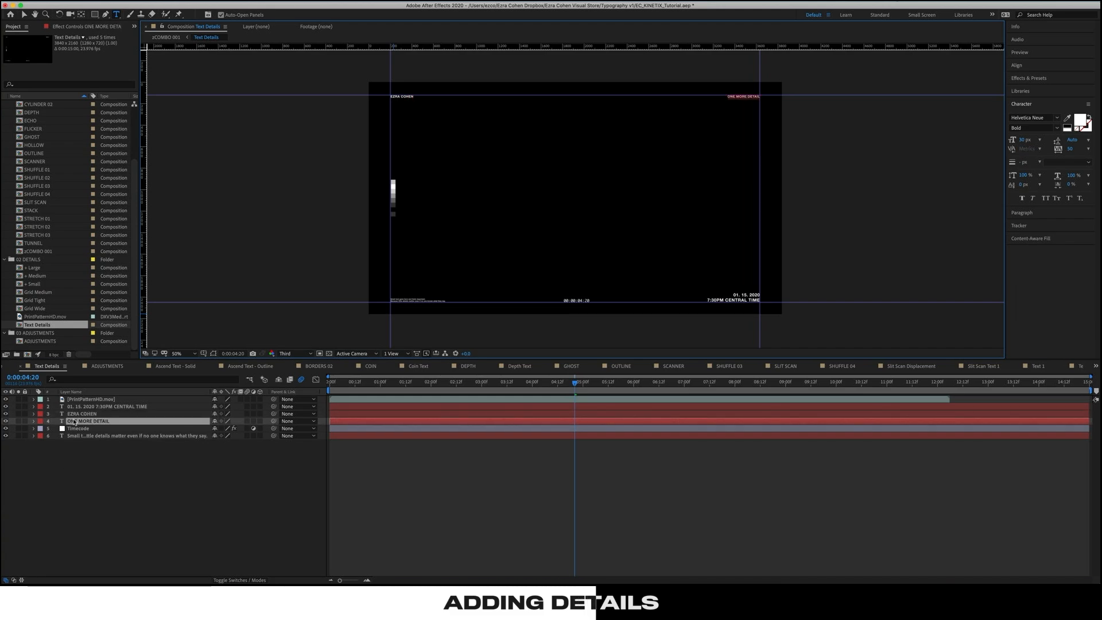
text(STORE.EZRACOHEN.TV)
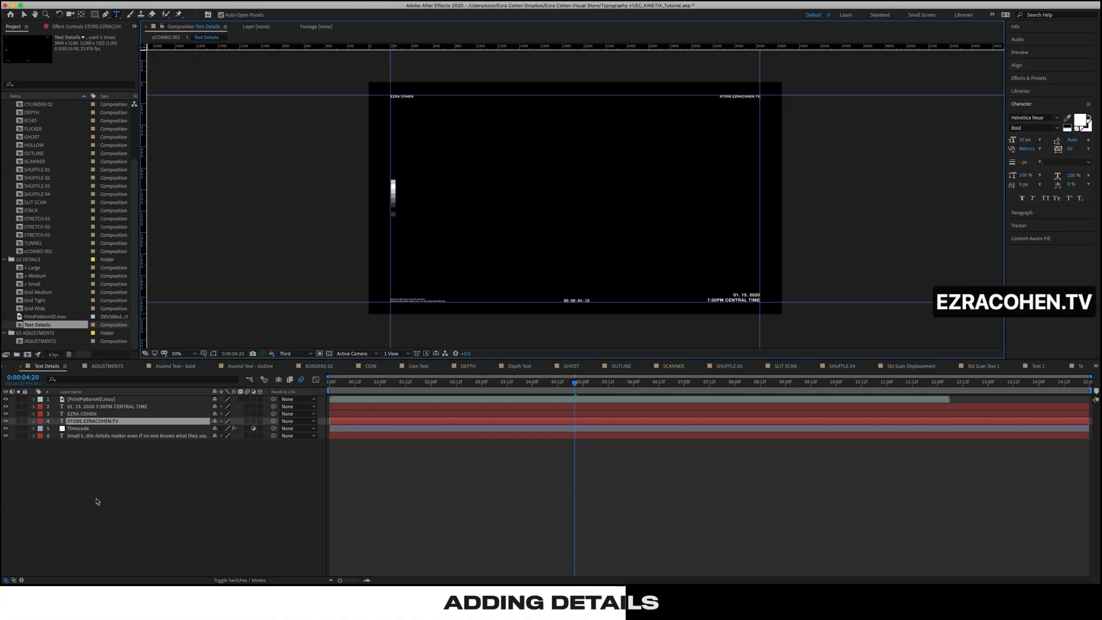
click(92, 406)
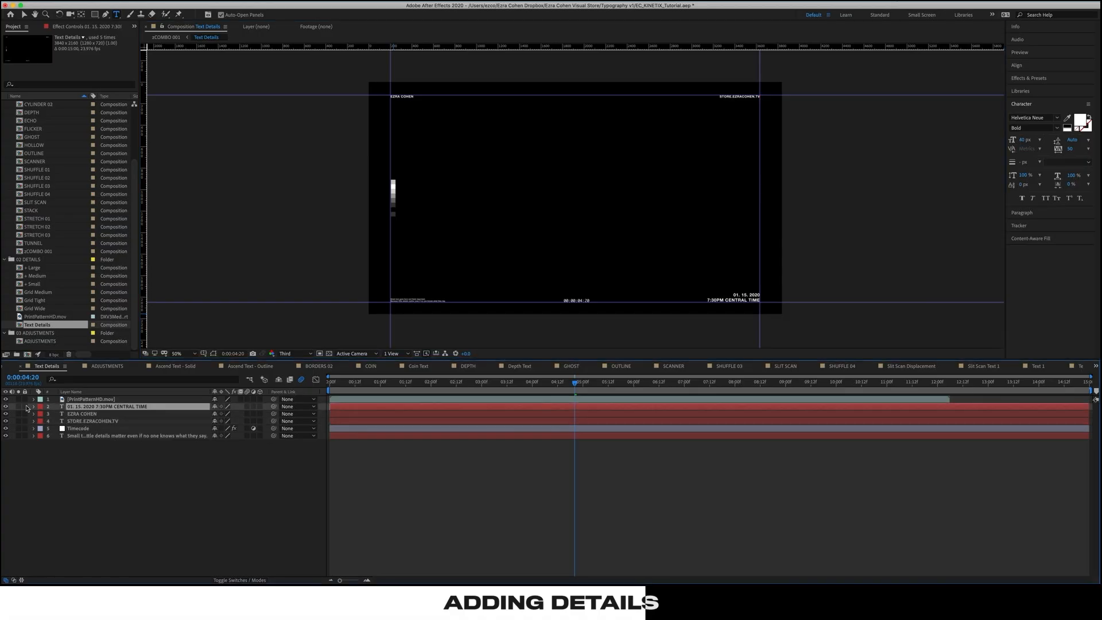
key(Caps_Lock)
key(Caps_Lock)
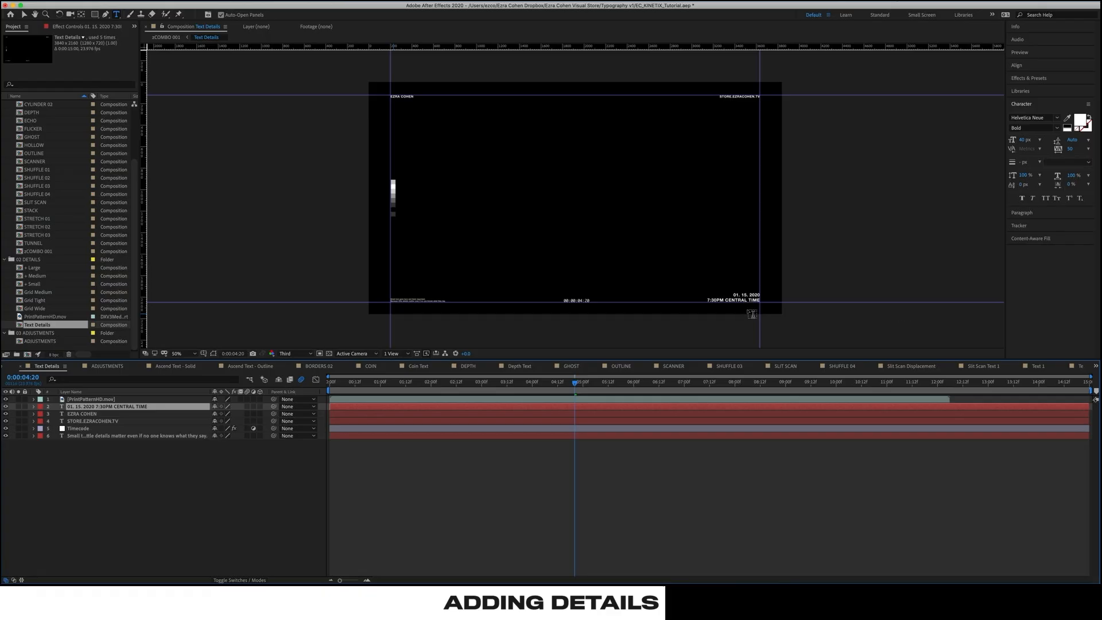
click(247, 473)
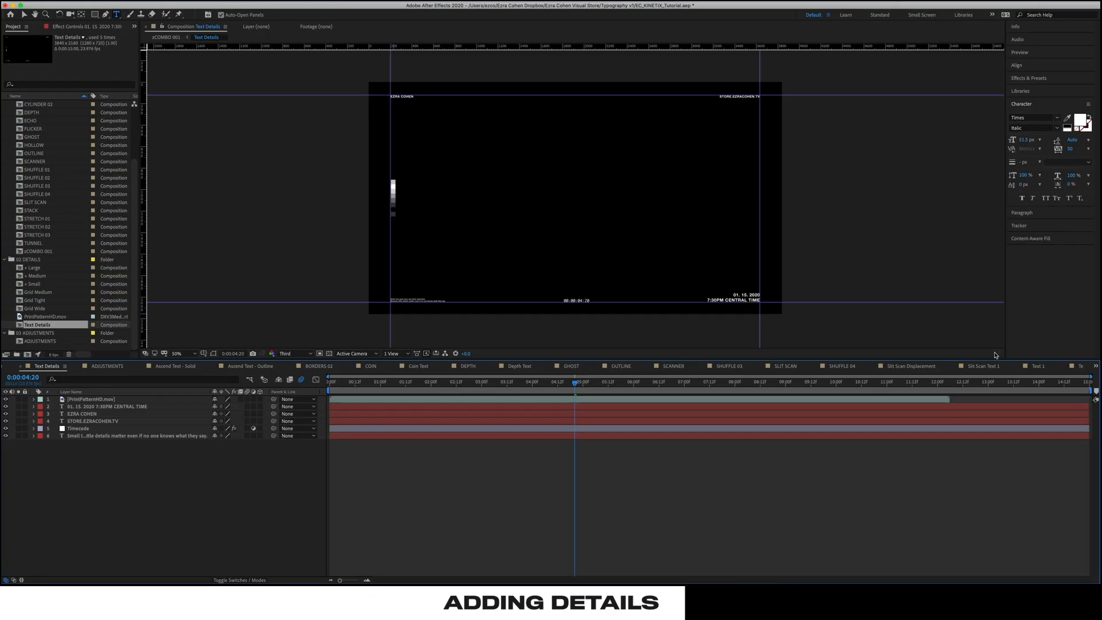
double_click(35, 251)
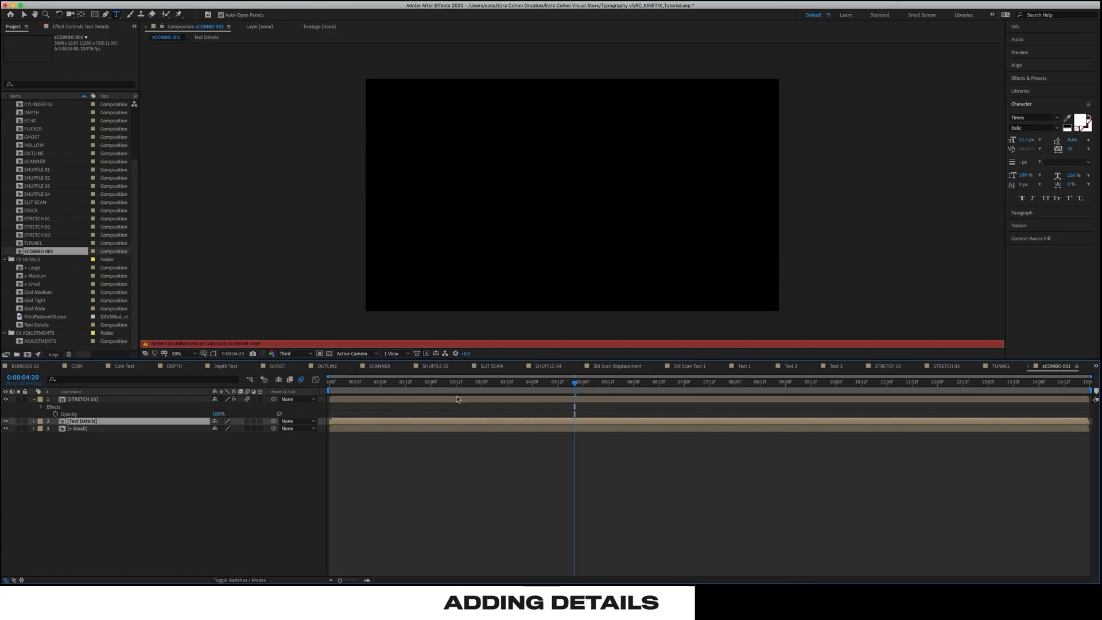
drag(377, 386, 596, 385)
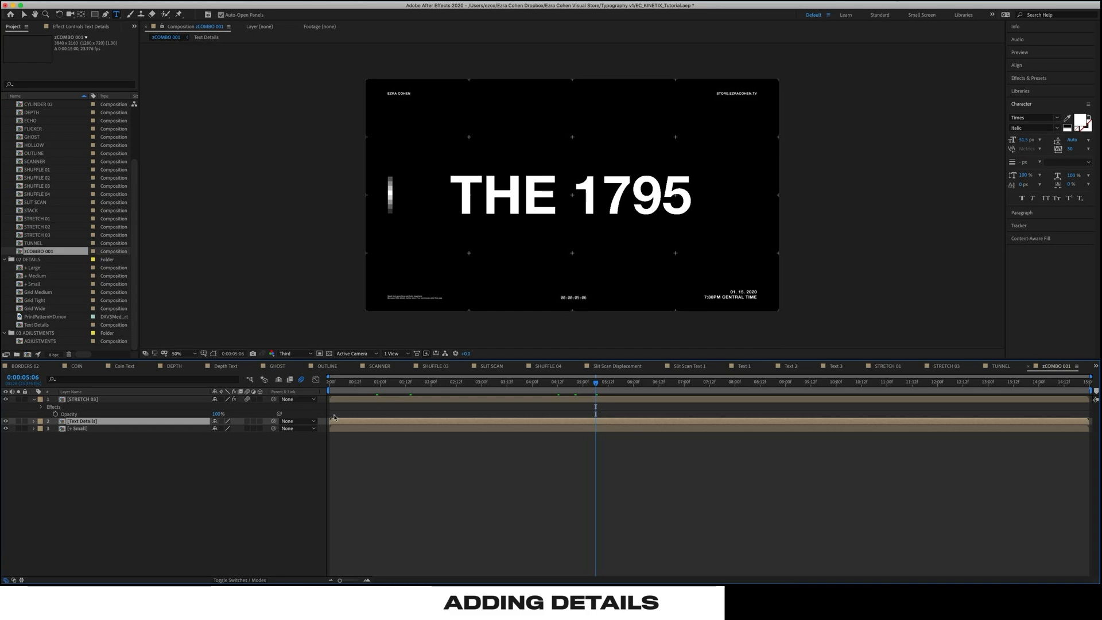
double_click(125, 422)
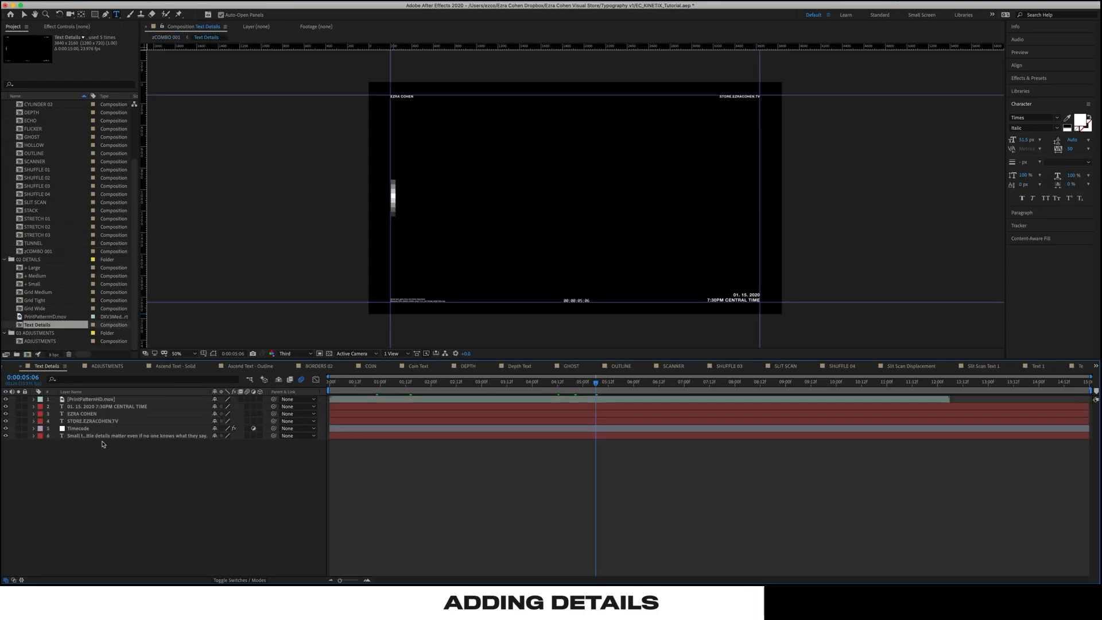
drag(6, 421, 5, 399)
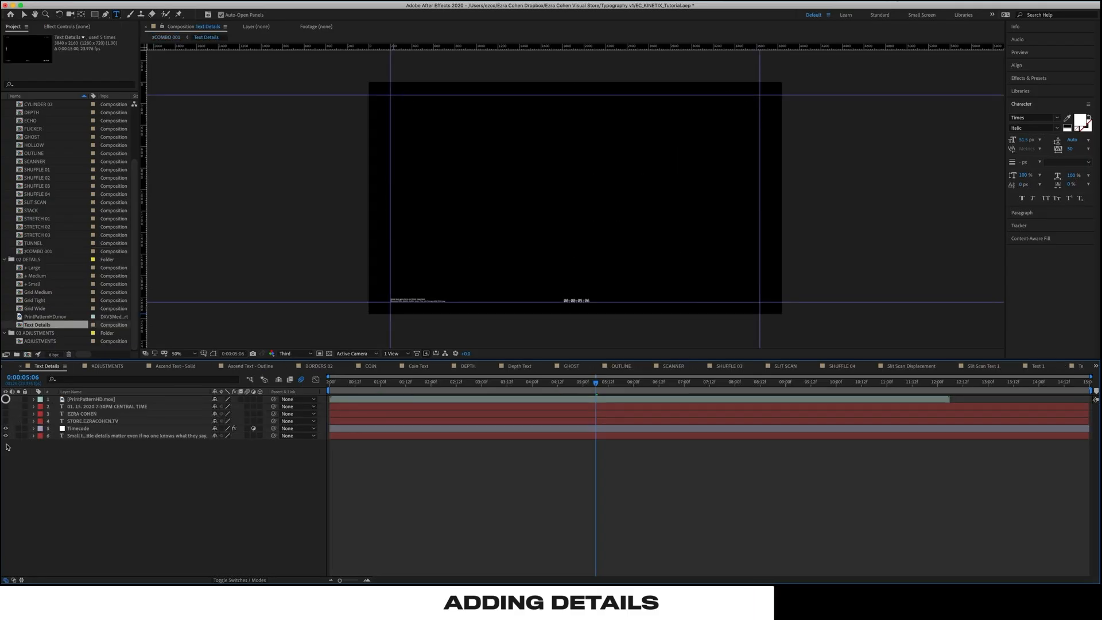
click(6, 436)
click(545, 571)
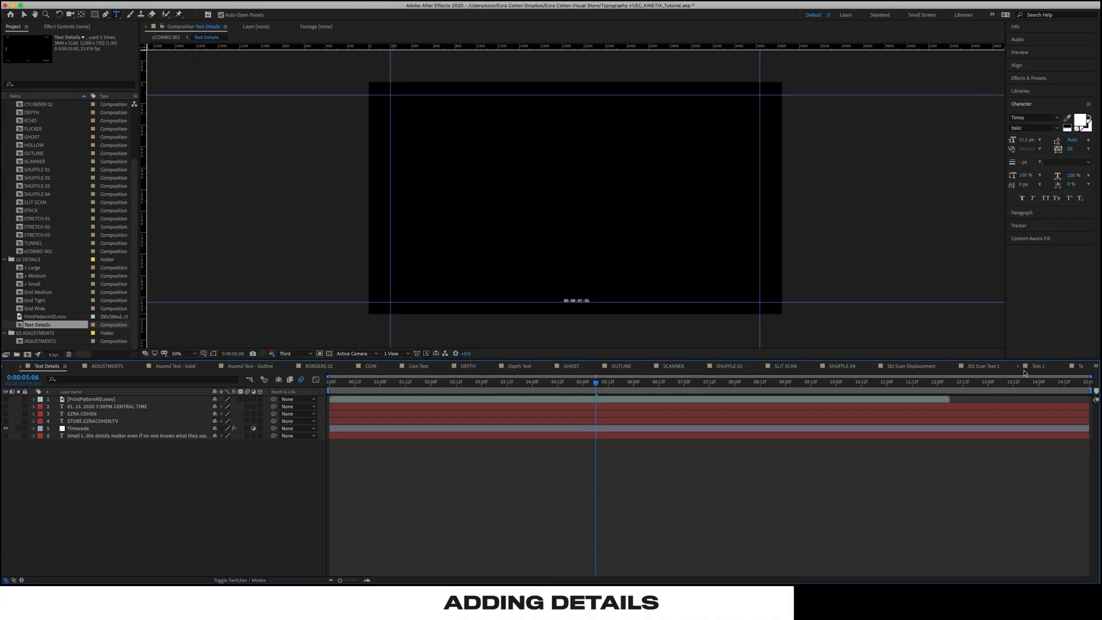
double_click(21, 252)
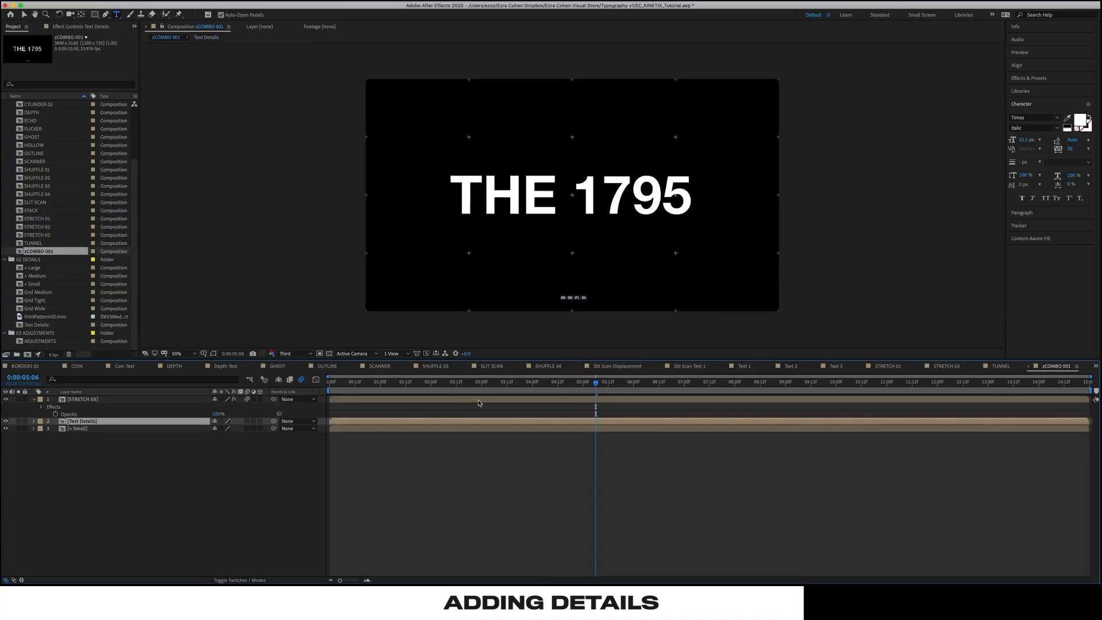
key(space)
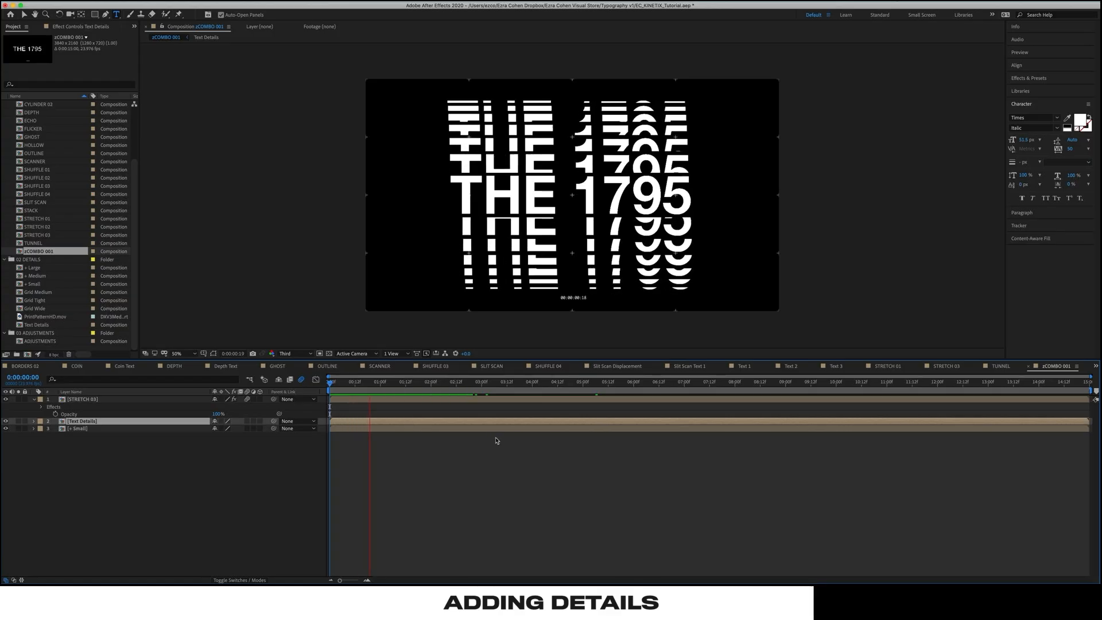
key(space)
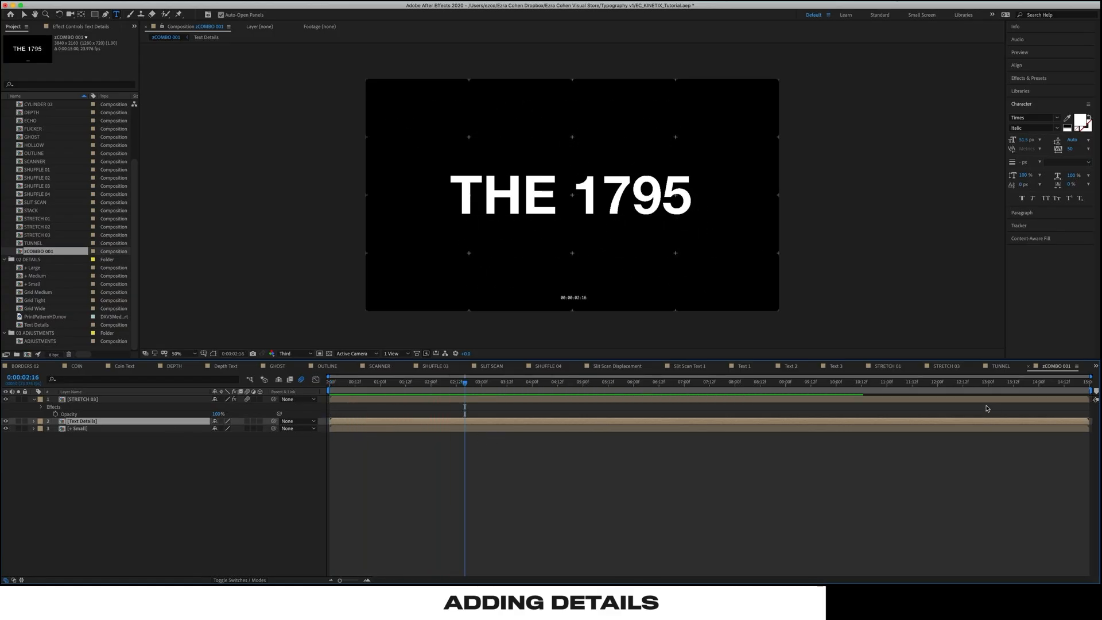
double_click(21, 325)
drag(6, 399, 5, 435)
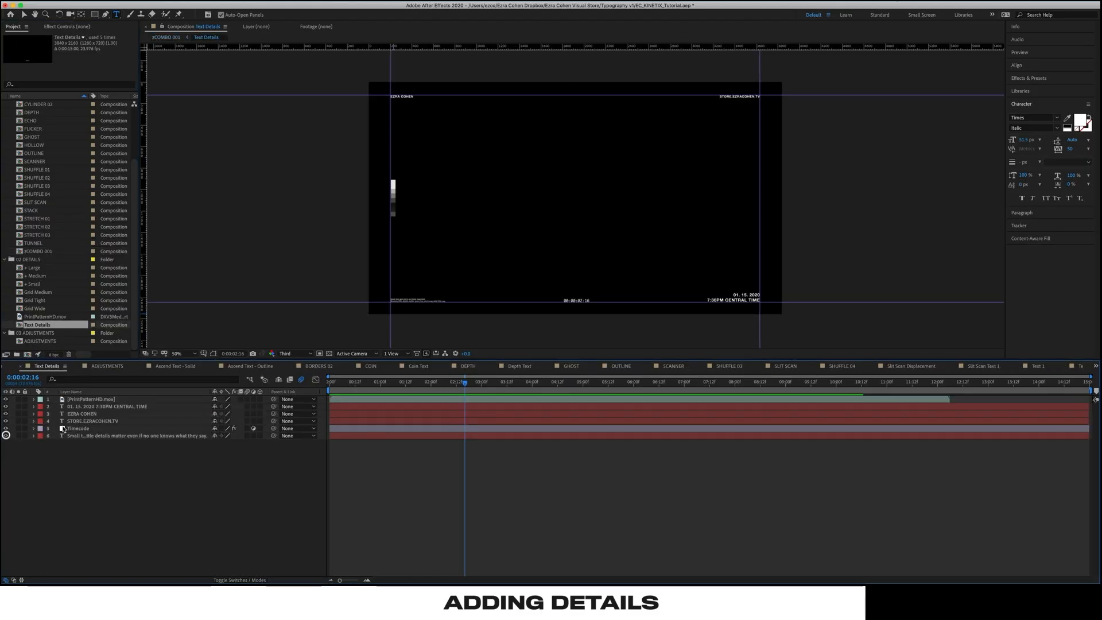
Copy the name text layer from Text Details and paste it into zCOMBO 001
click(83, 413)
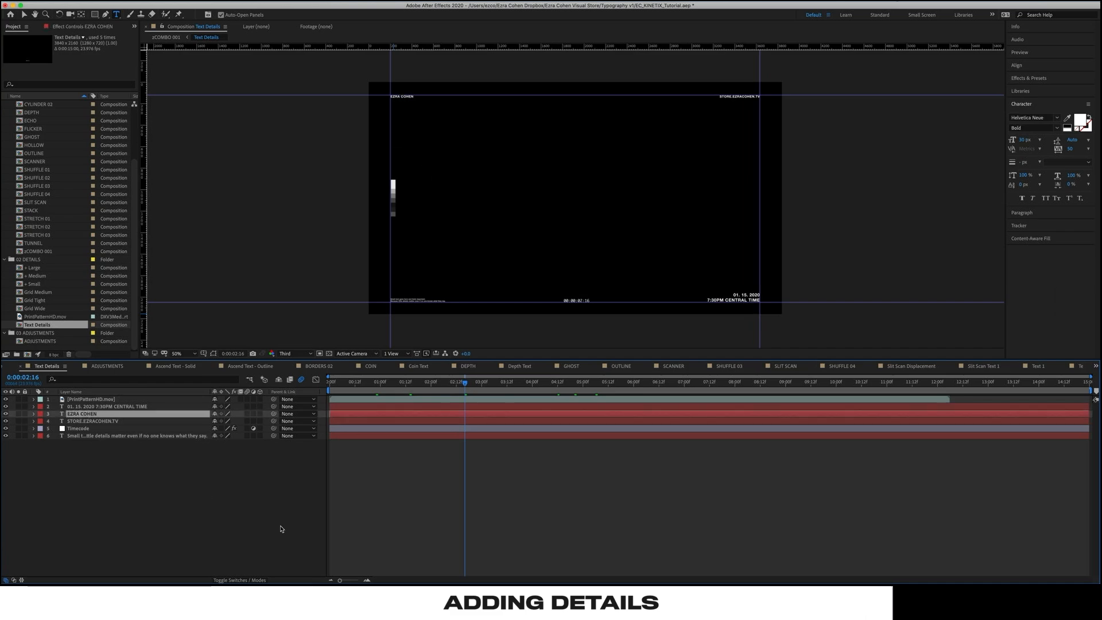
key(super+c)
key(super+v)
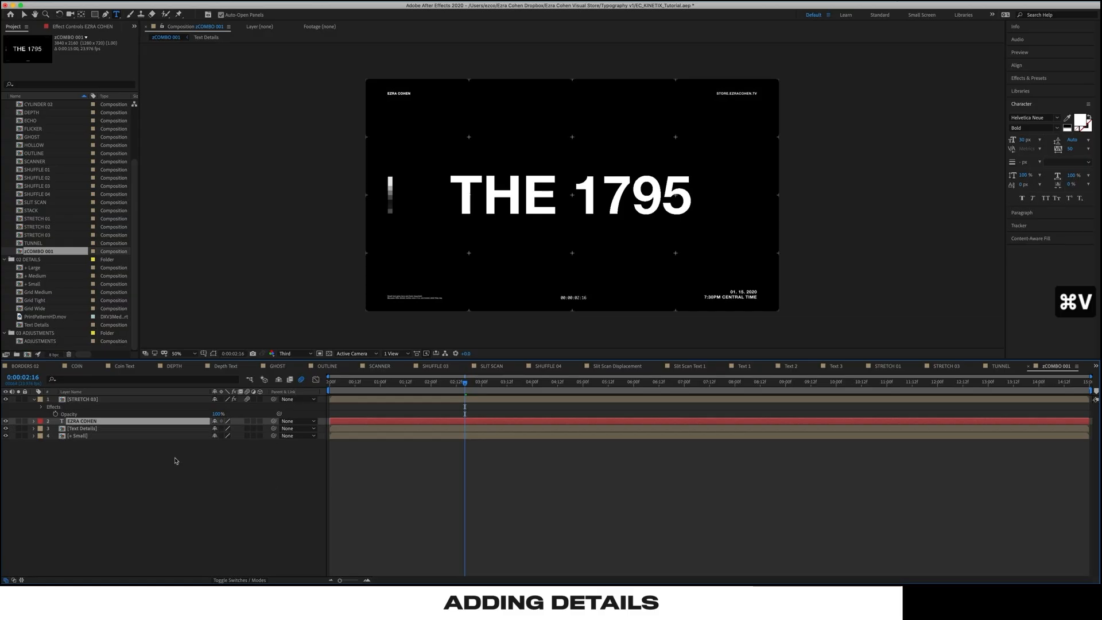
Hide the Text Details and + Small overlays and add Grid Tight as a layer under the title
click(6, 428)
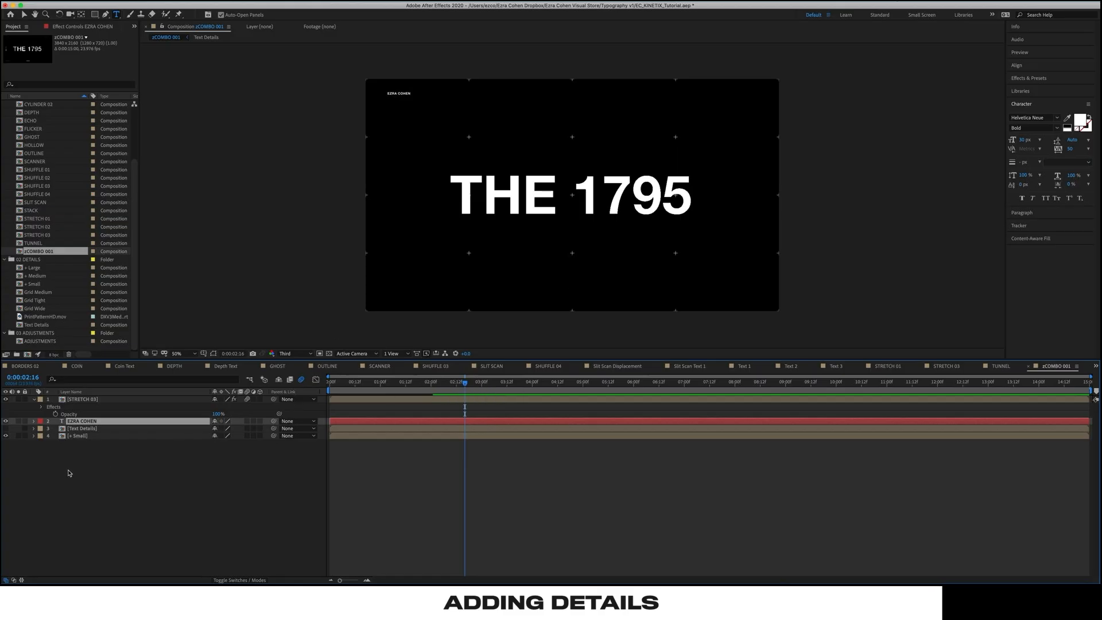
click(6, 436)
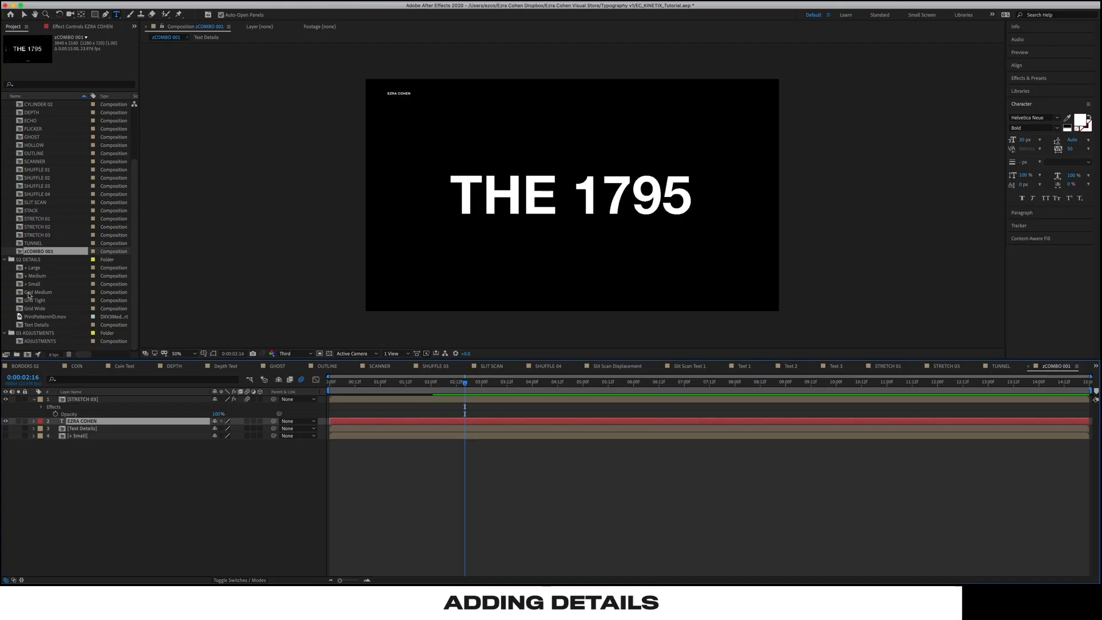
drag(22, 304, 80, 443)
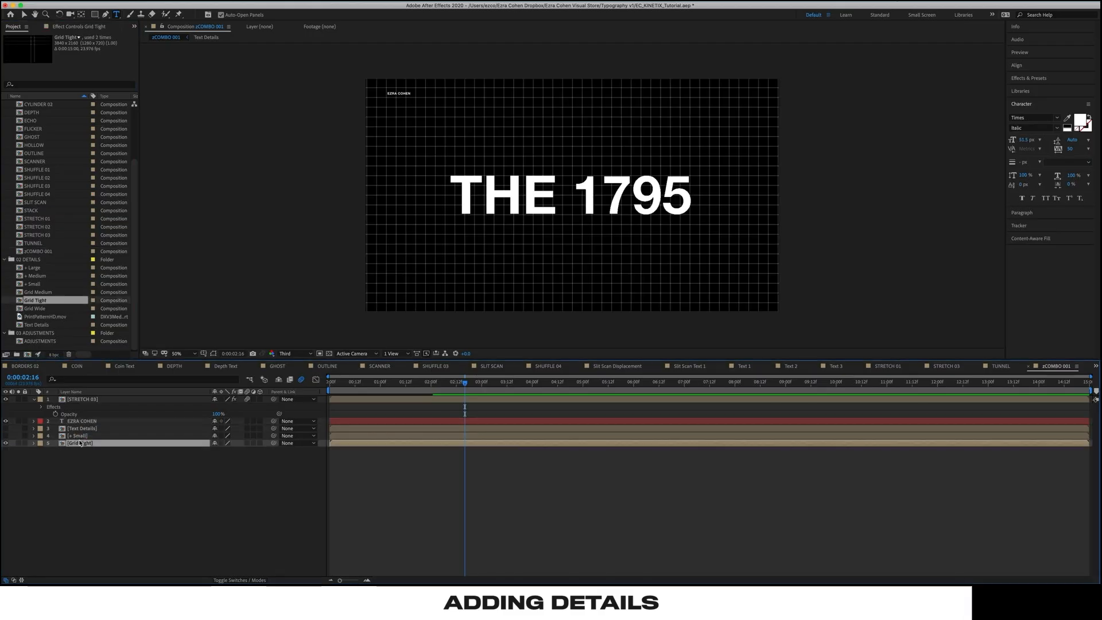
Apply the Tint effect to Grid Tight with Map White To set to a saturated blue
click(146, 467)
click(88, 443)
click(1024, 78)
drag(1041, 127, 96, 445)
key(v)
click(81, 59)
click(124, 82)
click(112, 49)
click(195, 46)
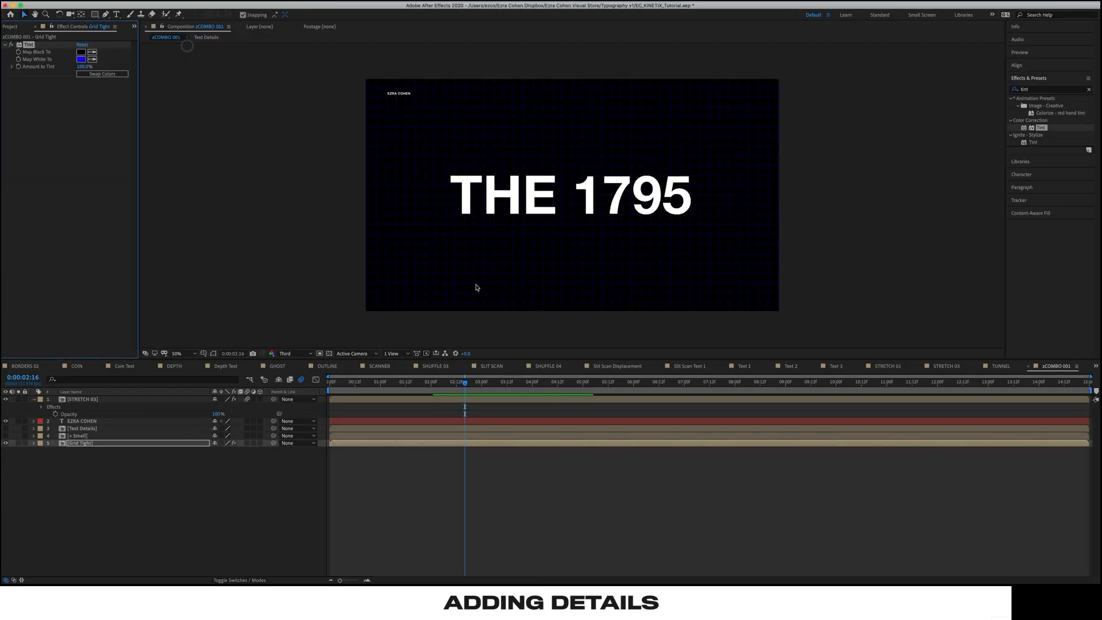
Set the Grid Tight layer's opacity to 65%
click(191, 443)
key(t)
click(197, 500)
click(196, 447)
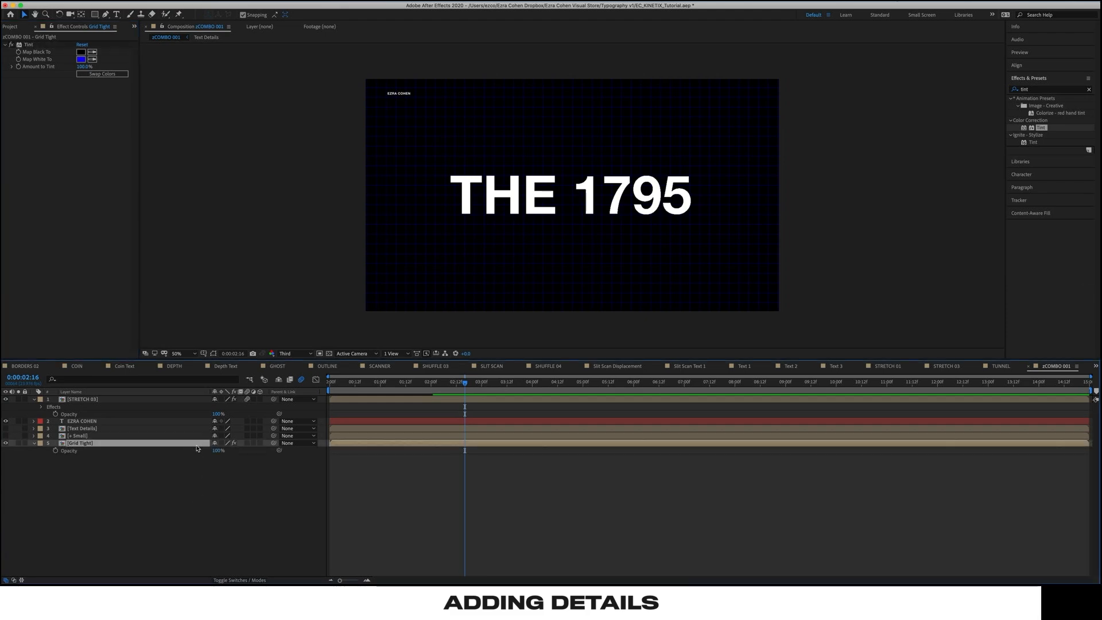
click(163, 436)
click(164, 444)
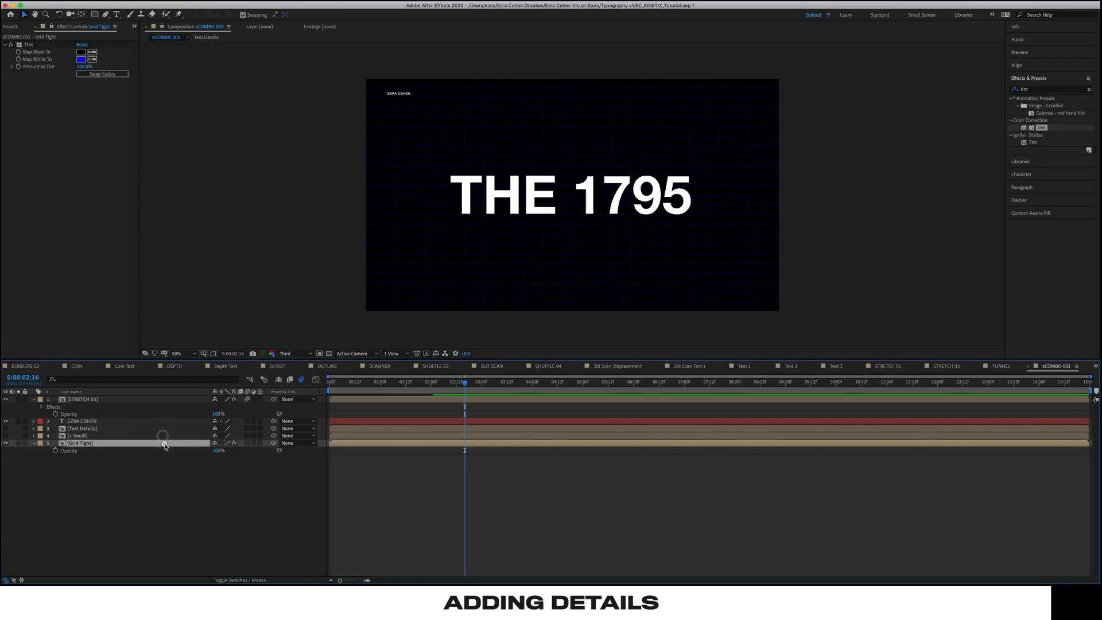
drag(217, 450, 192, 453)
drag(273, 461, 244, 458)
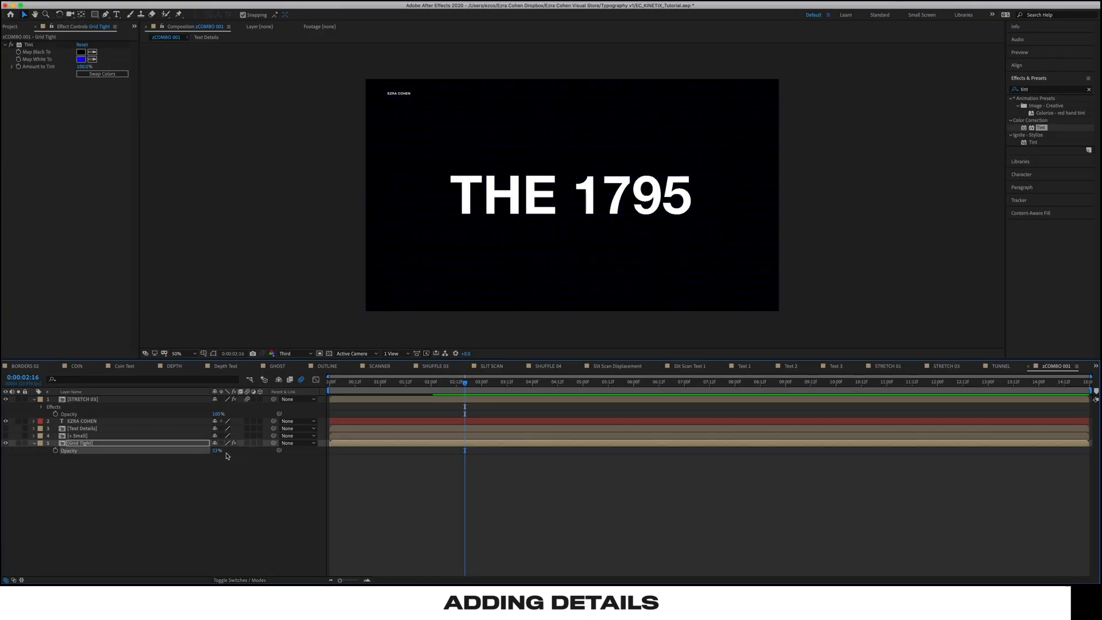
click(217, 452)
drag(217, 452, 243, 451)
click(229, 531)
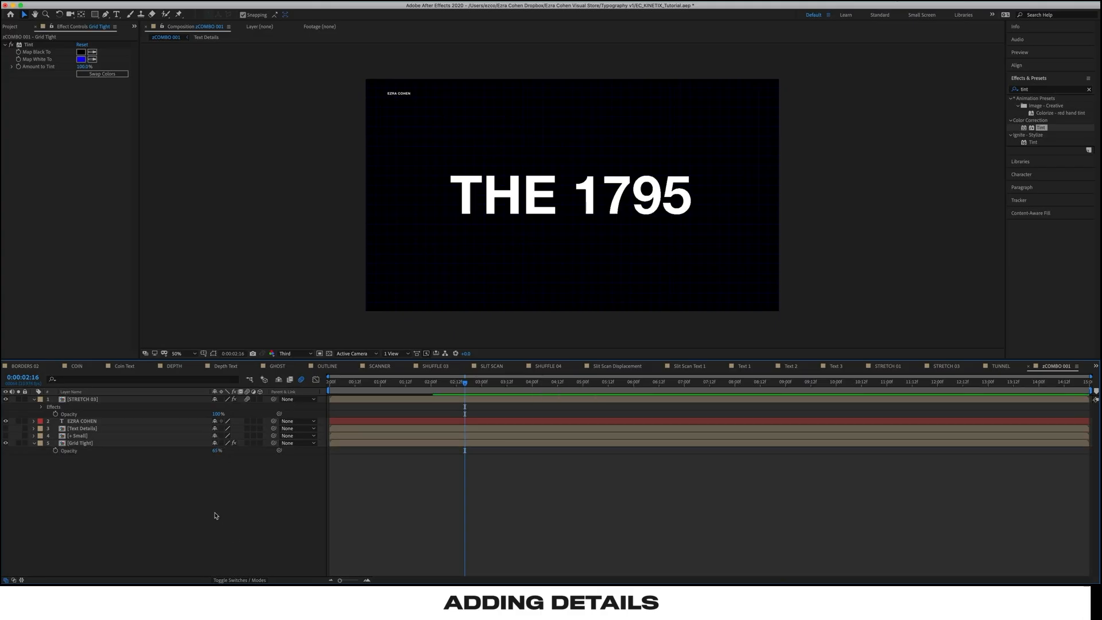
click(13, 28)
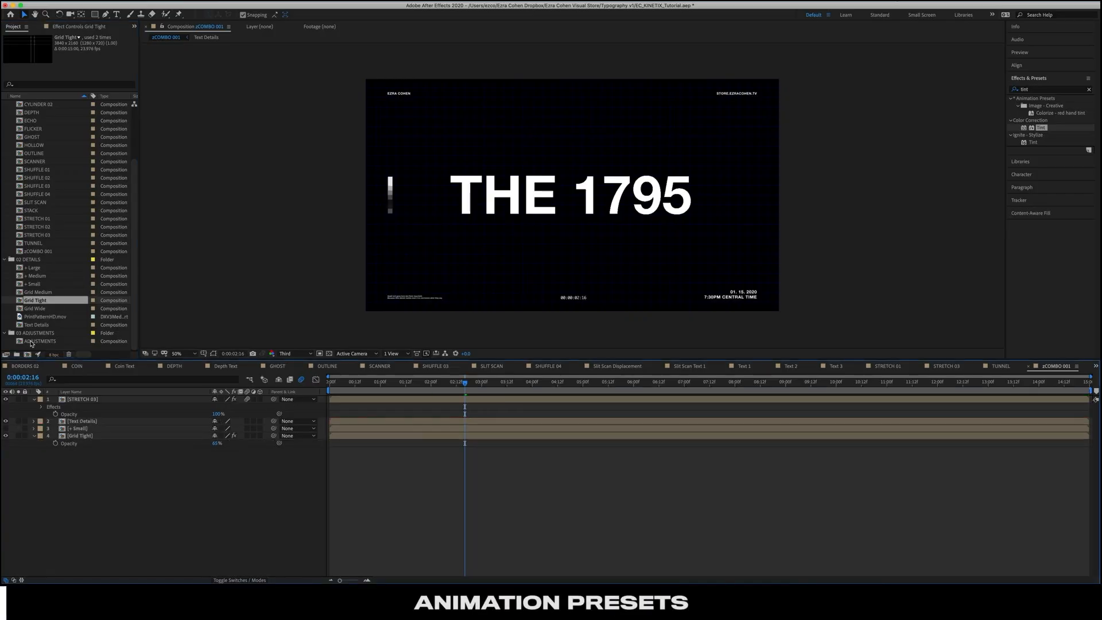
Open the ADJUSTMENTS comp and preview the Punch In-Out Quick preset on SAMPLE
double_click(20, 342)
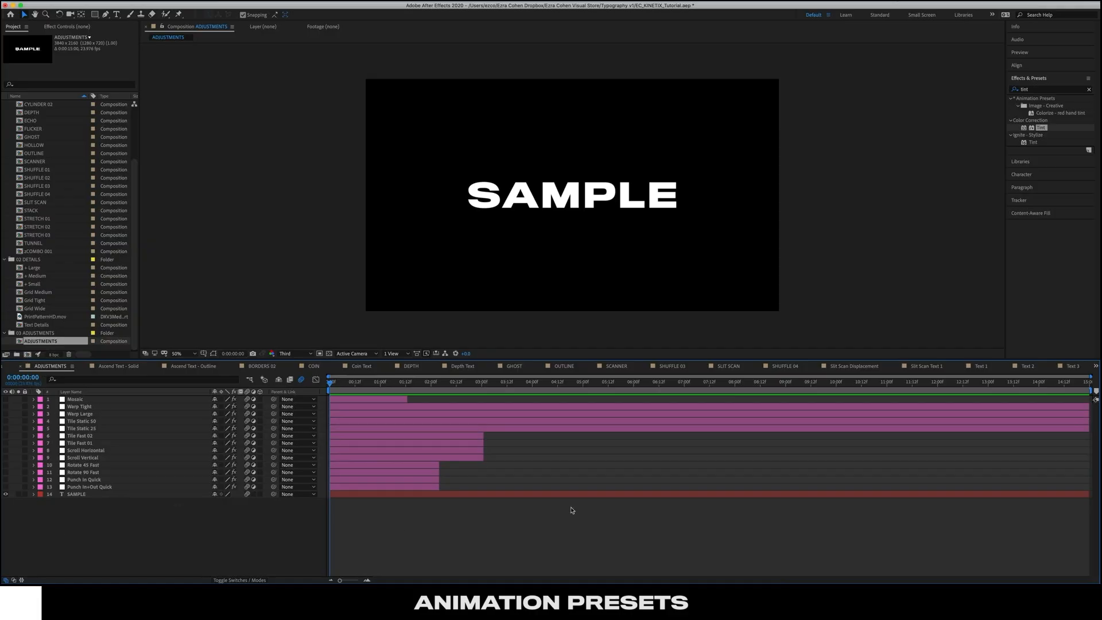
drag(346, 383, 276, 380)
key(space)
key(space)
click(5, 487)
drag(343, 384, 261, 381)
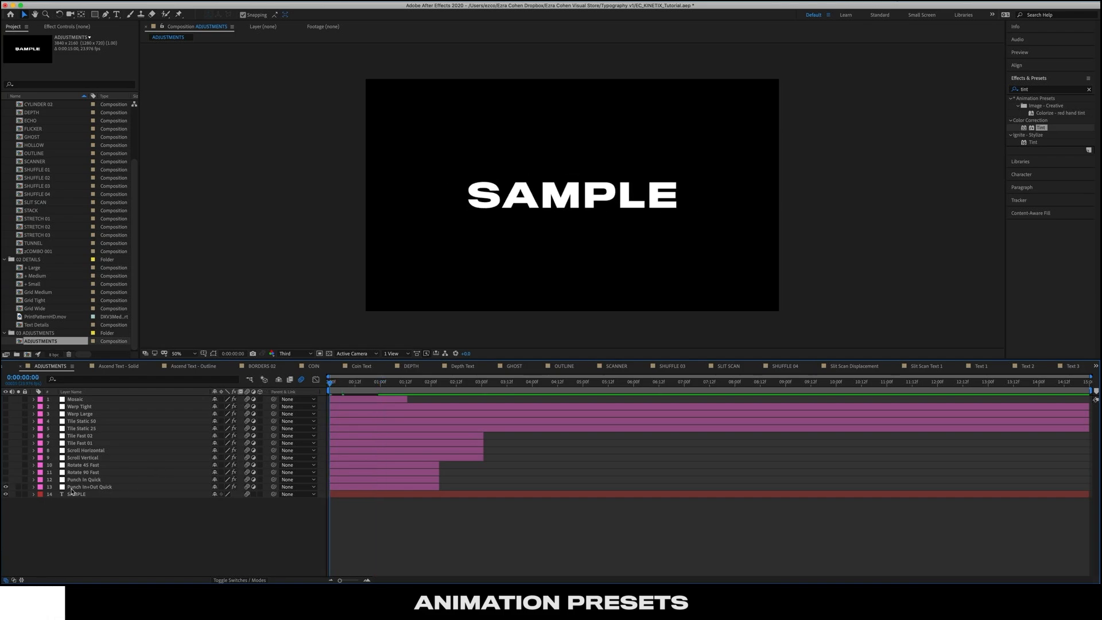
key(space)
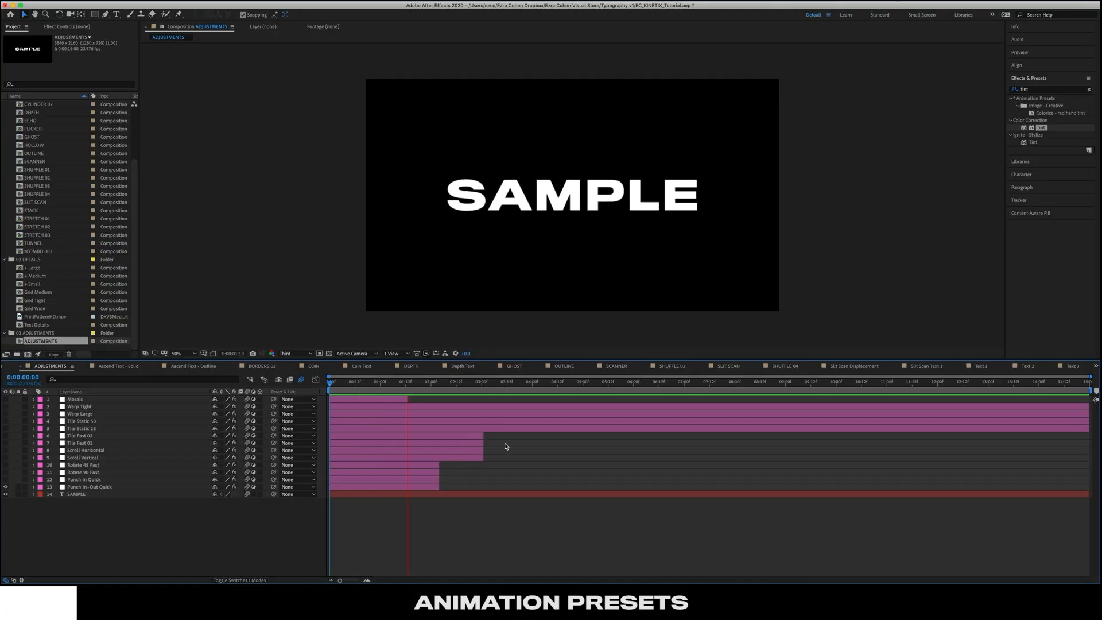
key(space)
Swap to the Punch In Quick layer and preview it from the start
click(6, 480)
click(6, 486)
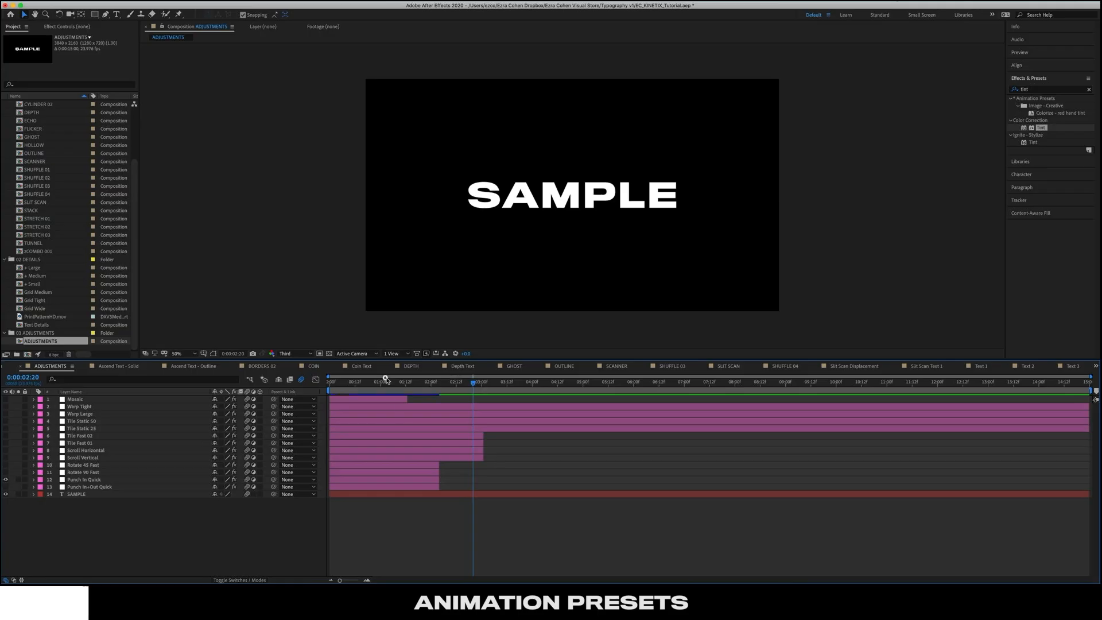
key(Home)
key(space)
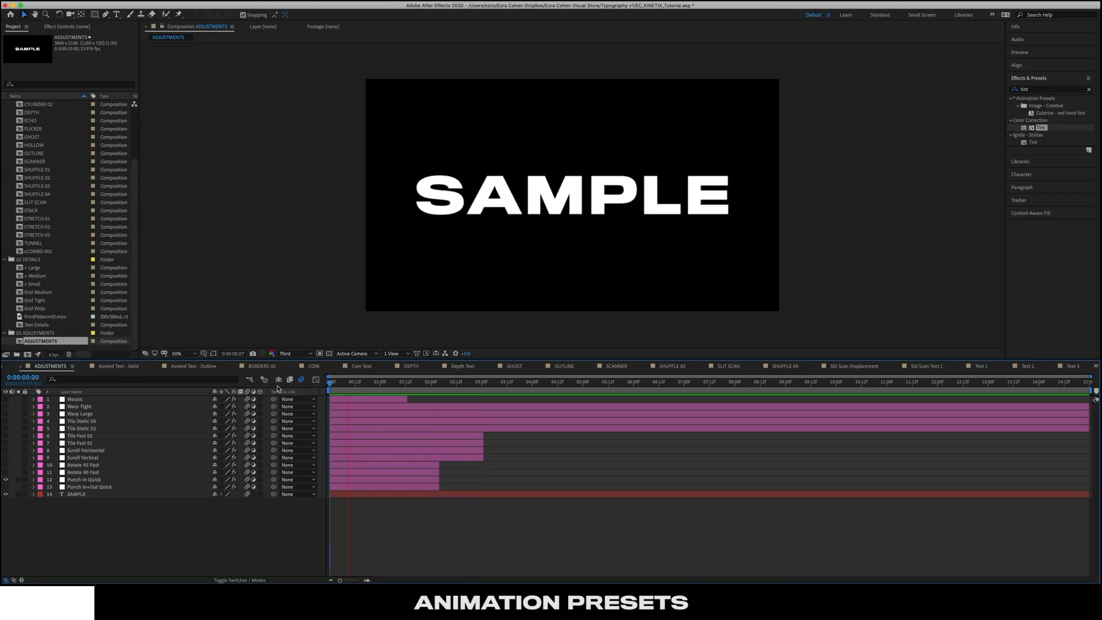
key(space)
Preview the Rotate 90 Fast preset from the start, then turn on Rotate 45 Fast
click(6, 472)
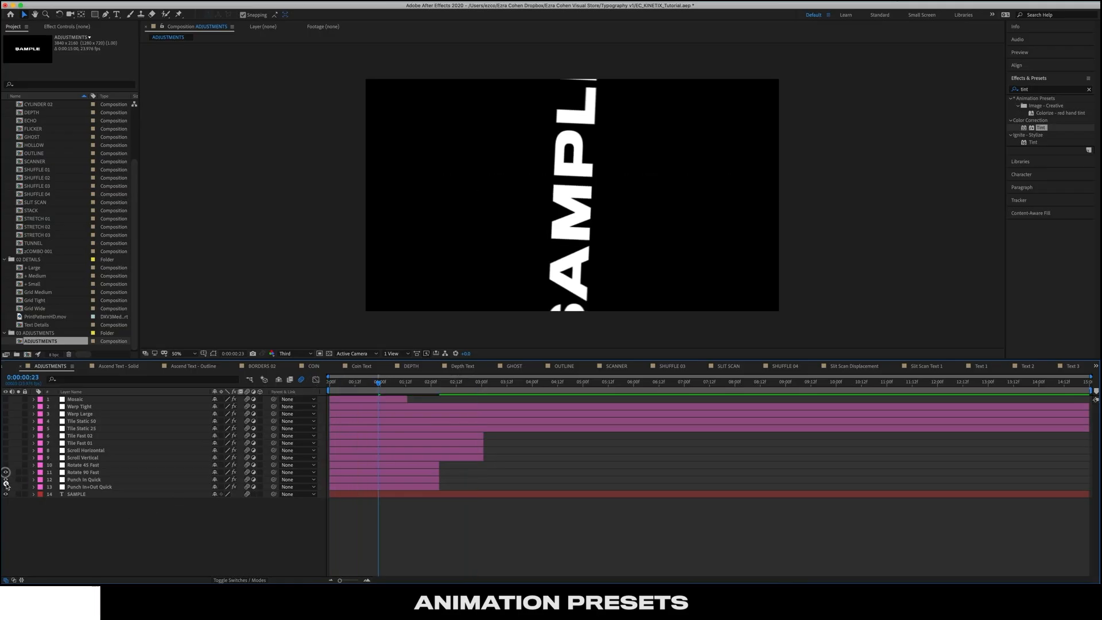
click(6, 472)
click(5, 473)
drag(428, 383, 224, 384)
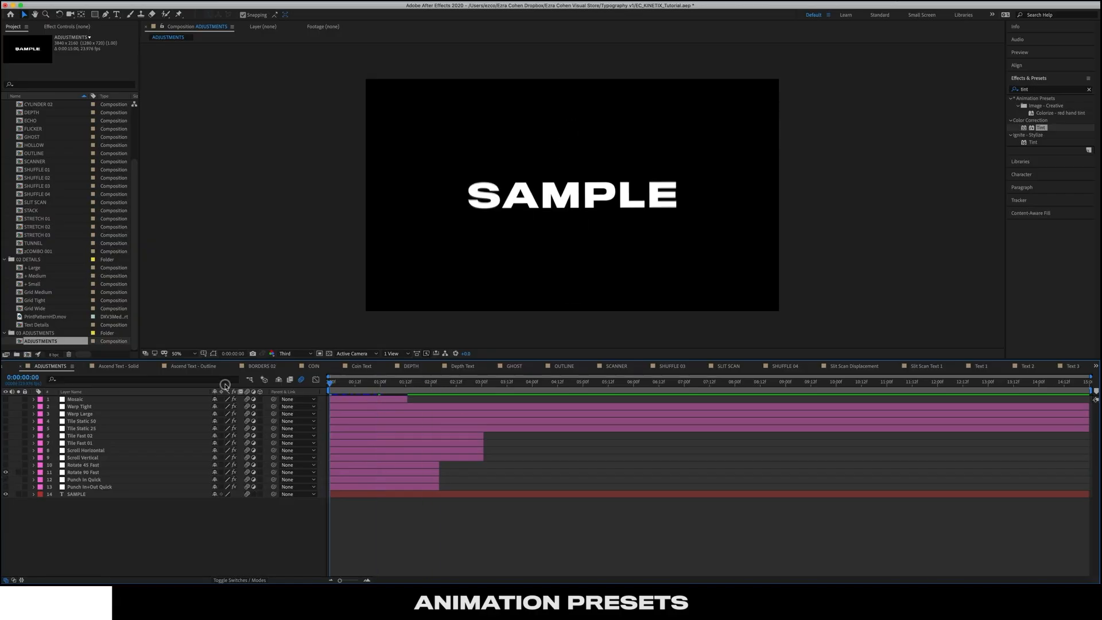
key(space)
click(5, 465)
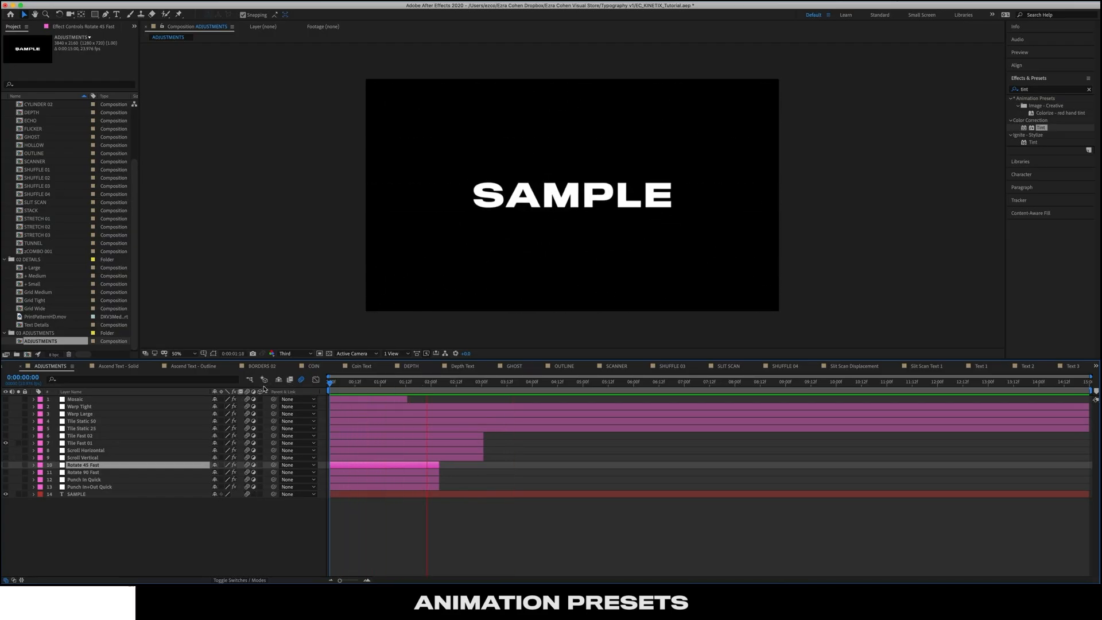
Preview the Scroll Horizontal preset, then the Tile Fast 02 preset from the start
key(space)
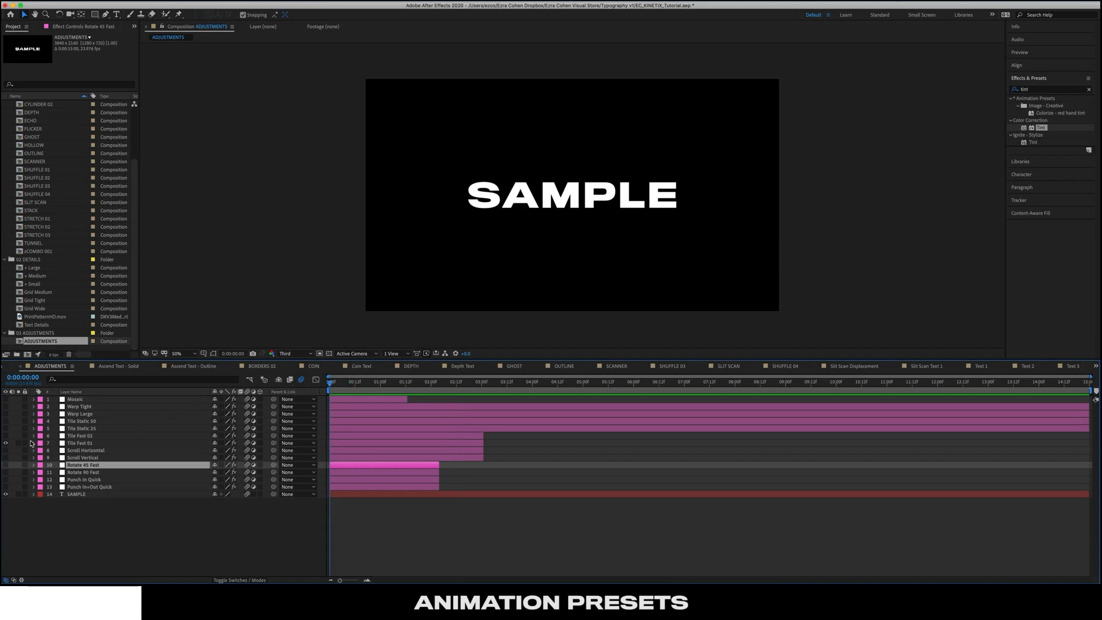
click(6, 450)
click(6, 442)
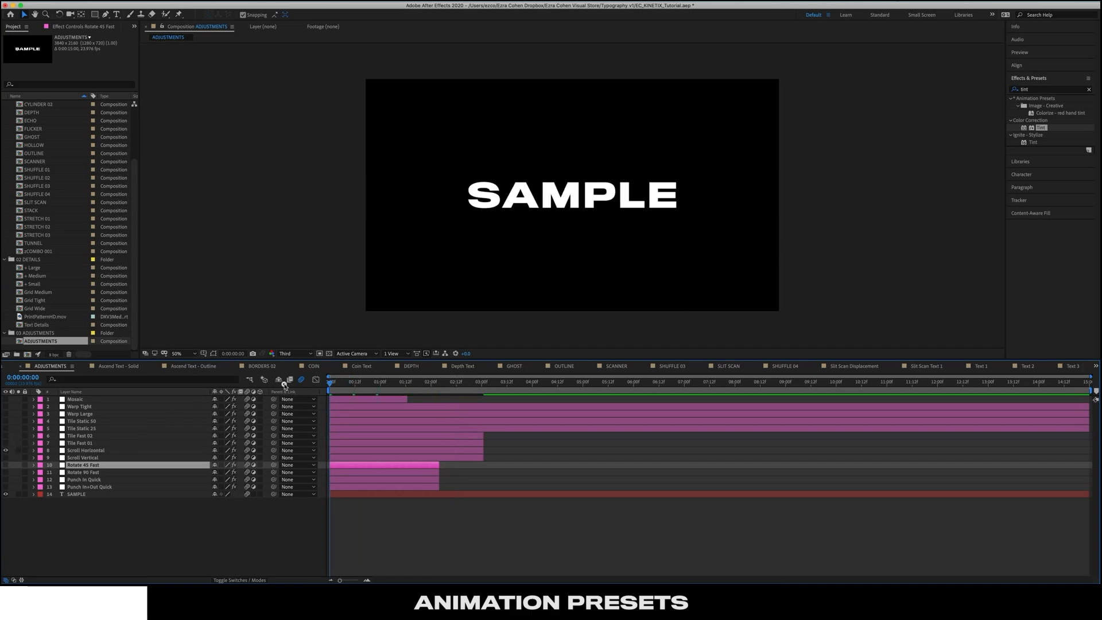
key(space)
key(space)
click(5, 436)
click(6, 450)
key(Home)
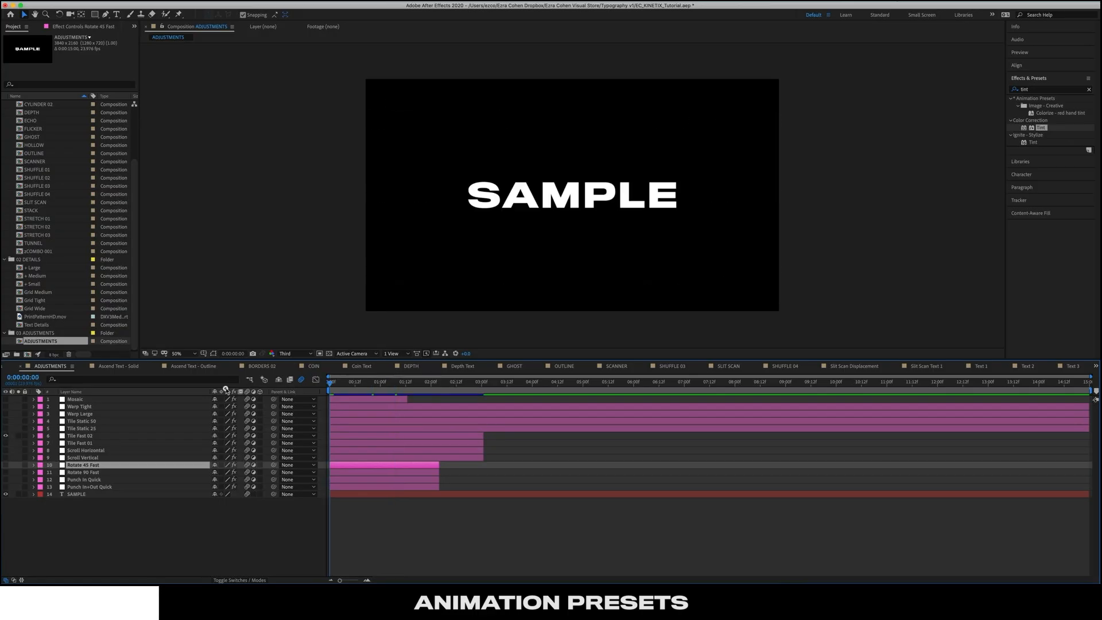
key(space)
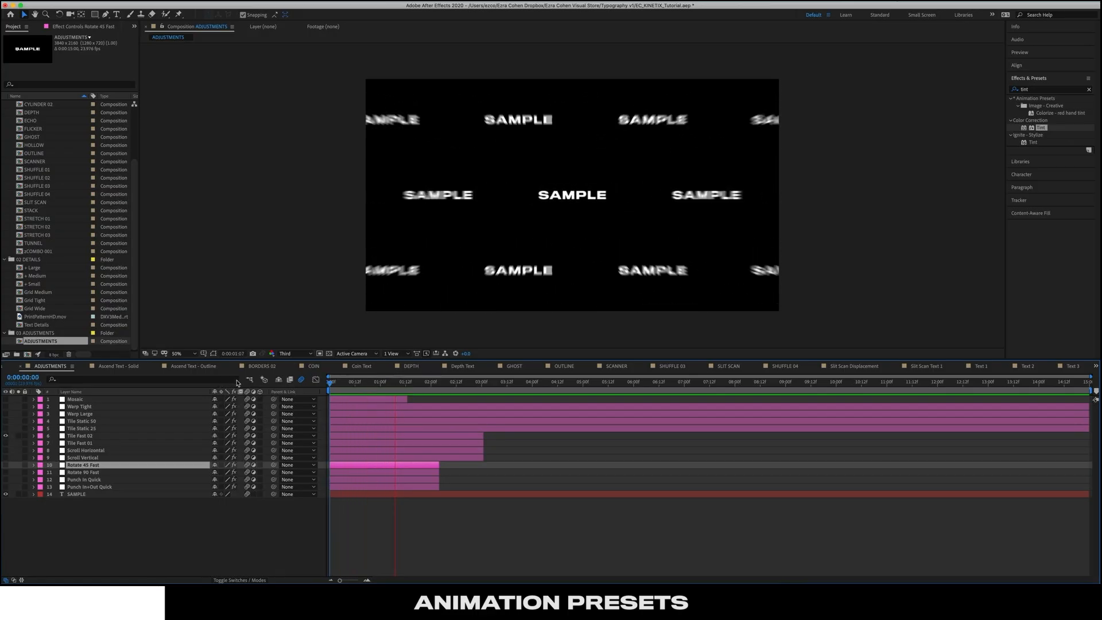
key(space)
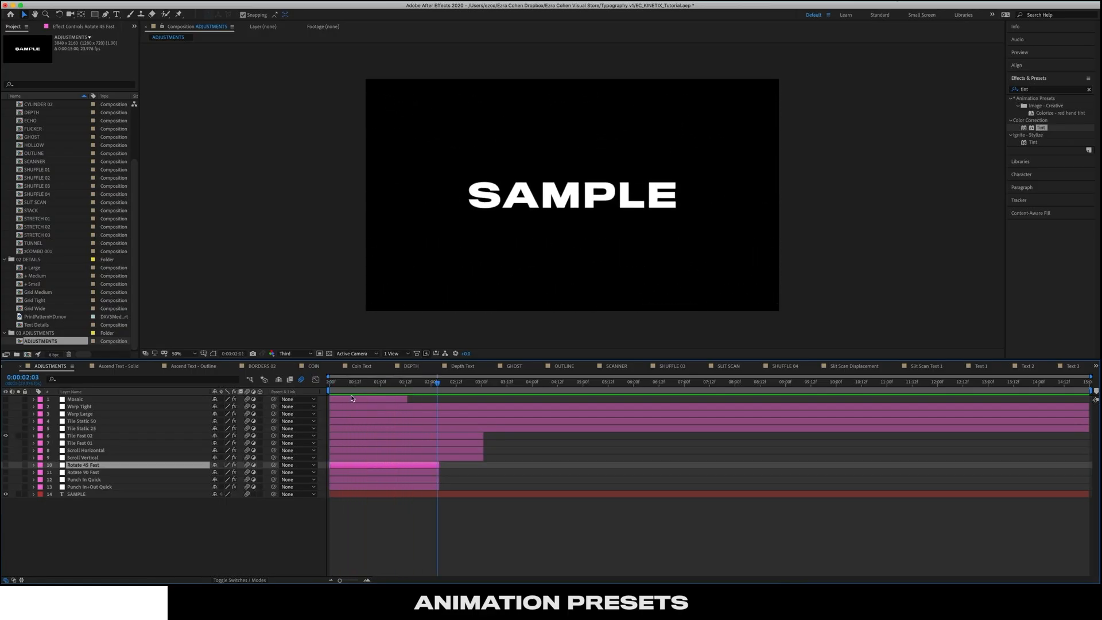
Copy the Tile Fast 02 layer and open the zCOMBO 001 composition
click(86, 437)
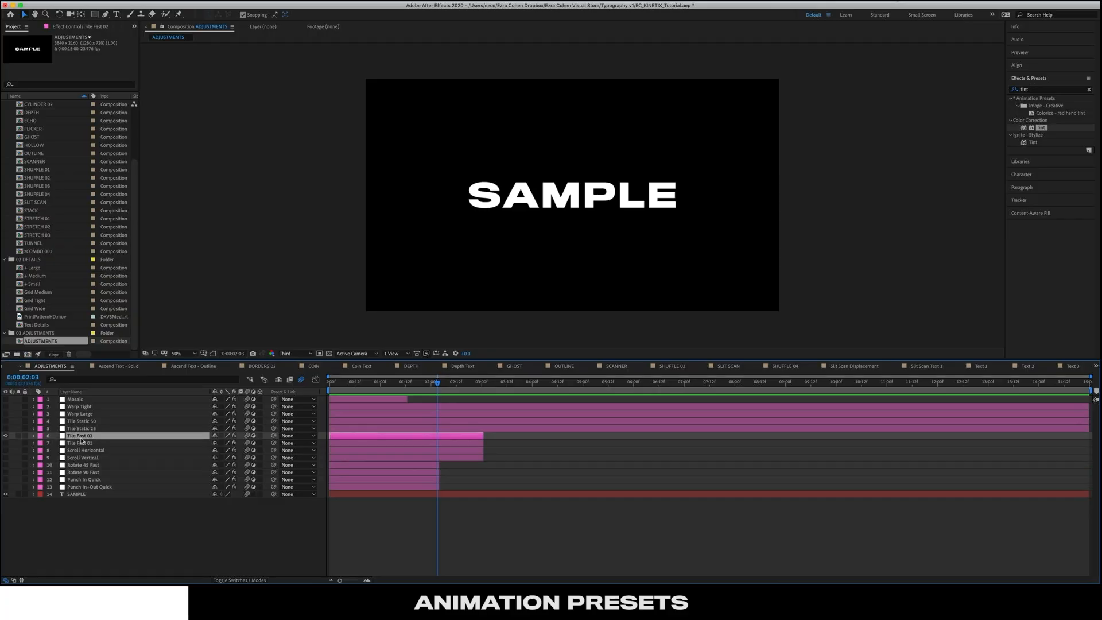
key(super+c)
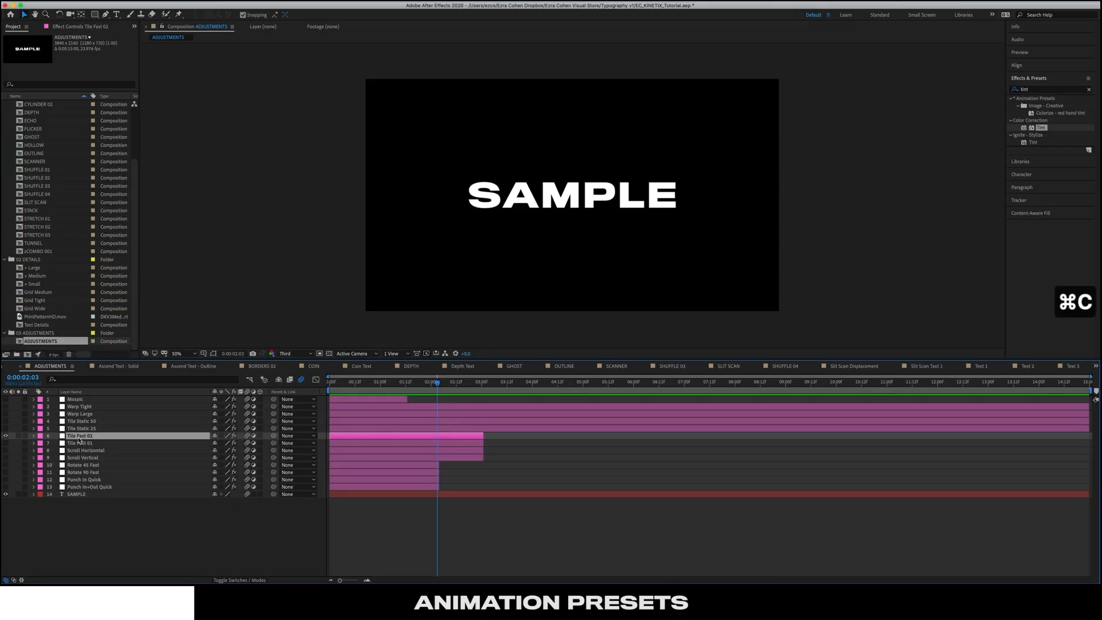
double_click(21, 251)
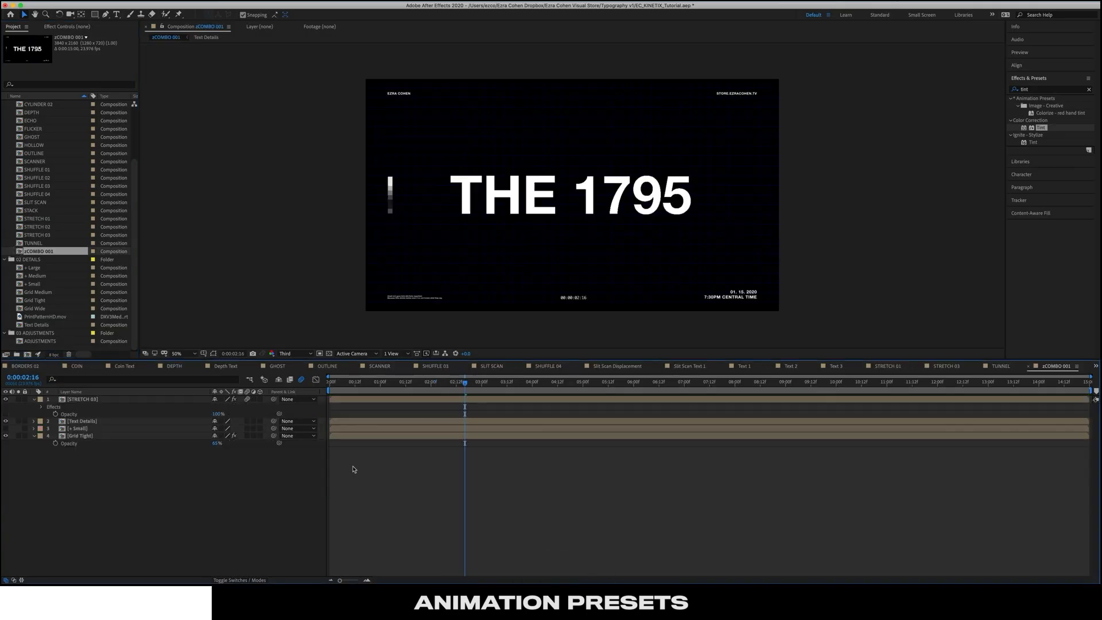
Paste Tile Fast 02 into zCOMBO 001 and preview the tiled THE 1795 from the start several times
key(ctrl+v)
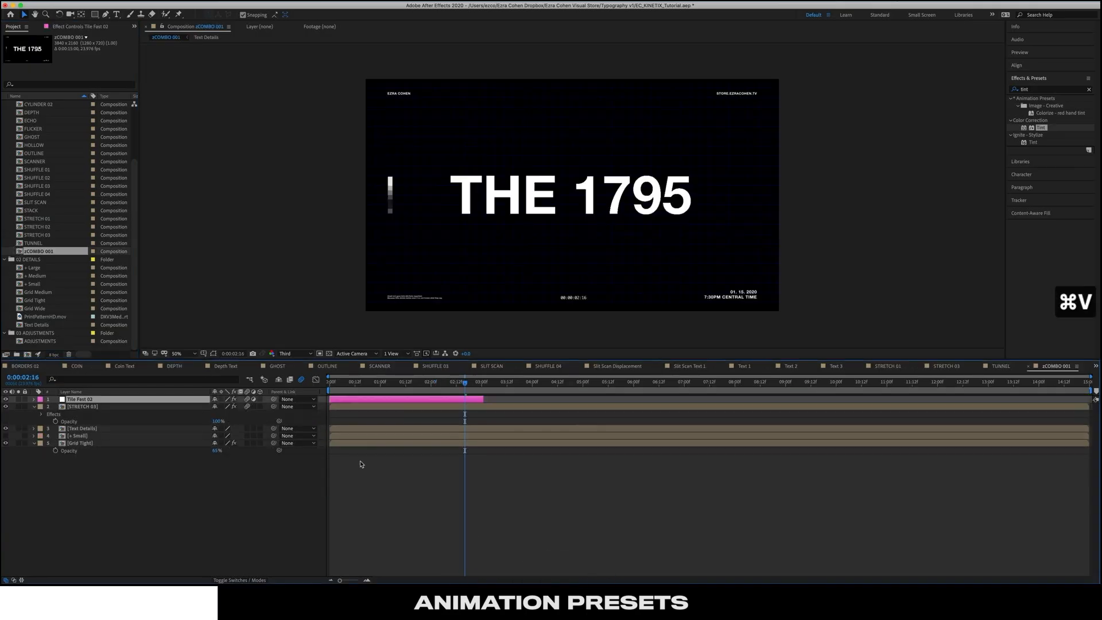
drag(410, 383, 225, 386)
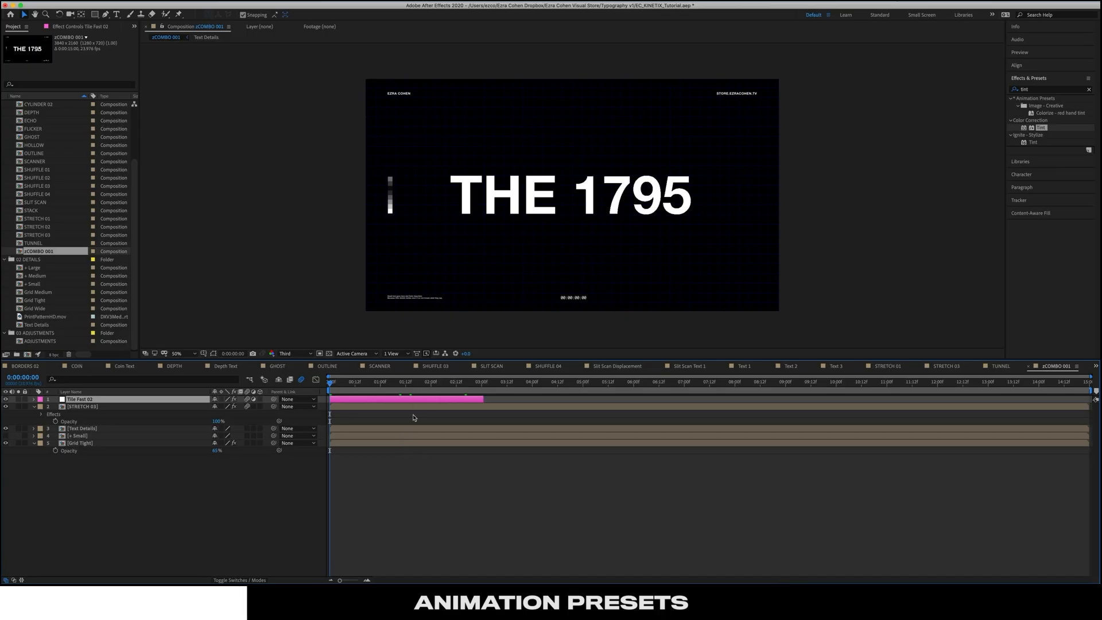
key(space)
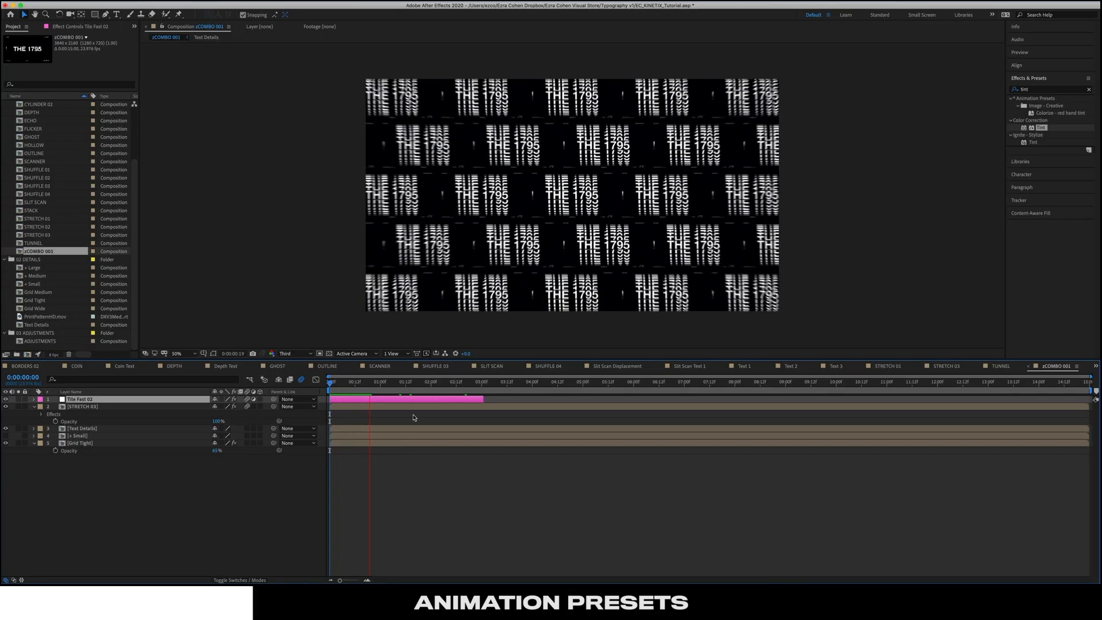
key(space)
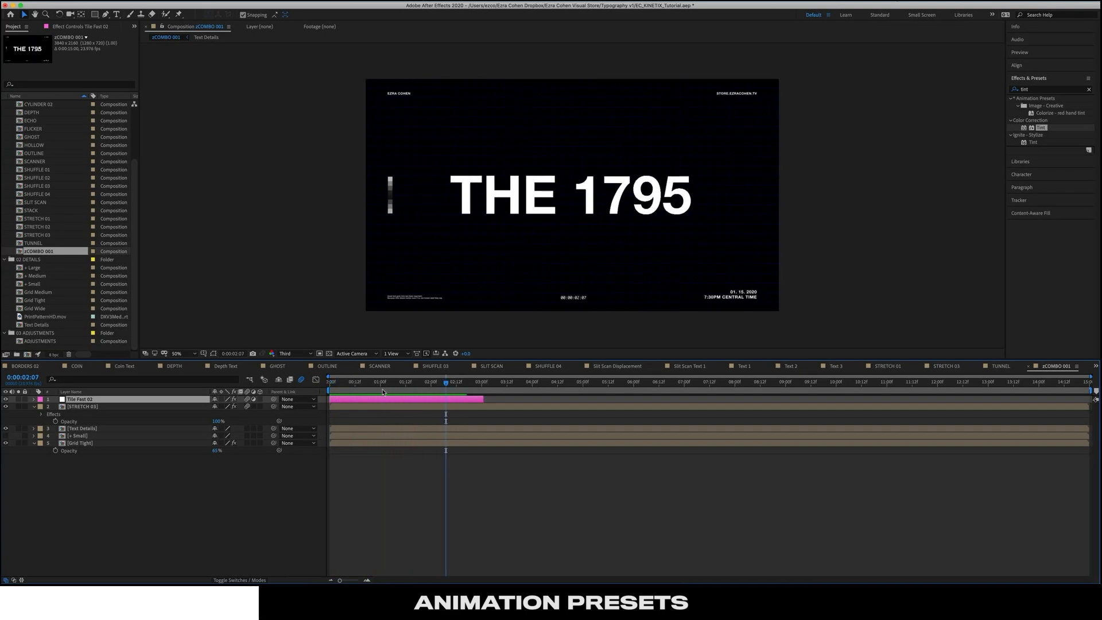
key(space)
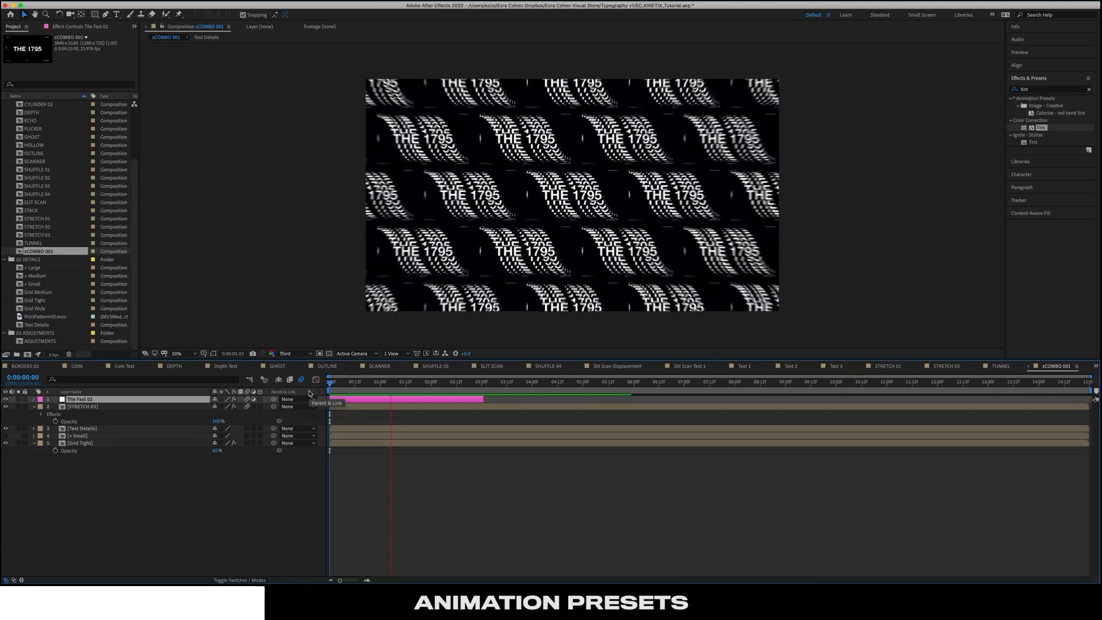
key(space)
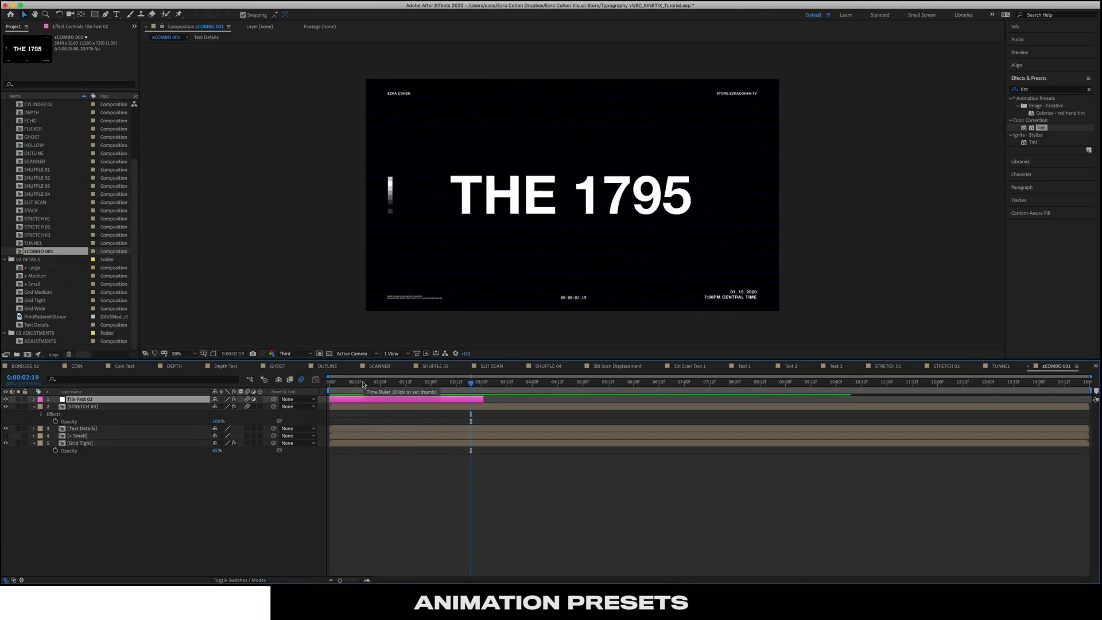
key(space)
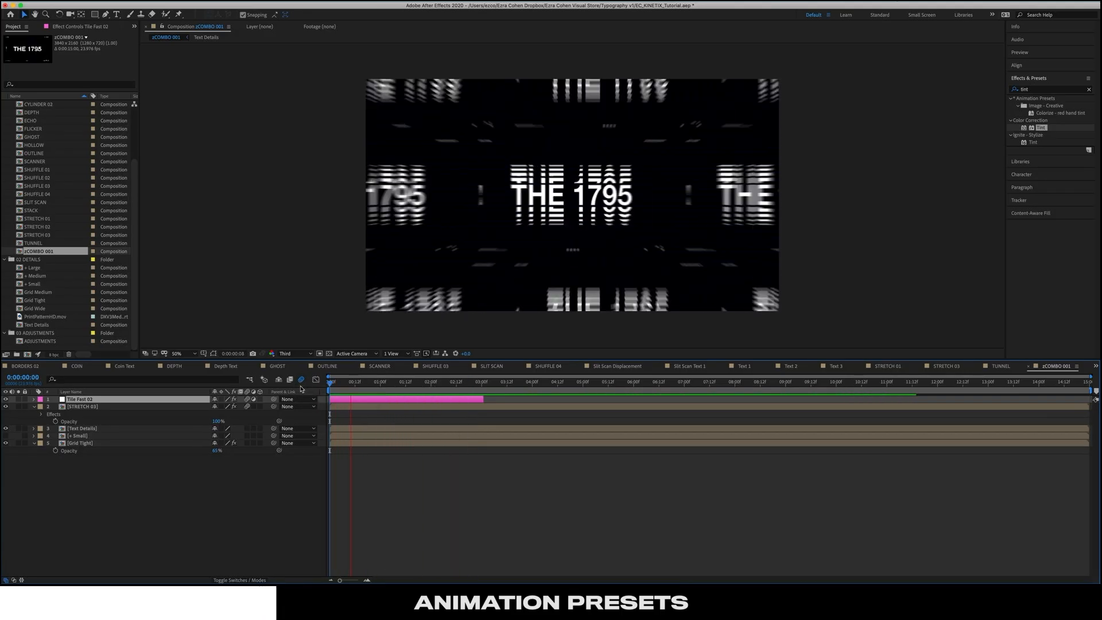
key(space)
drag(404, 385, 279, 393)
key(space)
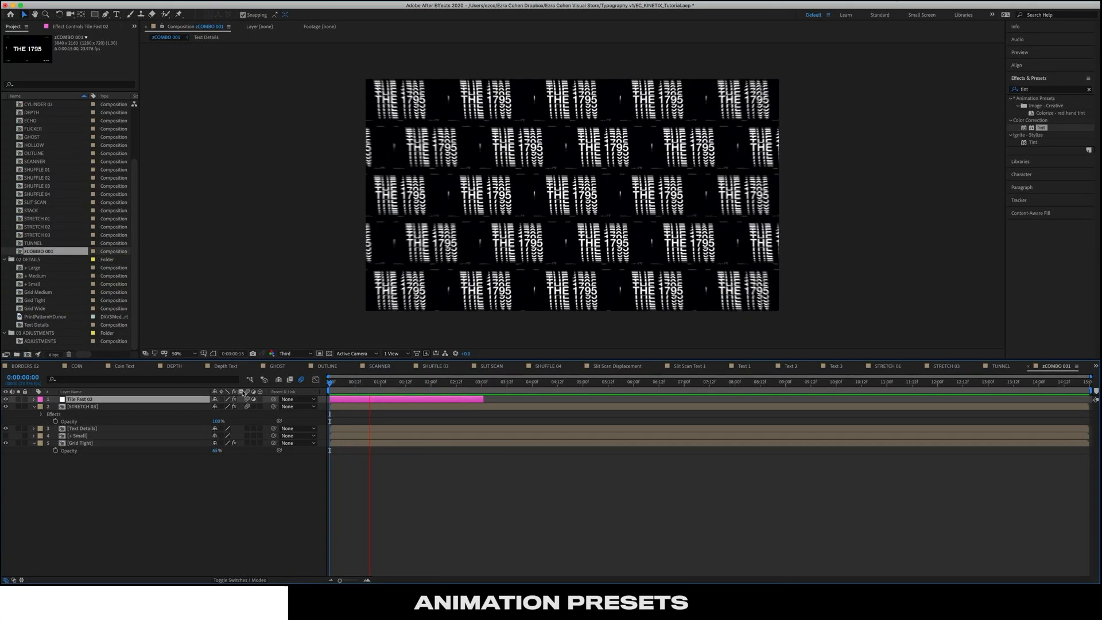
key(space)
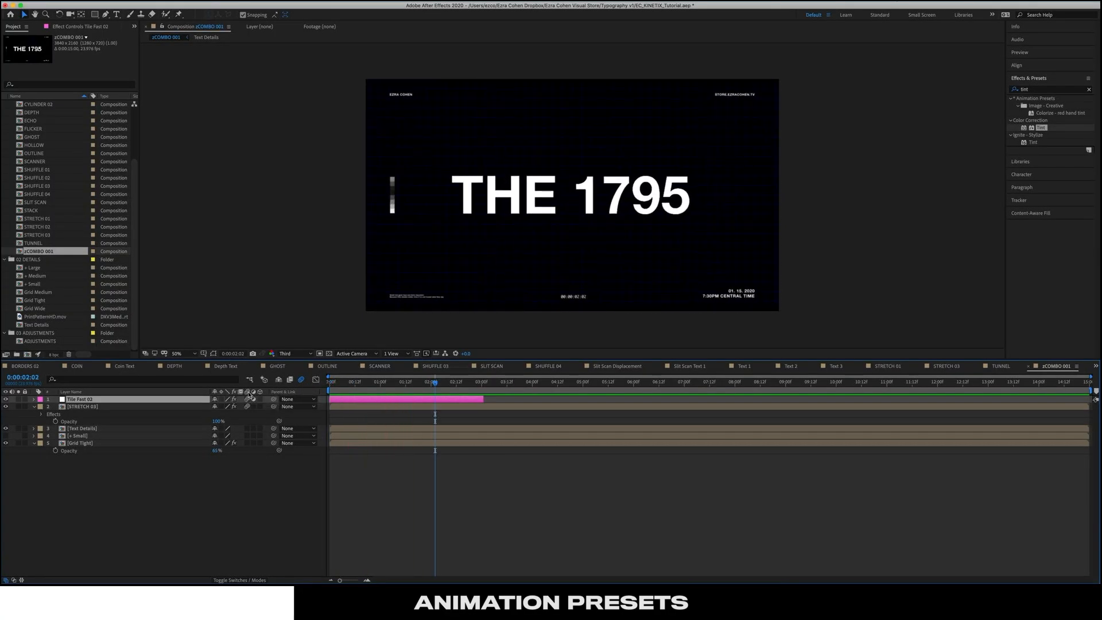
Reveal Tile Fast 02's Motion Tile keyframes for Tile Width, Tile Height and Phase, with the playhead at 0:00:00:20
click(90, 26)
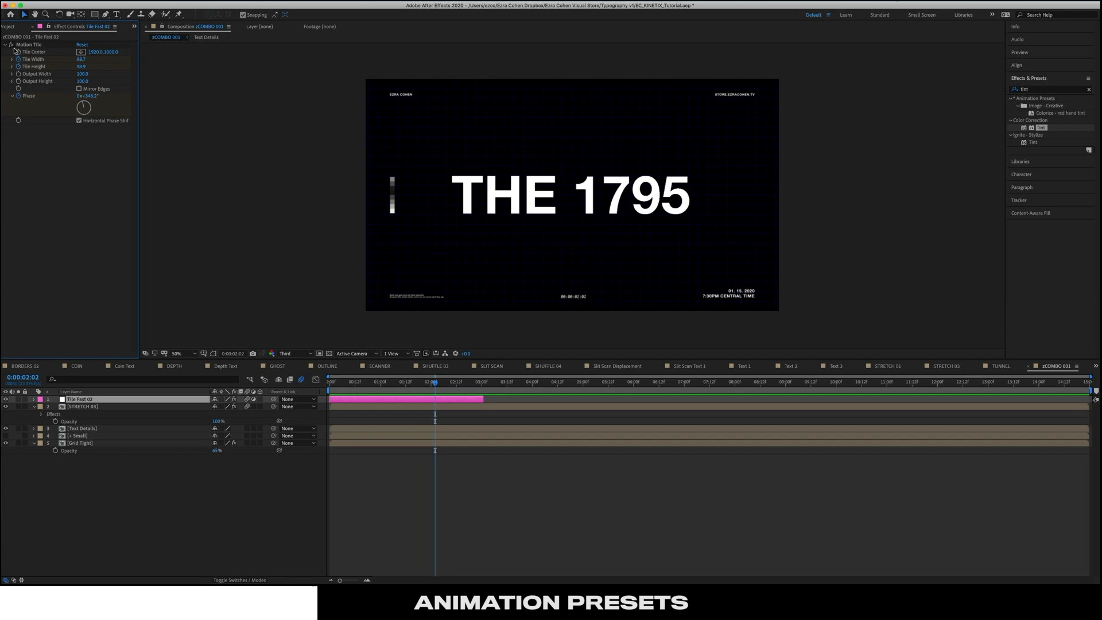
drag(352, 384, 361, 383)
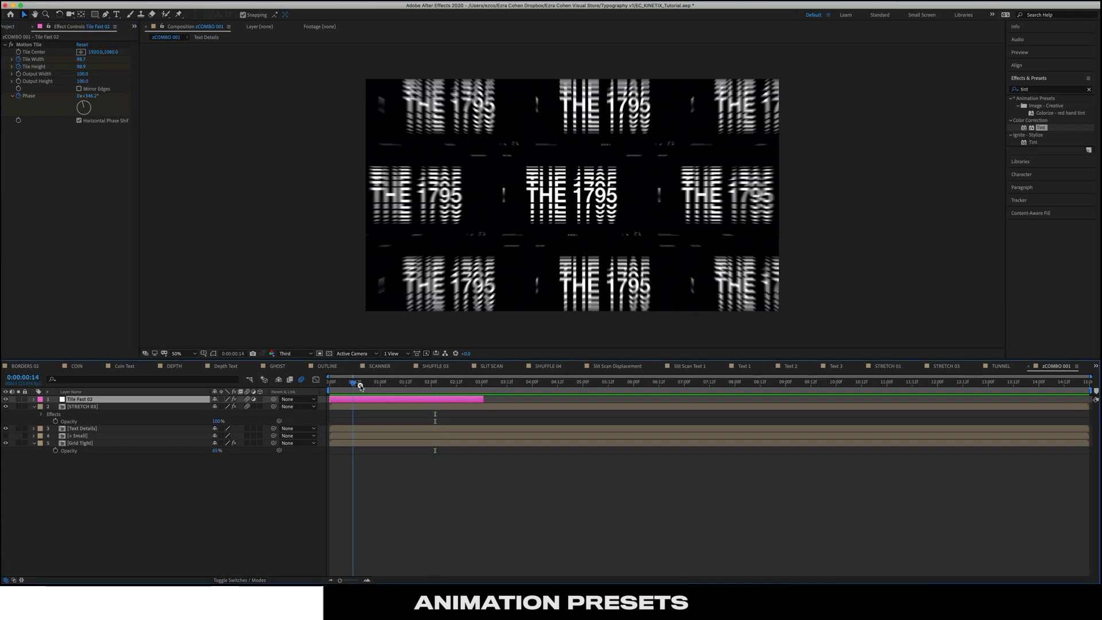
key(u)
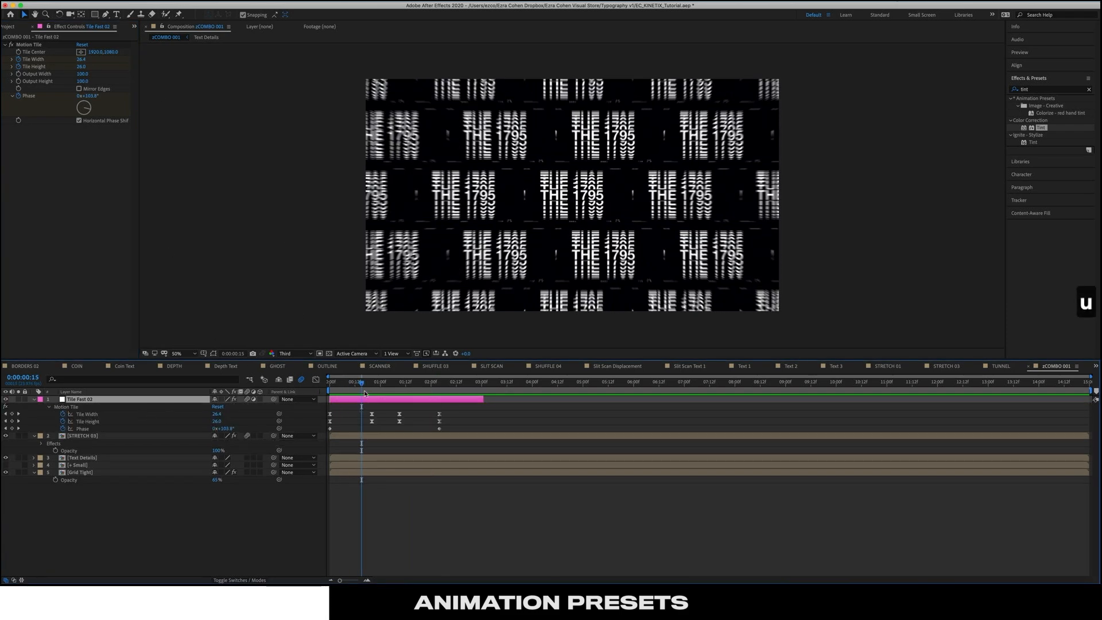
drag(364, 386, 373, 383)
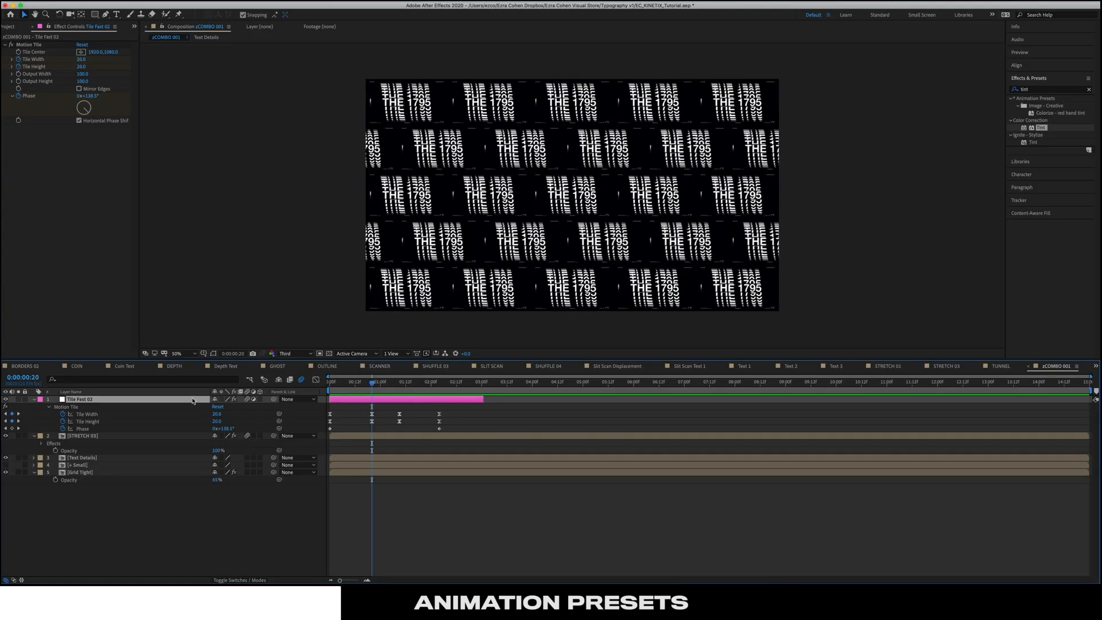
key(u)
key(u)
drag(398, 383, 375, 386)
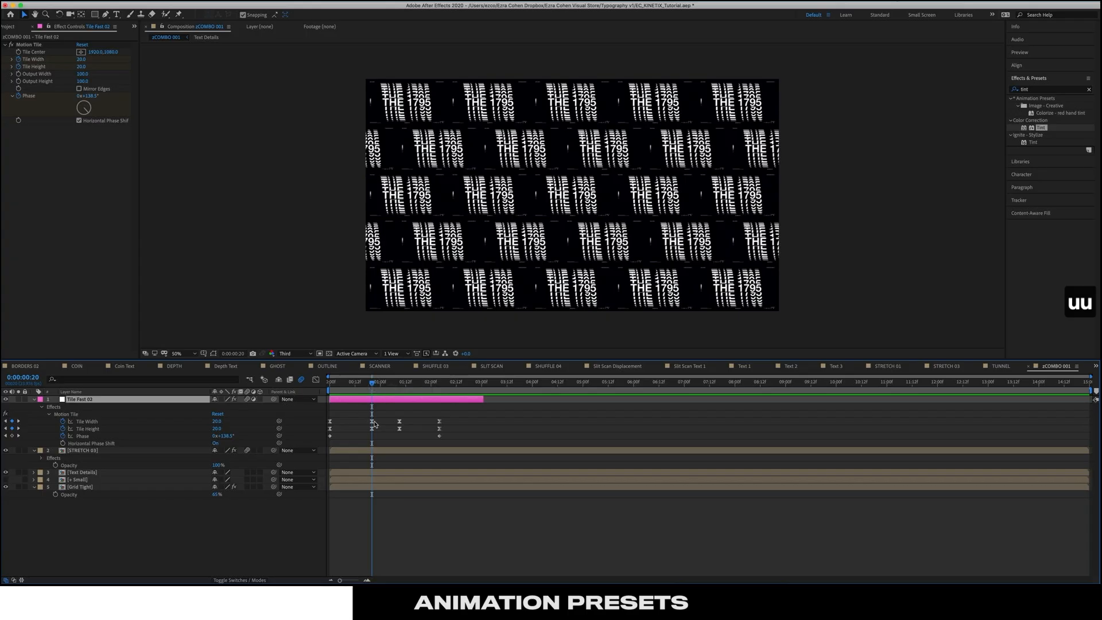
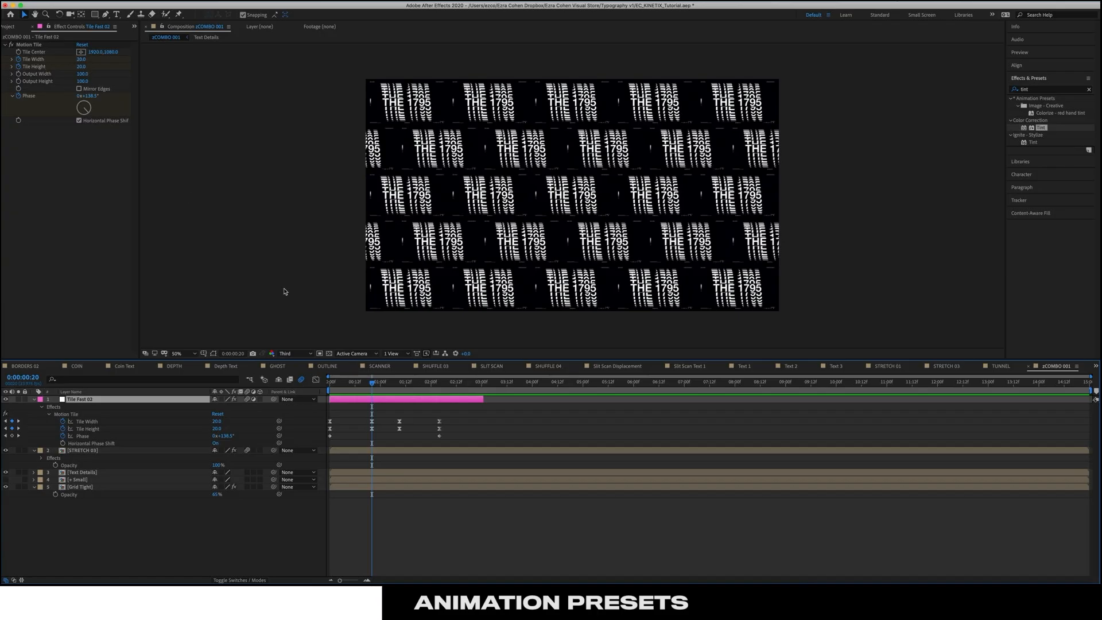
Set Tile Width to 100, scrub it down to 71, and preview the tiles from the start
text(100)
key(Return)
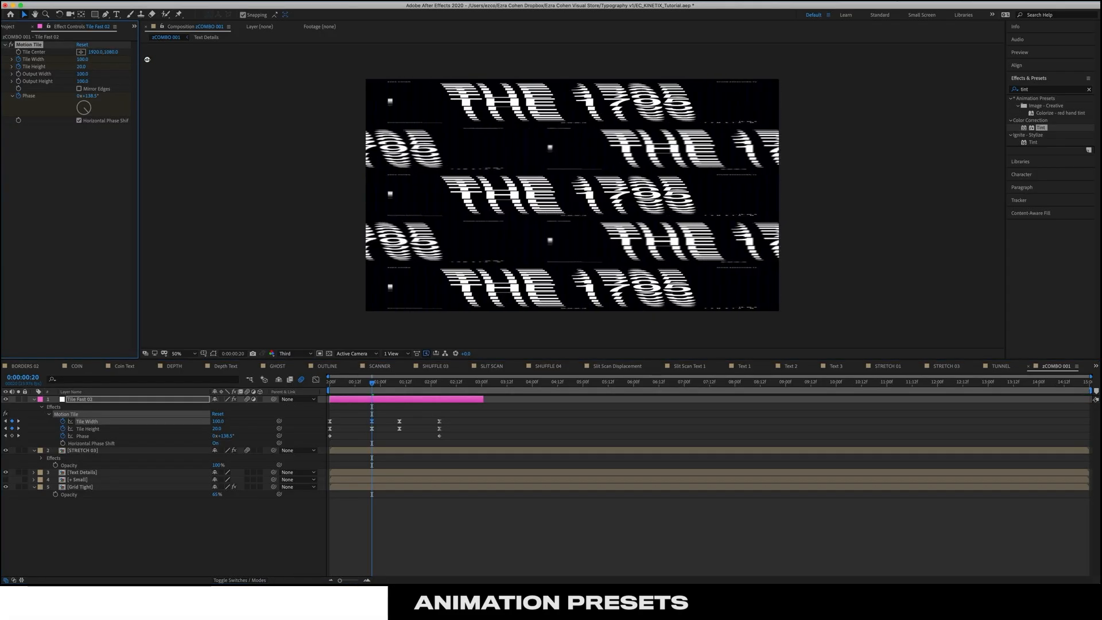
drag(146, 59, 134, 60)
key(Home)
key(space)
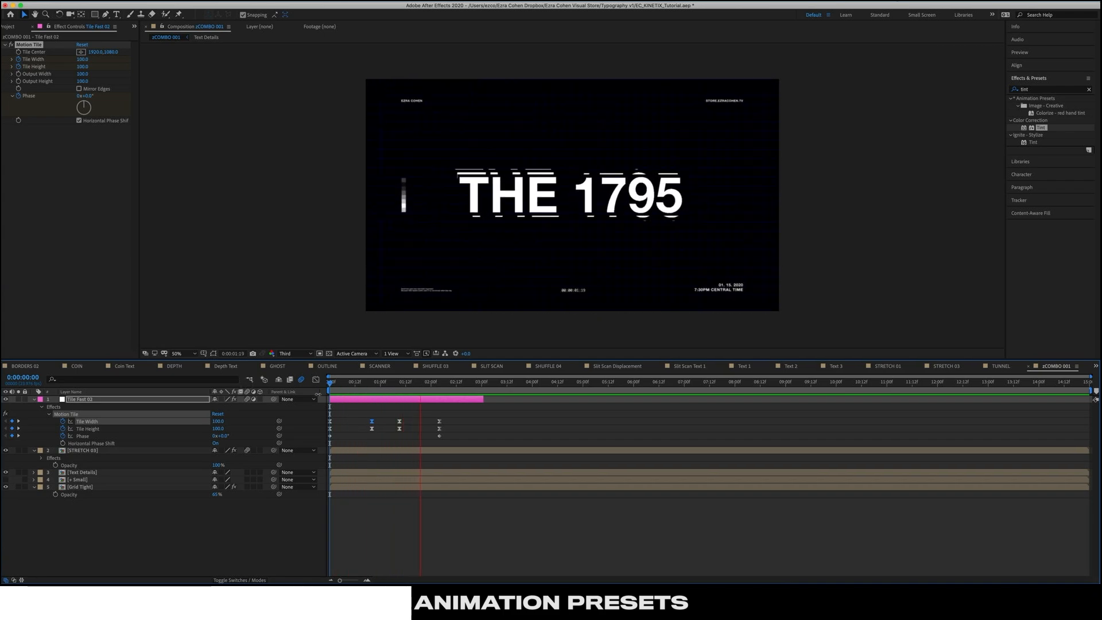
key(space)
key(Home)
key(space)
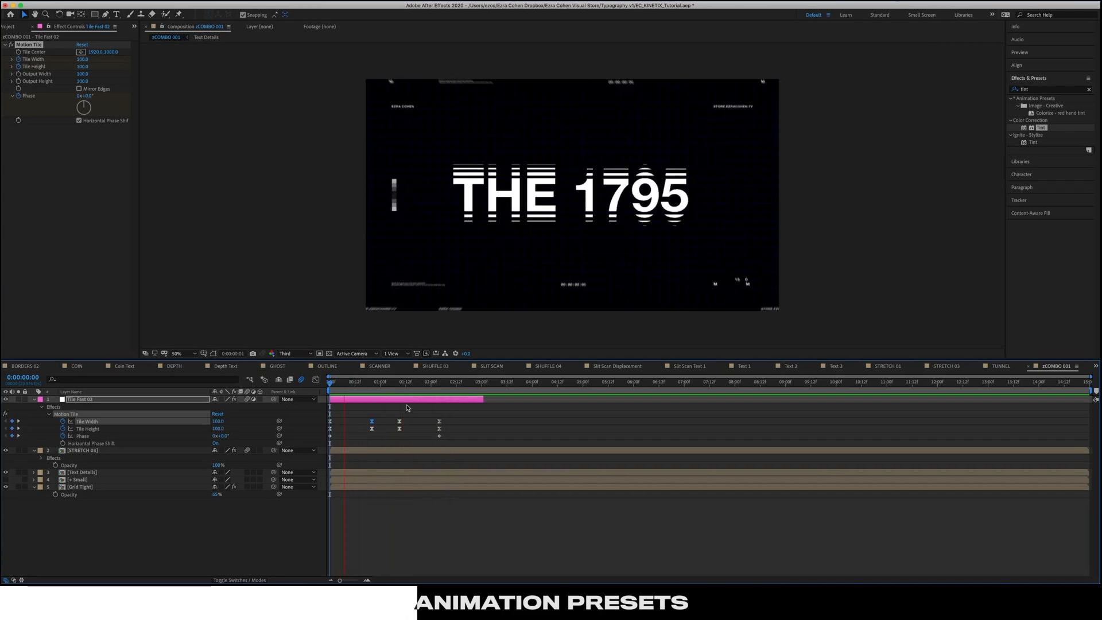
Try Tile Width 70 on the 0:00:01:09 keyframe, preview it, then undo the width changes
drag(381, 384, 396, 383)
click(400, 421)
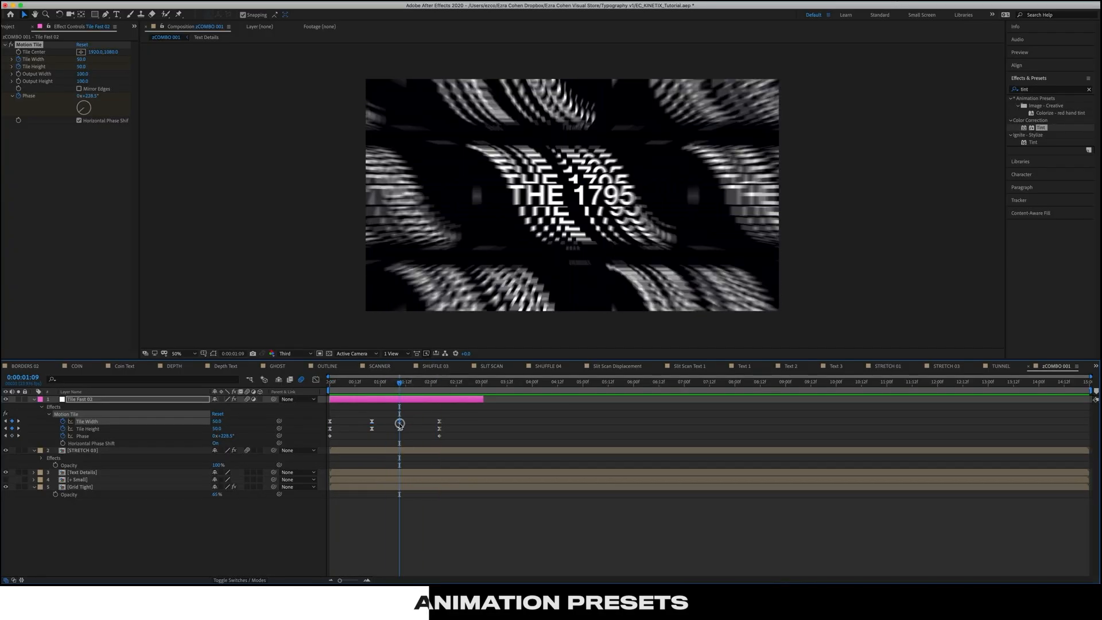
click(83, 61)
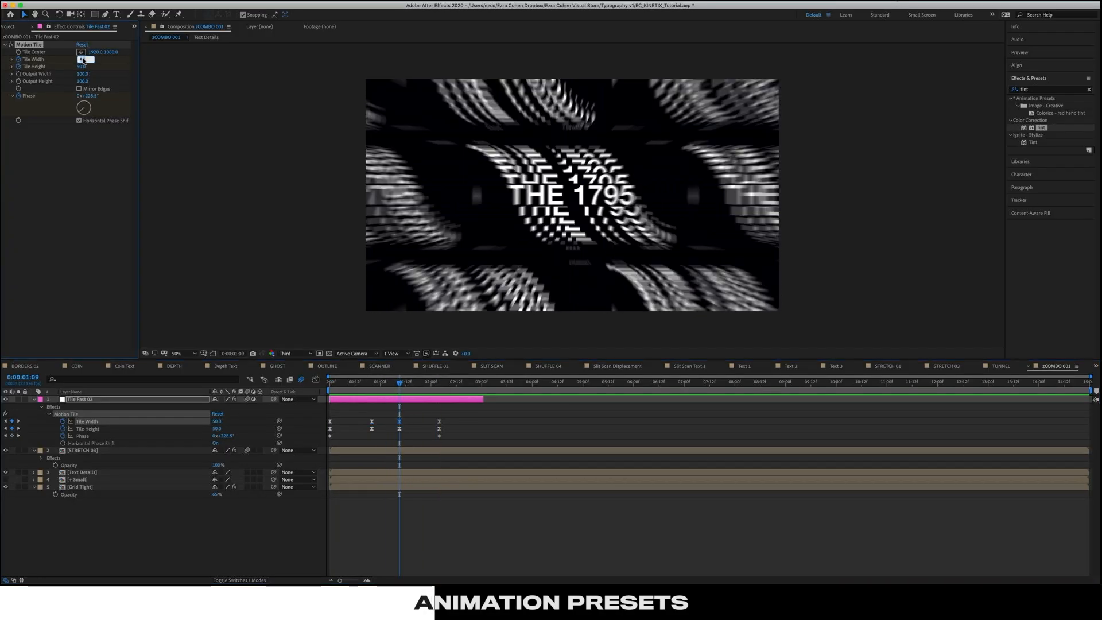
text(70)
key(Return)
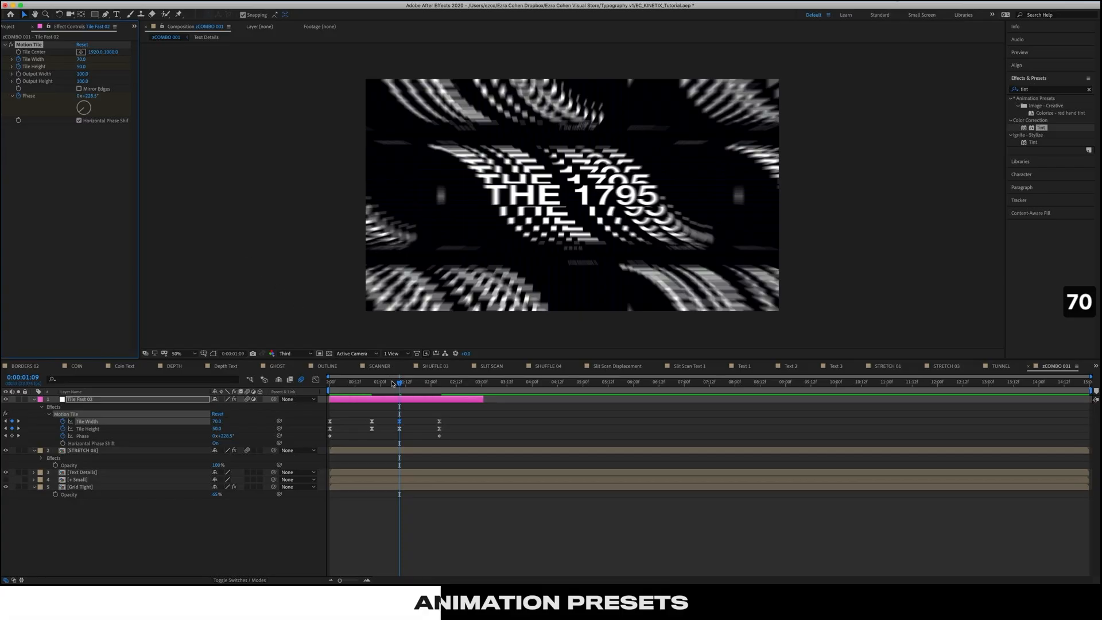
key(Home)
key(space)
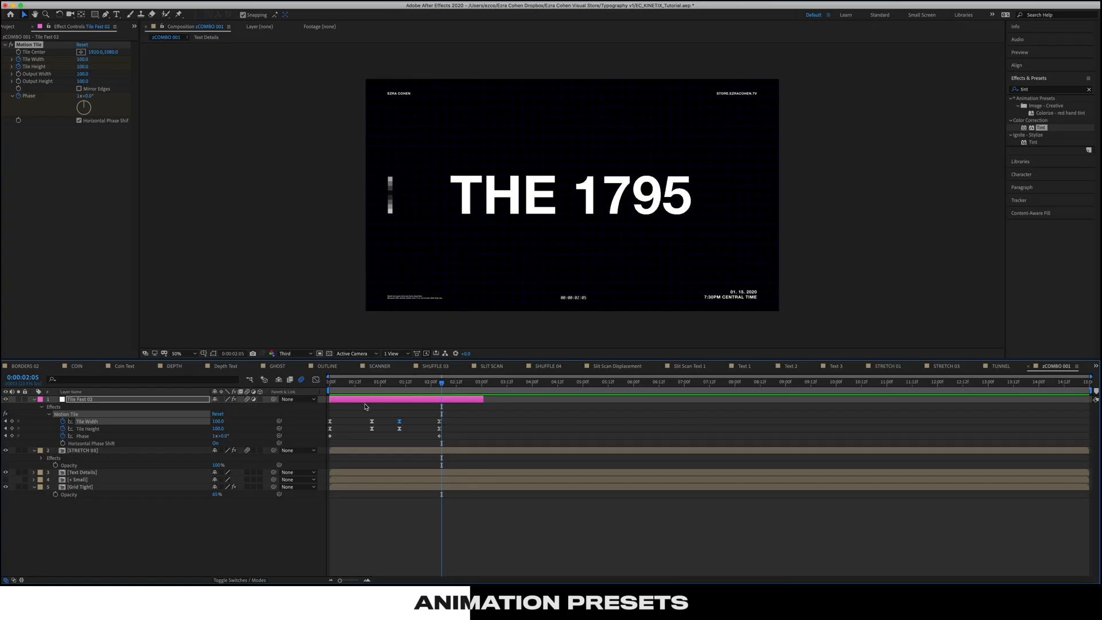
key(super+z)
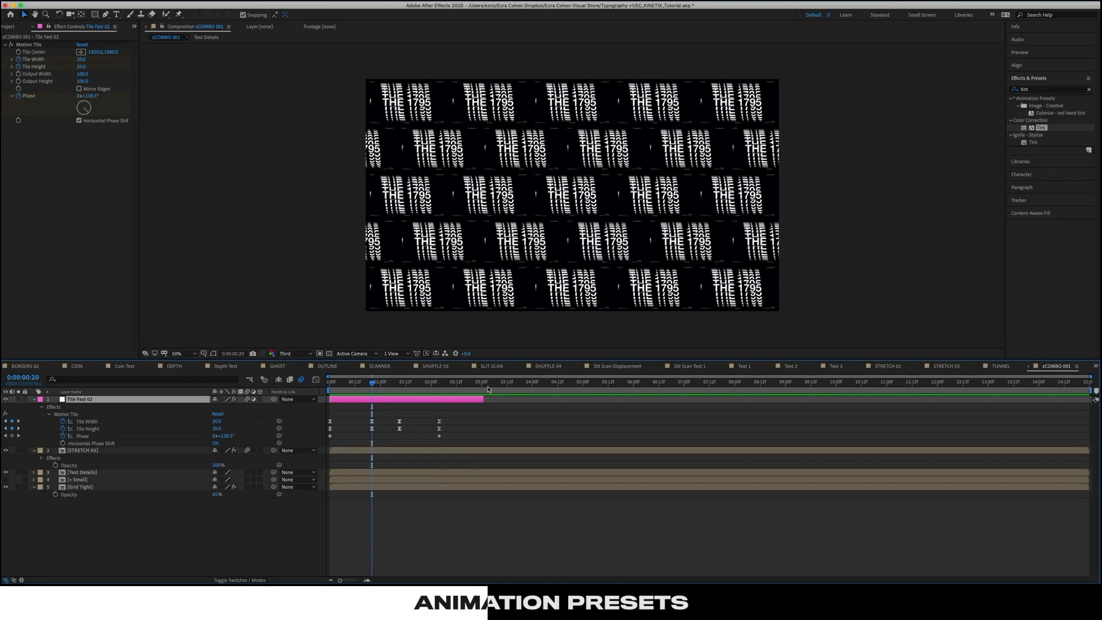
click(15, 27)
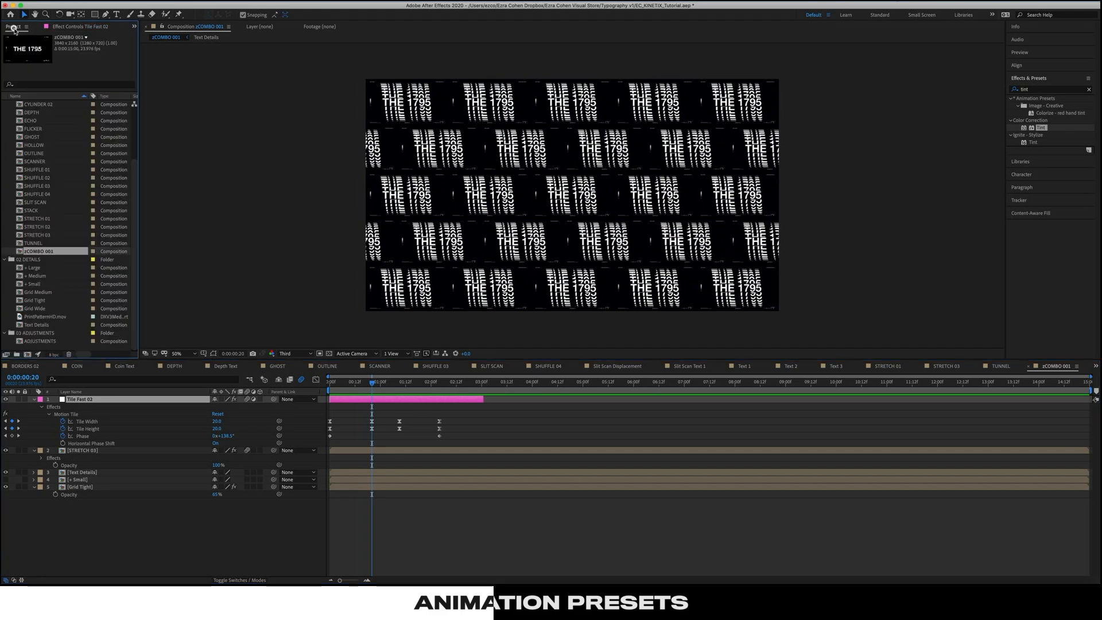
Open the ADJUSTMENTS composition and compare the Tile Static 25 and Tile Static 50 layers on SAMPLE
double_click(29, 341)
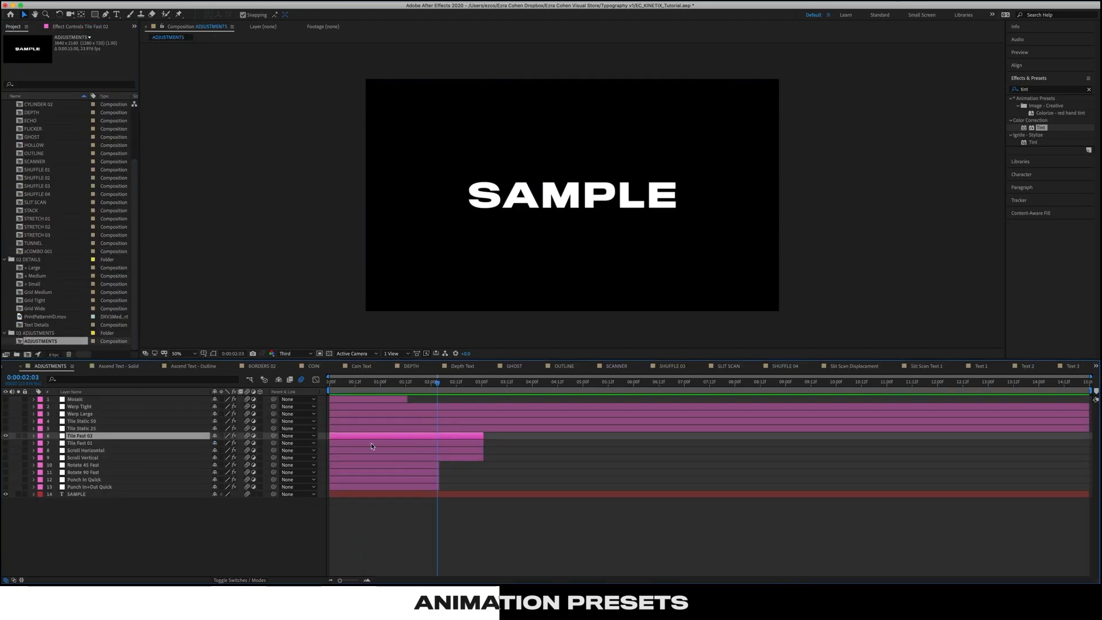
key(Home)
key(space)
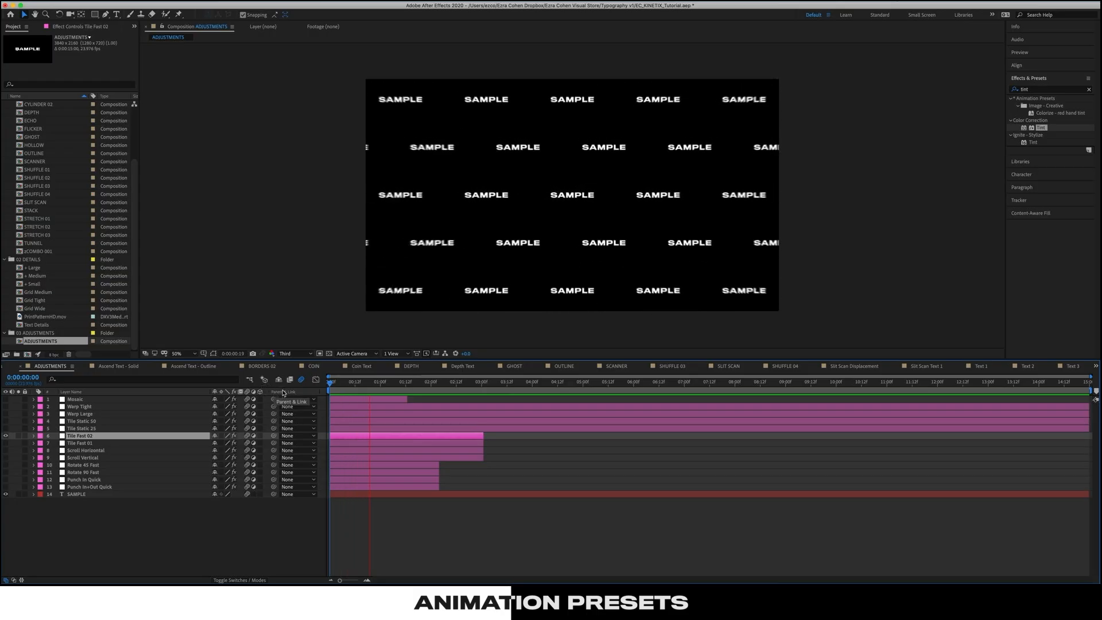
click(7, 429)
click(7, 435)
key(Home)
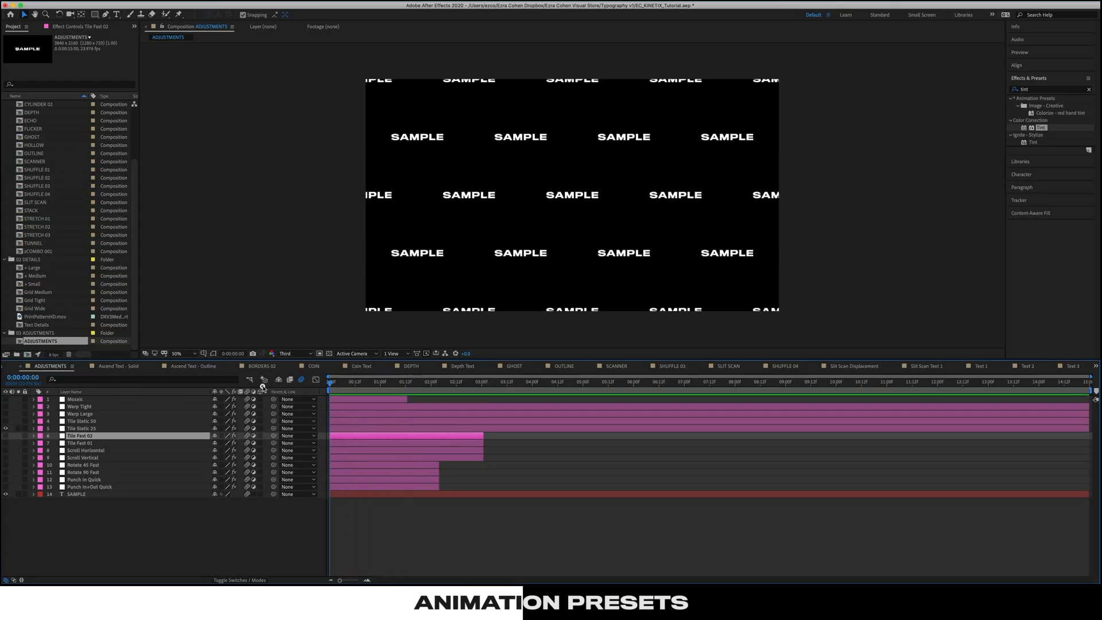
click(98, 429)
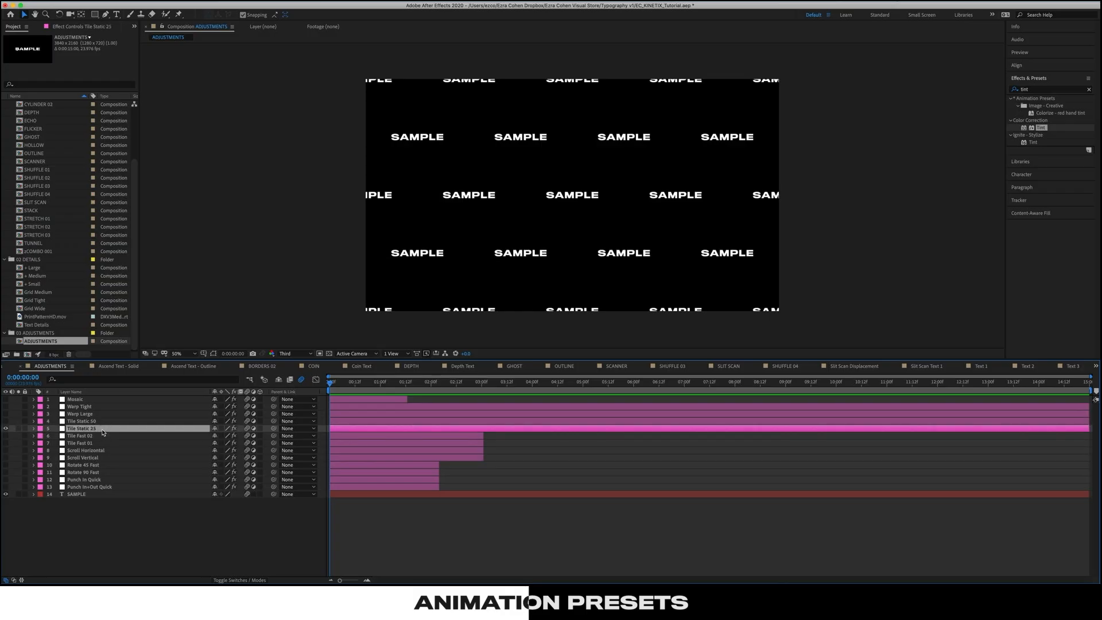
click(6, 421)
click(6, 429)
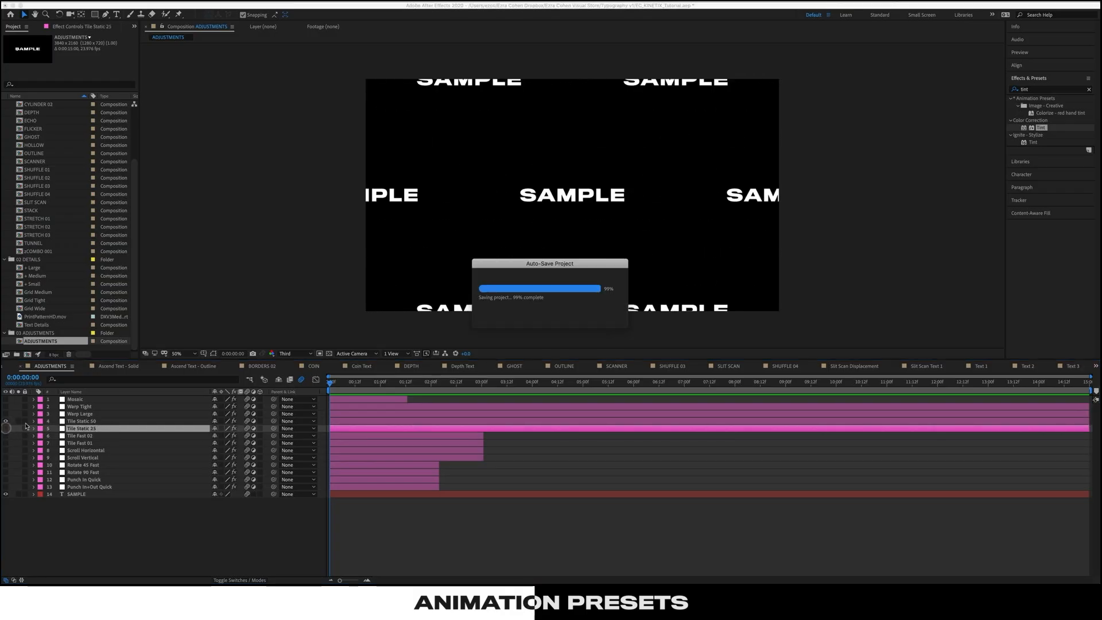
click(80, 421)
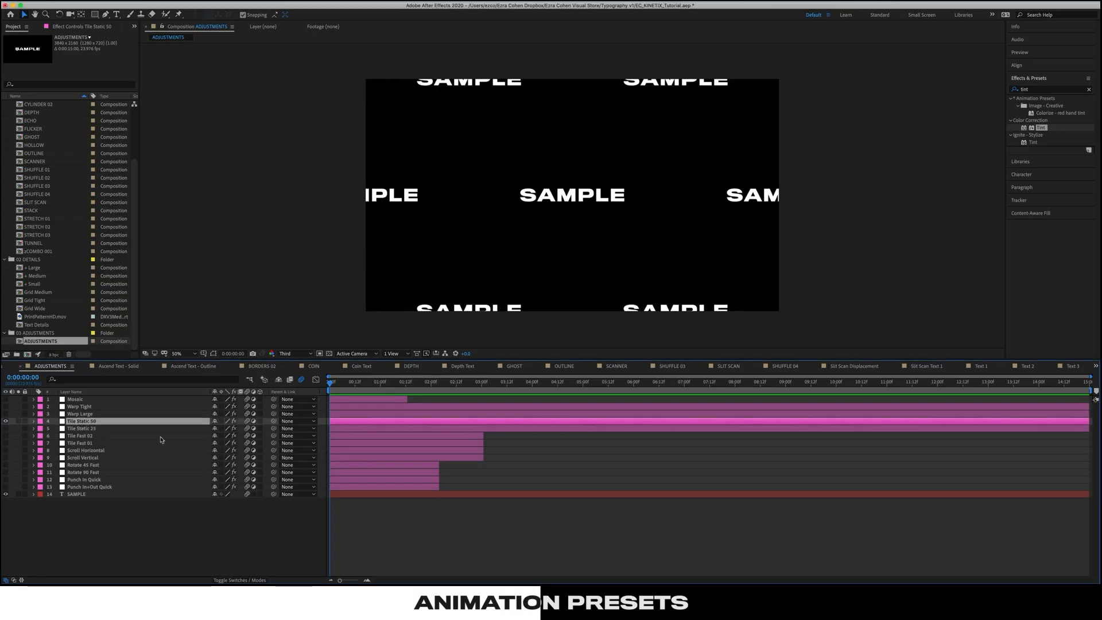
click(6, 429)
click(7, 421)
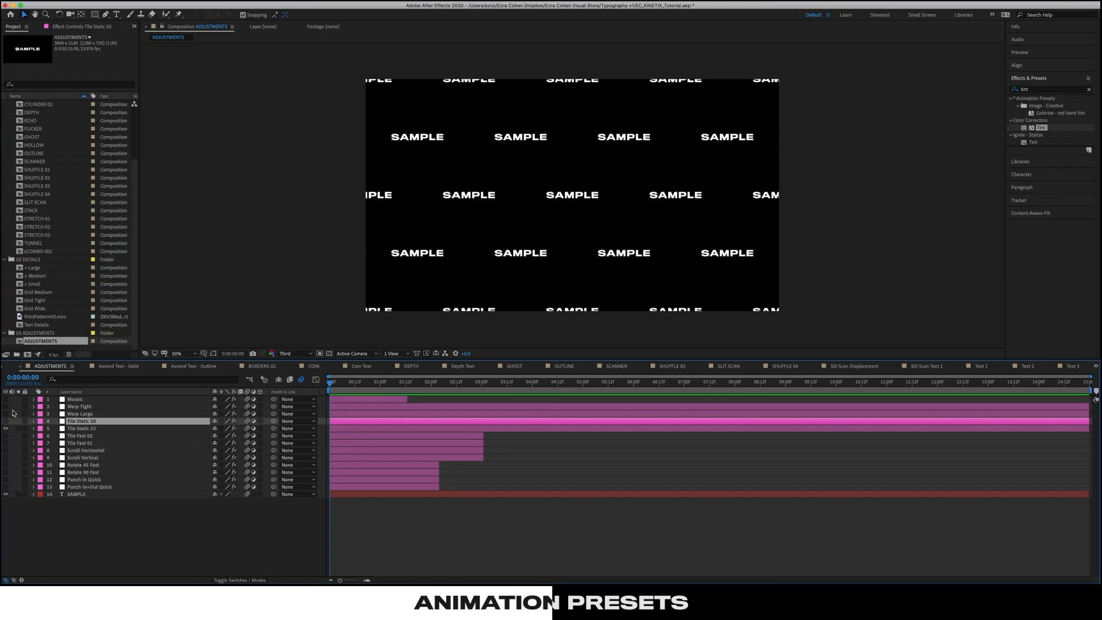
Preview the Warp Large, Warp Tight and Mosaic presets on SAMPLE one at a time
click(5, 413)
click(6, 428)
key(space)
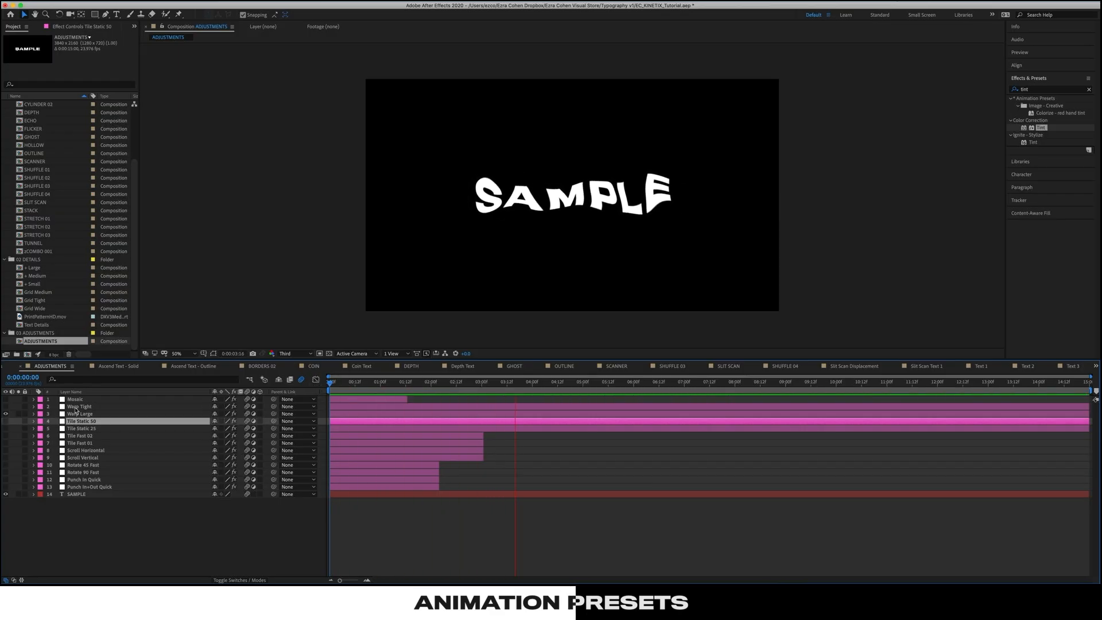
click(7, 415)
click(6, 406)
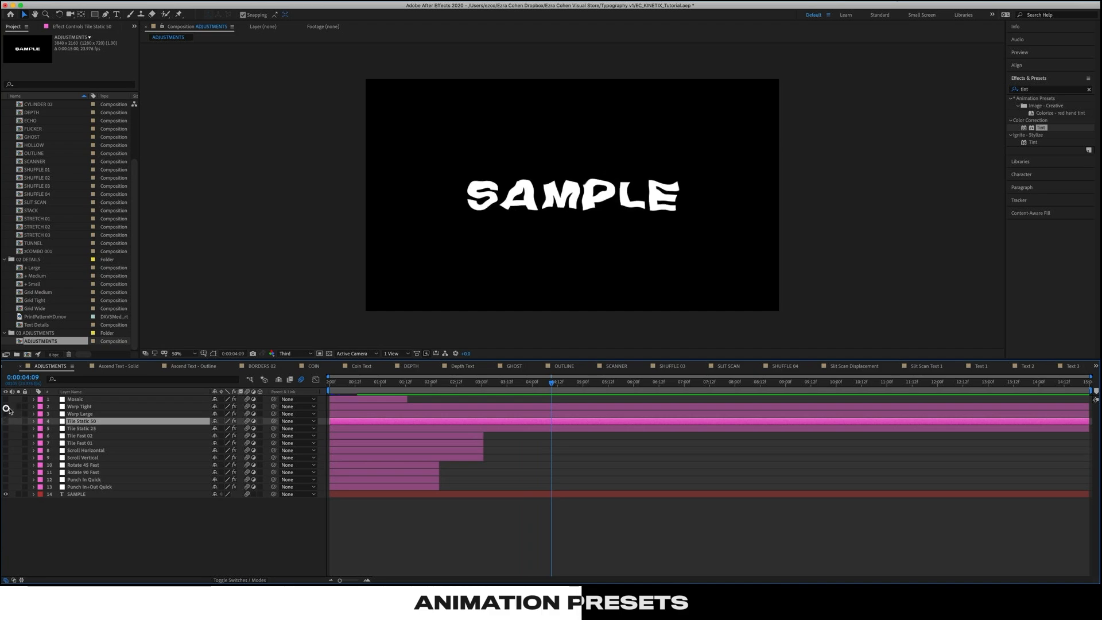
key(space)
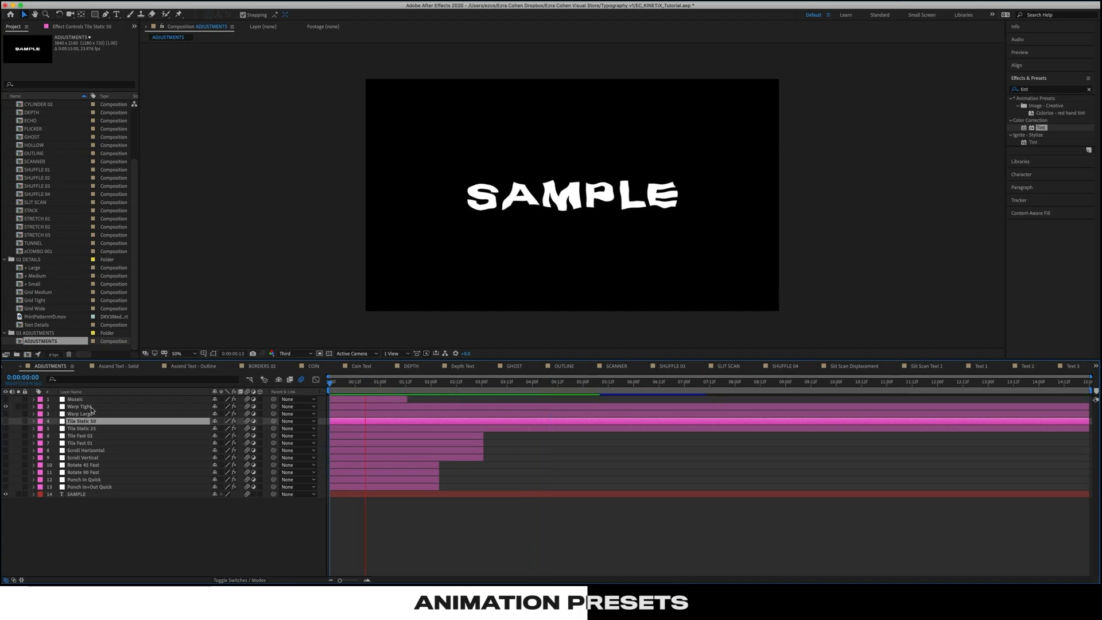
click(6, 406)
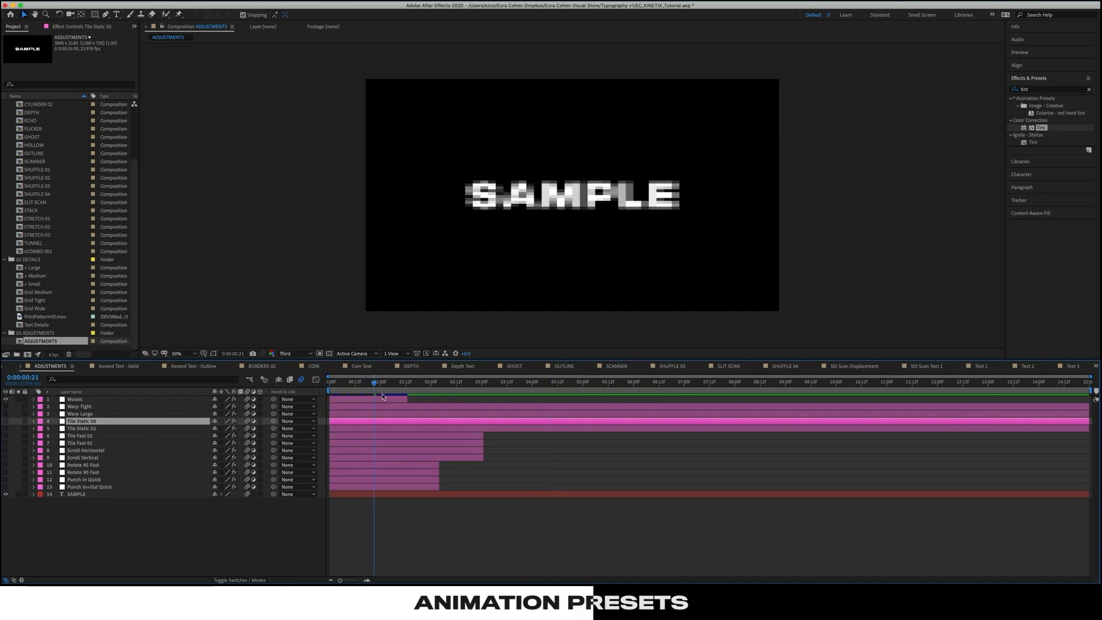
key(space)
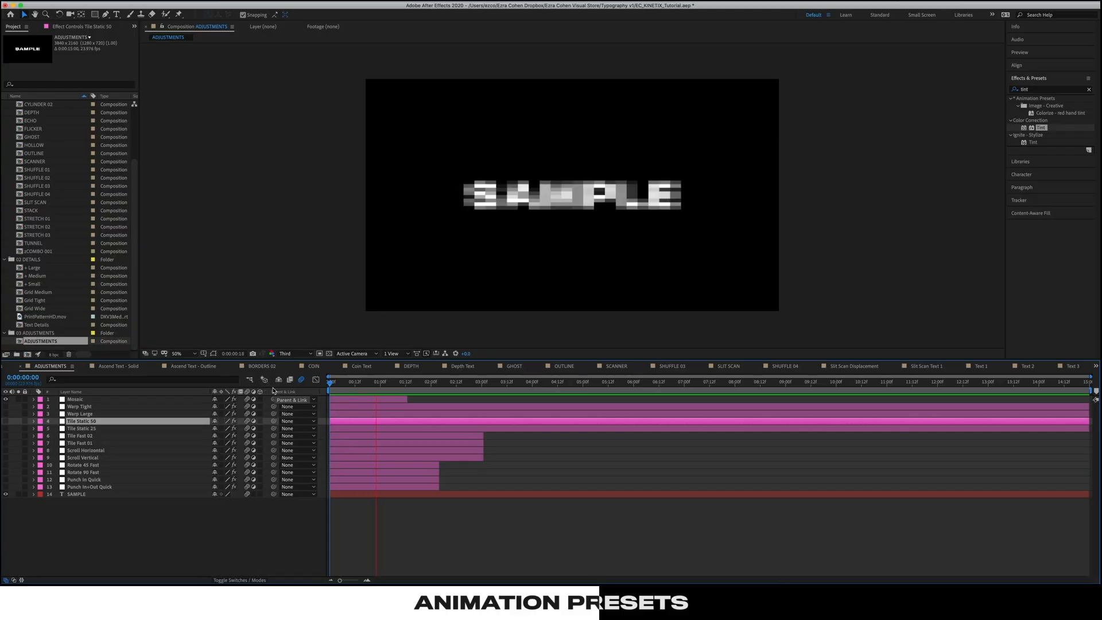
key(space)
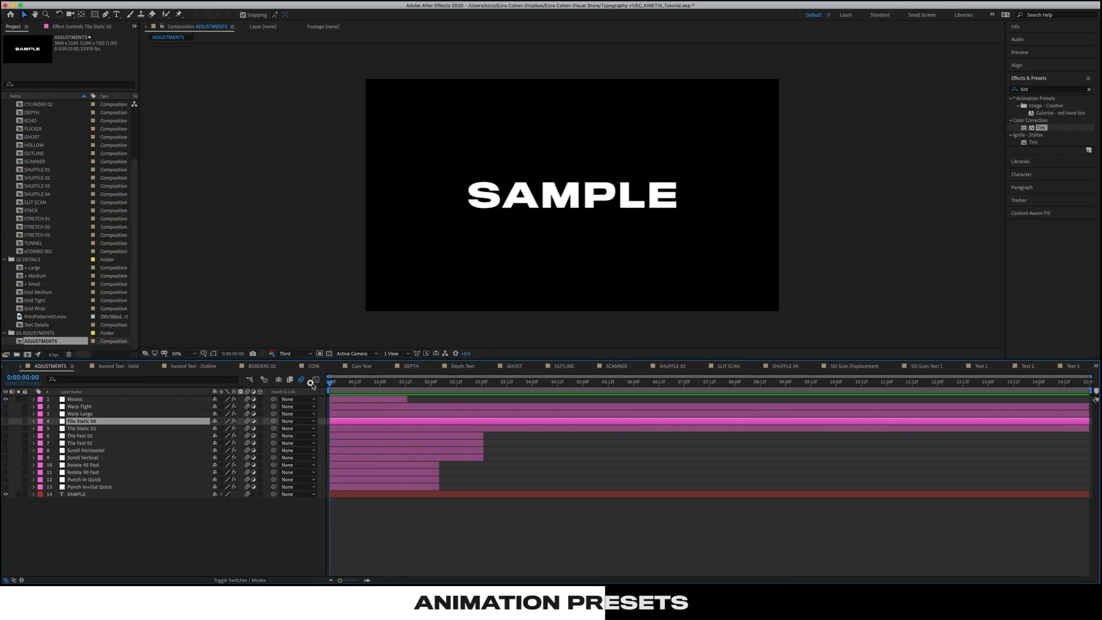
click(373, 400)
Reveal the Mosaic layer's keyframes, check them at 0:00:01:00, then return to the start
key(u)
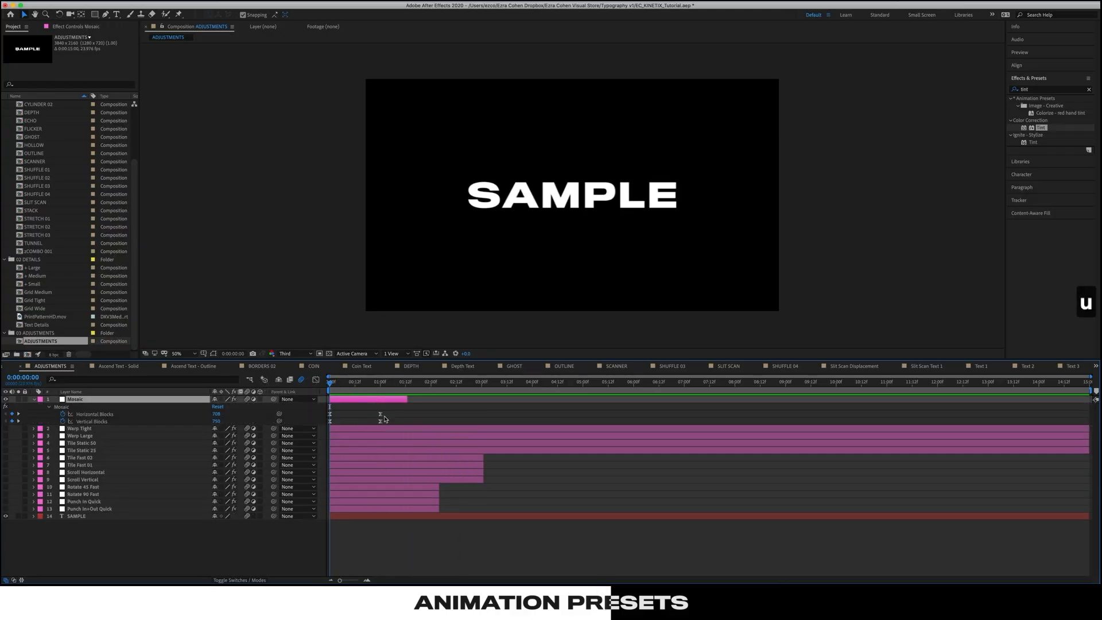
drag(390, 392, 666, 399)
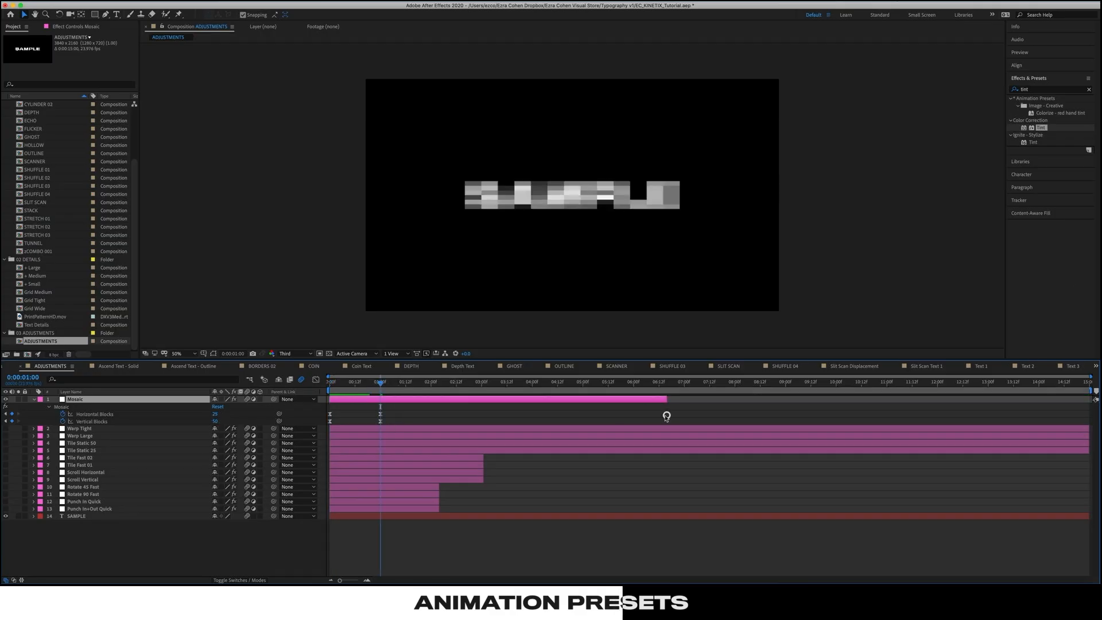
key(super+z)
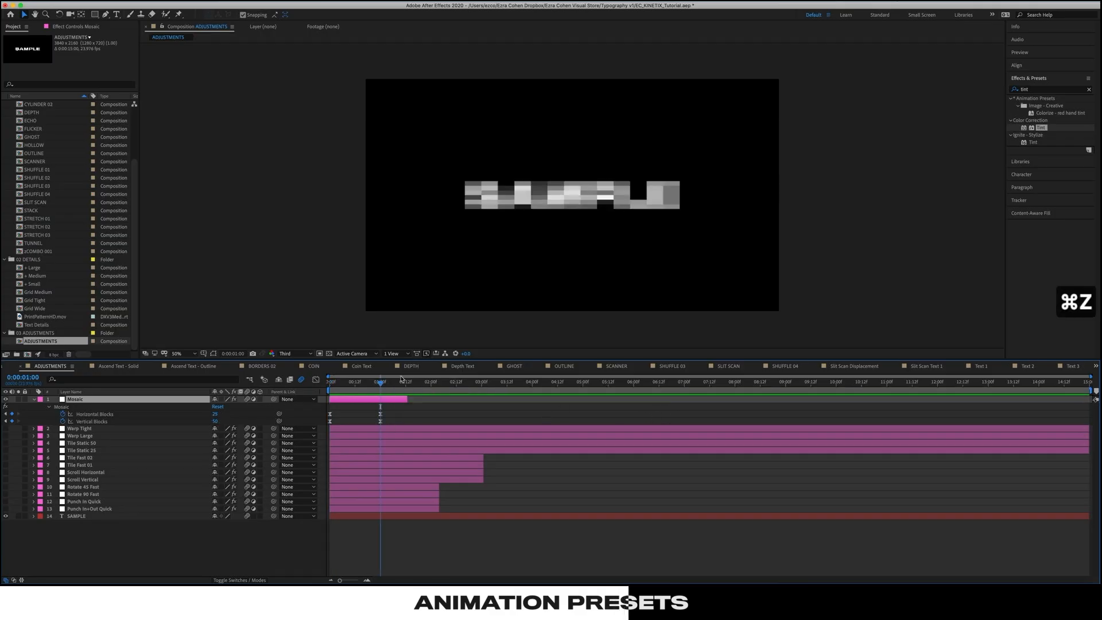
drag(375, 382, 325, 383)
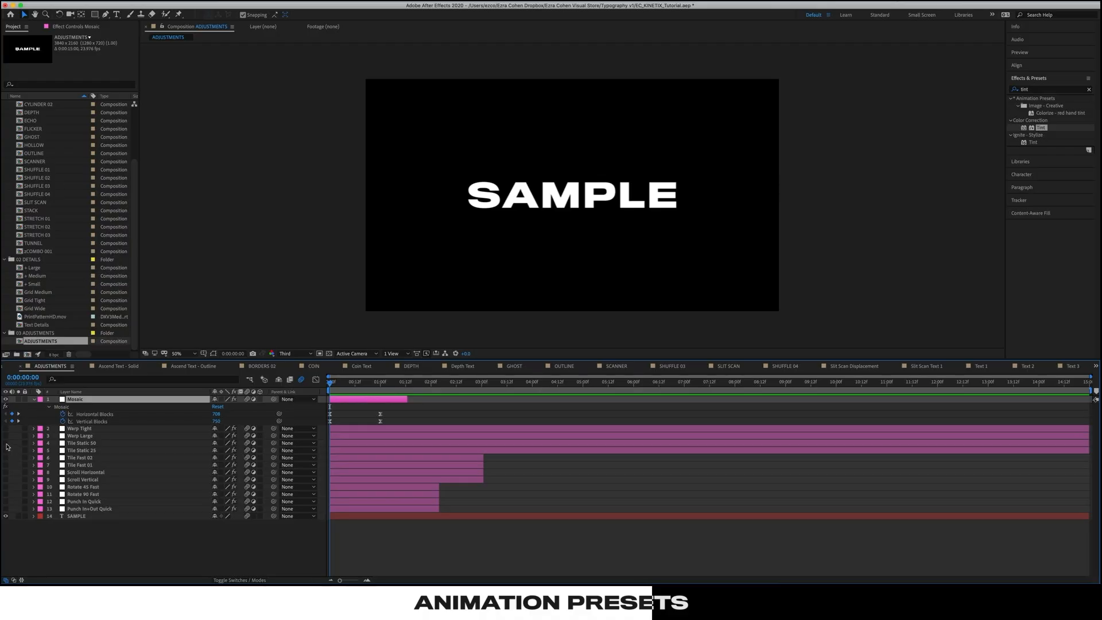
Cycle Warp Large, Tile Static 50 and Tile Static 25 on SAMPLE, ending with Tile Fast 02 on and selected
click(6, 437)
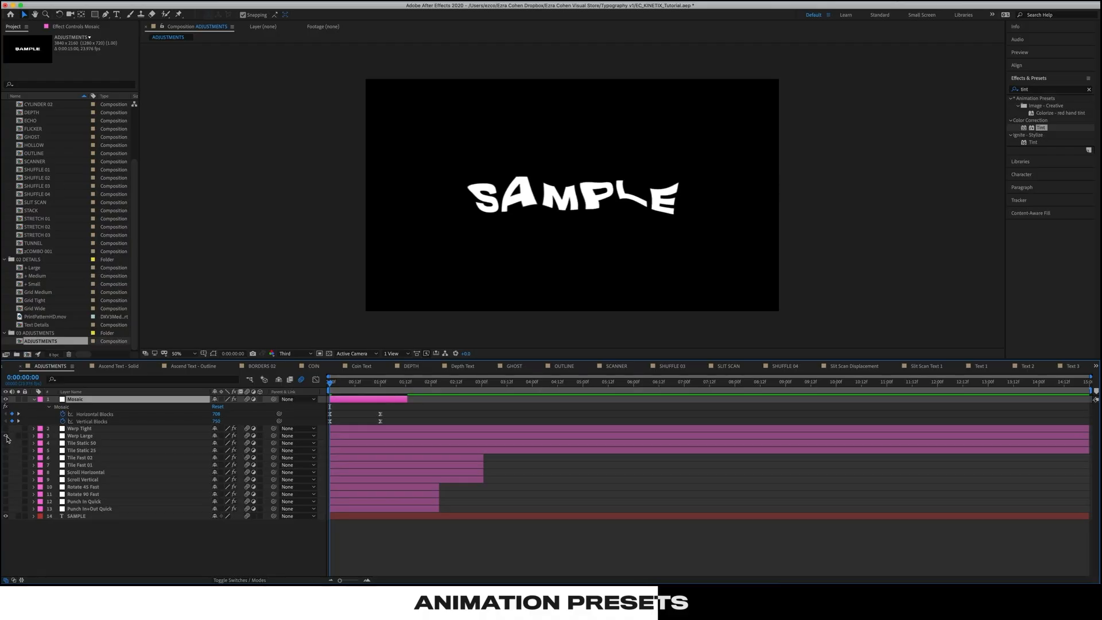
click(6, 400)
click(6, 436)
click(5, 443)
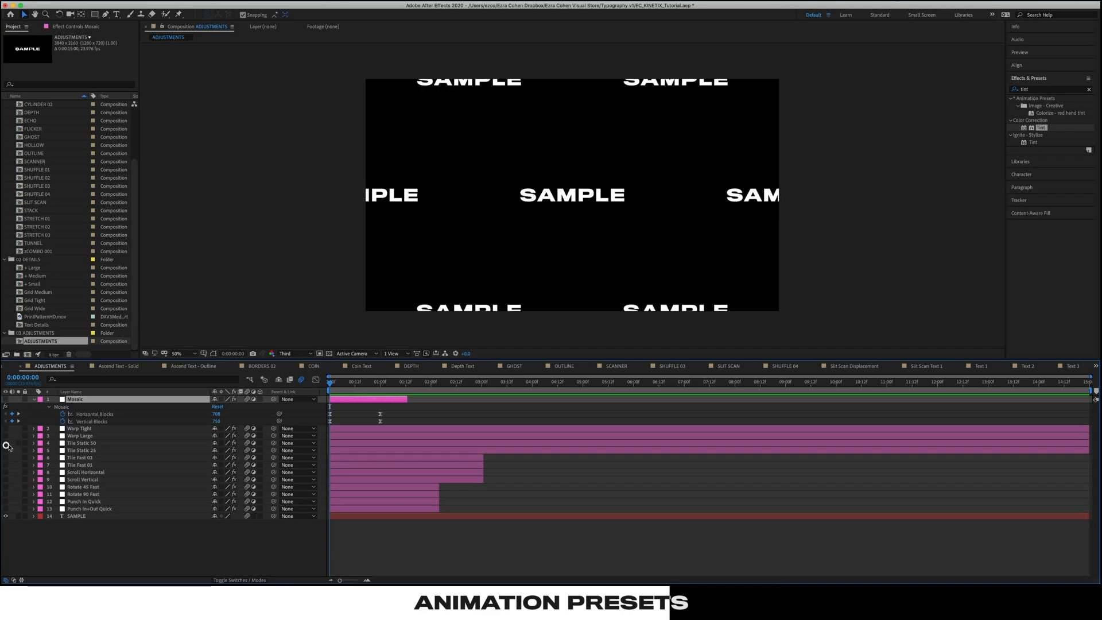
click(6, 451)
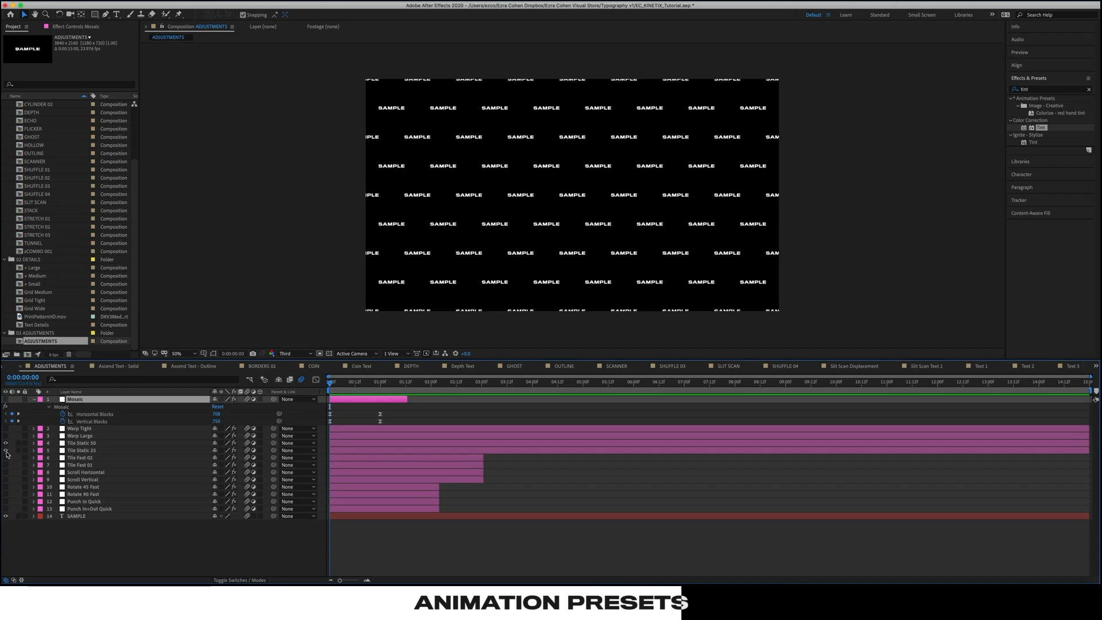
drag(7, 451, 6, 443)
click(6, 459)
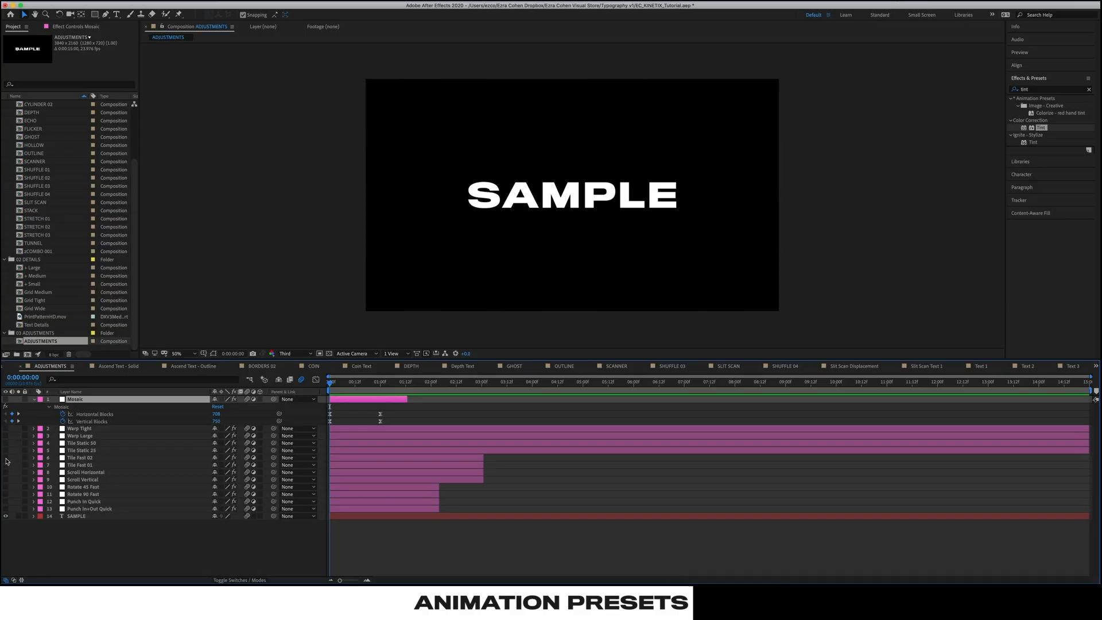
click(94, 458)
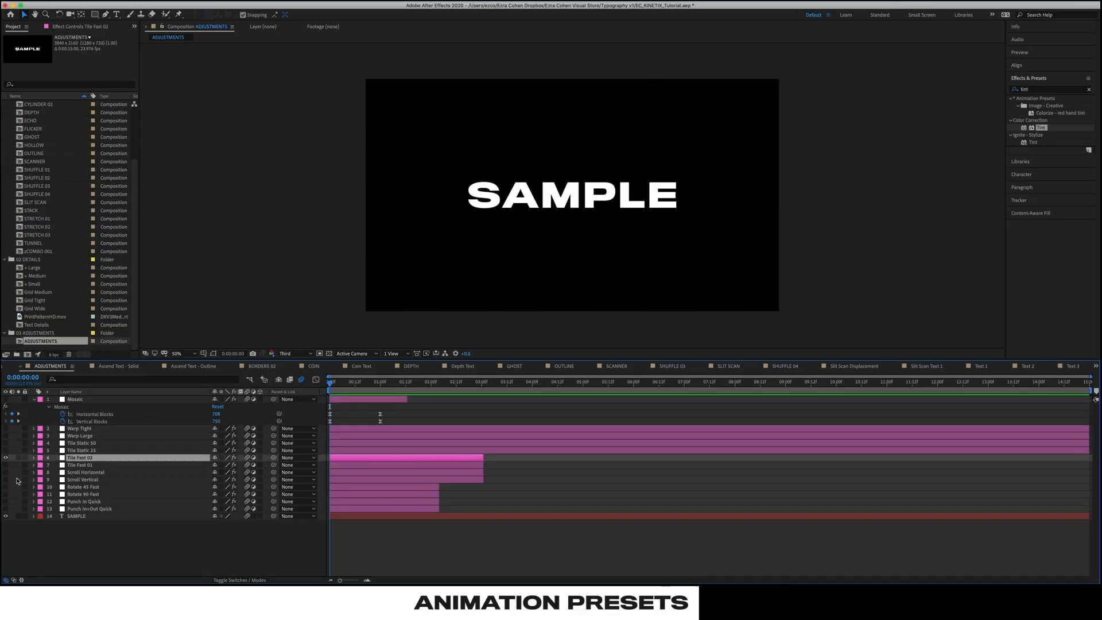
Copy Tile Fast 02 and Scroll Horizontal into zCOMBO 001, deleting its old Tile Fast 02 layer
click(89, 472)
super+click(89, 458)
key(super+c)
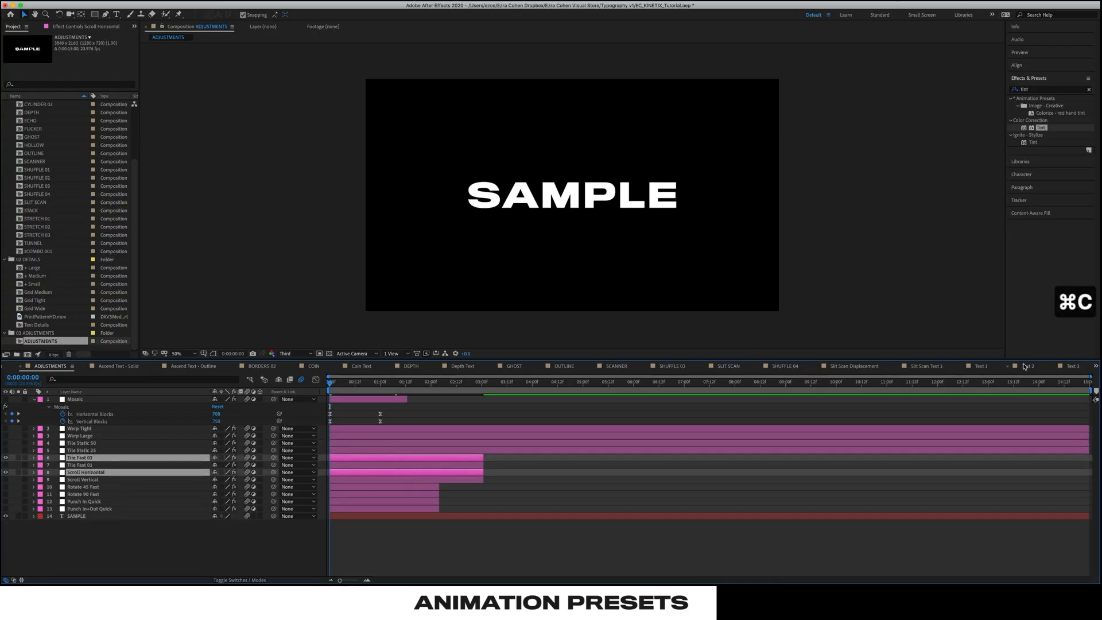
double_click(39, 251)
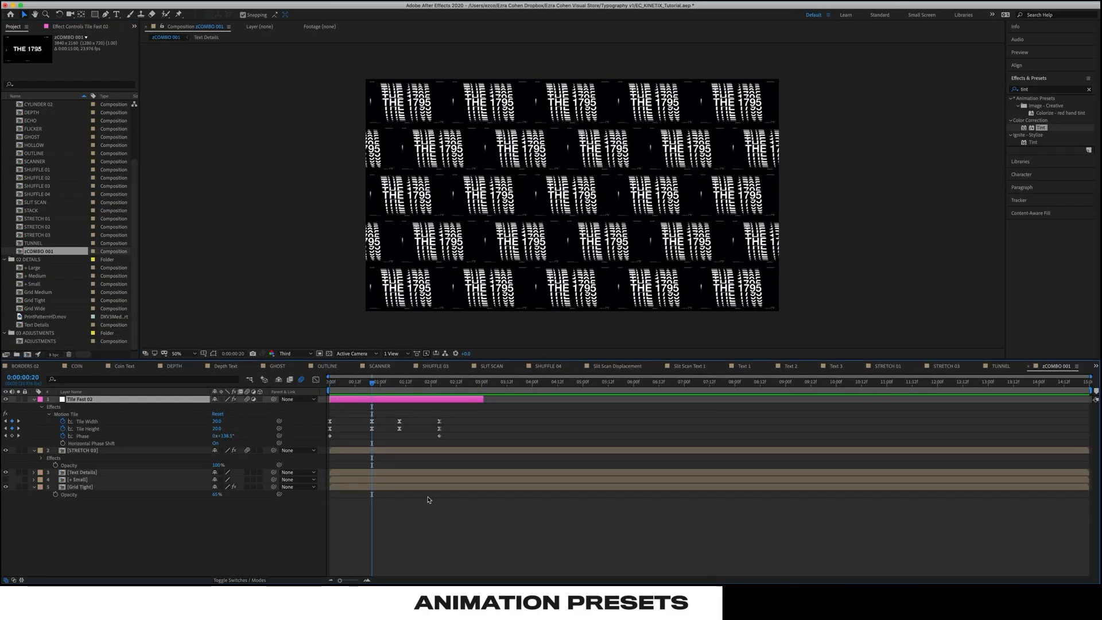
key(Home)
key(super+v)
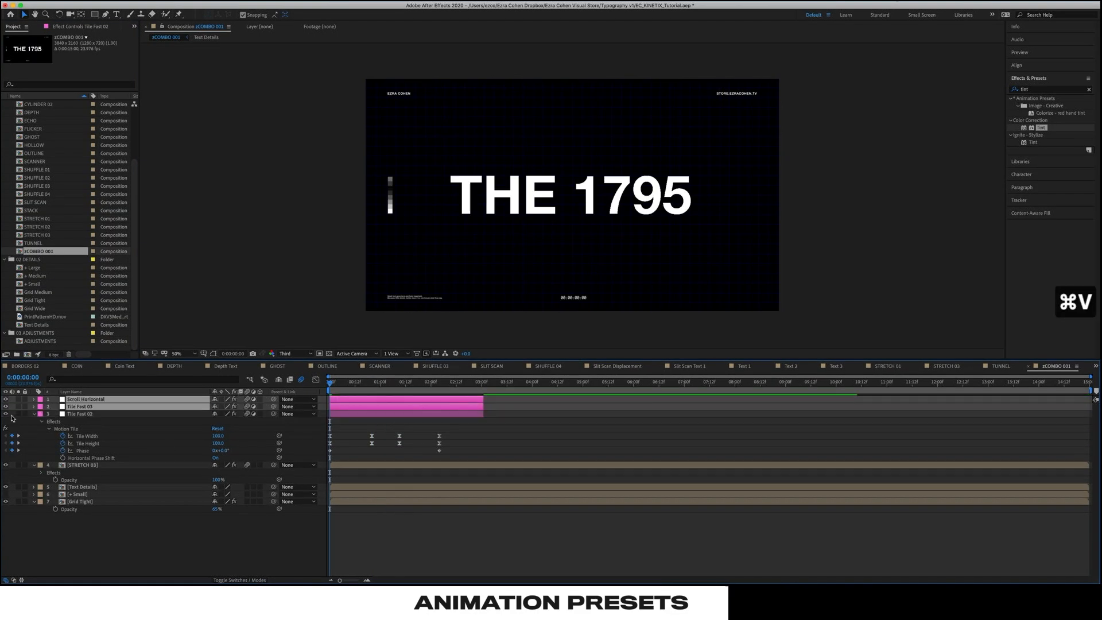
click(115, 414)
key(Delete)
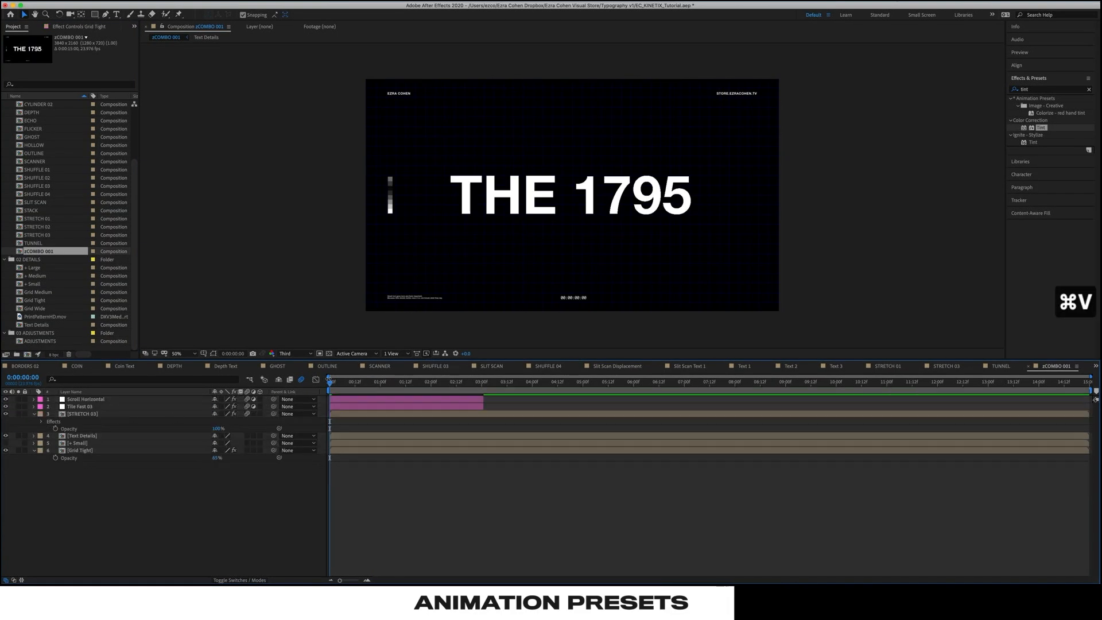
Move Tile Fast 03 to the top of the layer stack and preview the combined animation
key(space)
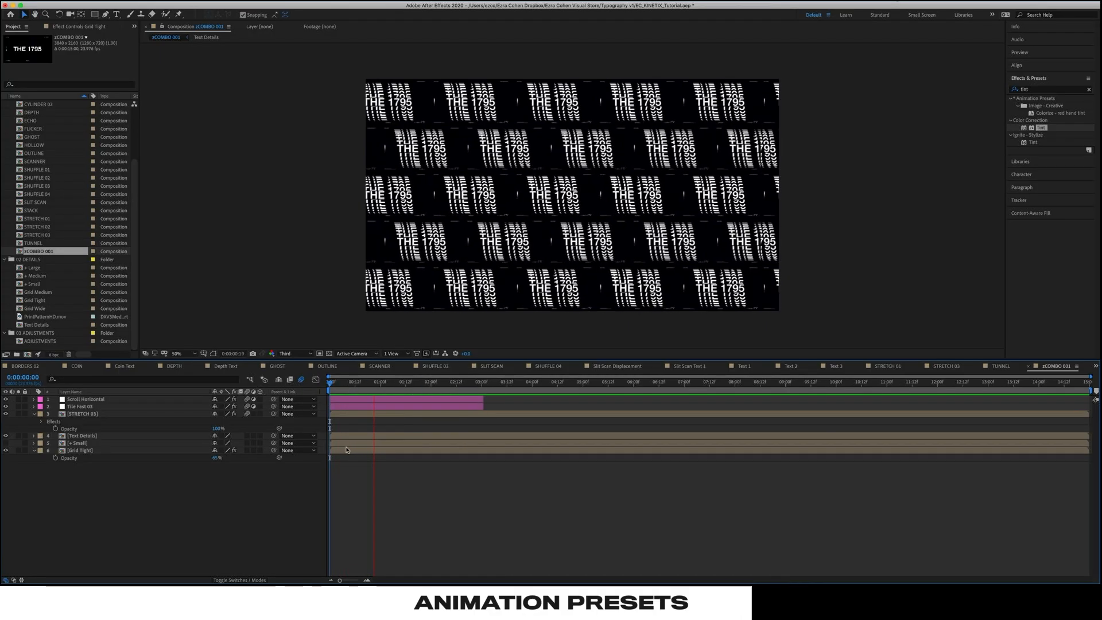
key(space)
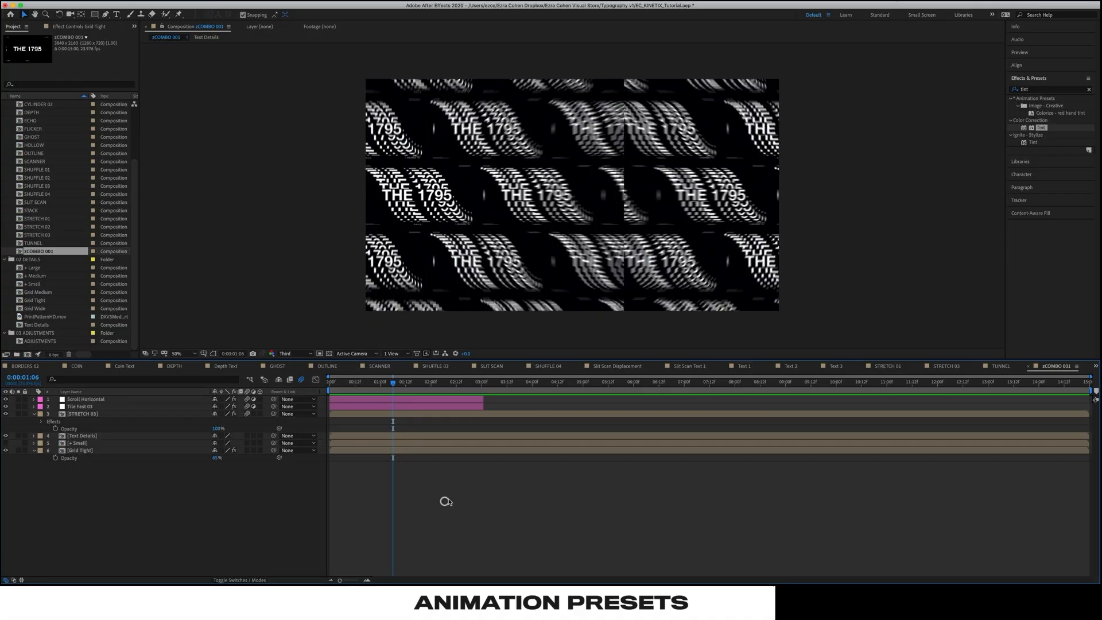
drag(122, 406, 122, 410)
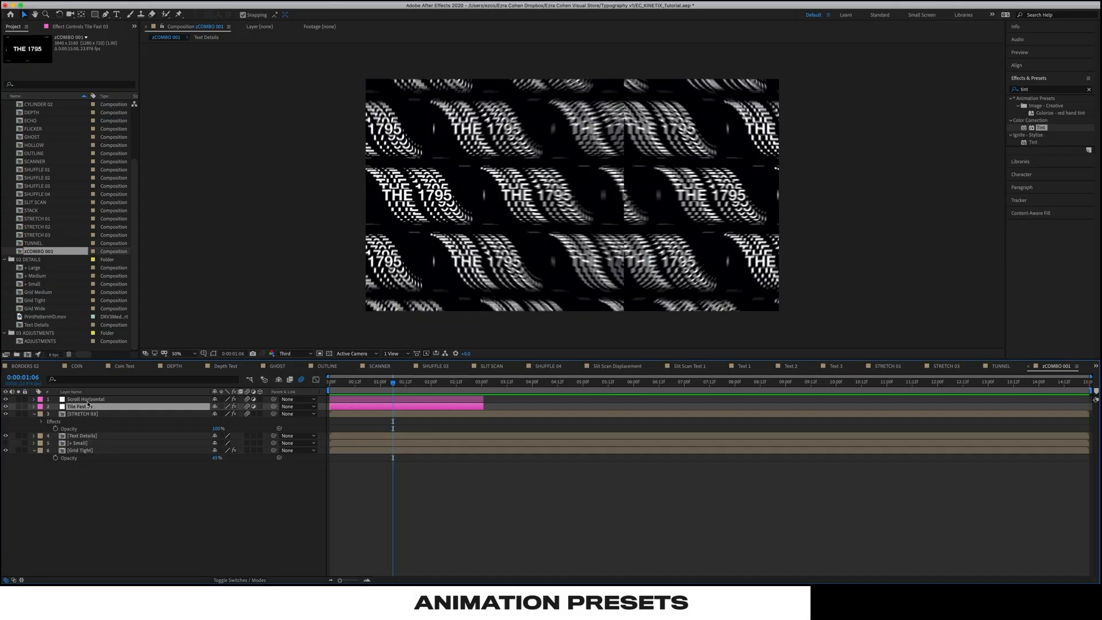
drag(87, 406, 88, 399)
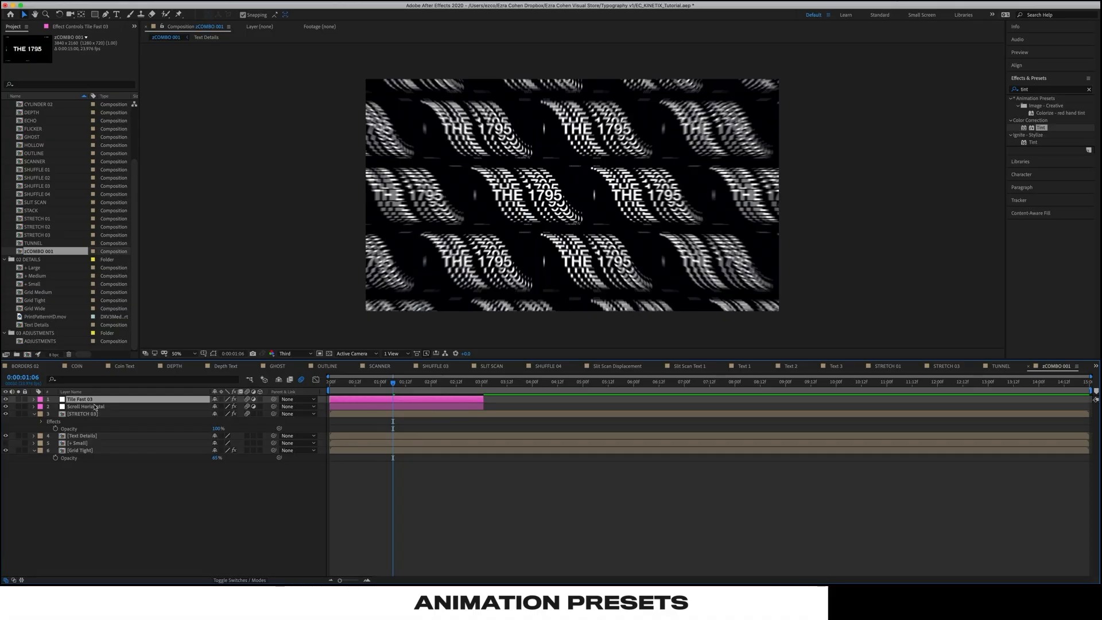
drag(416, 385, 341, 386)
key(space)
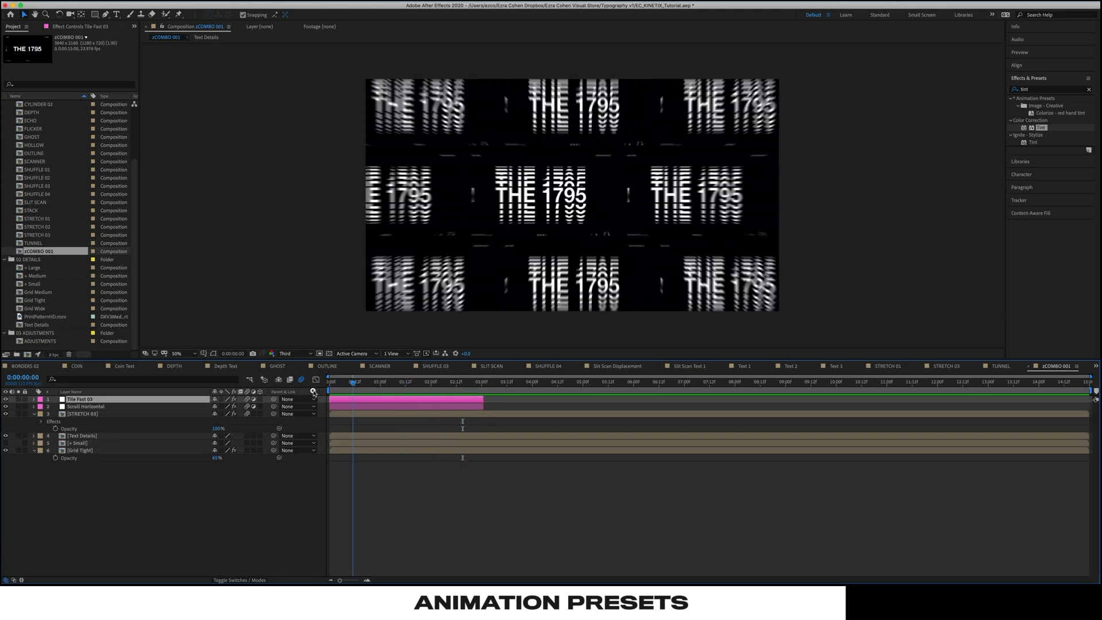
Shift Scroll Horizontal a few frames after Tile Fast 03 and preview the staggered timing
drag(379, 408, 409, 410)
key(space)
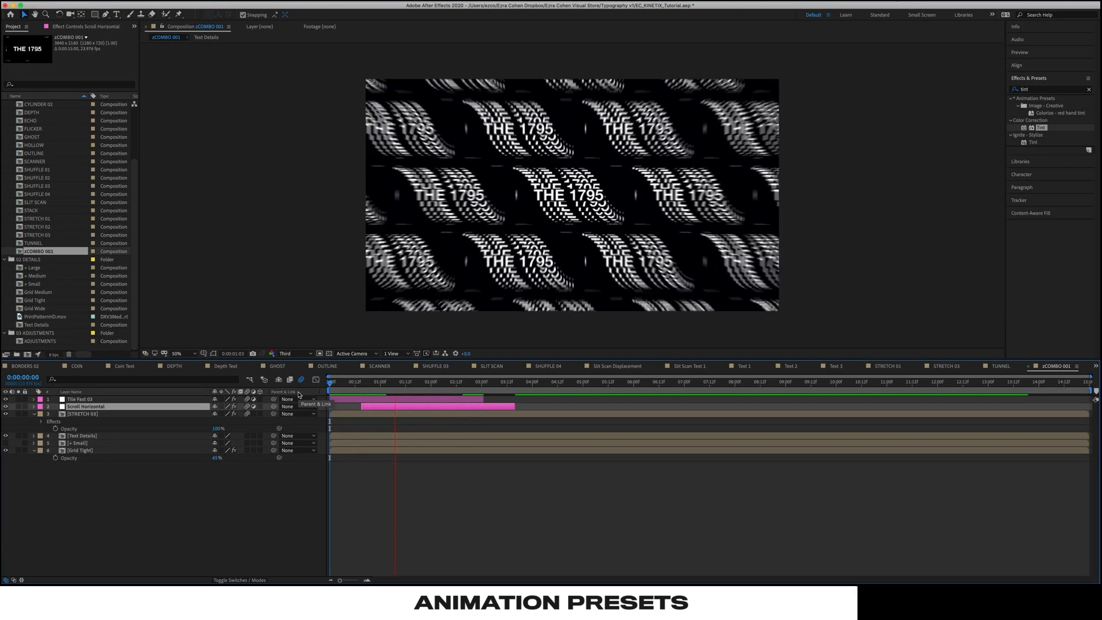
key(space)
mouse_move(423, 409)
mouse_down()
mouse_move(395, 410)
mouse_move(423, 410)
mouse_up()
click(329, 383)
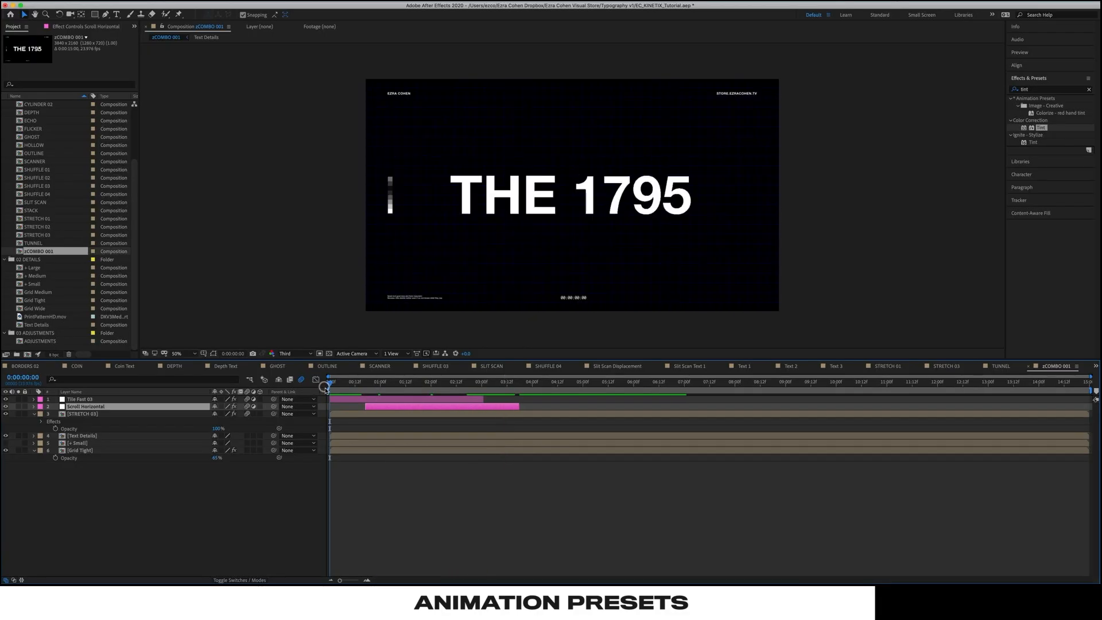
key(space)
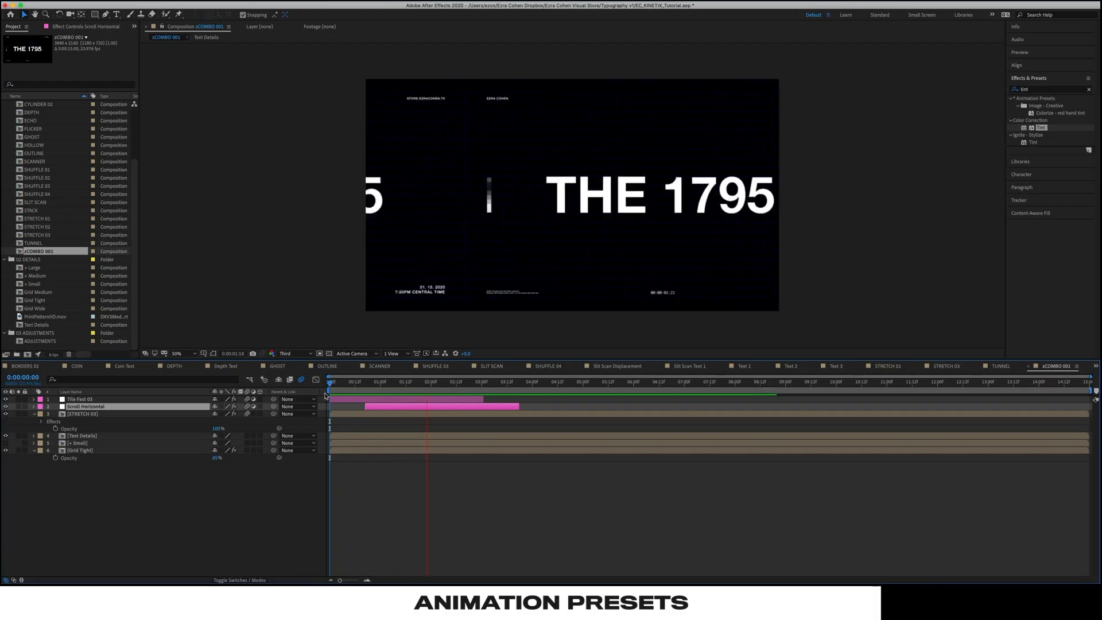
click(455, 509)
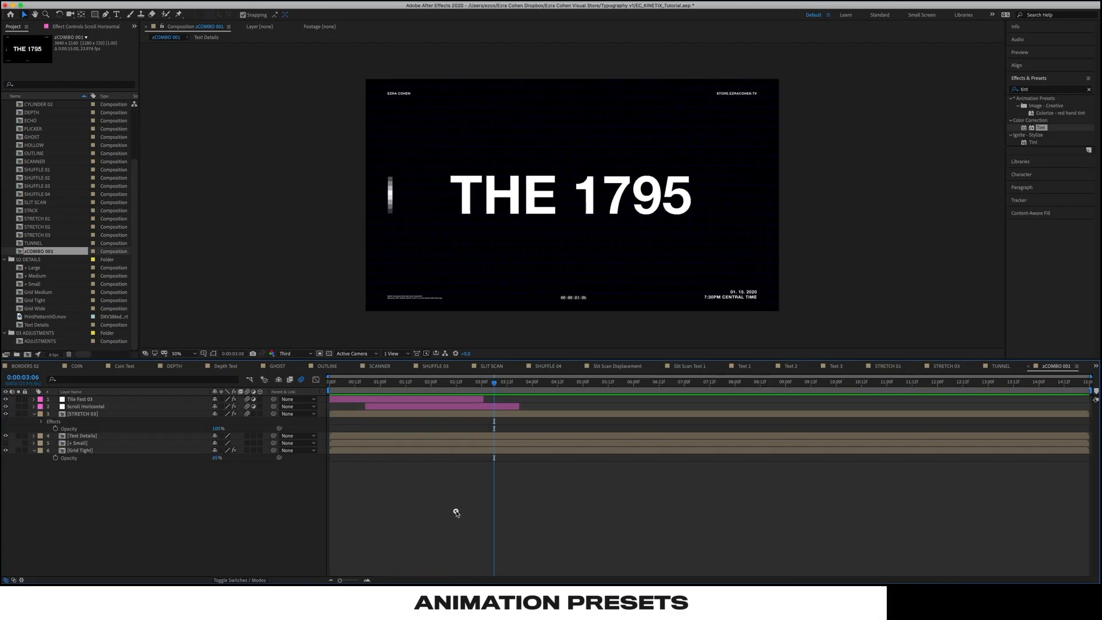
drag(397, 385, 374, 386)
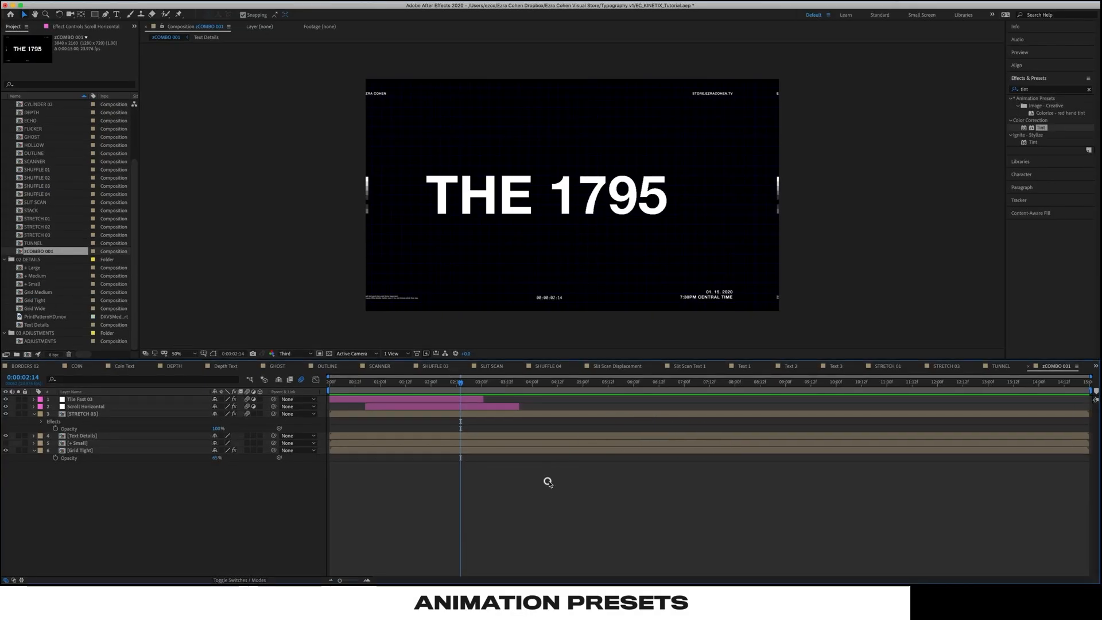
click(539, 486)
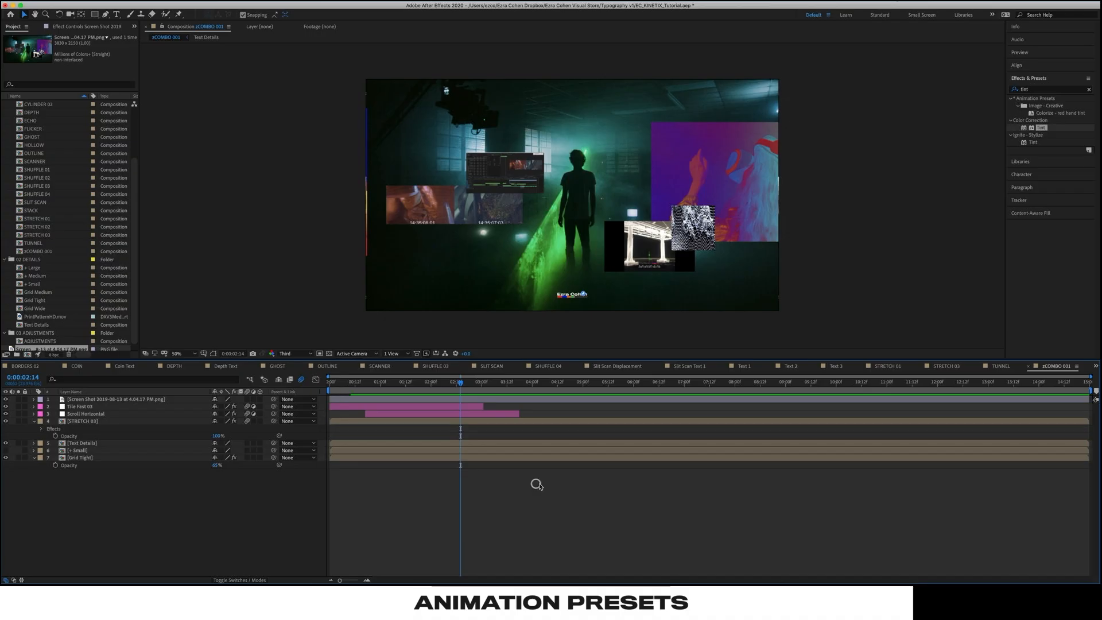
click(131, 399)
drag(131, 400, 134, 420)
key(space)
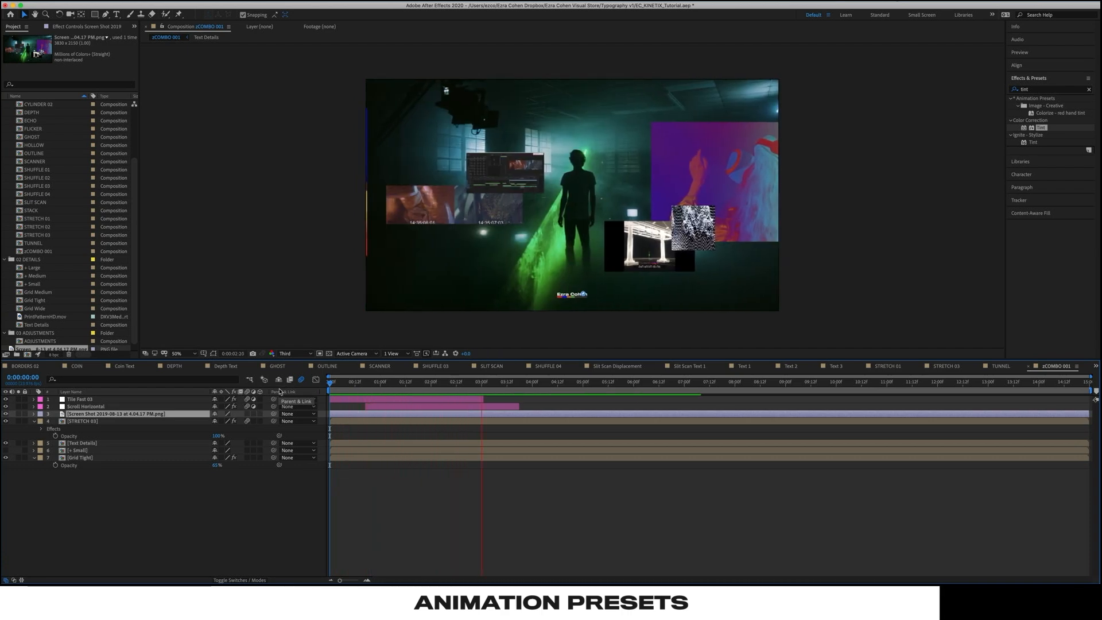
drag(136, 416, 101, 454)
key(s)
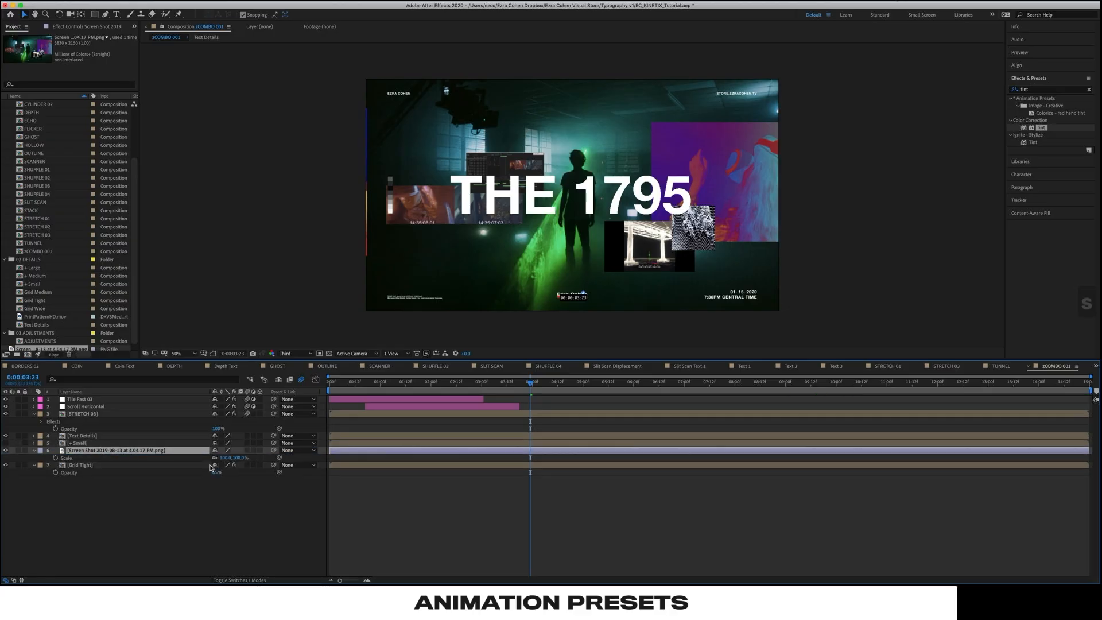
drag(224, 459, 197, 459)
click(233, 459)
key(p)
drag(234, 458, 377, 456)
drag(219, 458, 485, 460)
key(space)
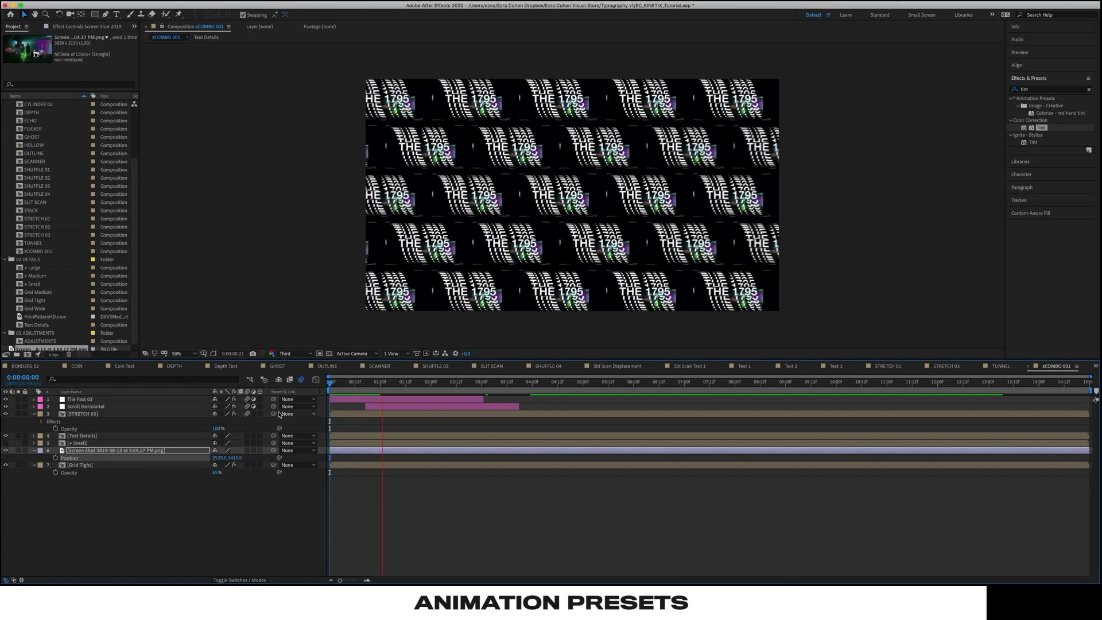
key(space)
drag(377, 382, 227, 396)
key(space)
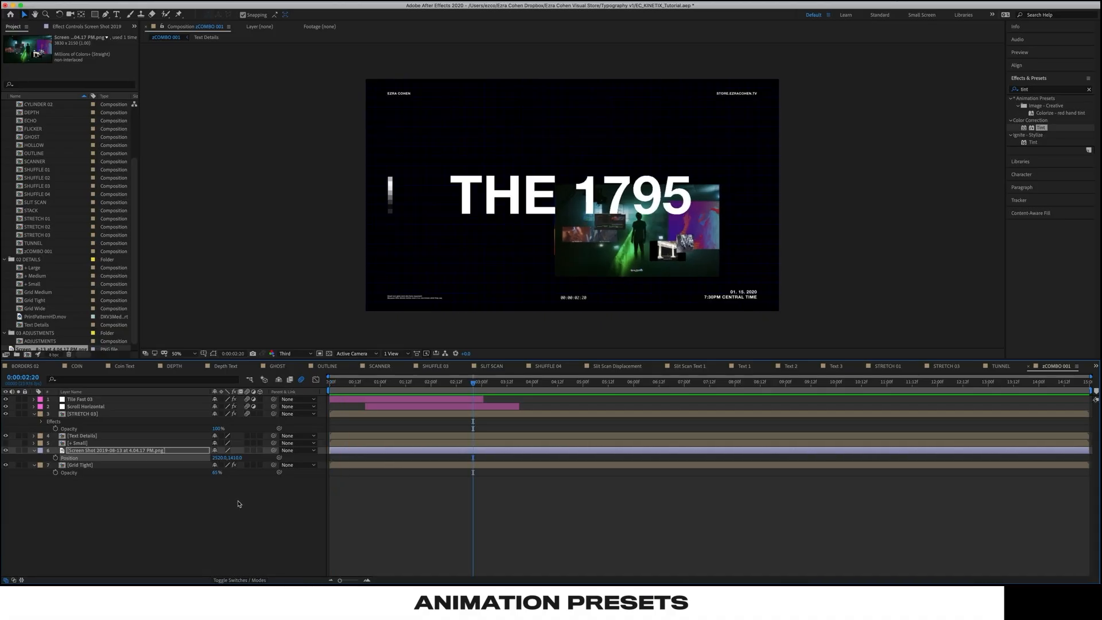
click(100, 451)
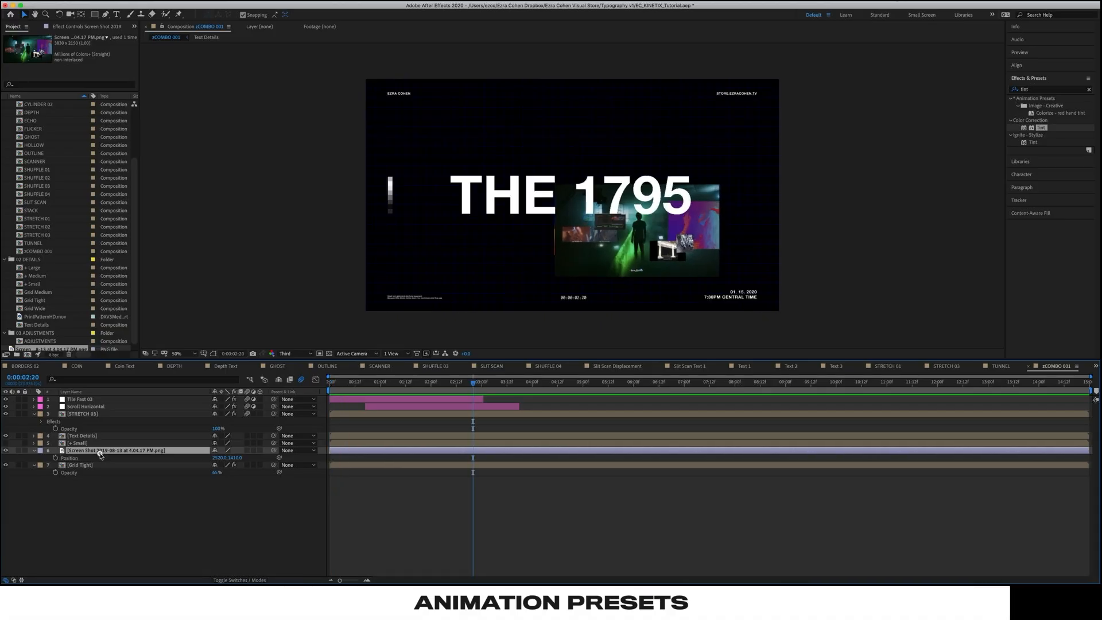
key(Delete)
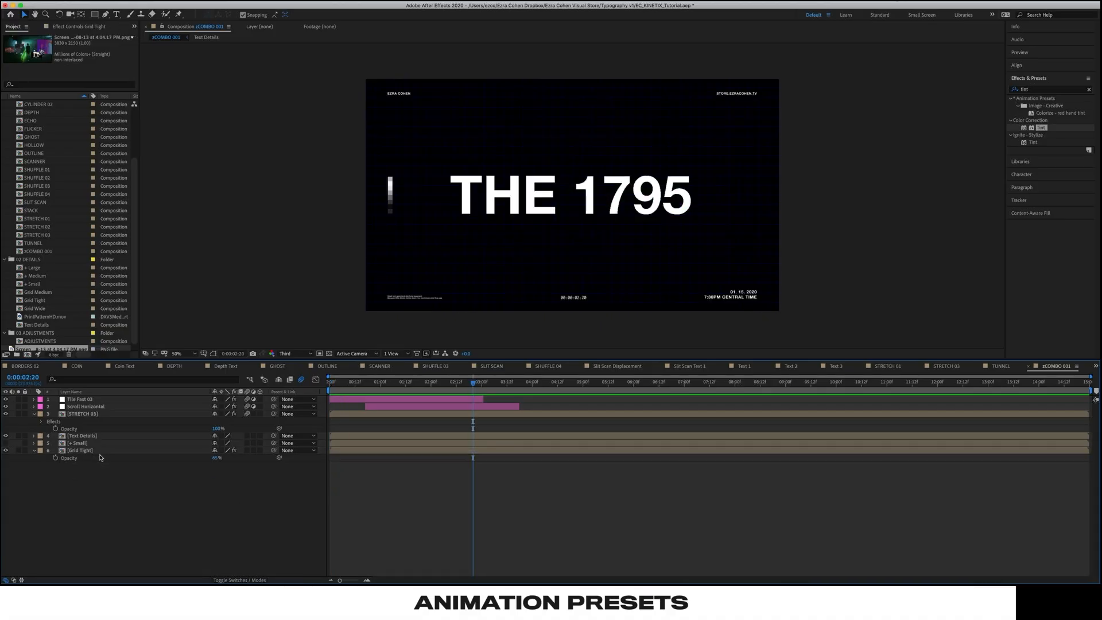
click(442, 381)
From the composition start, check THE 1795 over the transparency grid, then turn the grid off
drag(448, 382, 285, 388)
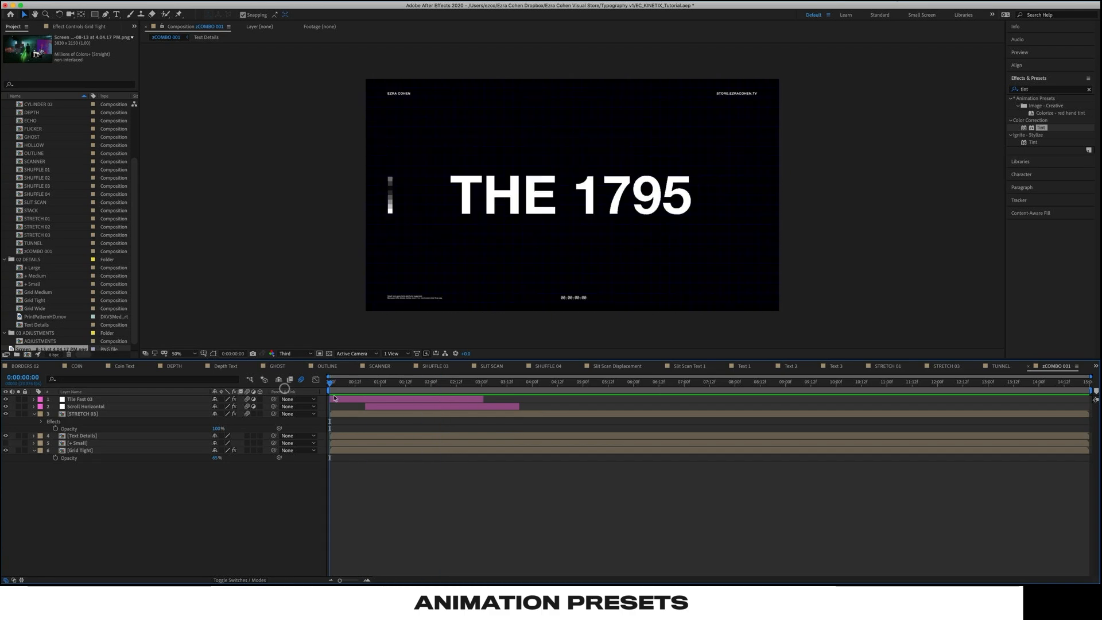
click(327, 356)
click(328, 356)
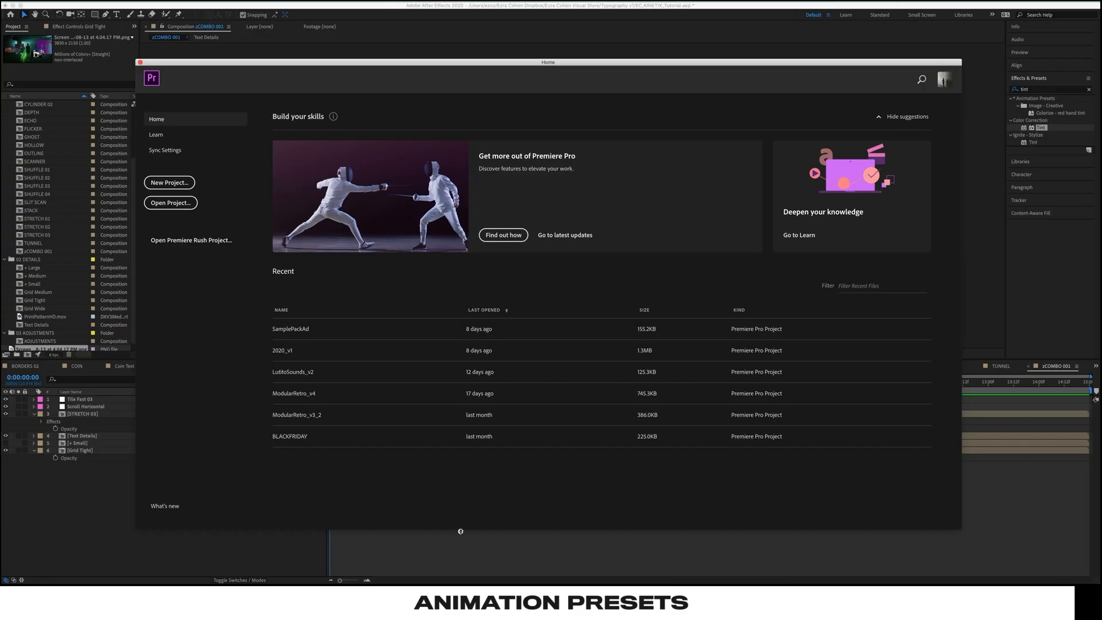
Dismiss Premiere Pro's Home welcome window to reveal the After Effects composition
click(459, 539)
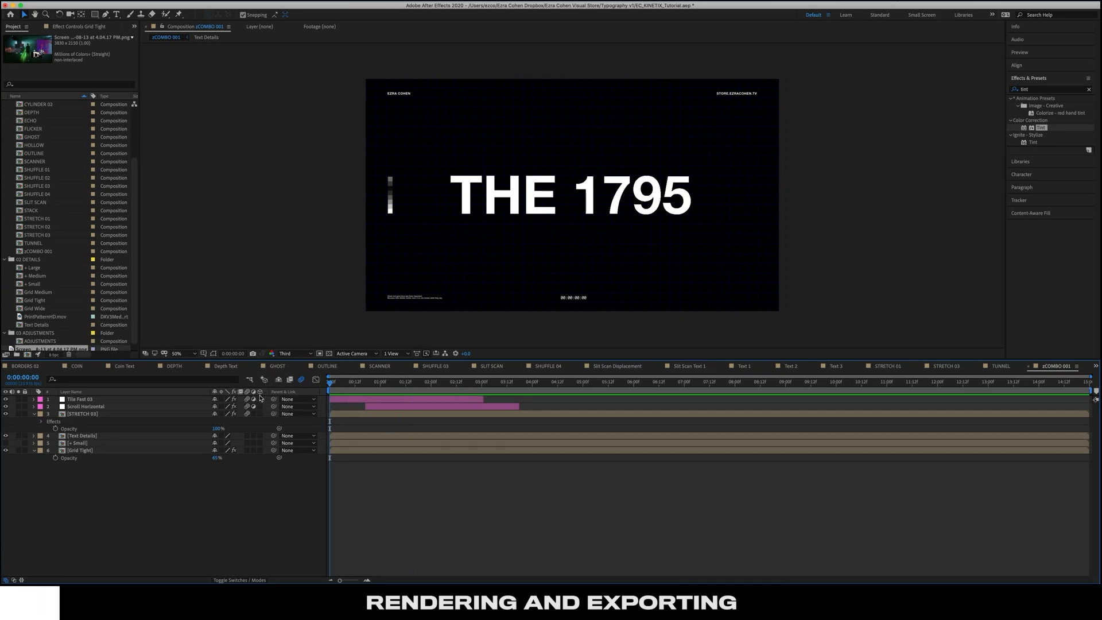
Preview THE 1795 until 0:00:08:05 against black, then open the Composition menu
key(space)
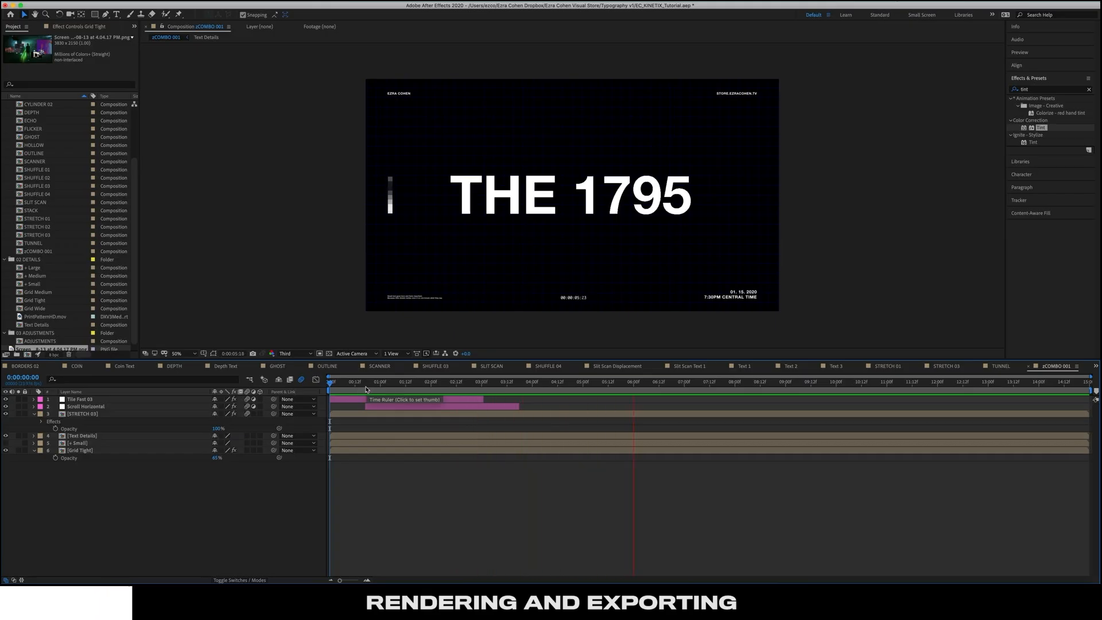
key(space)
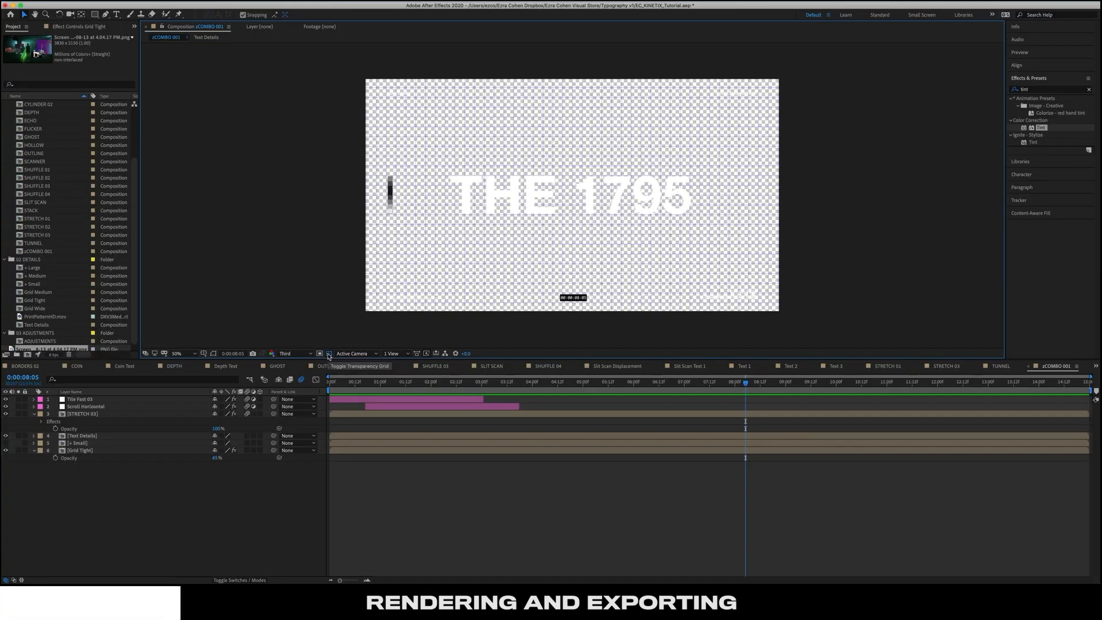
click(329, 354)
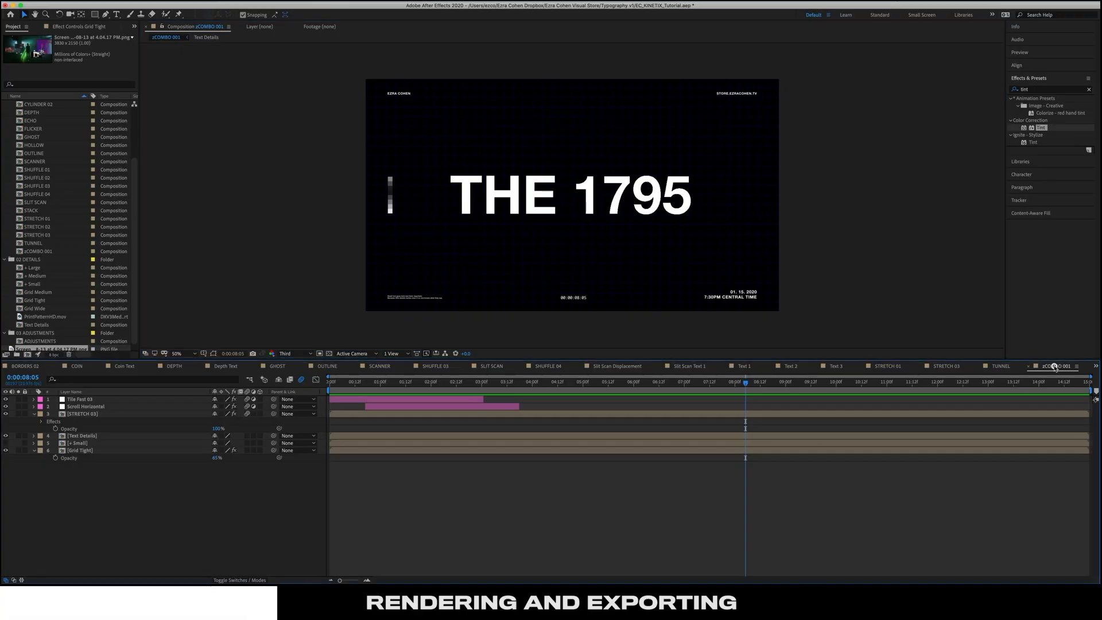
click(120, 1)
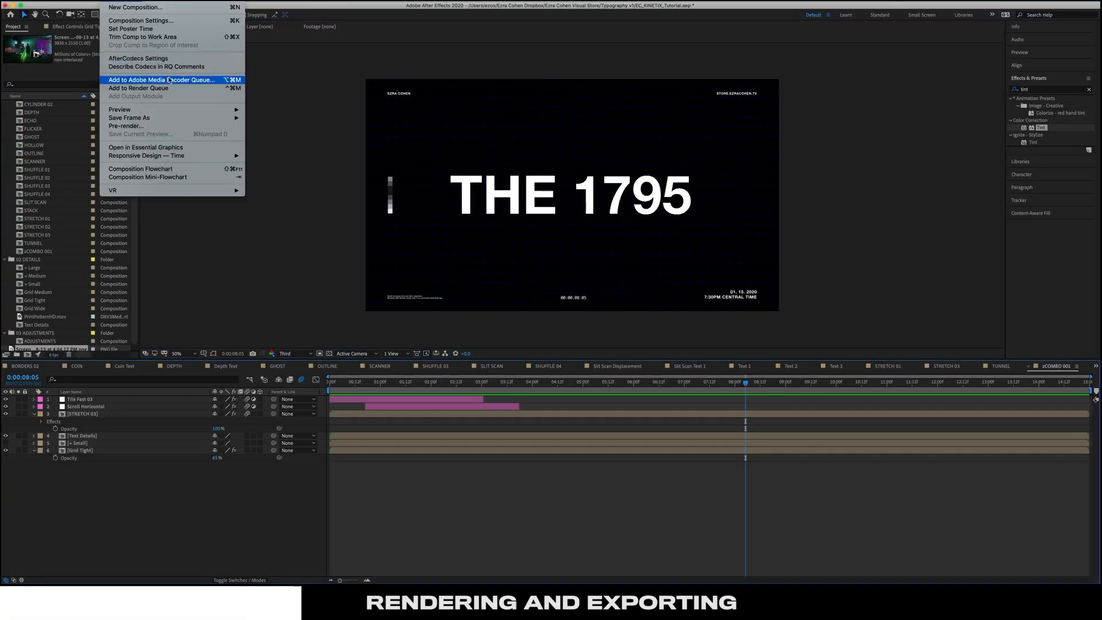
Add zCOMBO 001 to the Render Queue and open its Lossless output module settings
click(138, 88)
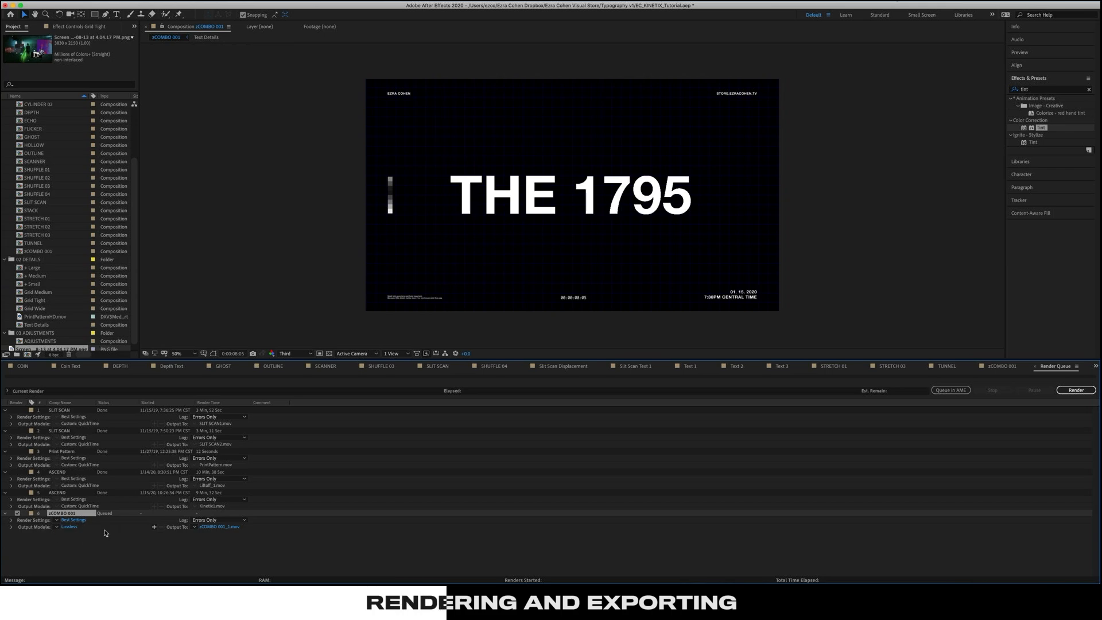
click(69, 526)
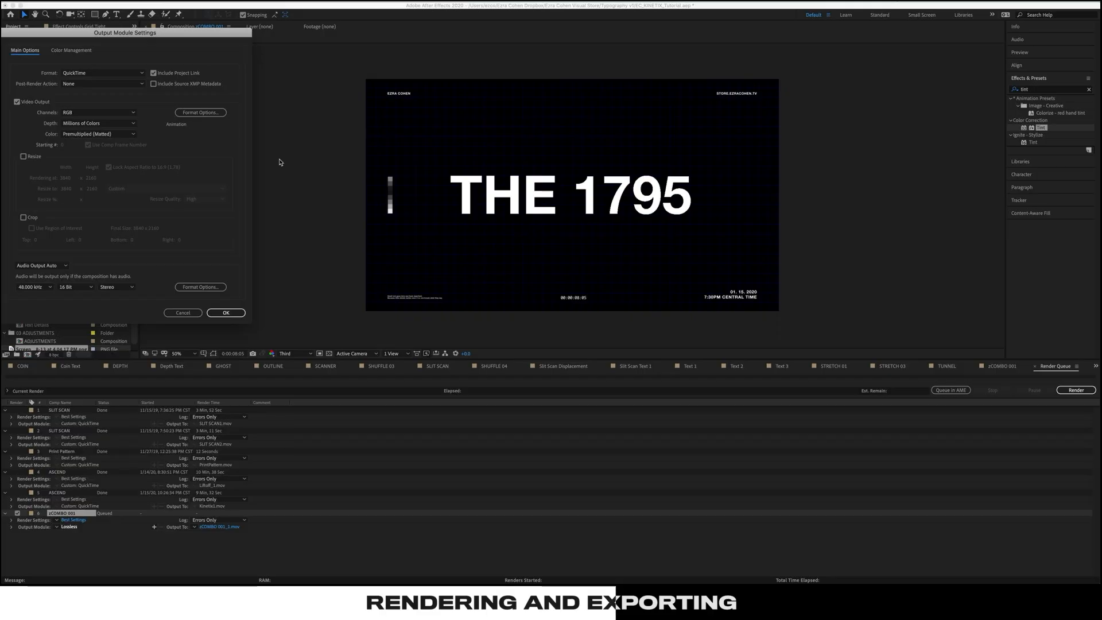
Set the QuickTime output to RGB + Alpha, Straight (Unmatted) colour and audio off
click(73, 113)
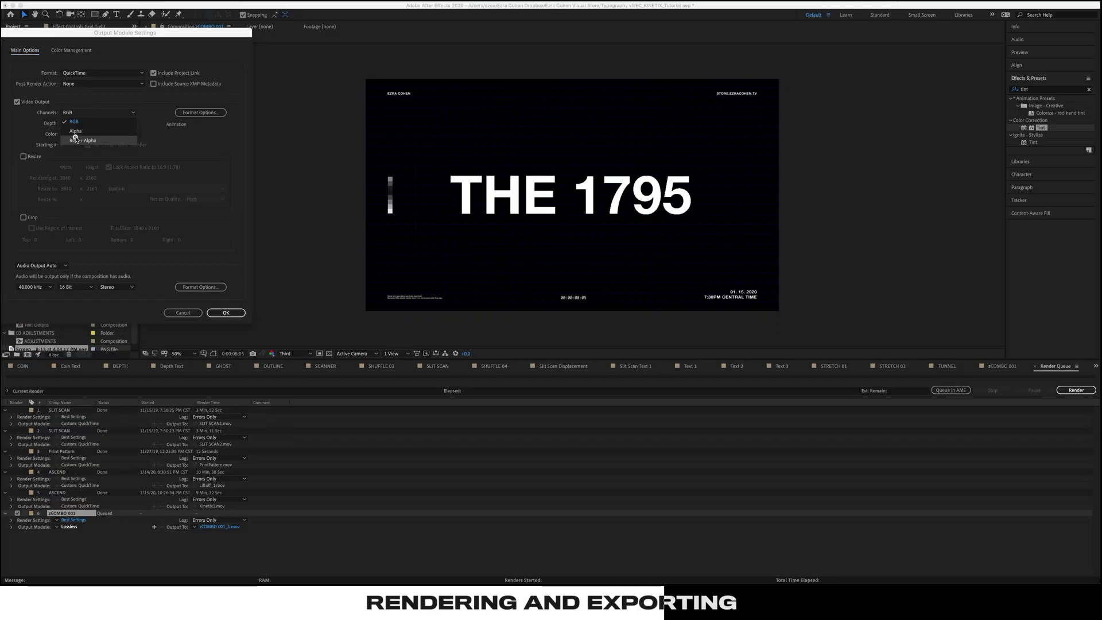
click(76, 135)
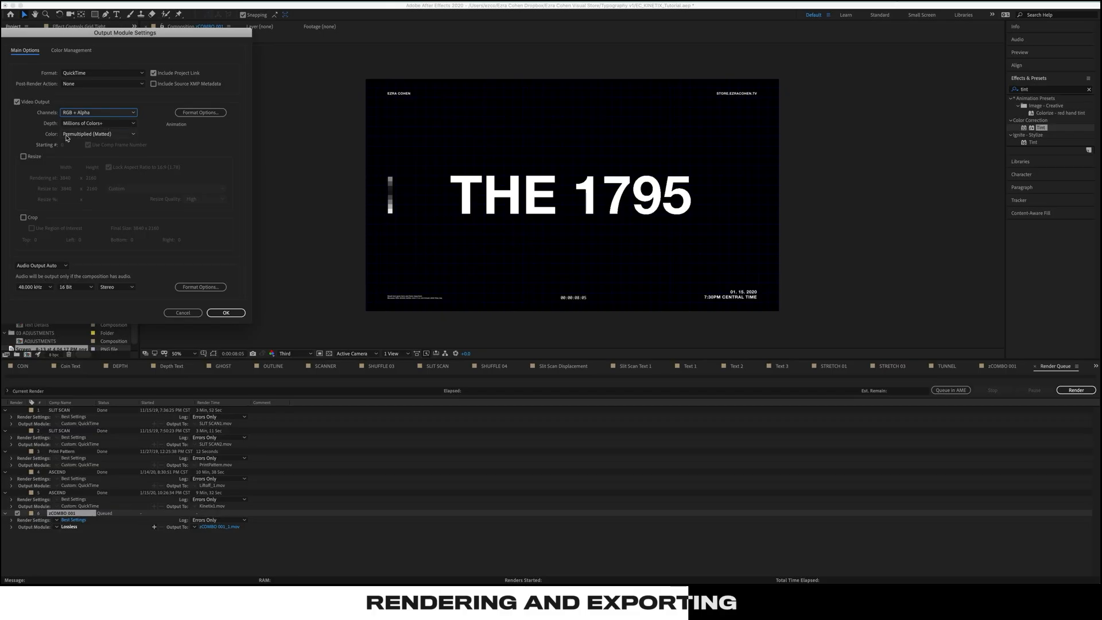
click(90, 134)
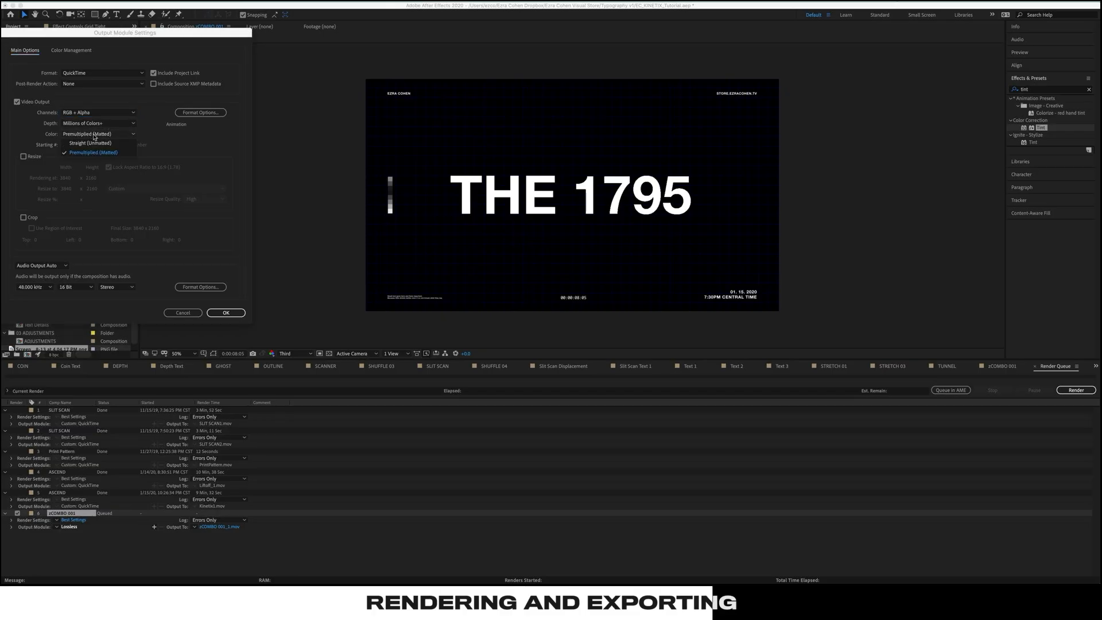
click(83, 142)
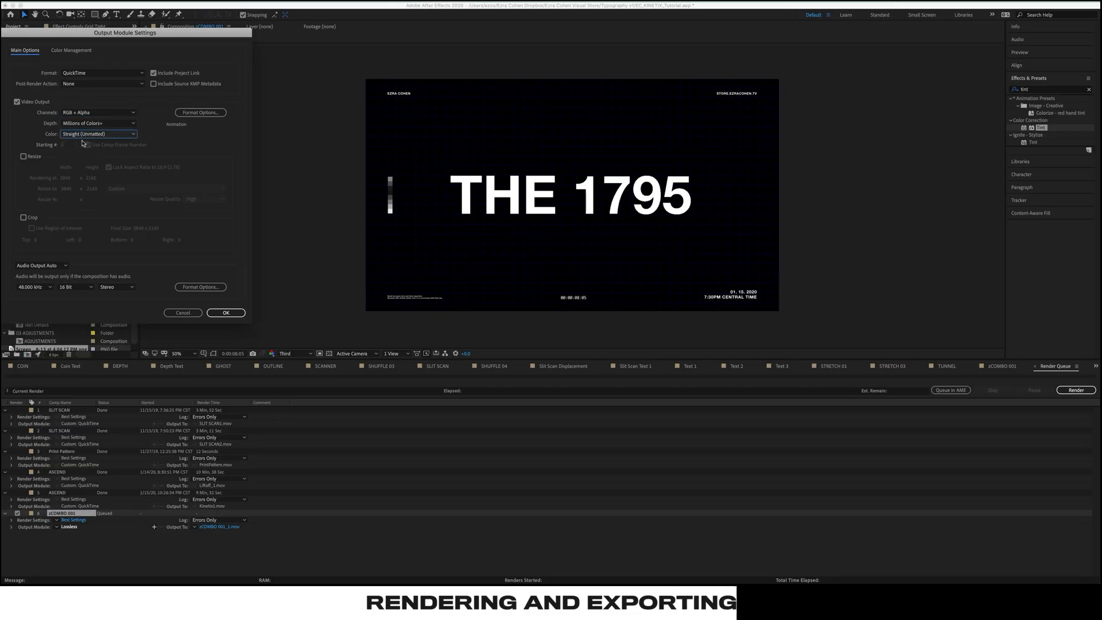
click(57, 265)
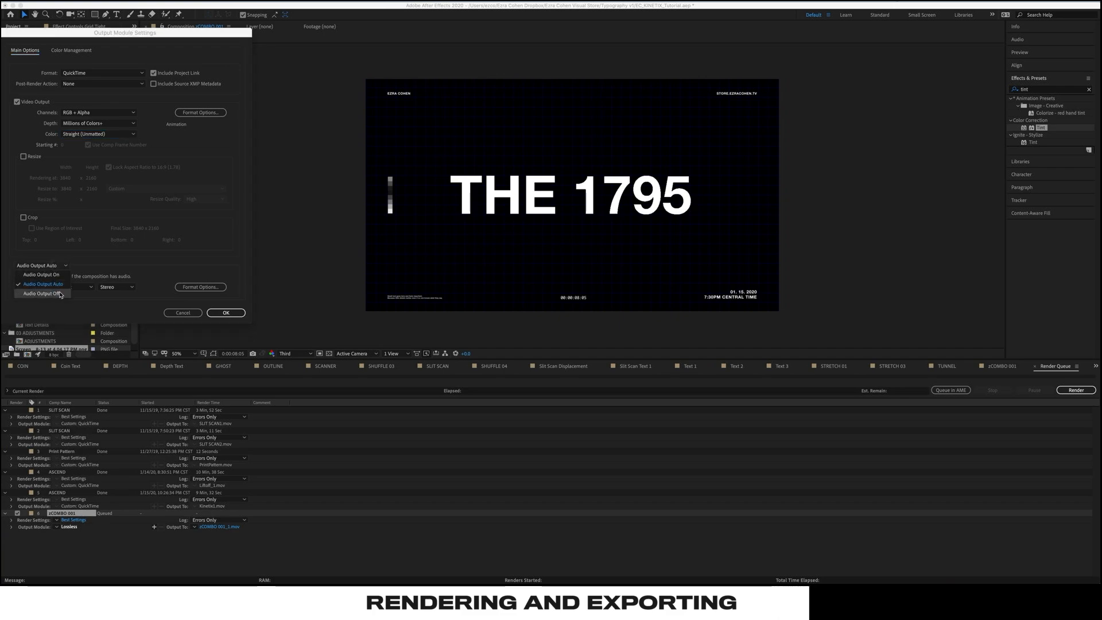
click(60, 294)
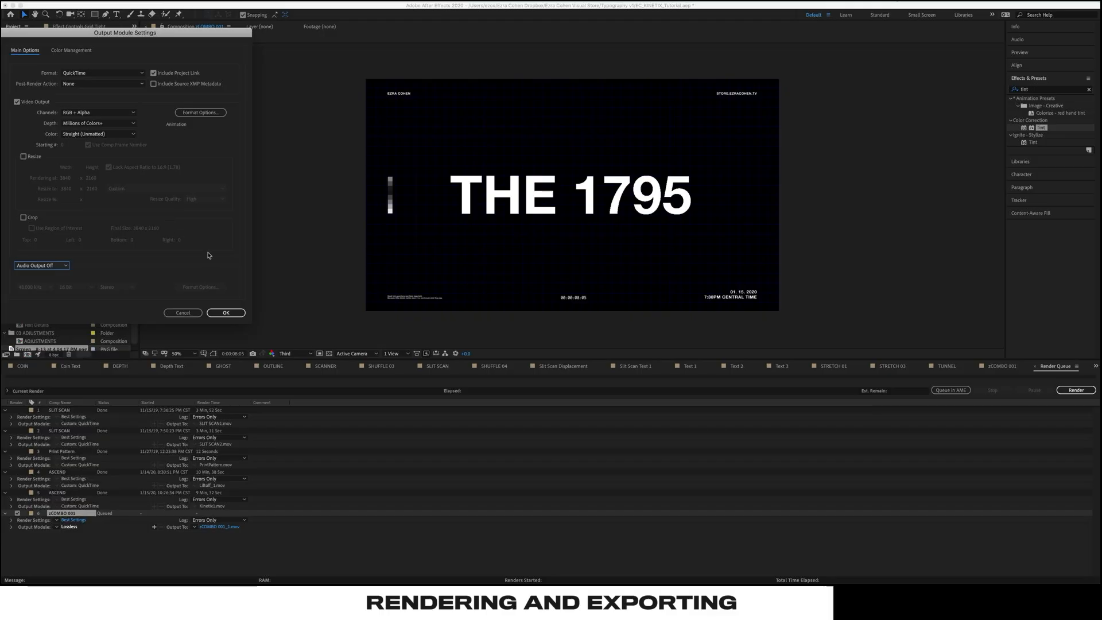
click(226, 312)
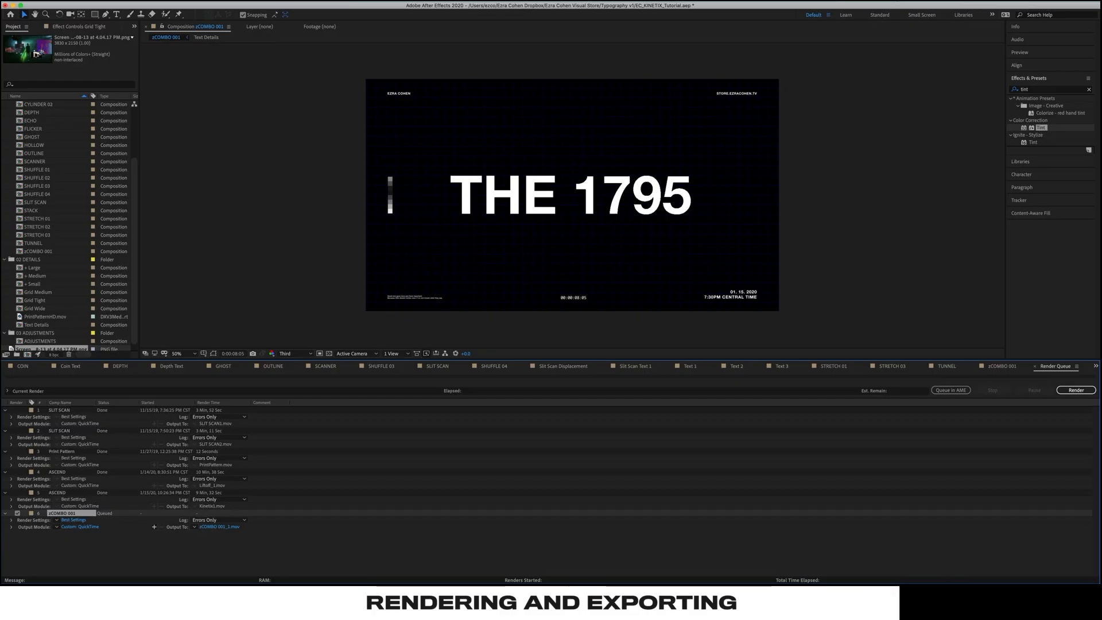
click(222, 527)
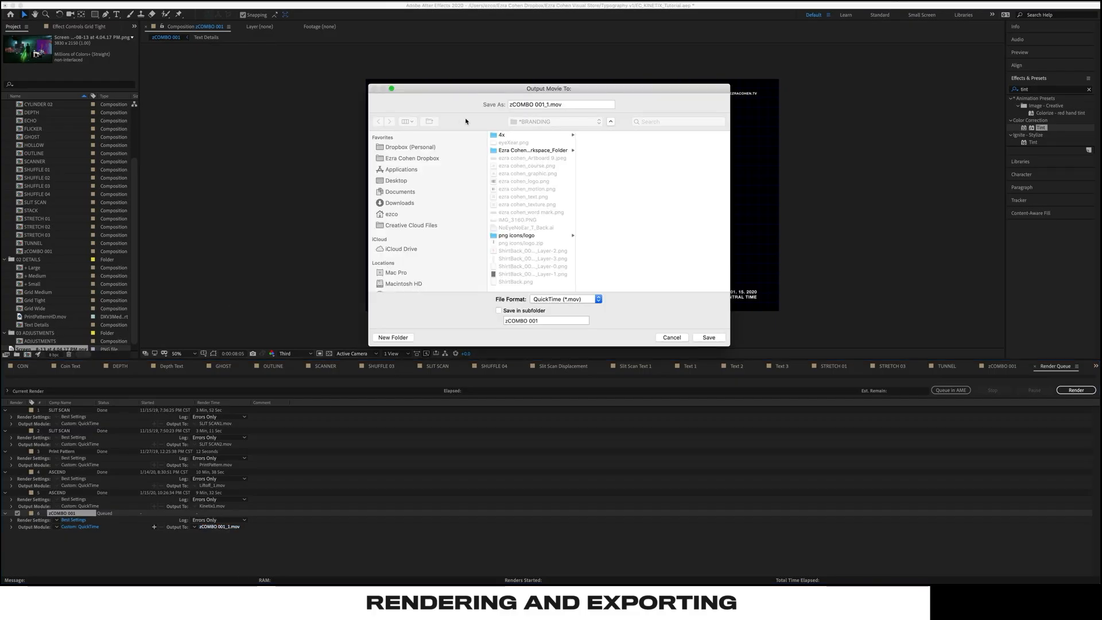
Output zCOMBO 001 to 'alphatest' in the Typography v1 folder and start the QuickTime render
scroll(430, 190, up, 3)
click(412, 157)
scroll(551, 178, left, 3)
scroll(613, 229, down, 4)
click(605, 258)
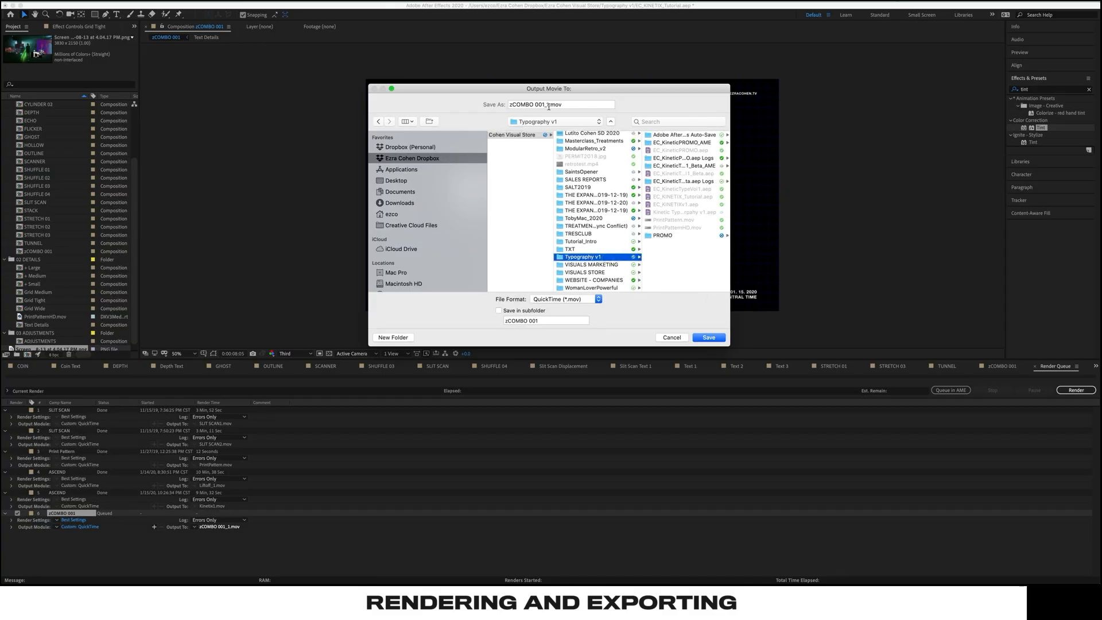
click(548, 104)
text(alphatest)
key(Return)
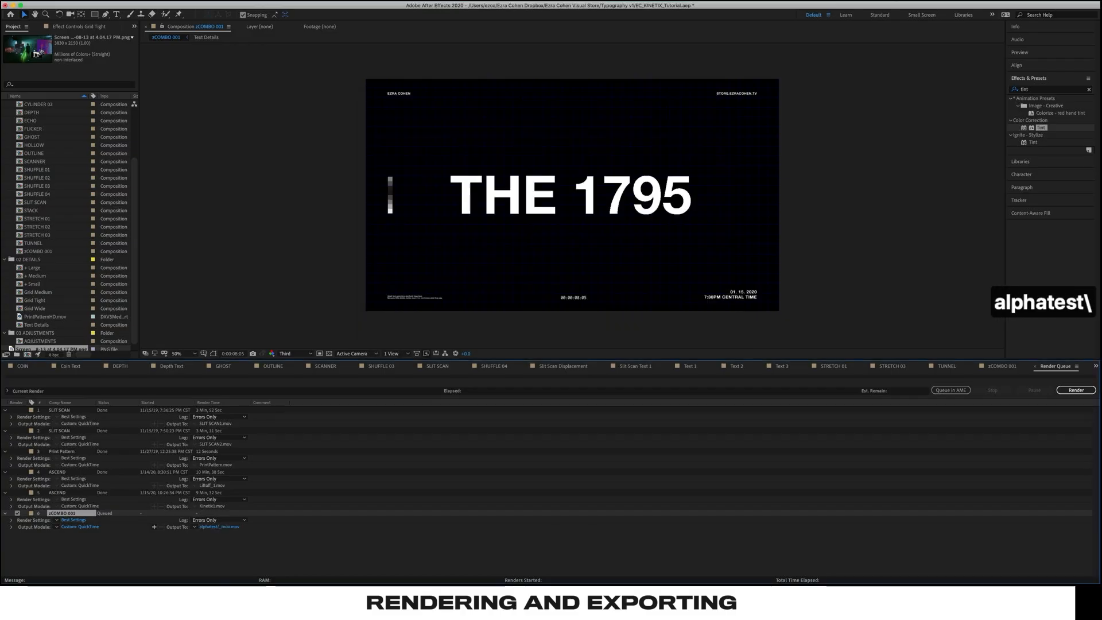
click(1076, 392)
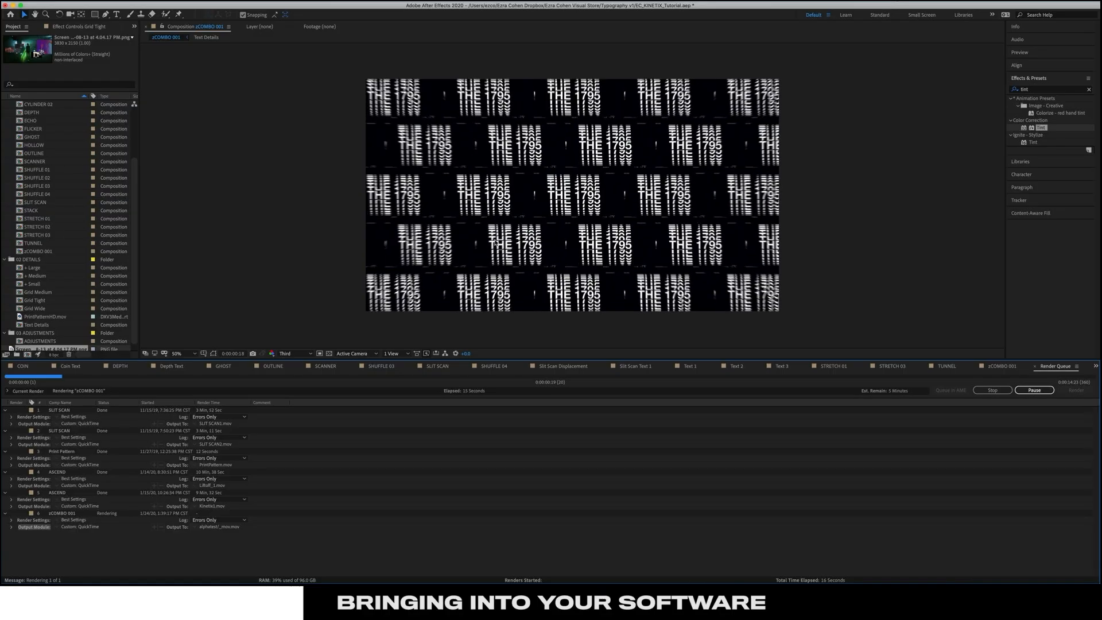
Once the render finishes, bring Premiere Pro 2020 to the front from the Dock
click(633, 579)
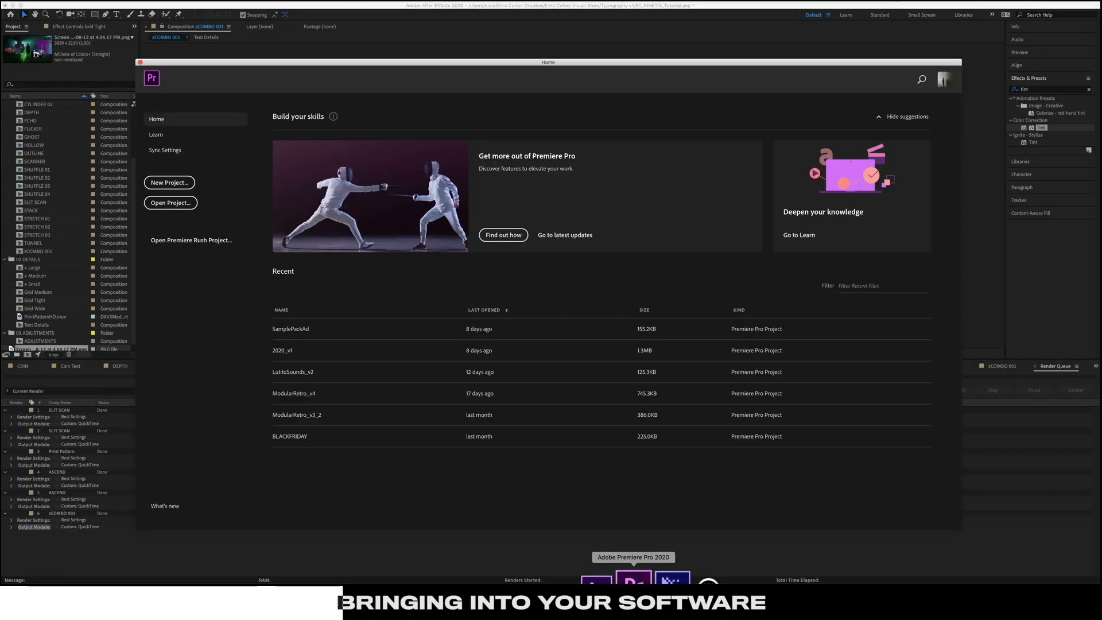
Create an Untitled project, import _mov.mov from the alphatest folder, and build a _mov sequence from it
click(170, 182)
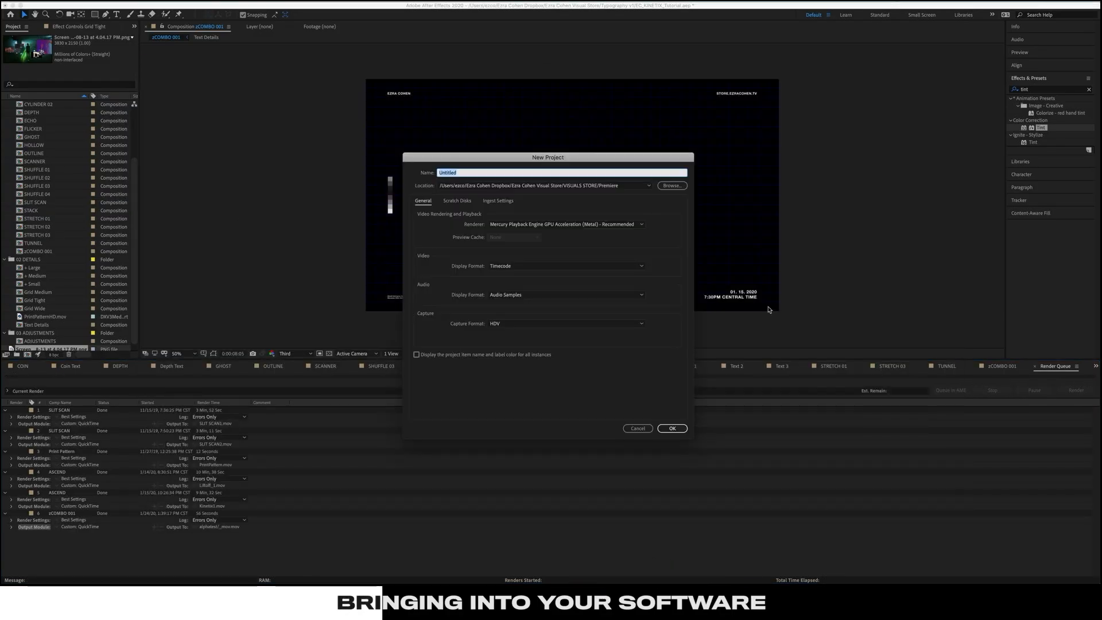
click(681, 429)
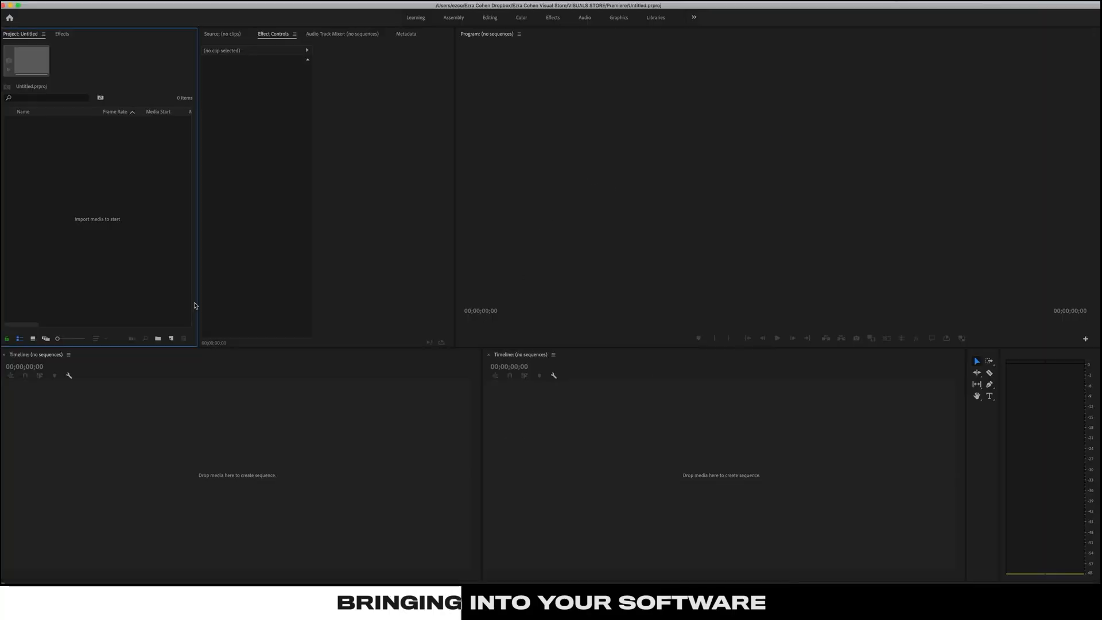
click(328, 580)
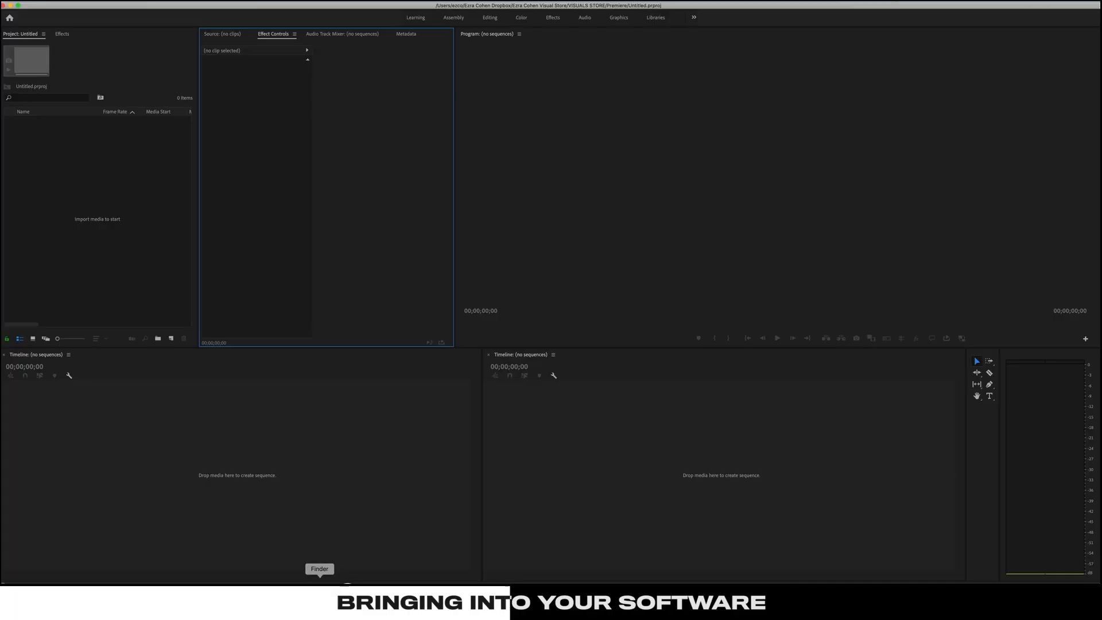
click(328, 580)
click(944, 346)
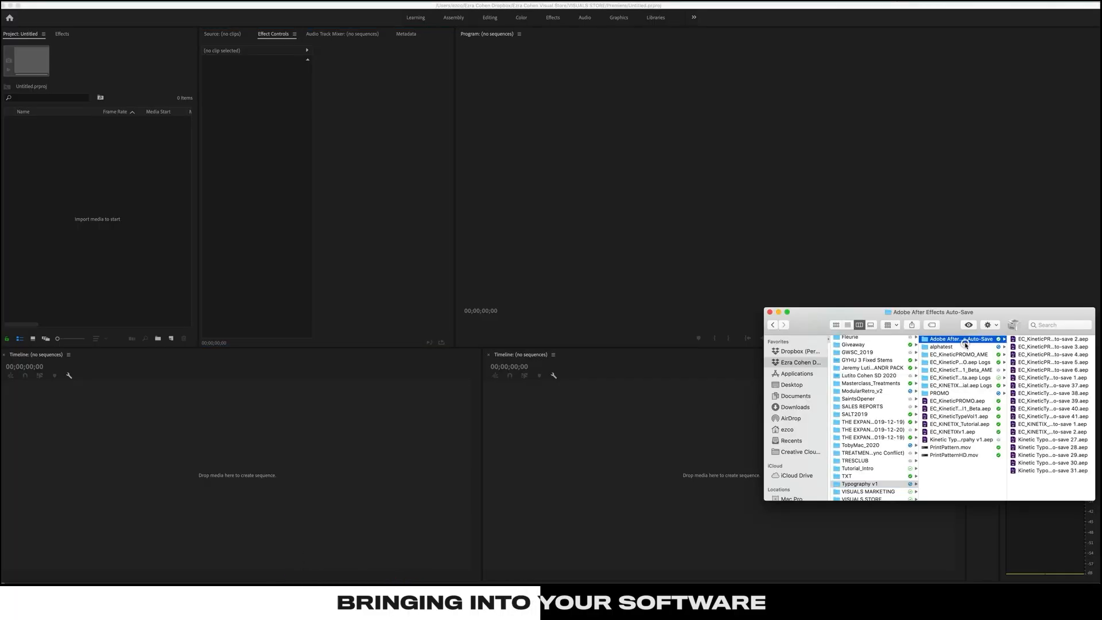
drag(1026, 341, 148, 278)
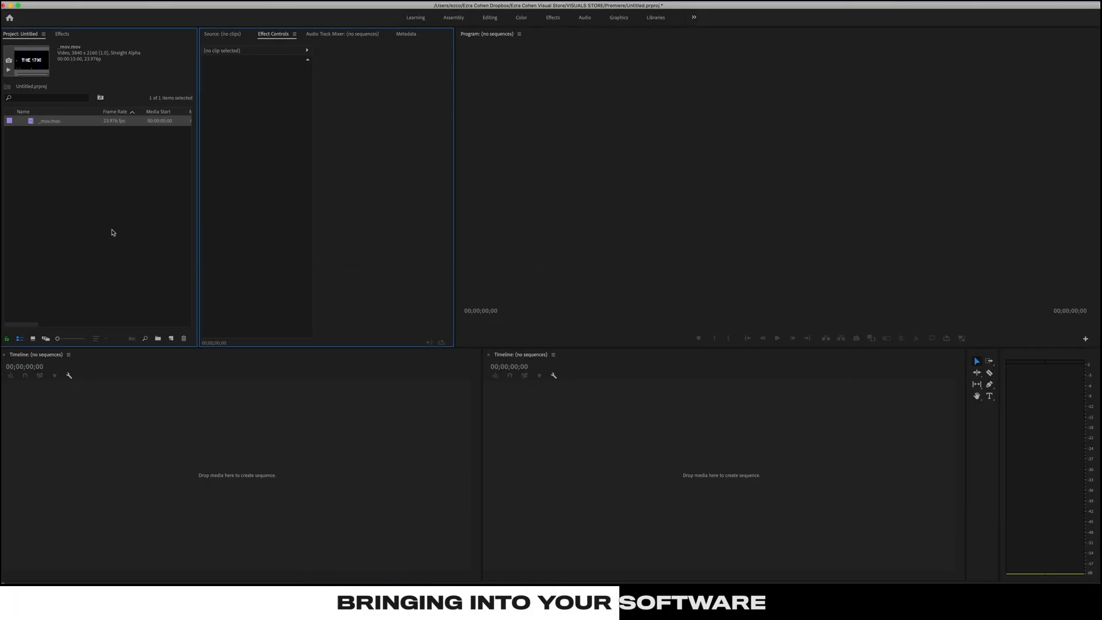
drag(31, 123, 171, 339)
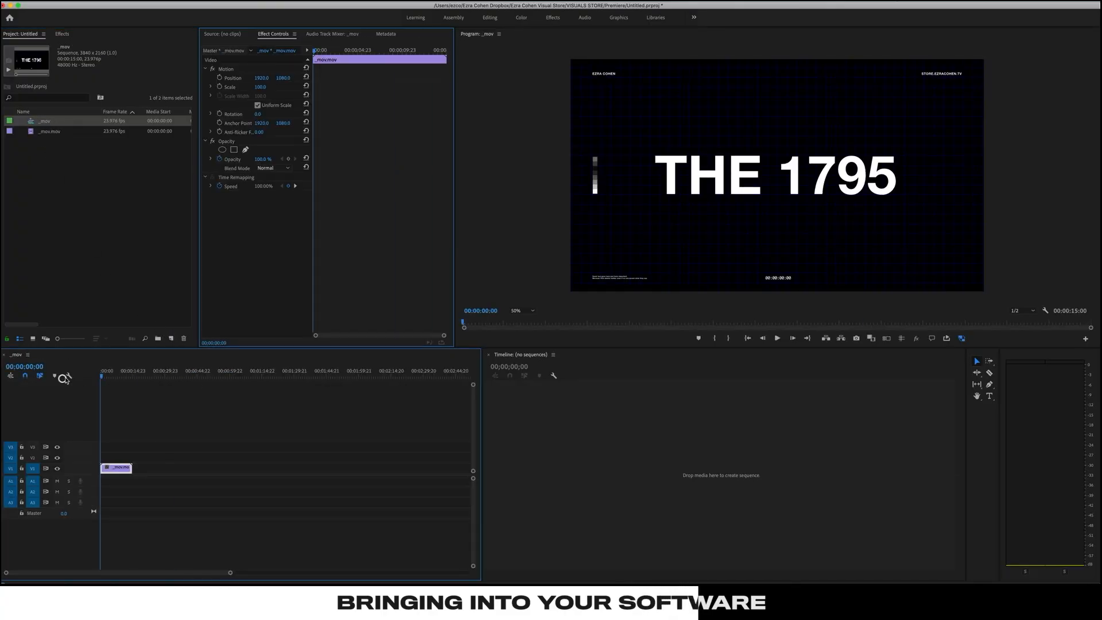
Play the new sequence and drop the background screenshot onto V1 beneath the title
key(space)
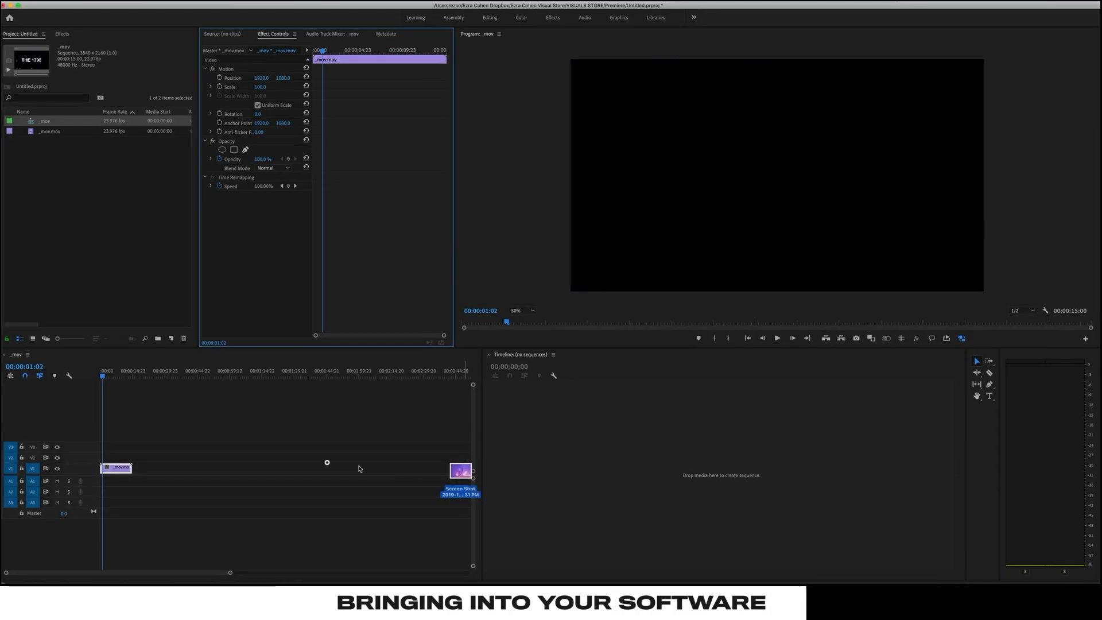
drag(459, 473, 180, 469)
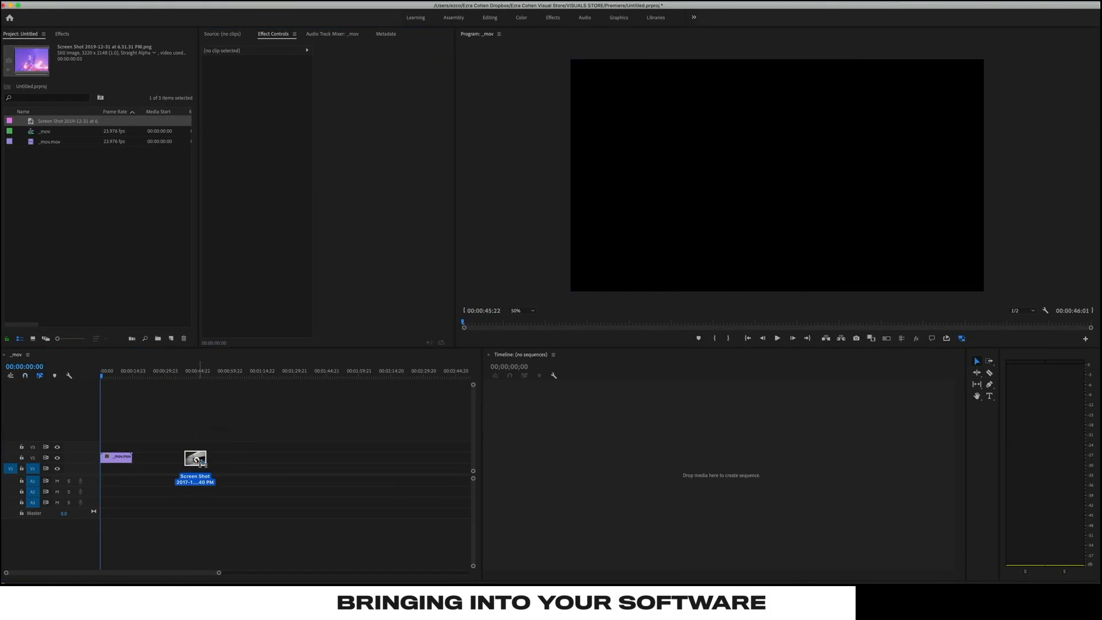
drag(194, 464, 132, 475)
Scale the background photo to about 264% to fill the frame, then preview the title over it
click(201, 431)
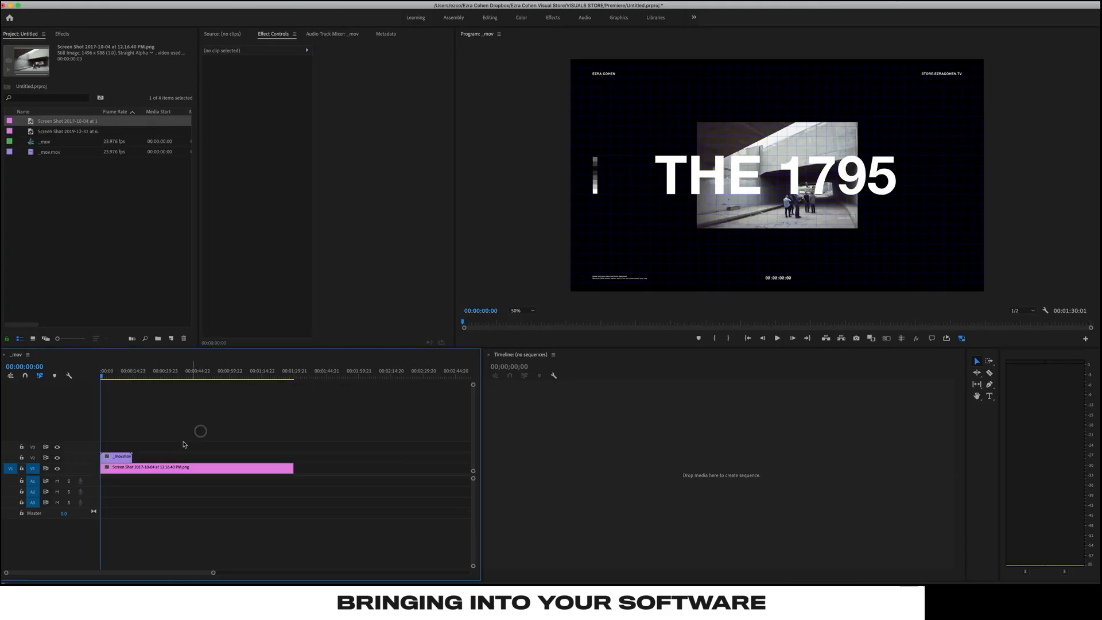
click(167, 467)
drag(266, 87, 267, 87)
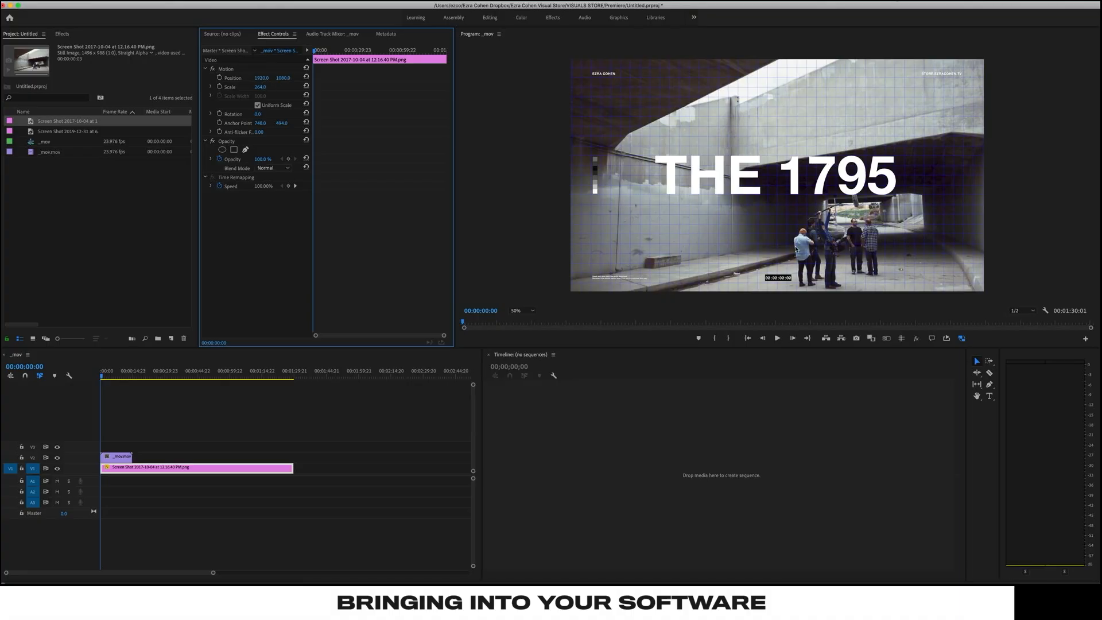
drag(157, 373, 57, 383)
key(space)
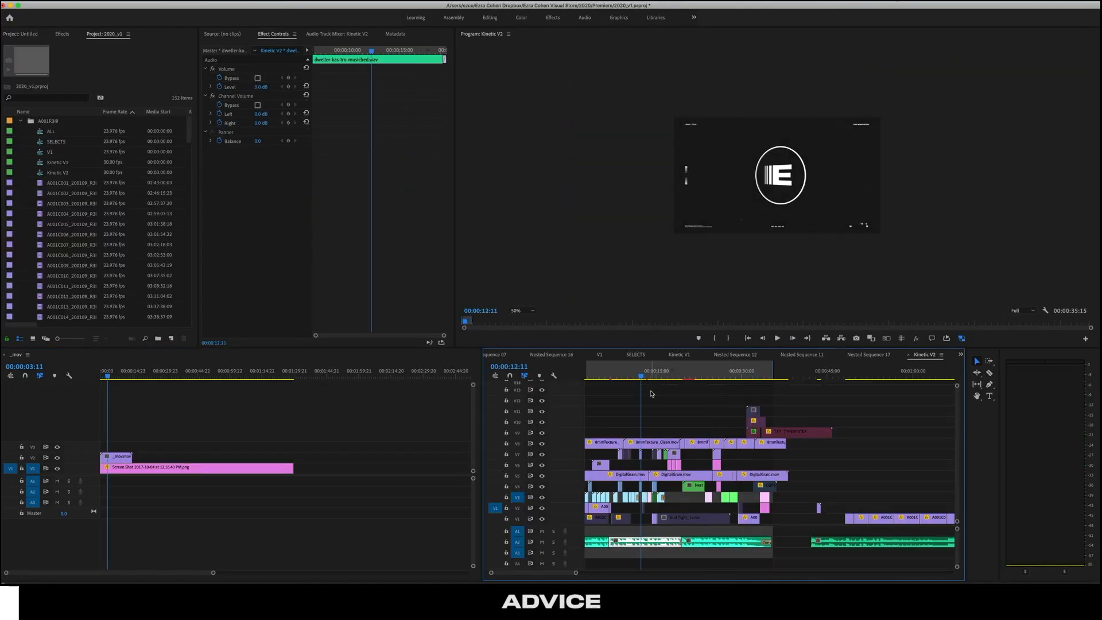
scroll(675, 412, left, 1)
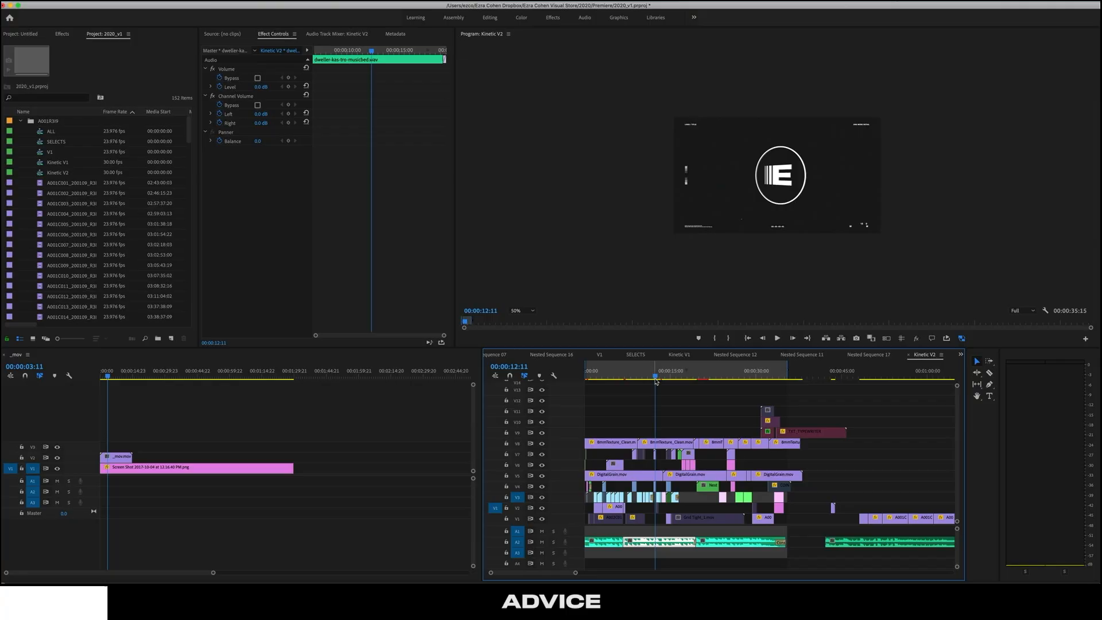
click(711, 412)
key(equal)
key(equal)
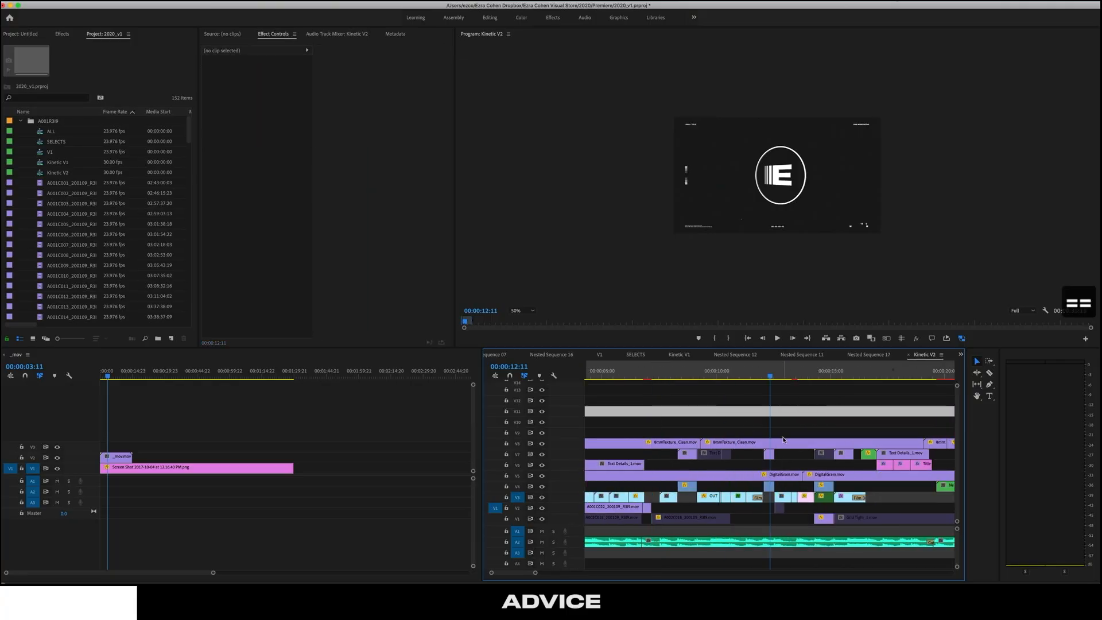
drag(769, 379, 769, 380)
click(770, 455)
key(ctrl+b)
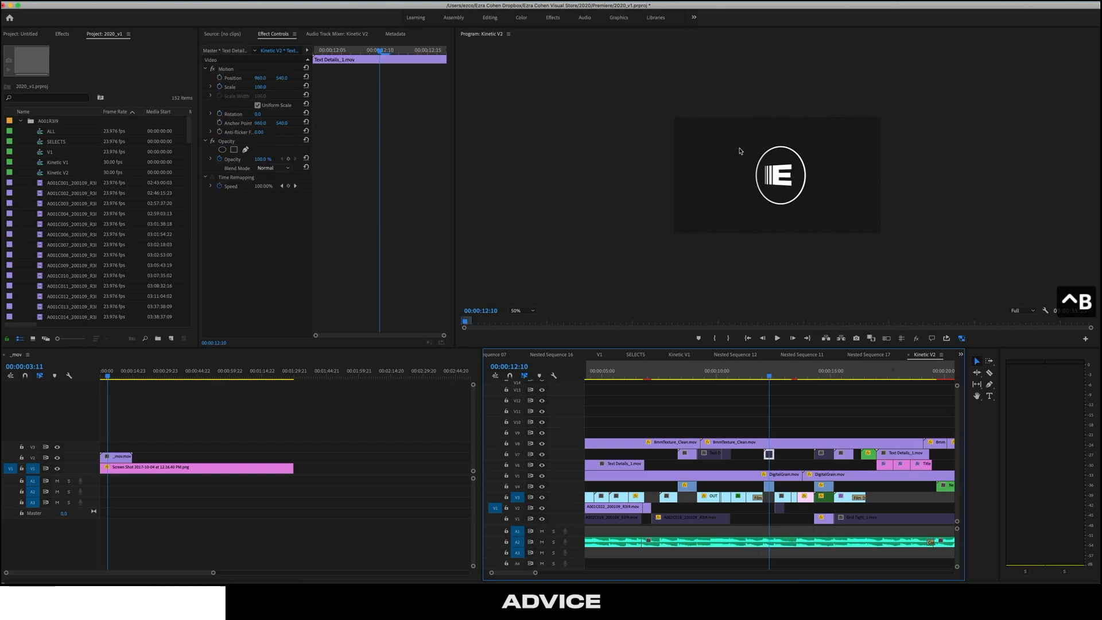
click(764, 379)
drag(763, 379, 763, 379)
key(space)
key(space)
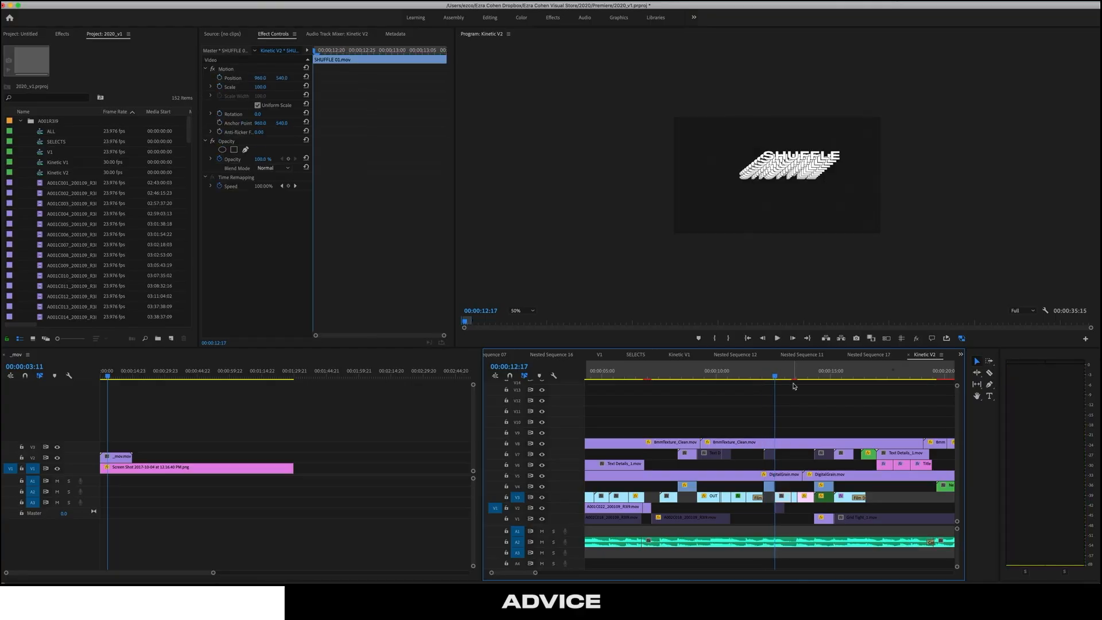
click(769, 376)
click(769, 454)
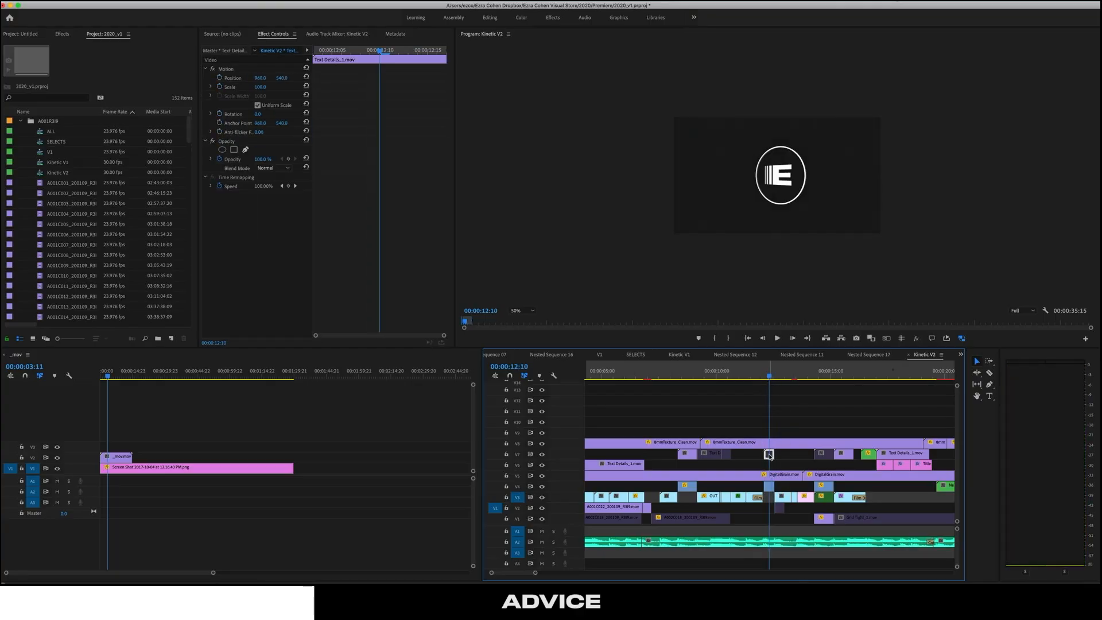
key(equal)
key(equal)
key(equal)
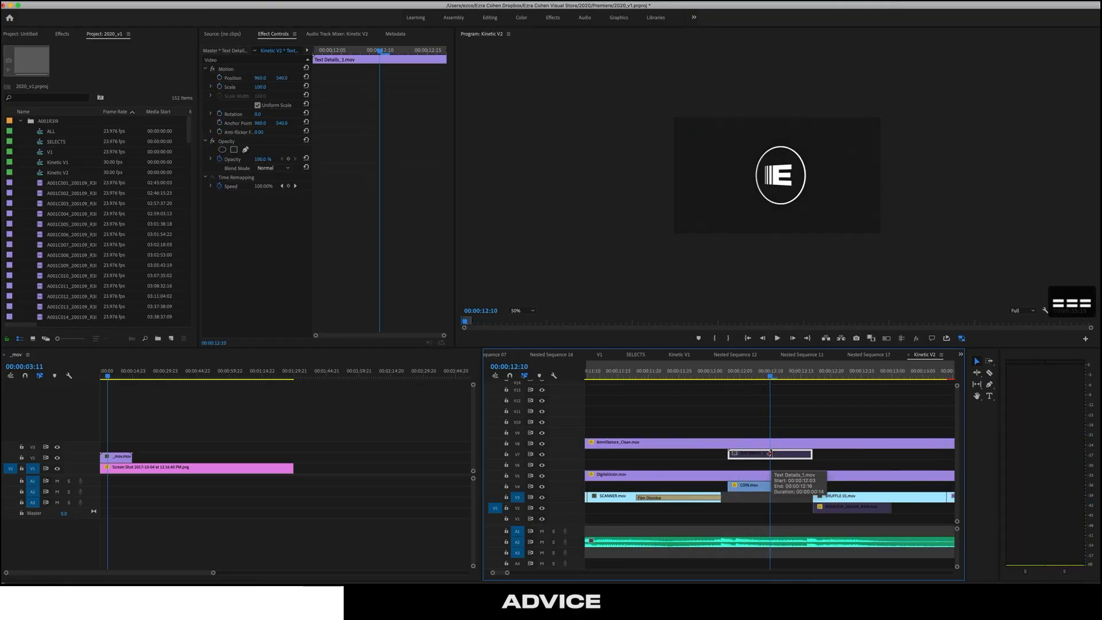
key(ctrl+b)
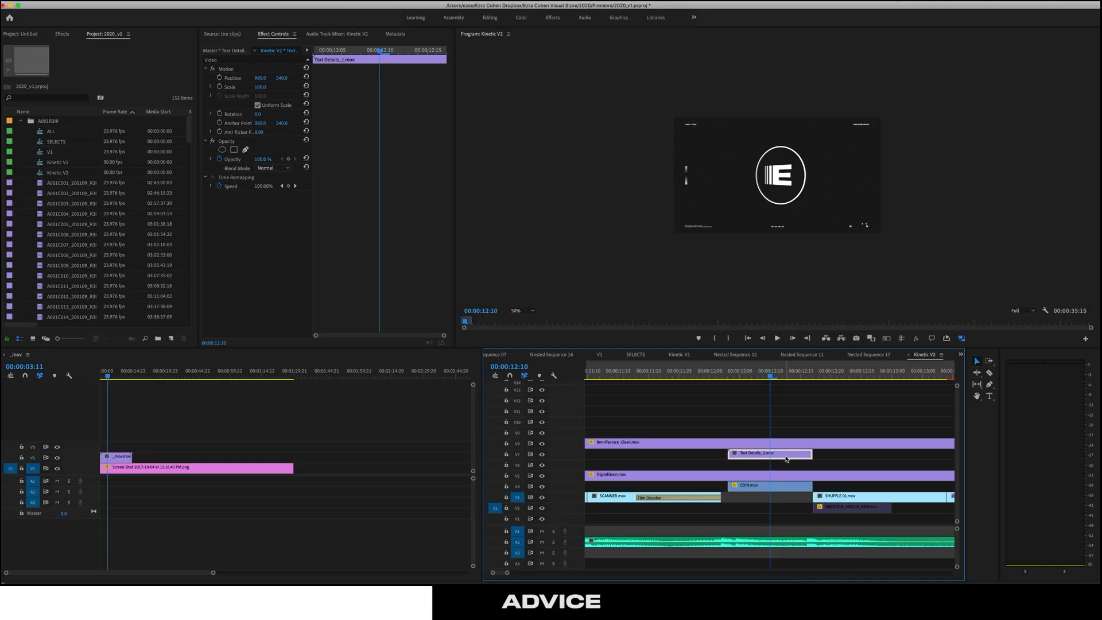
key(ctrl+b)
key(minus)
key(minus)
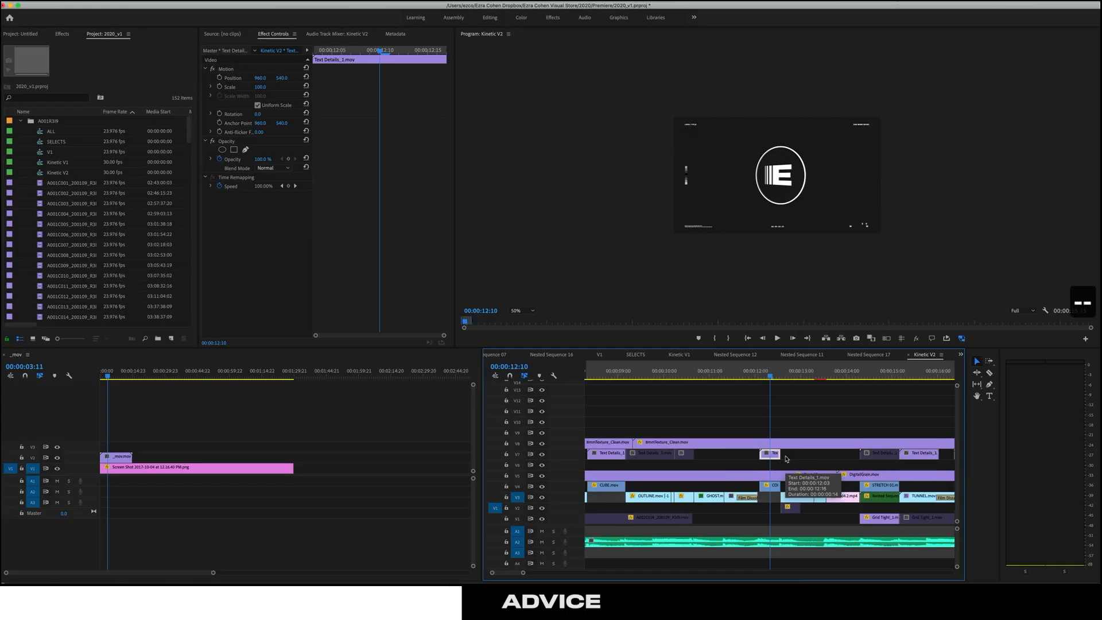
scroll(786, 458, left, 3)
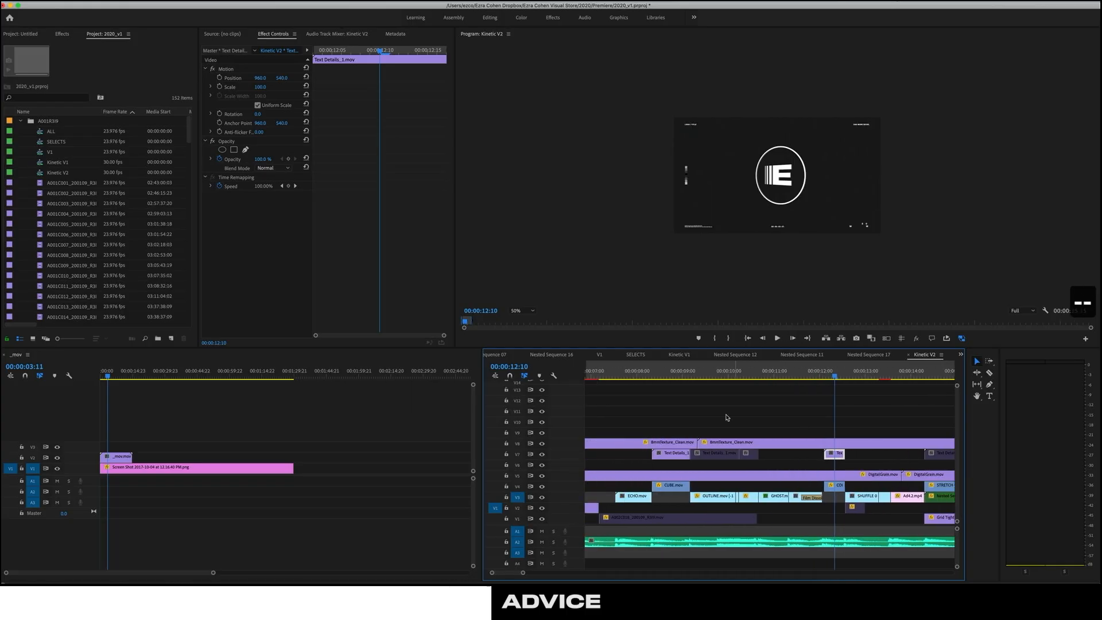
scroll(803, 454, right, 3)
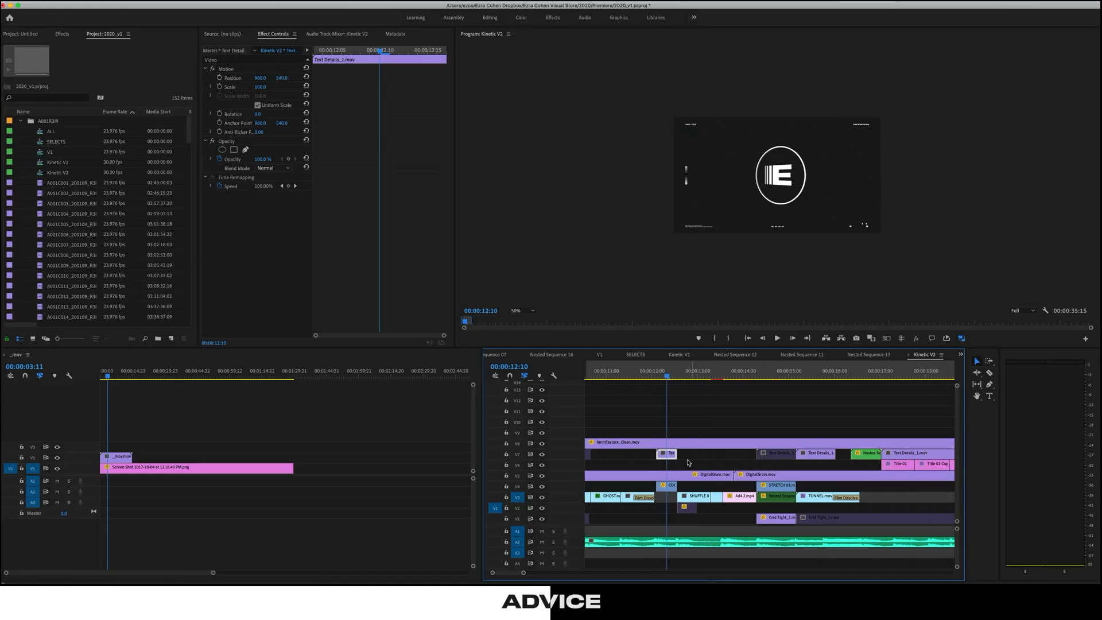
key(ctrl+b)
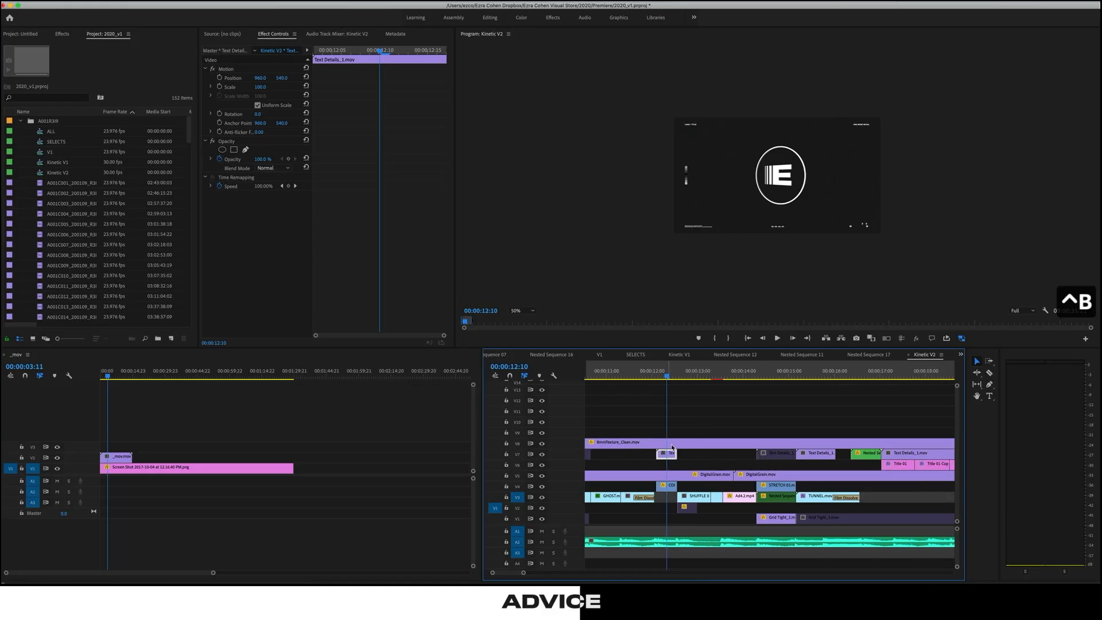
Play Kinetic V2 and toggle the Text Details_1 clip on V7 off and back on
key(space)
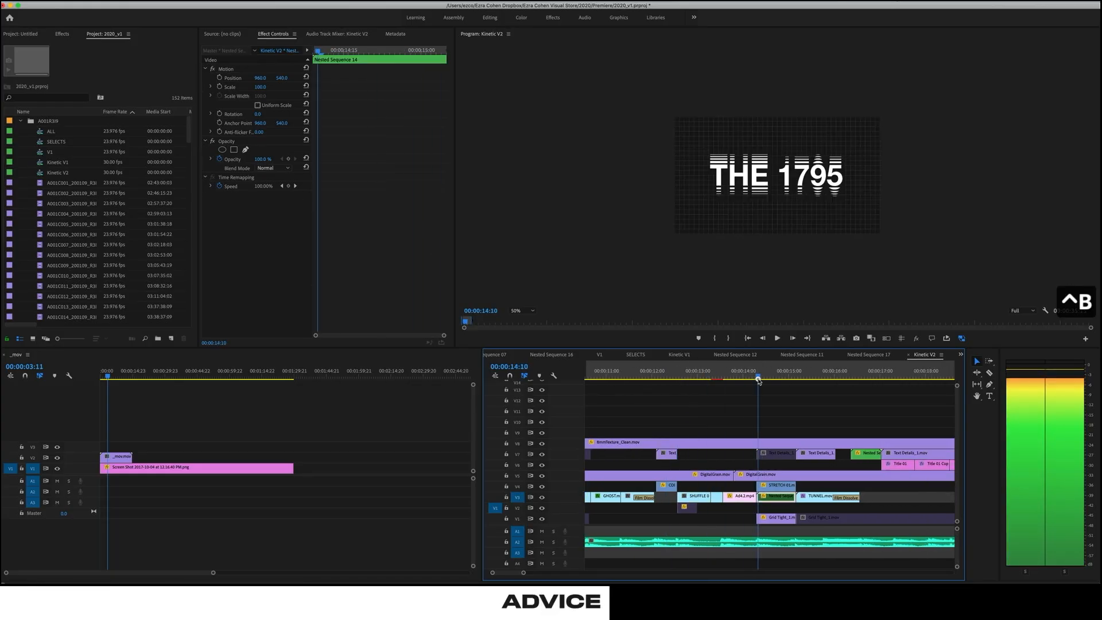
click(834, 370)
click(815, 453)
key(ctrl+b)
click(804, 376)
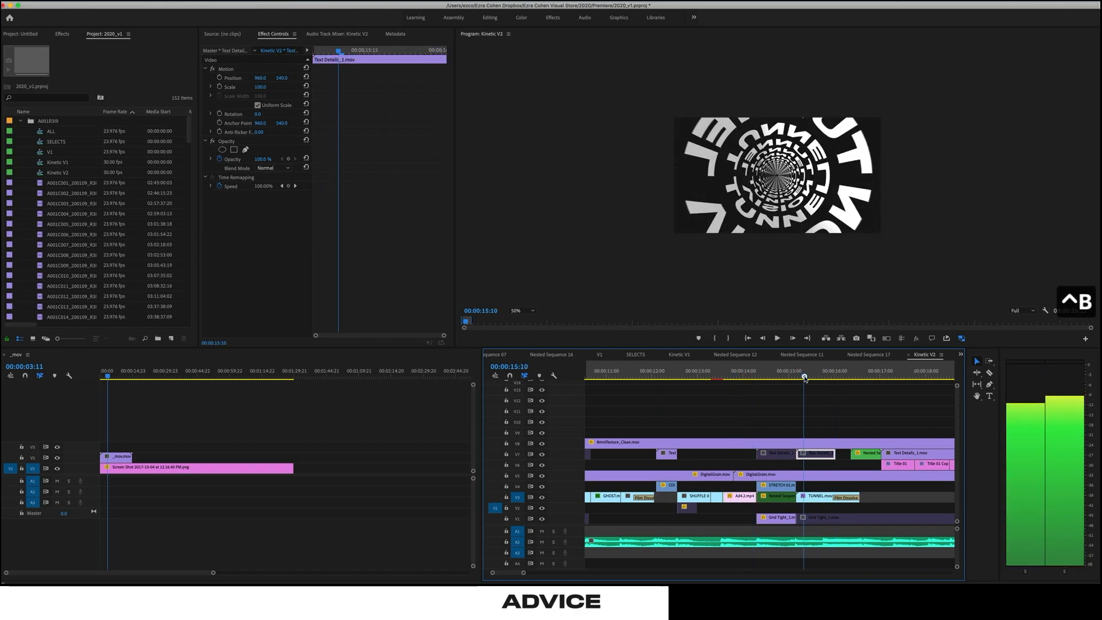
key(ctrl+b)
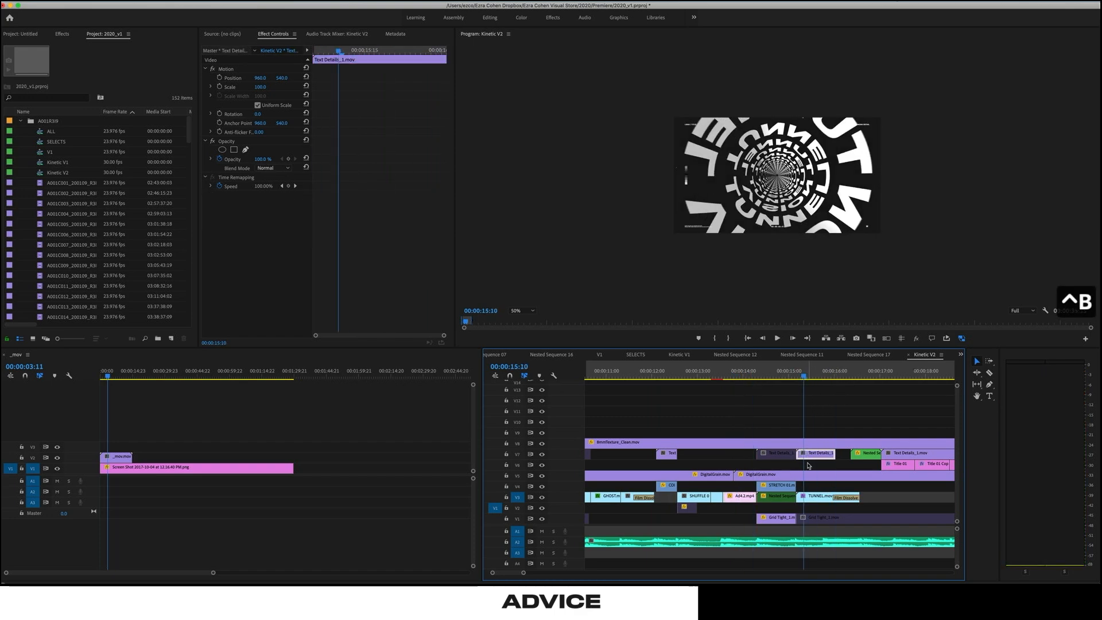
Preview Kinetic V2 from 15:10, 19:14 and 24:14, scrub toward 30:20, then switch to Finder
scroll(747, 377, right, 3)
key(space)
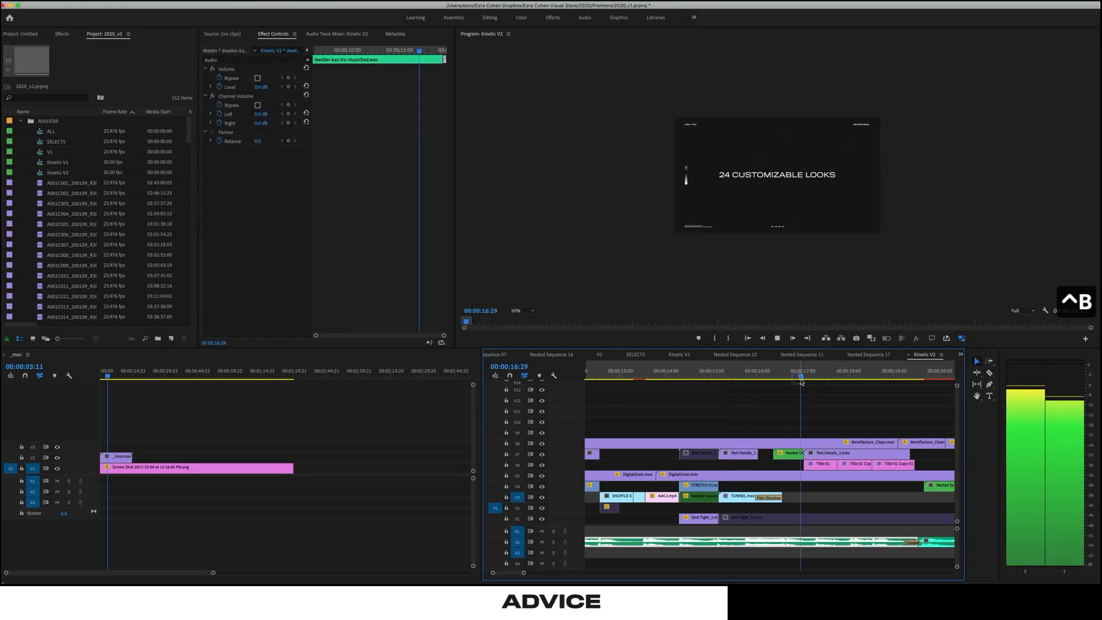
key(space)
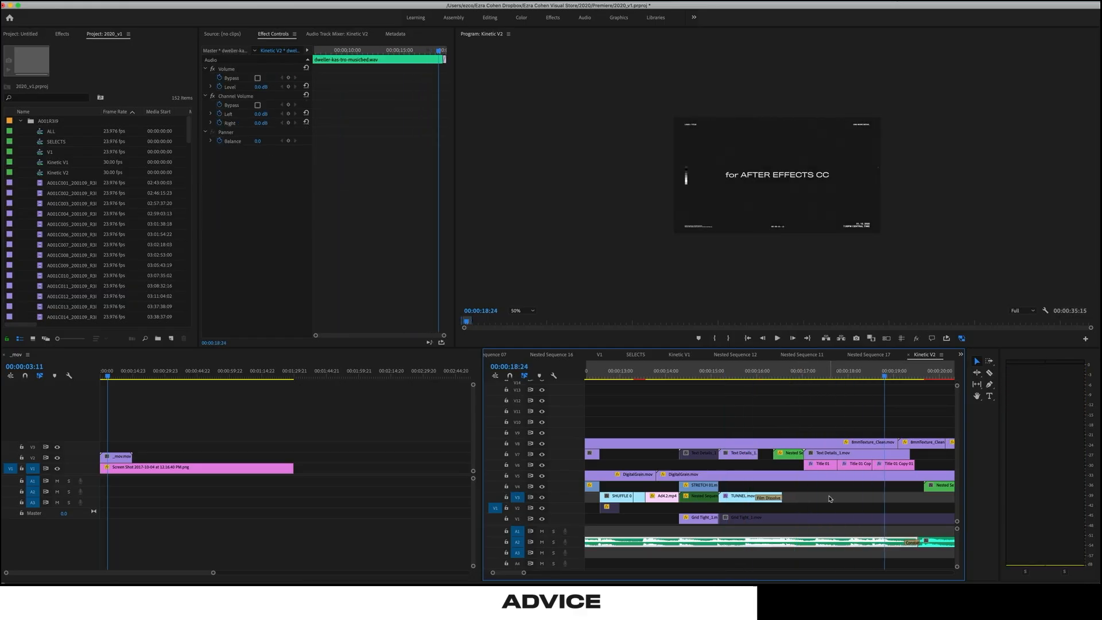
scroll(831, 499, right, 9)
click(683, 377)
key(space)
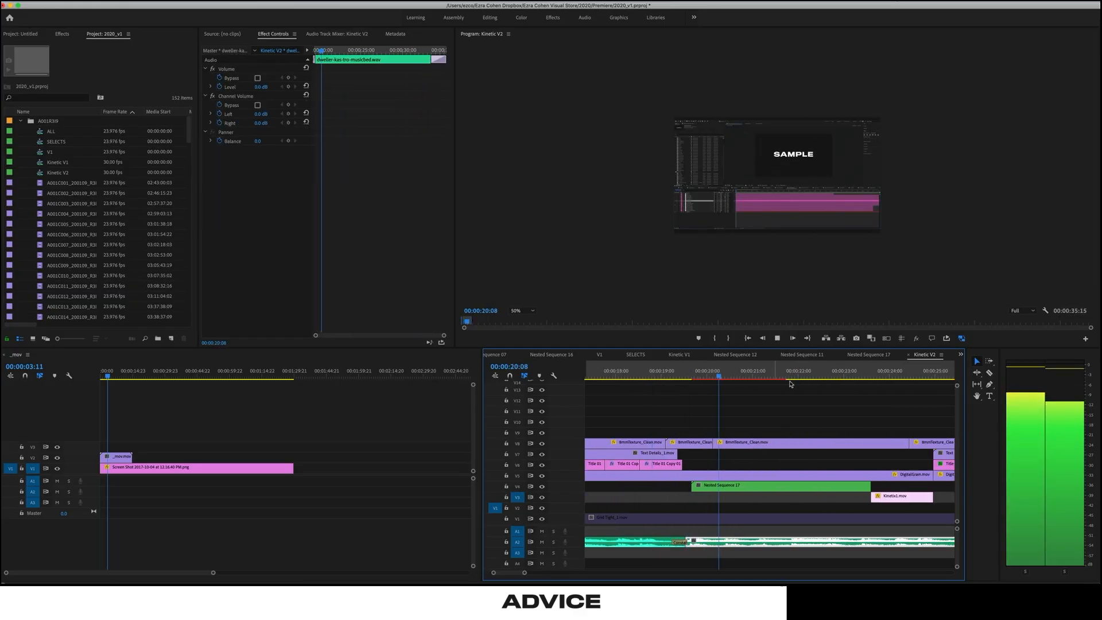
click(913, 379)
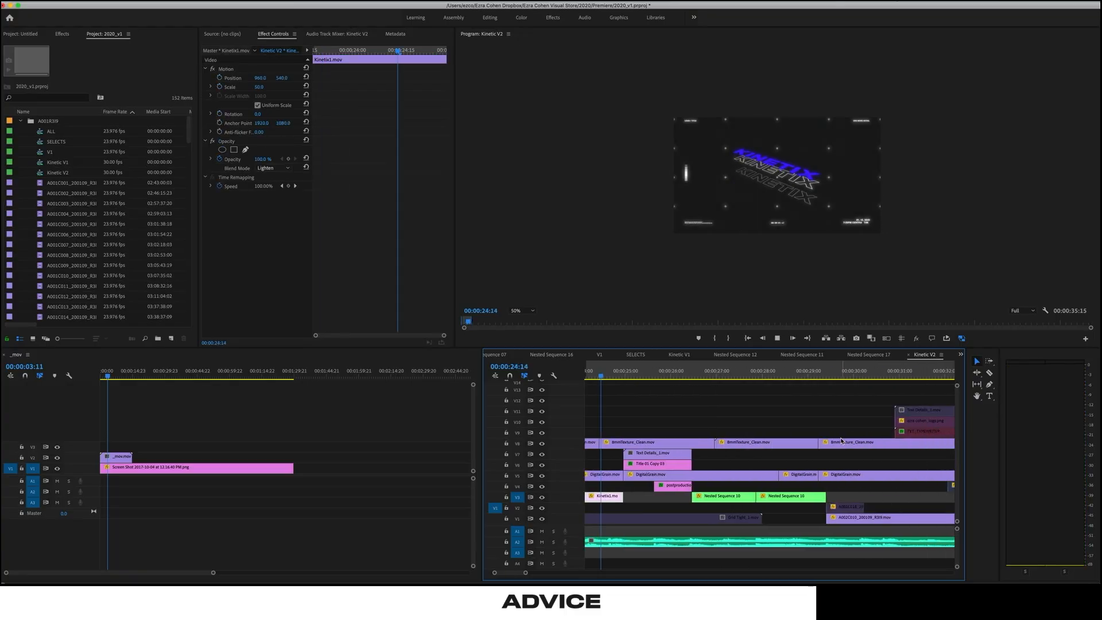
key(space)
scroll(794, 443, left, 6)
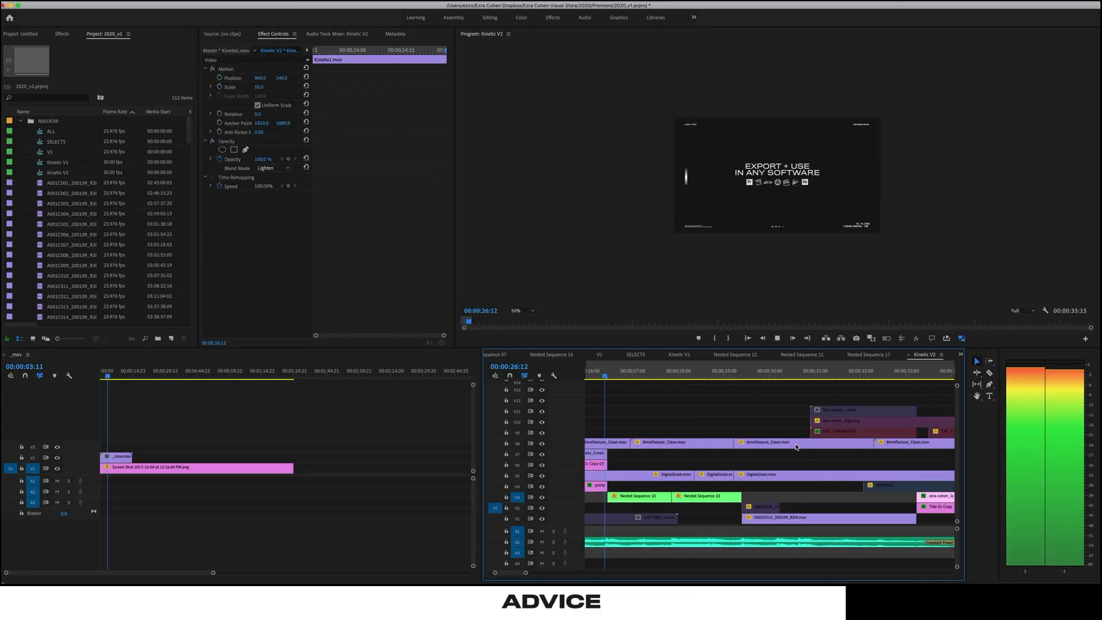
key(space)
scroll(817, 442, right, 3)
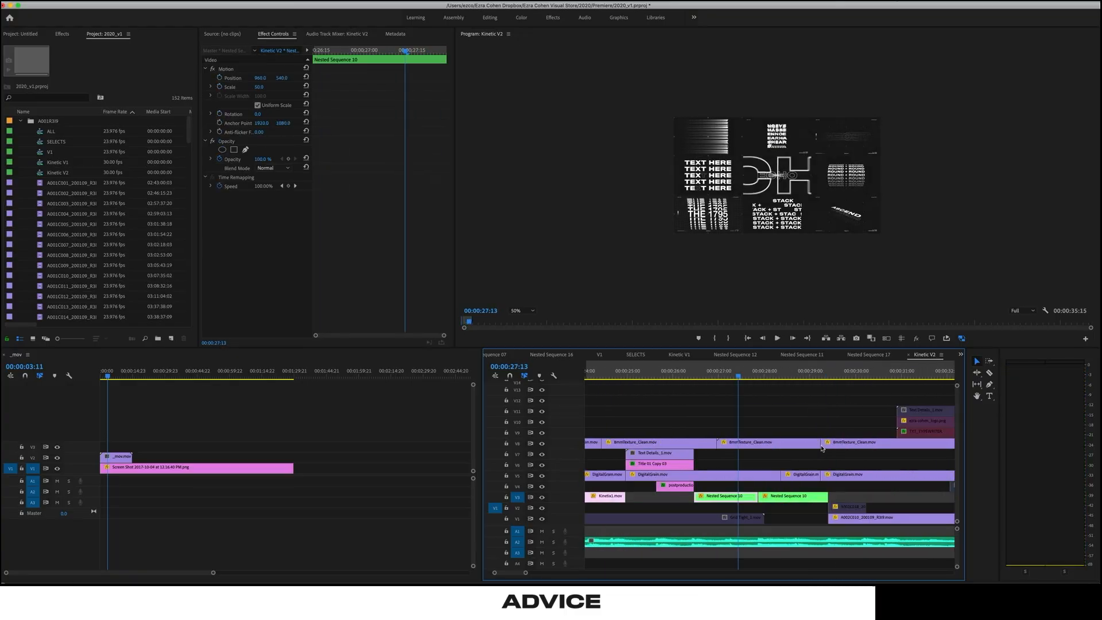
drag(750, 380, 887, 390)
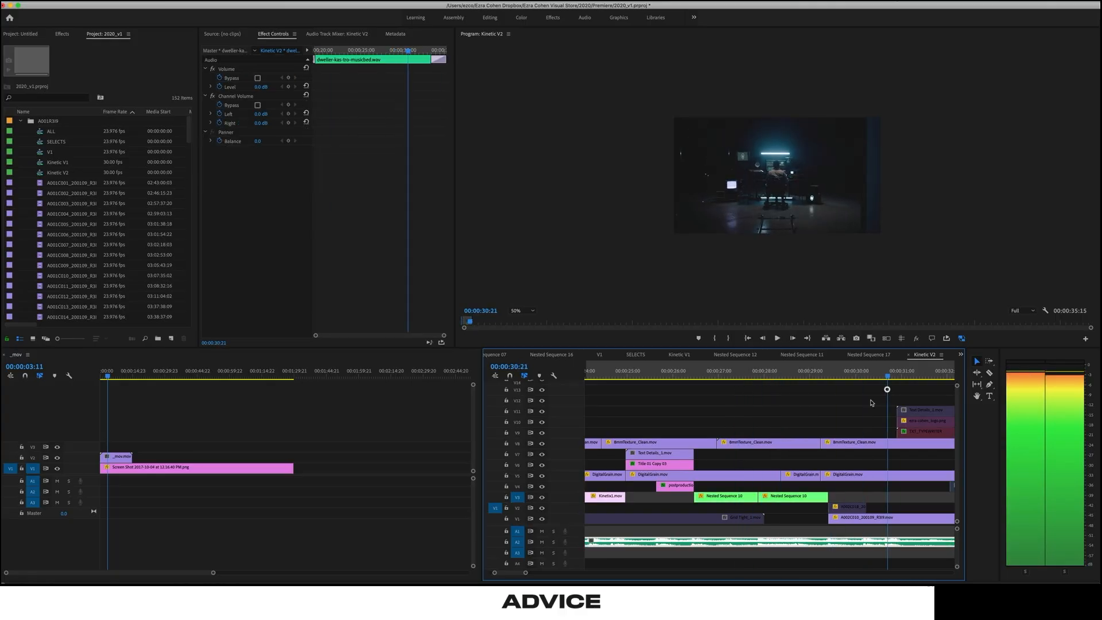
scroll(848, 441, left, 10)
scroll(848, 441, left, 15)
drag(643, 376, 772, 394)
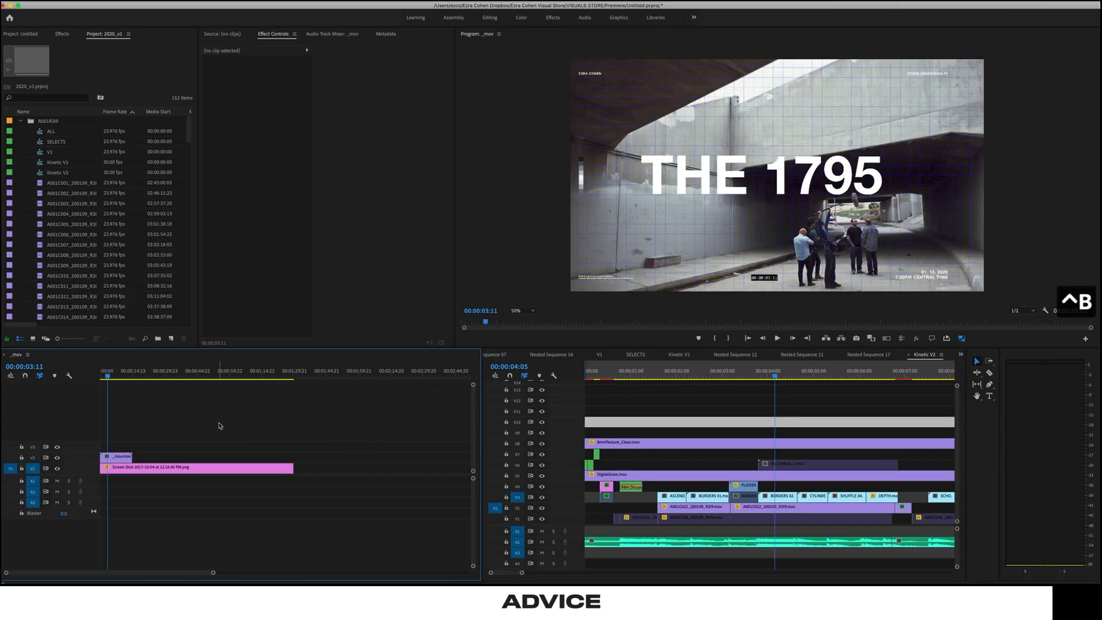
key(super+Tab)
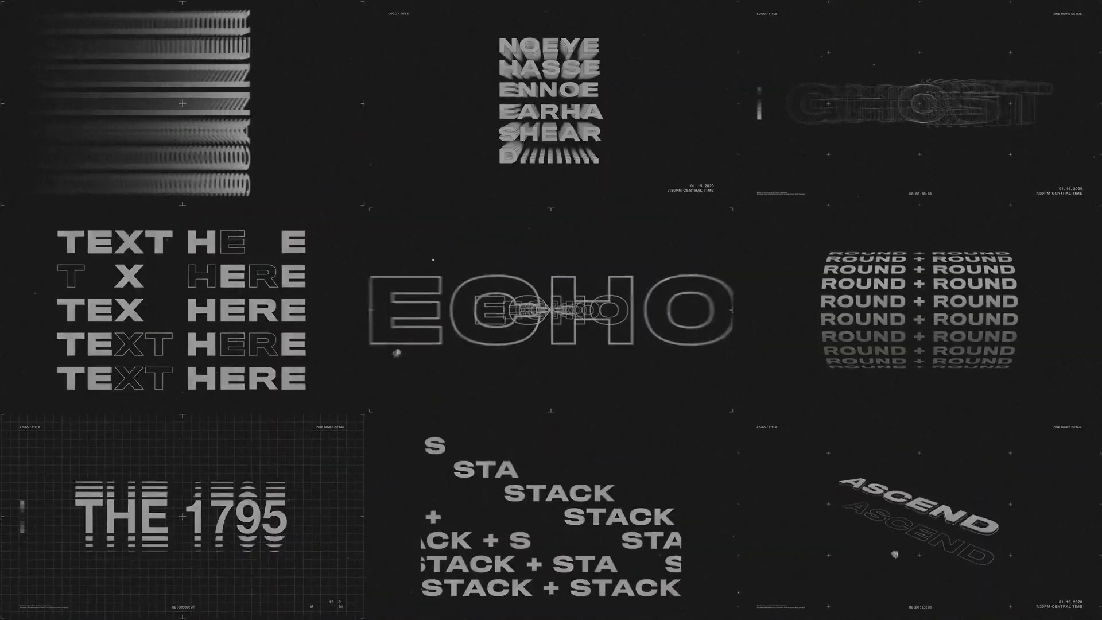